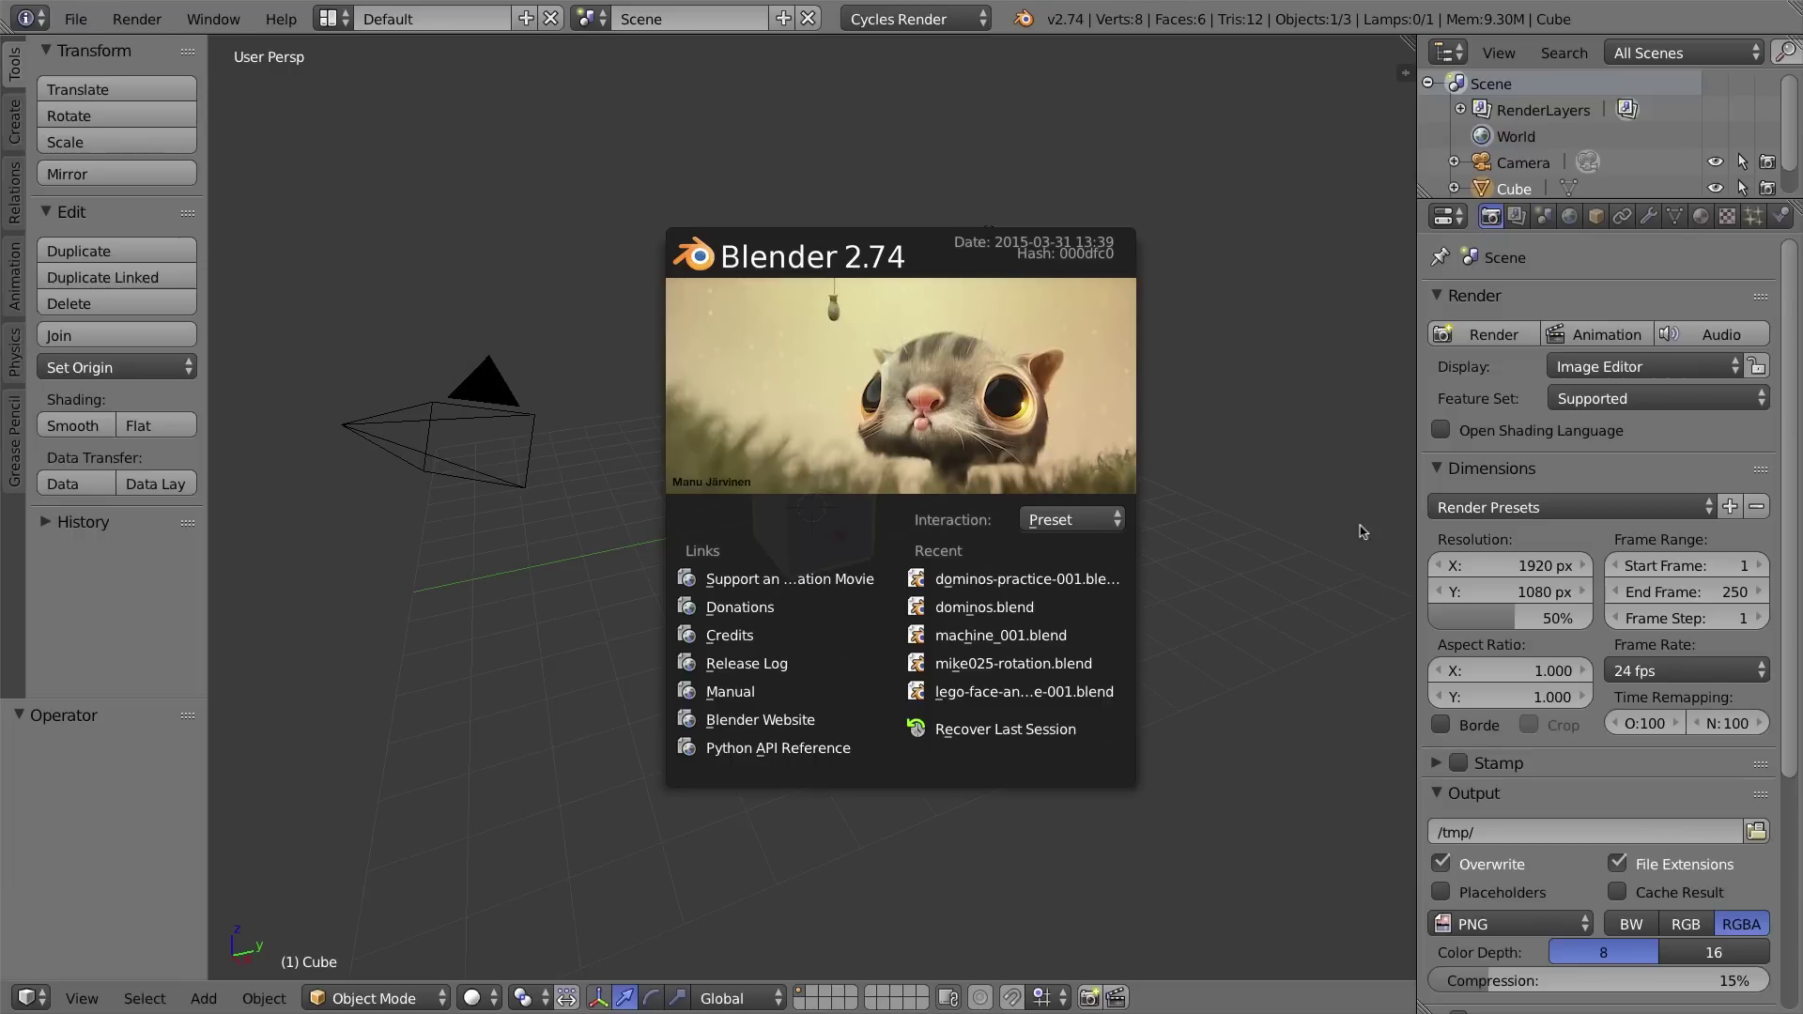
- Dismiss the splash screen and switch the render engine to Blender Game
{"action": "left_click", "coordinate": [934, 381]}
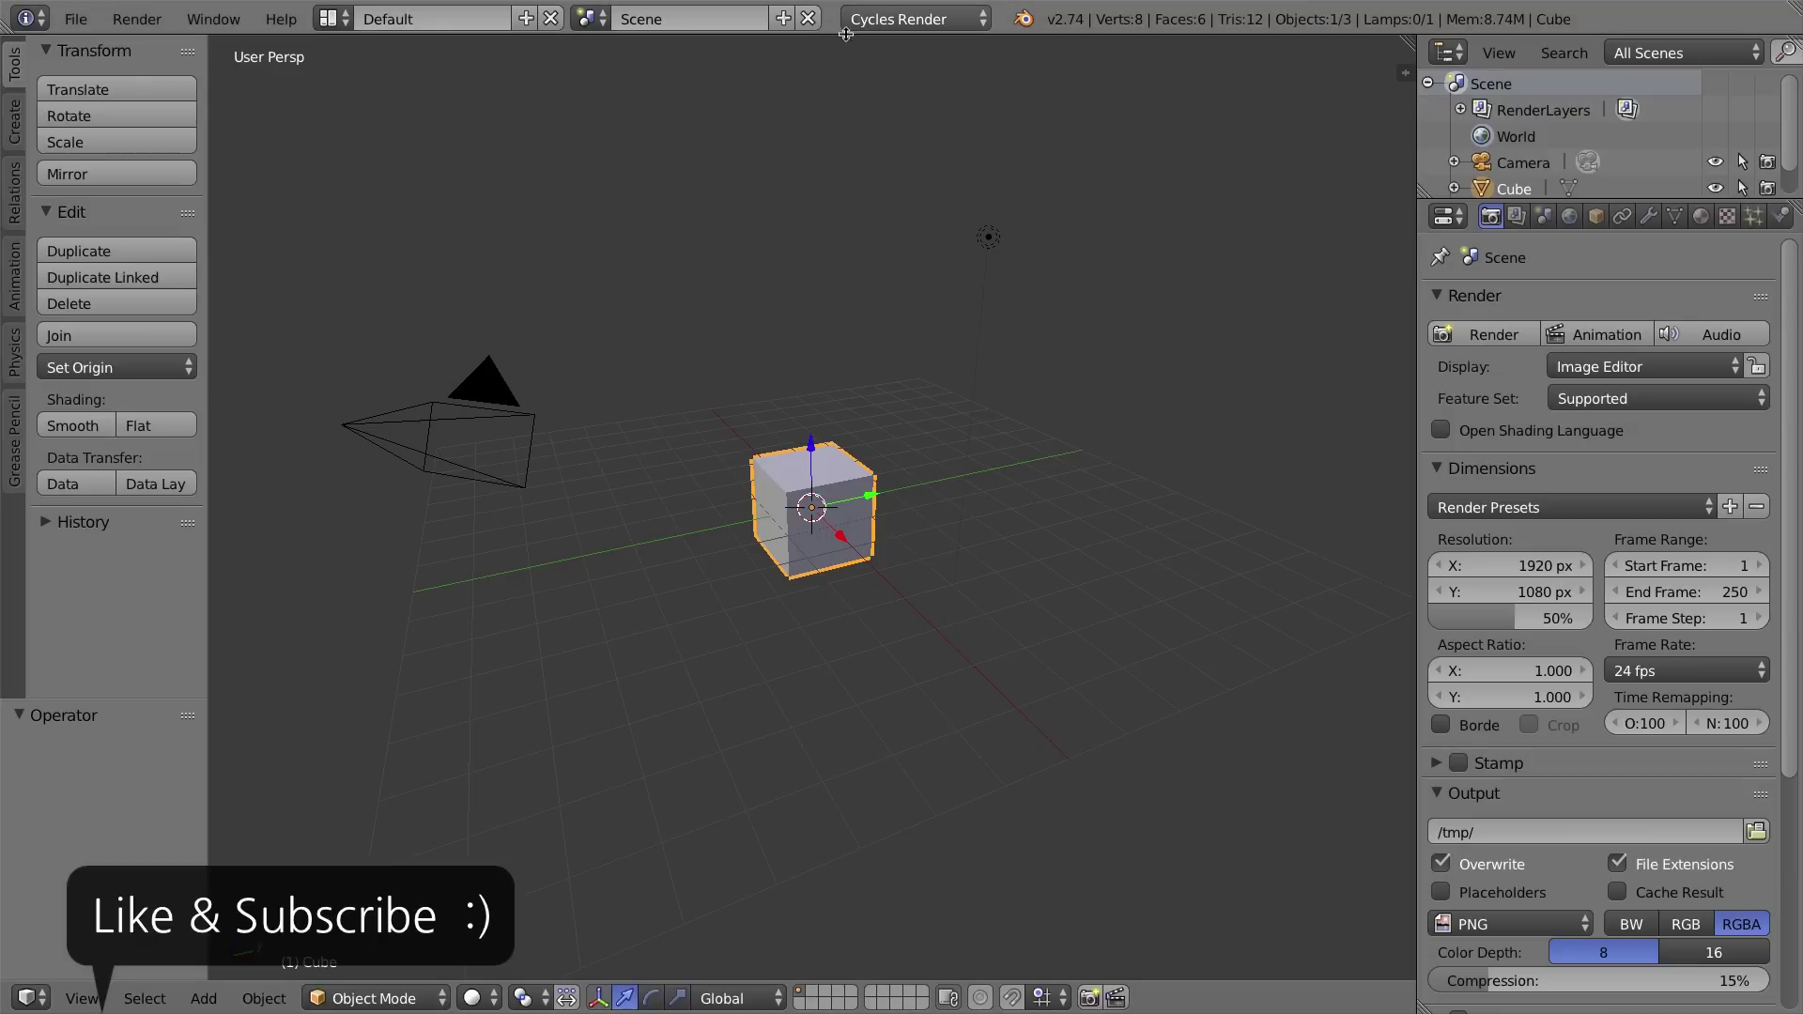
{"action": "left_click", "coordinate": [983, 23]}
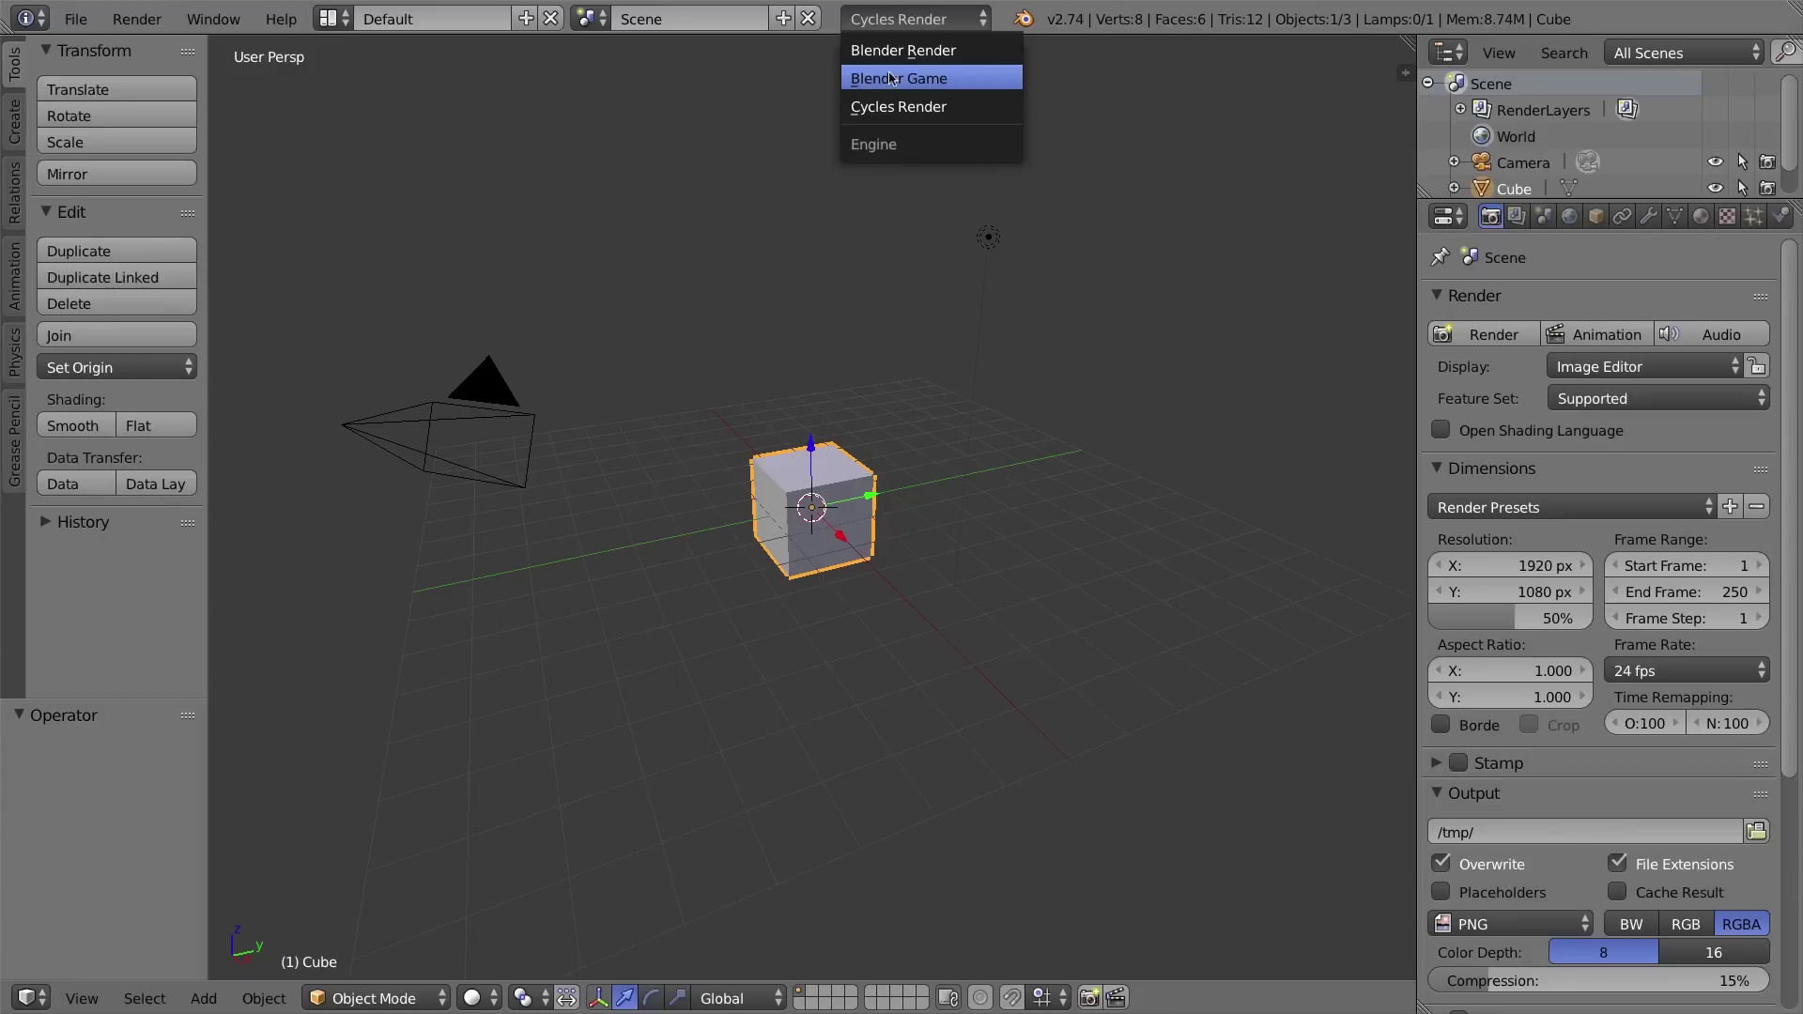
{"action": "left_click", "coordinate": [947, 82]}
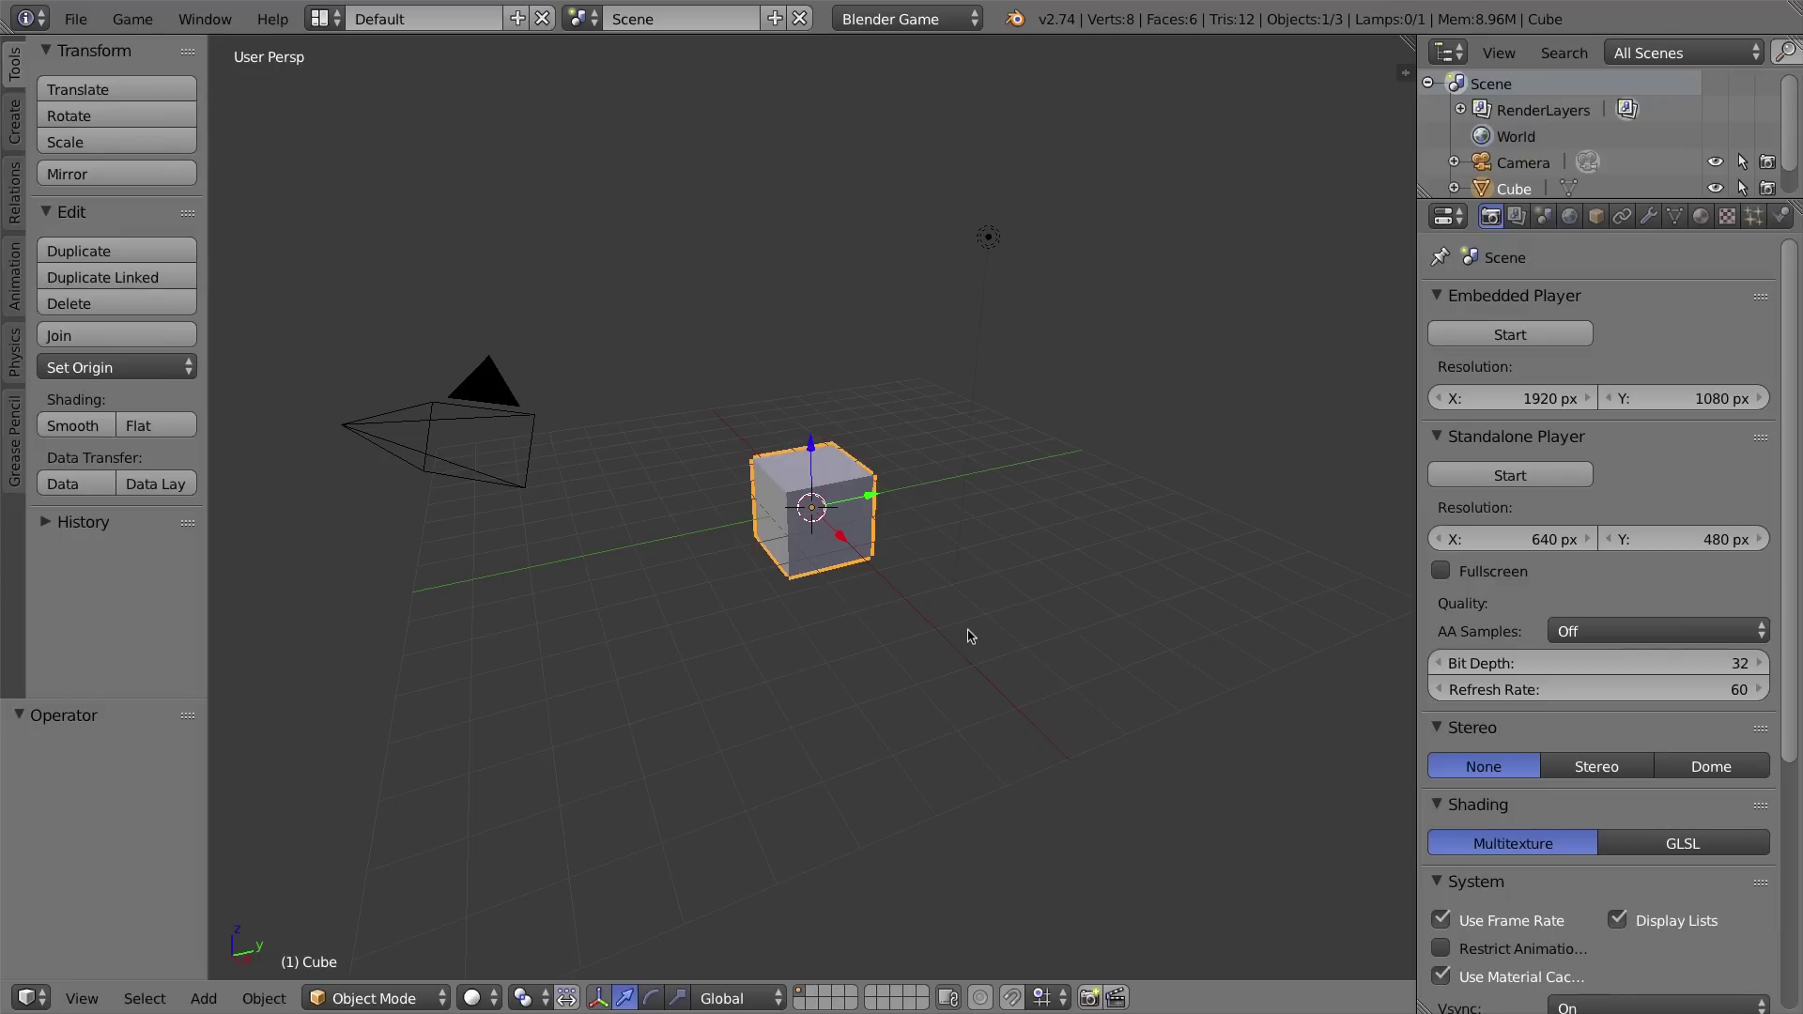
- Run the game twice in the viewport, exiting back to the scene each time
{"action": "key", "text": "p"}
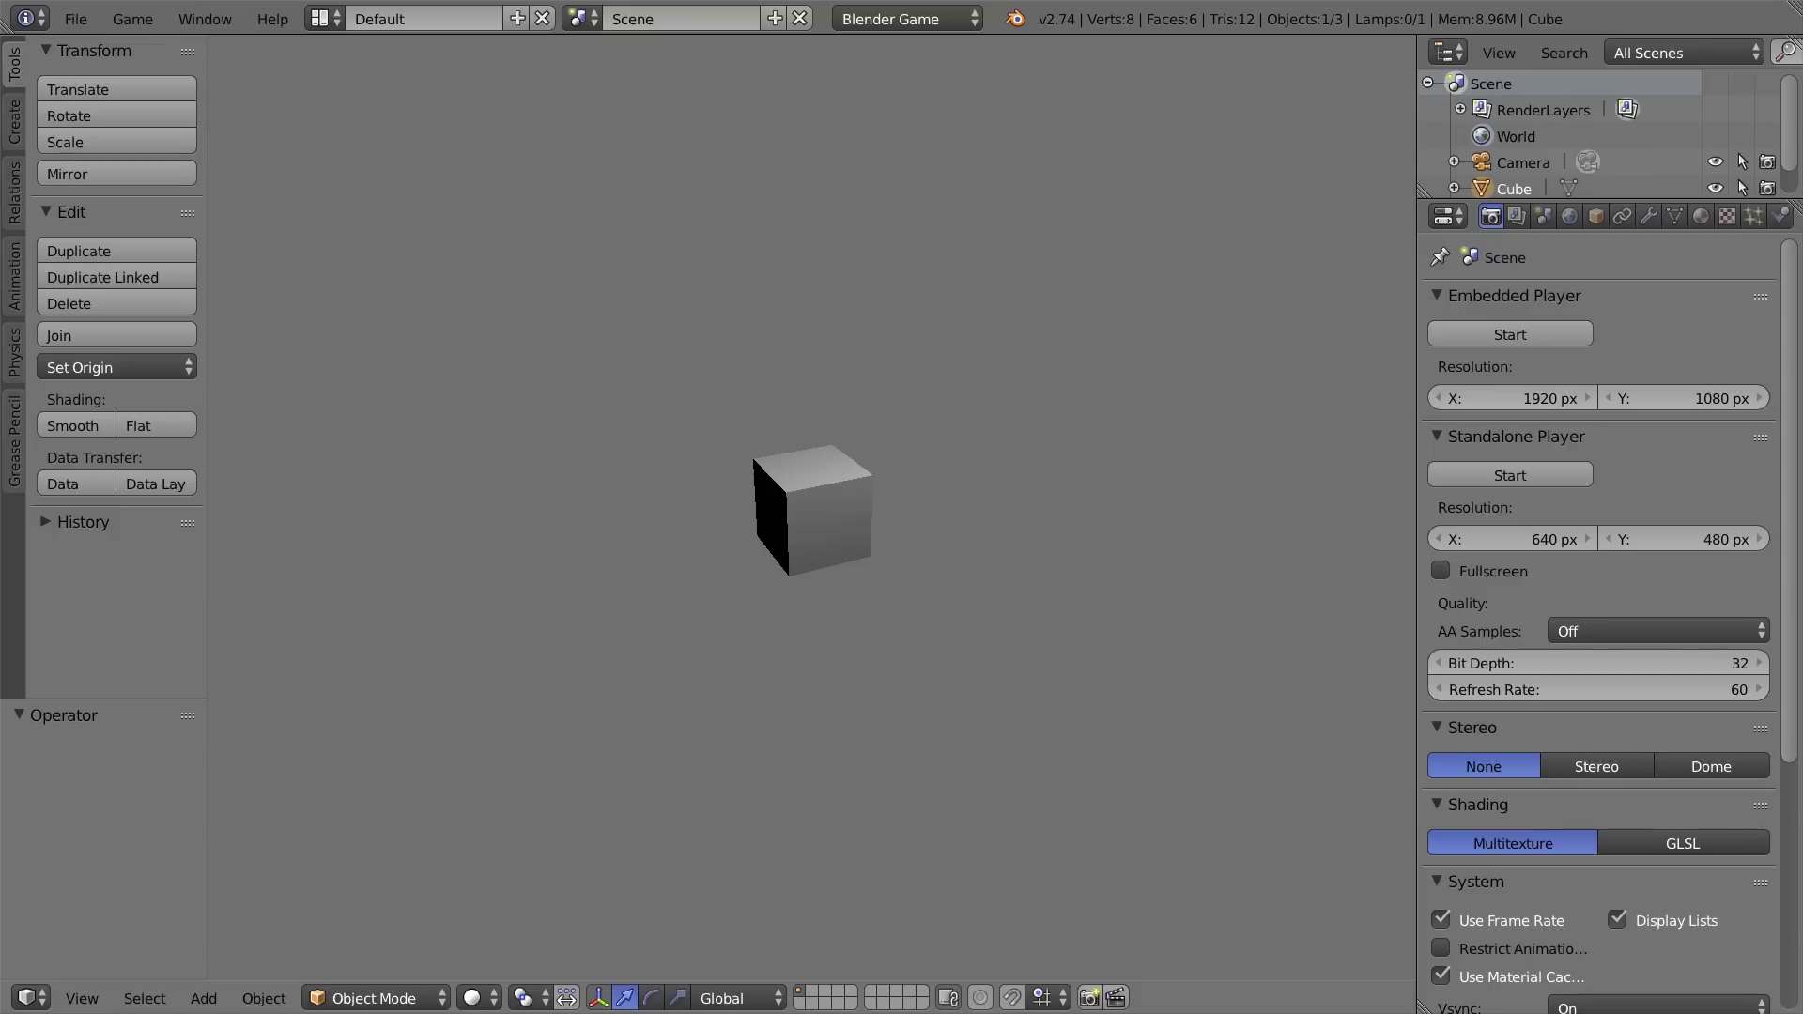
{"action": "key", "text": "Escape"}
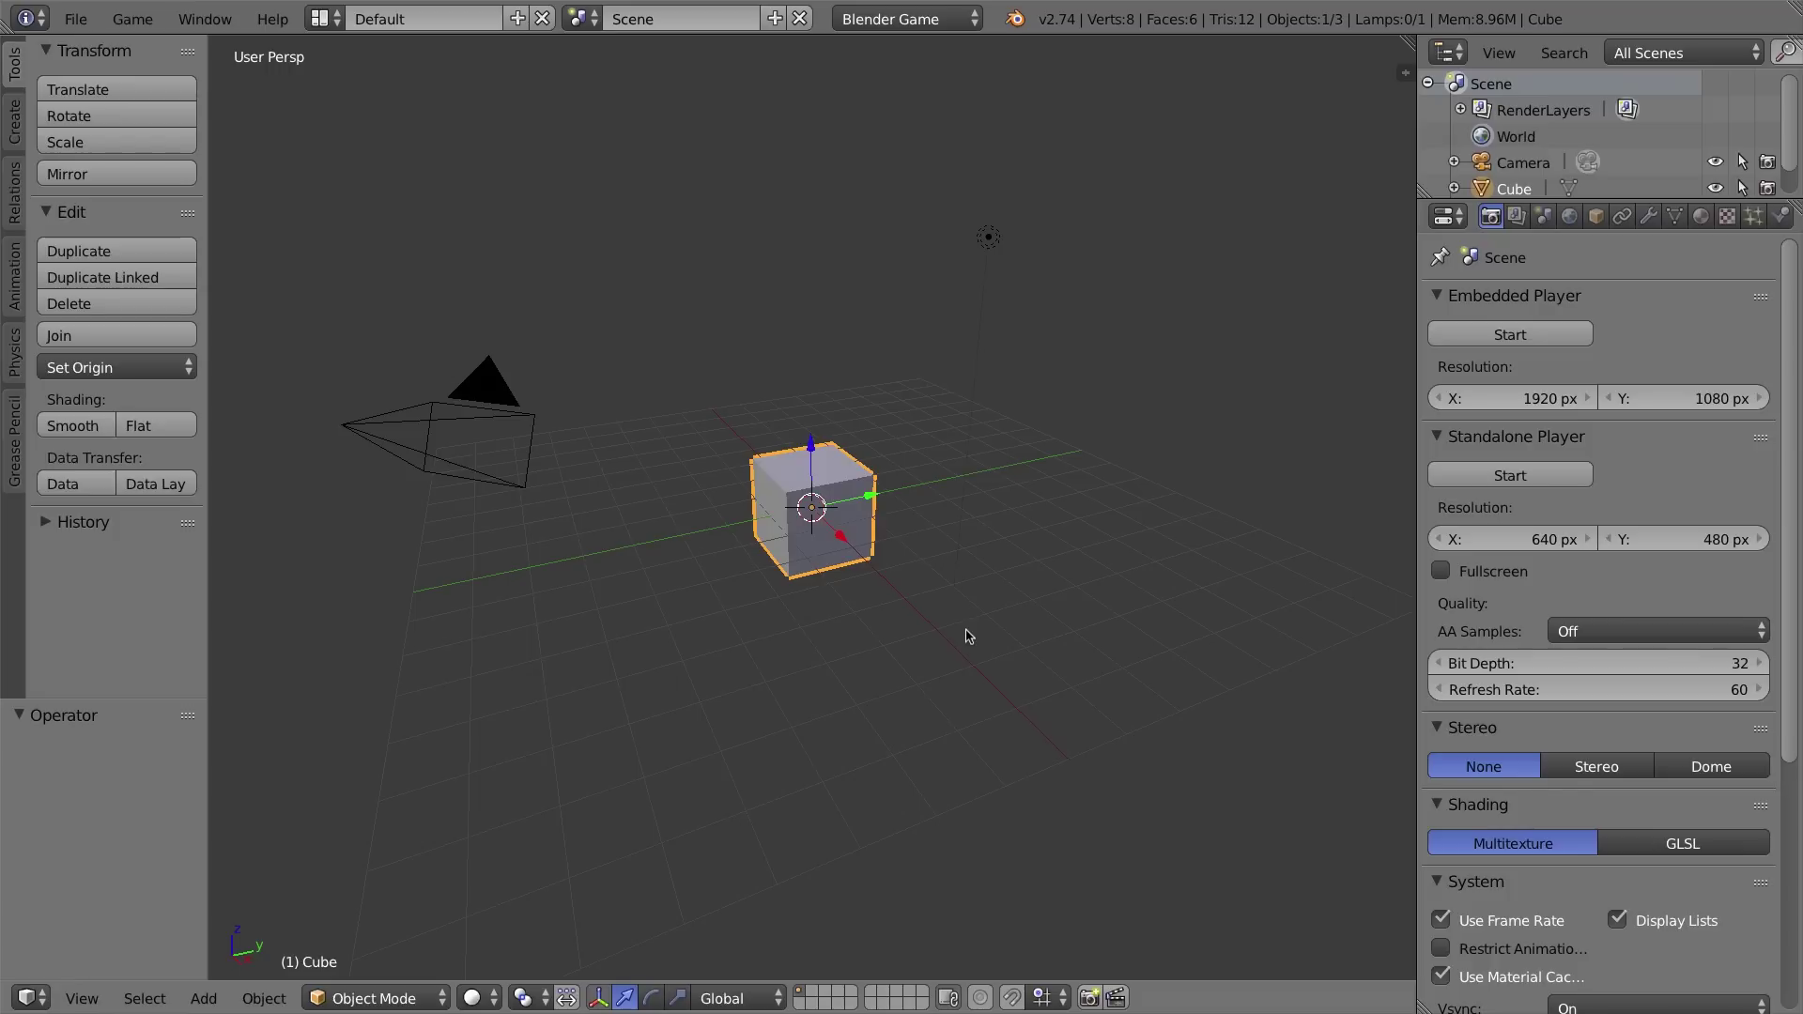
{"action": "key", "text": "p"}
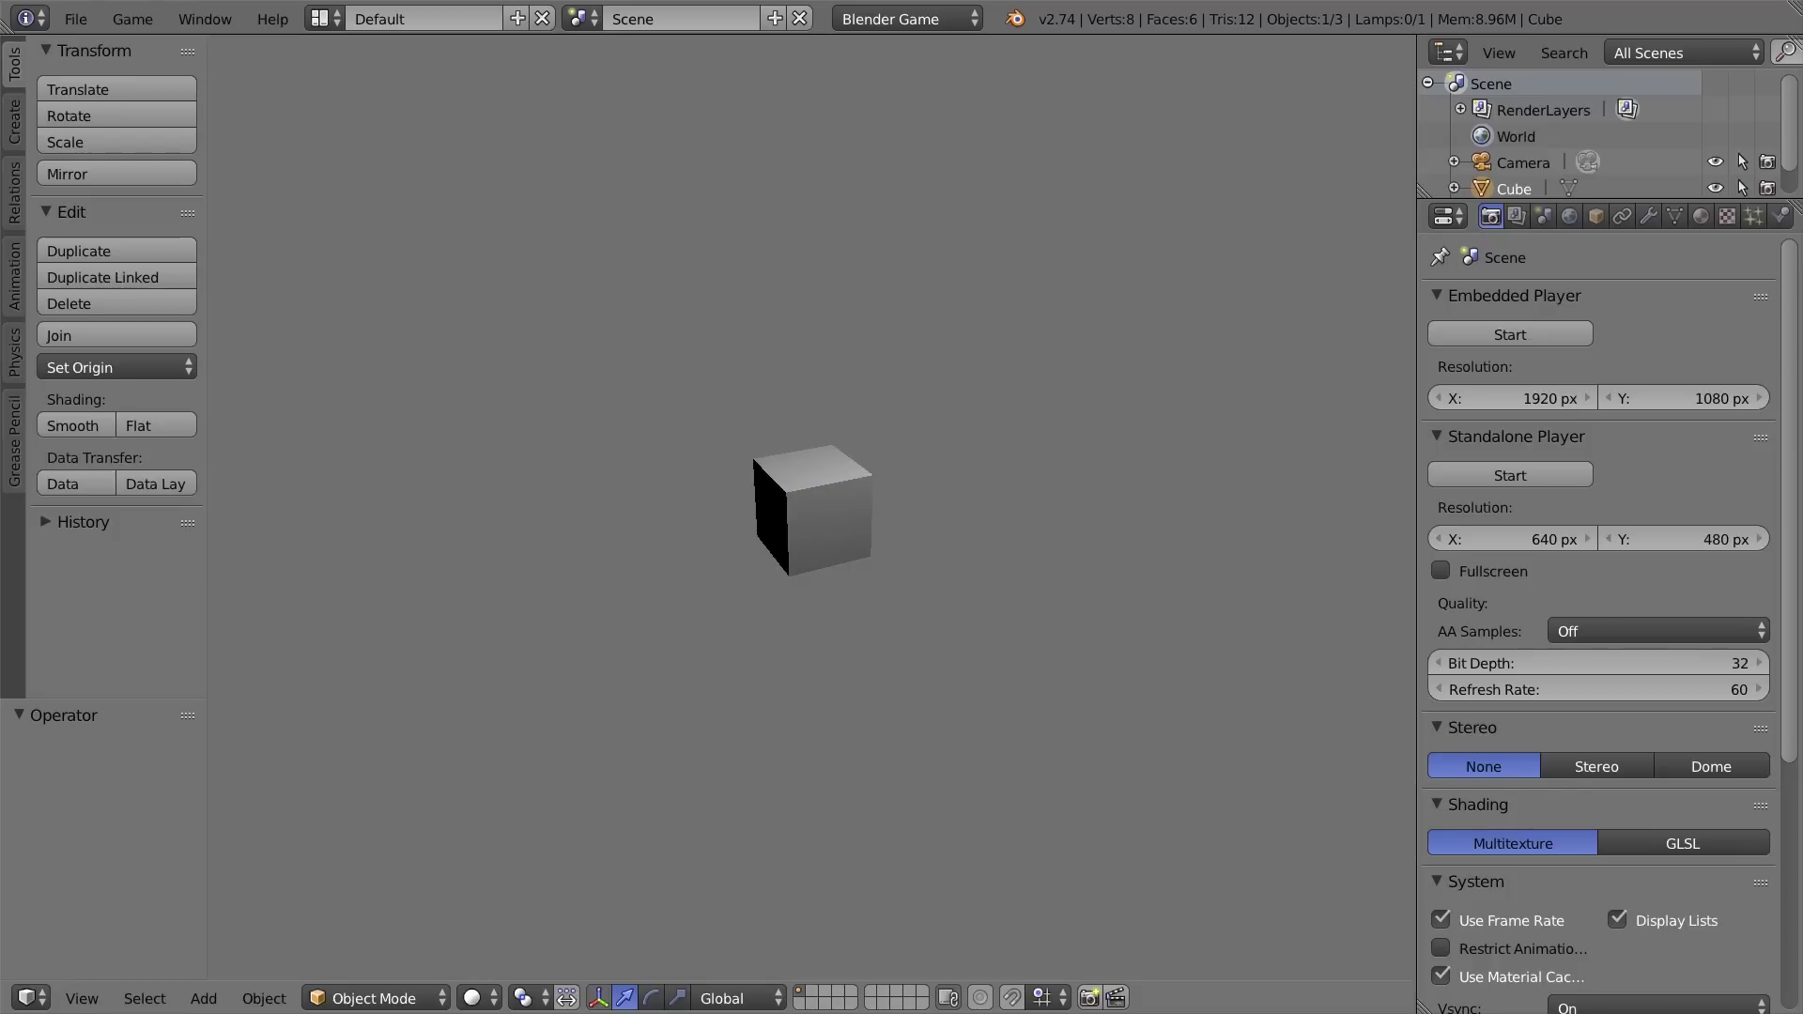
{"action": "key", "text": "Escape"}
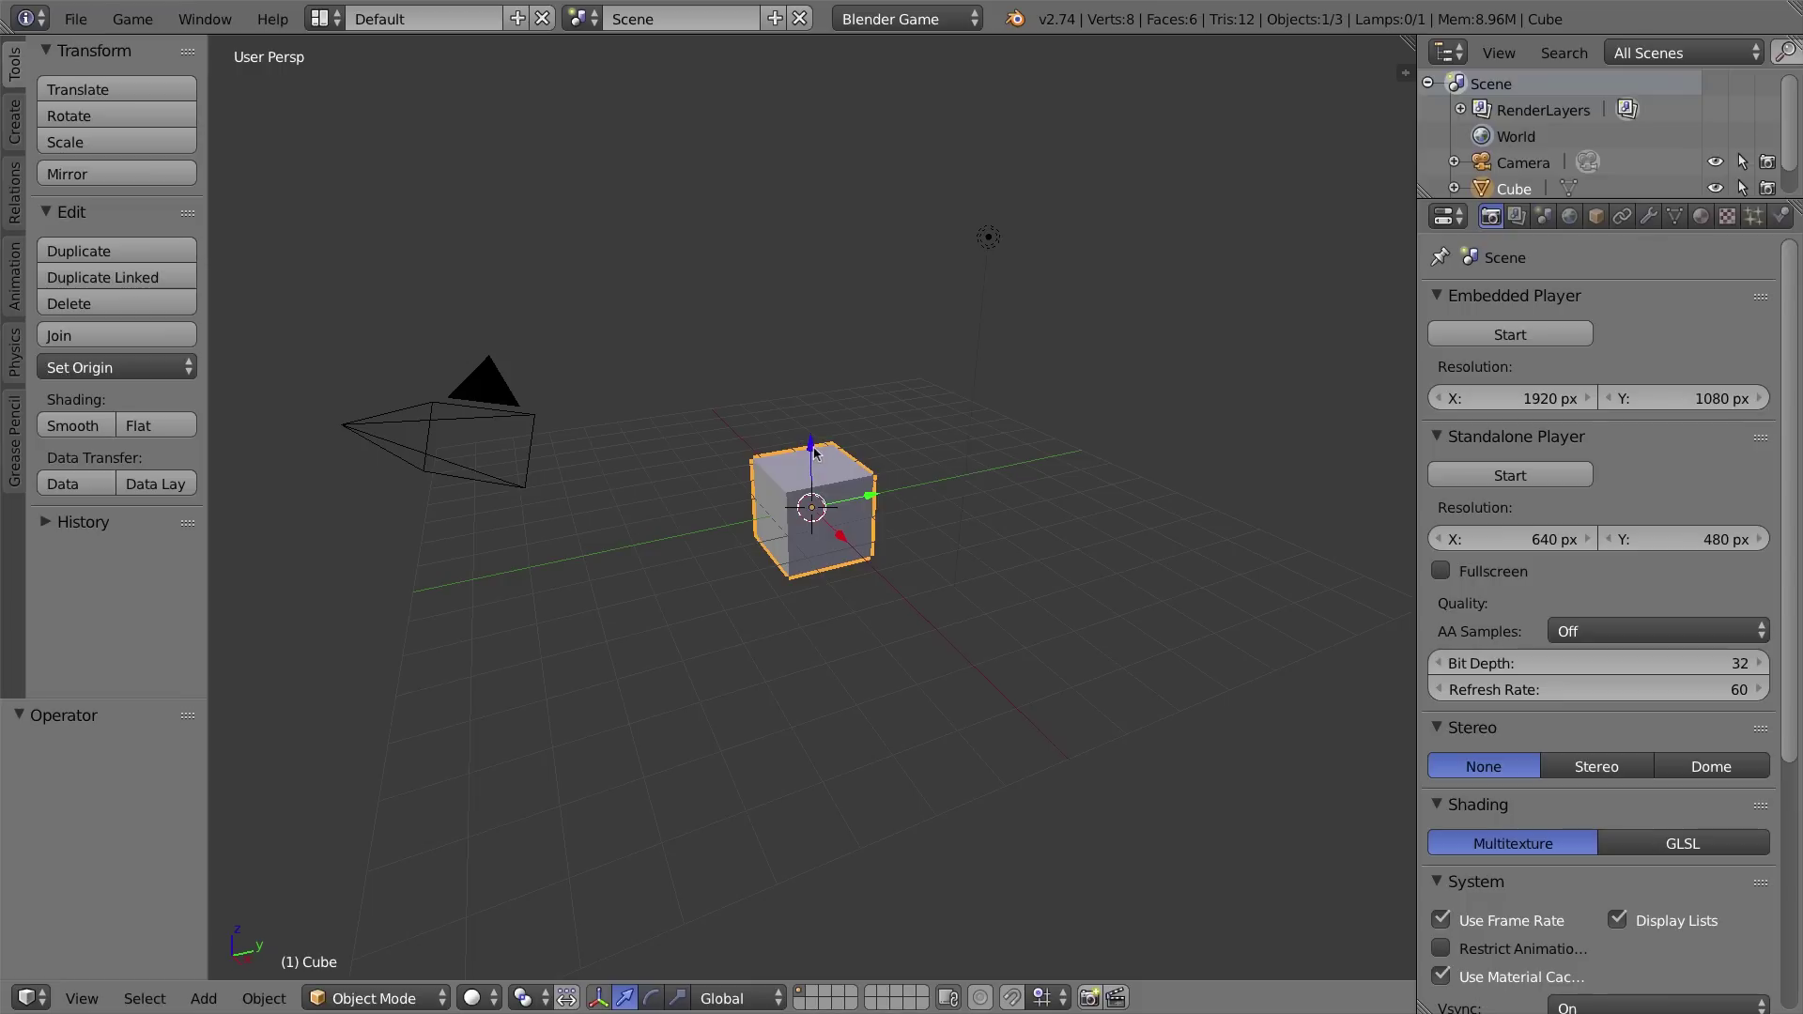
- Raise the cube about 3.95 units along Z and add a floor plane scaled up by about 8.58
{"action": "left_click_drag", "start_coordinate": [811, 449], "coordinate": [806, 349]}
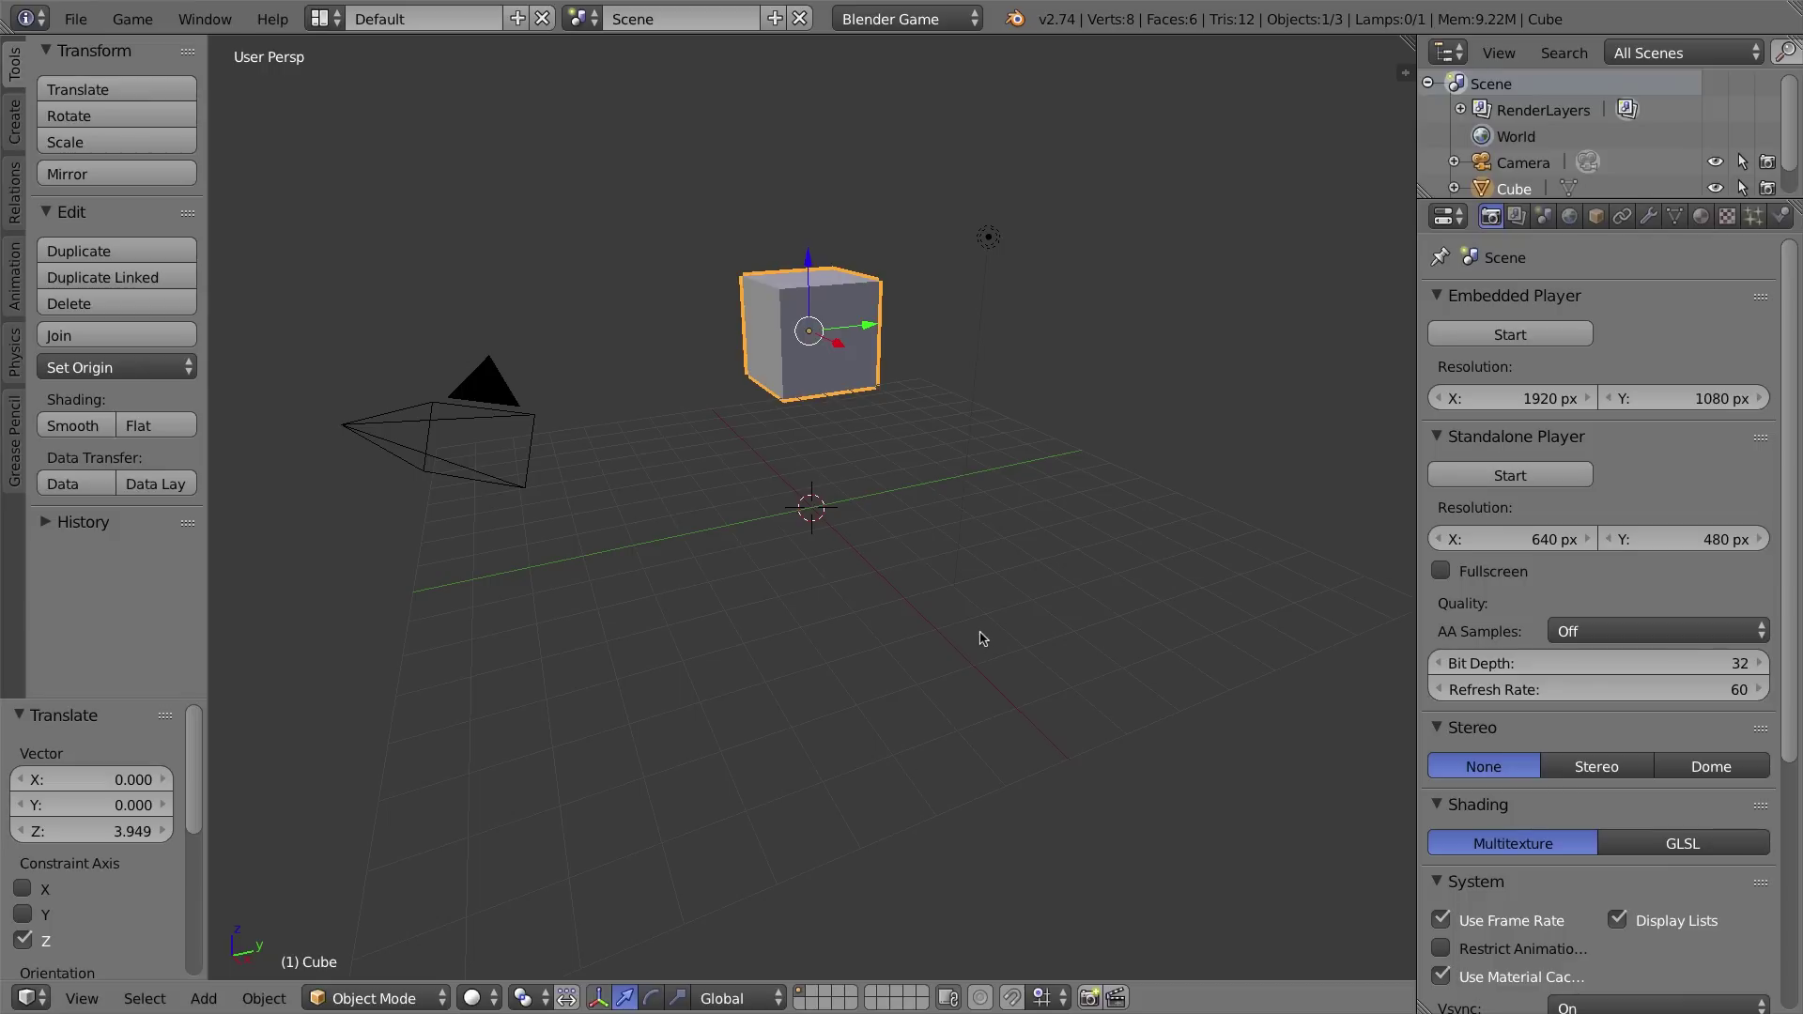
{"action": "key", "text": "shift+a"}
{"action": "mouse_move", "coordinate": [958, 616]}
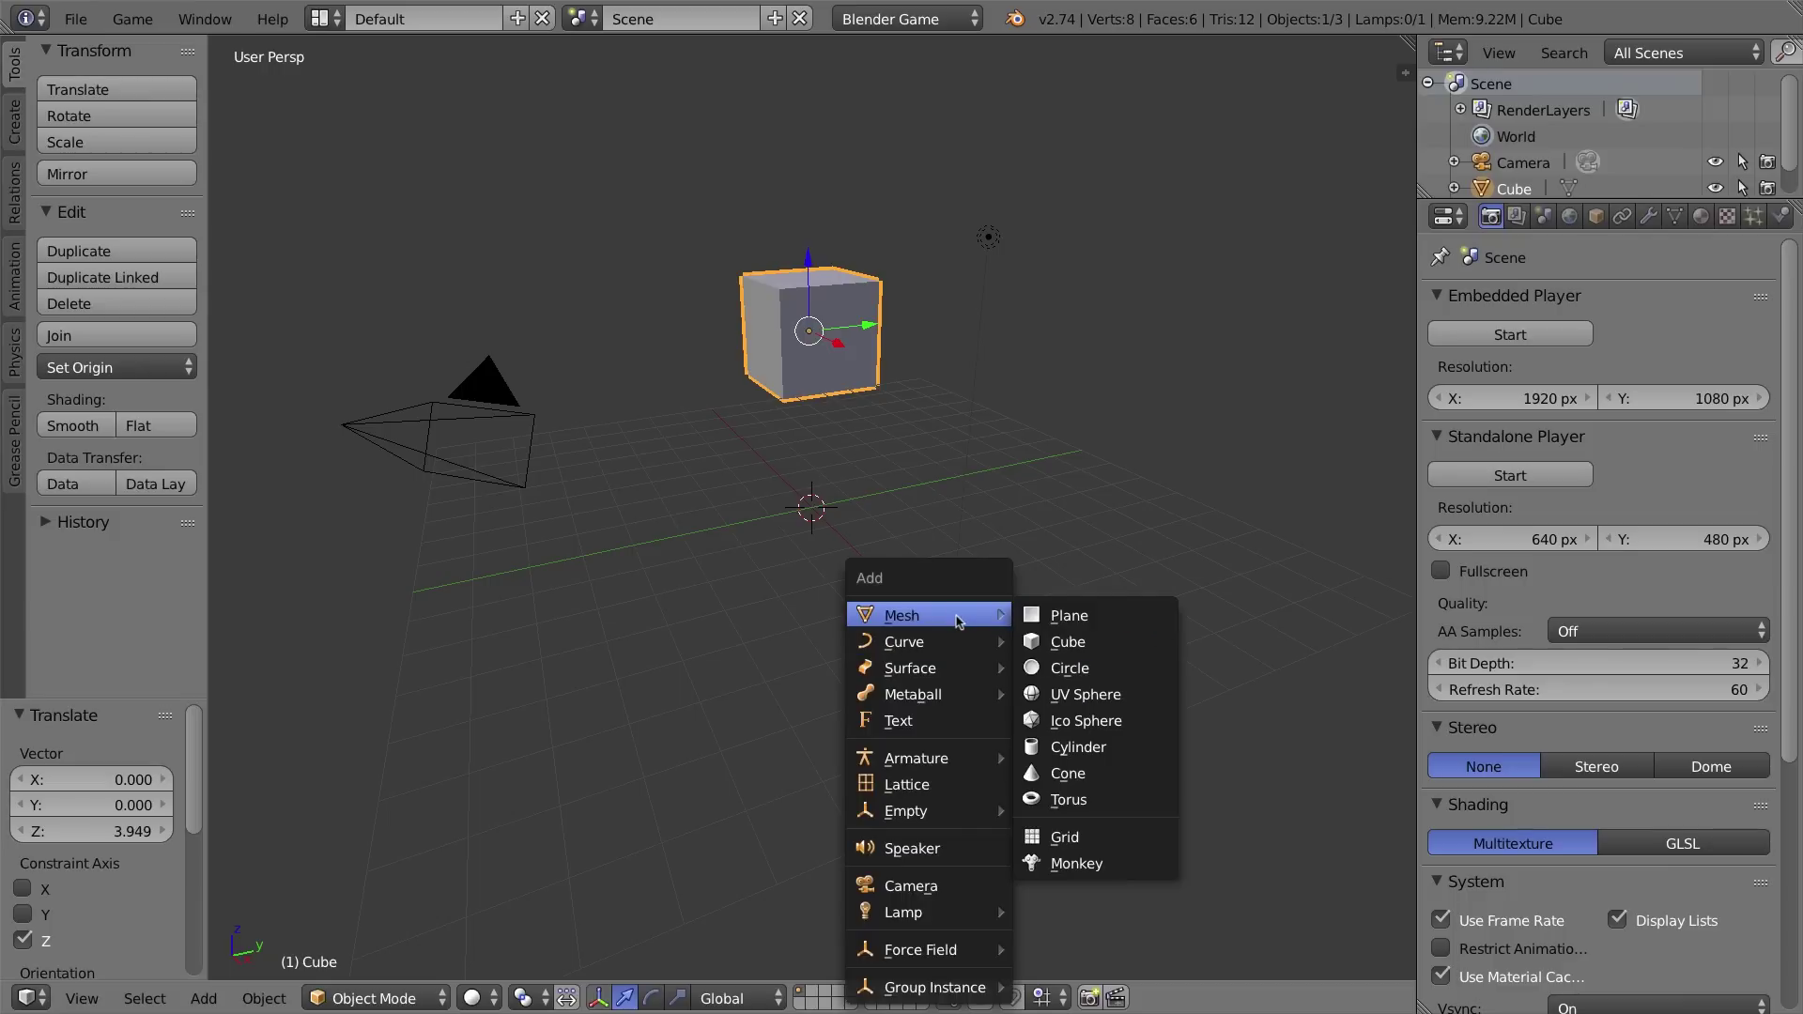
{"action": "left_click", "coordinate": [1073, 626]}
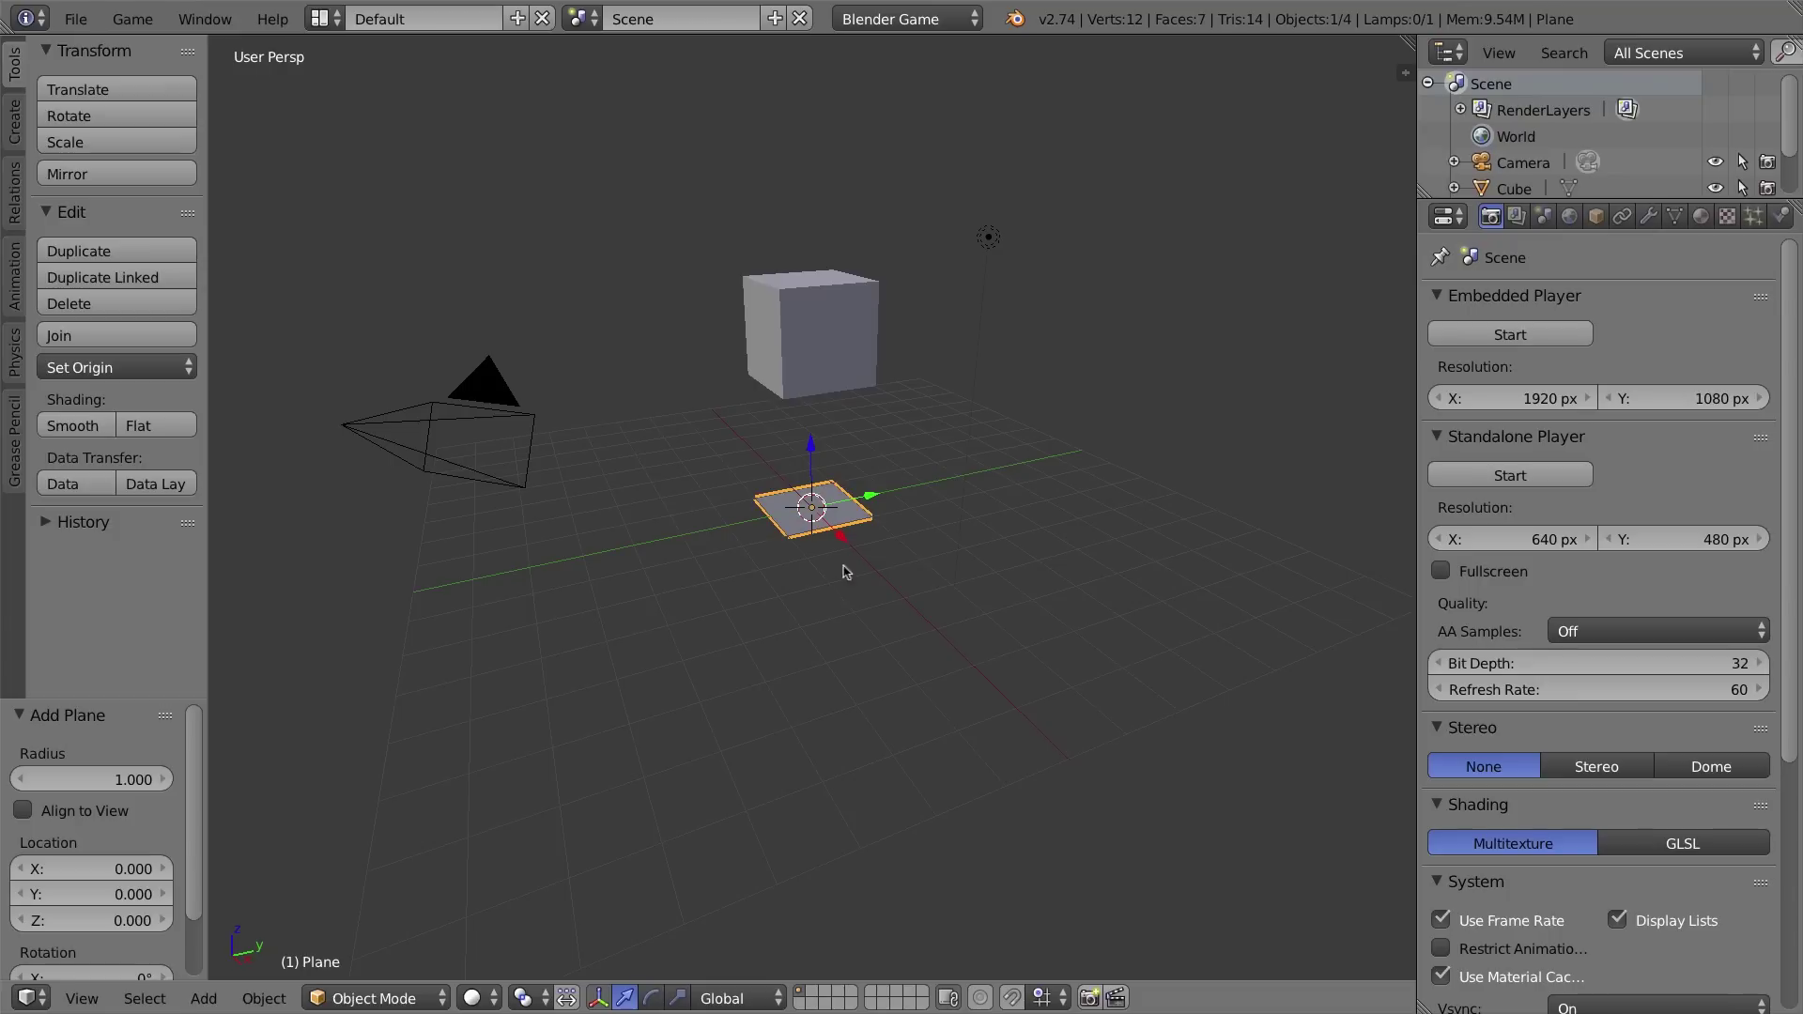
{"action": "key", "text": "s"}
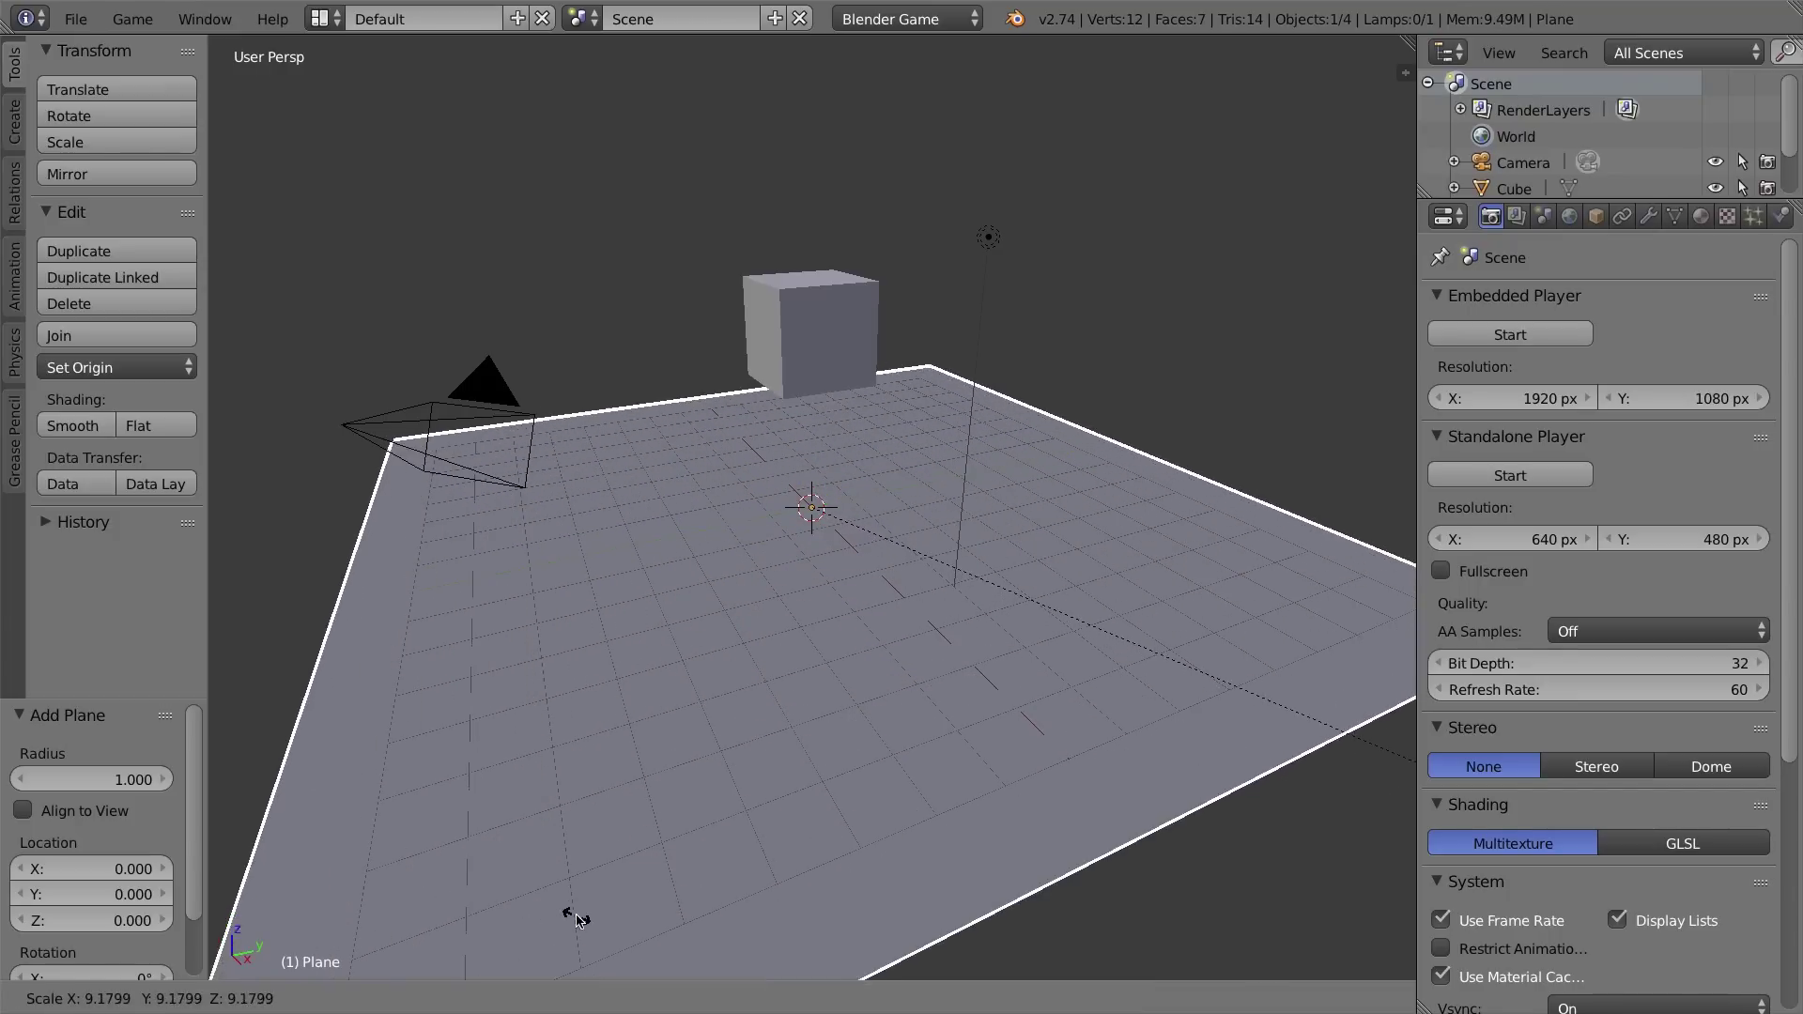
{"action": "left_click", "coordinate": [462, 874]}
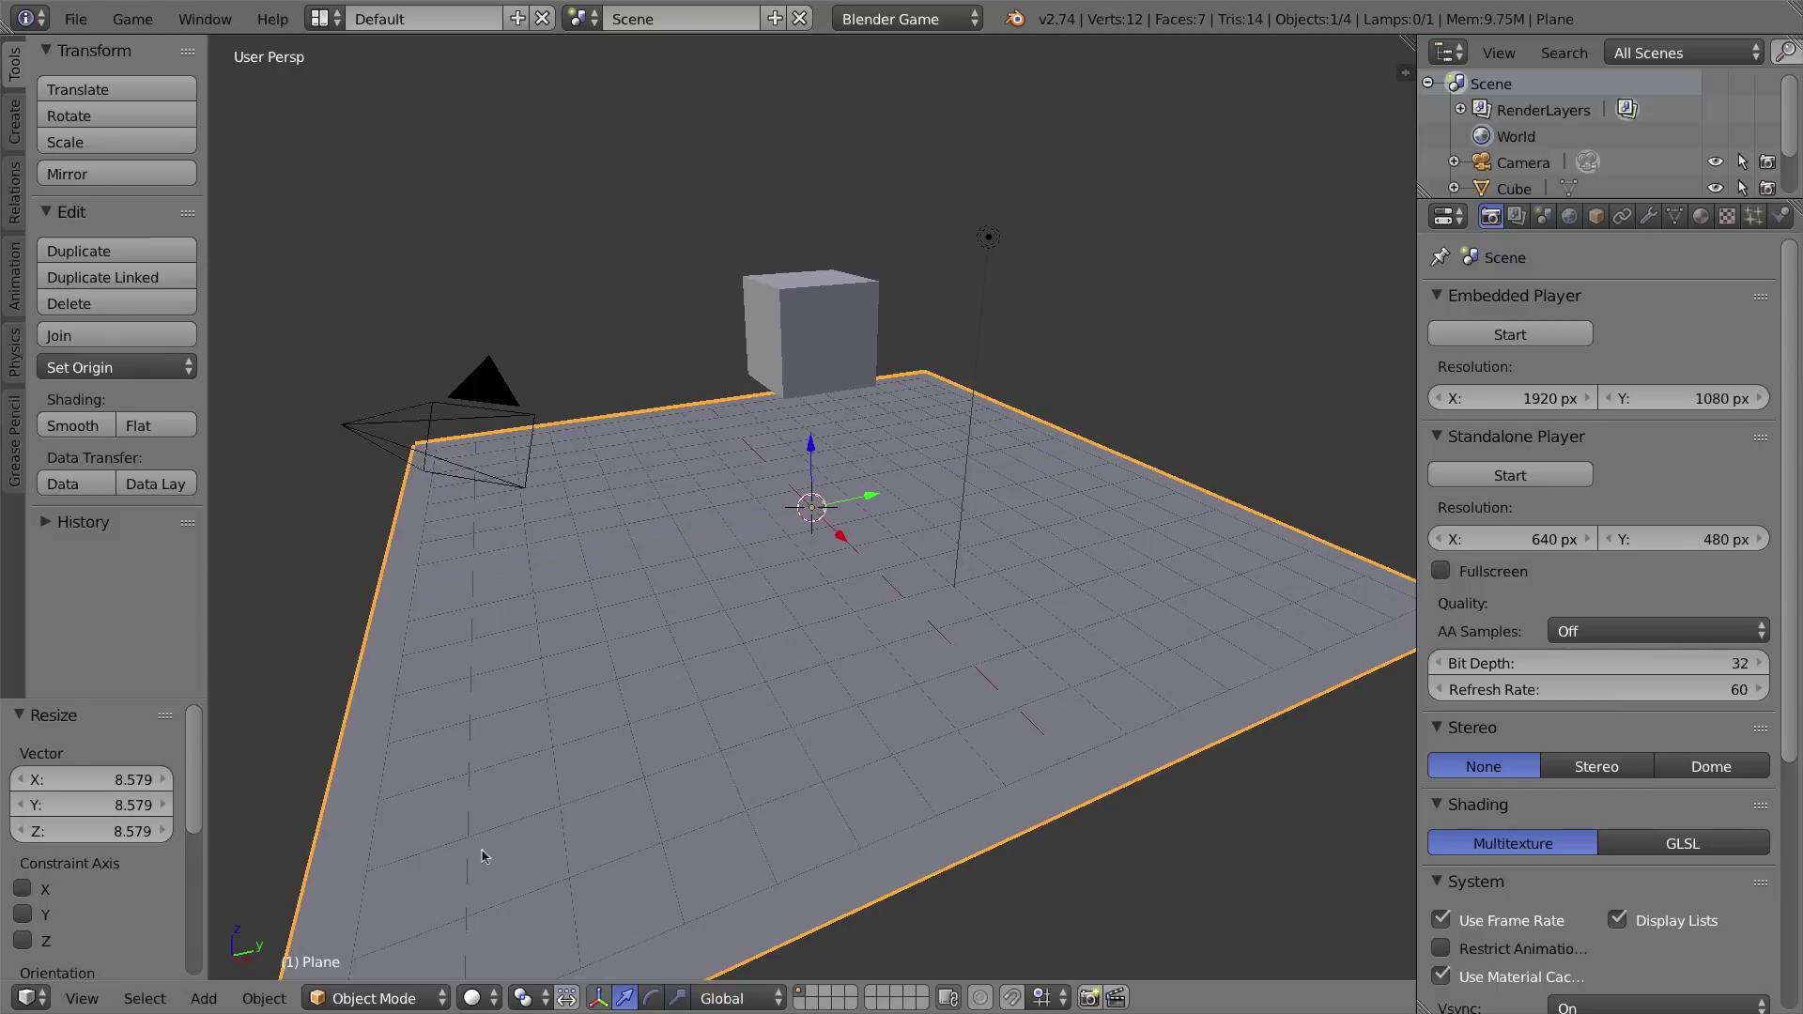
- Widen the properties area to show the cube's physics settings, and test-run the game with the cube static
{"action": "right_click", "coordinate": [810, 296]}
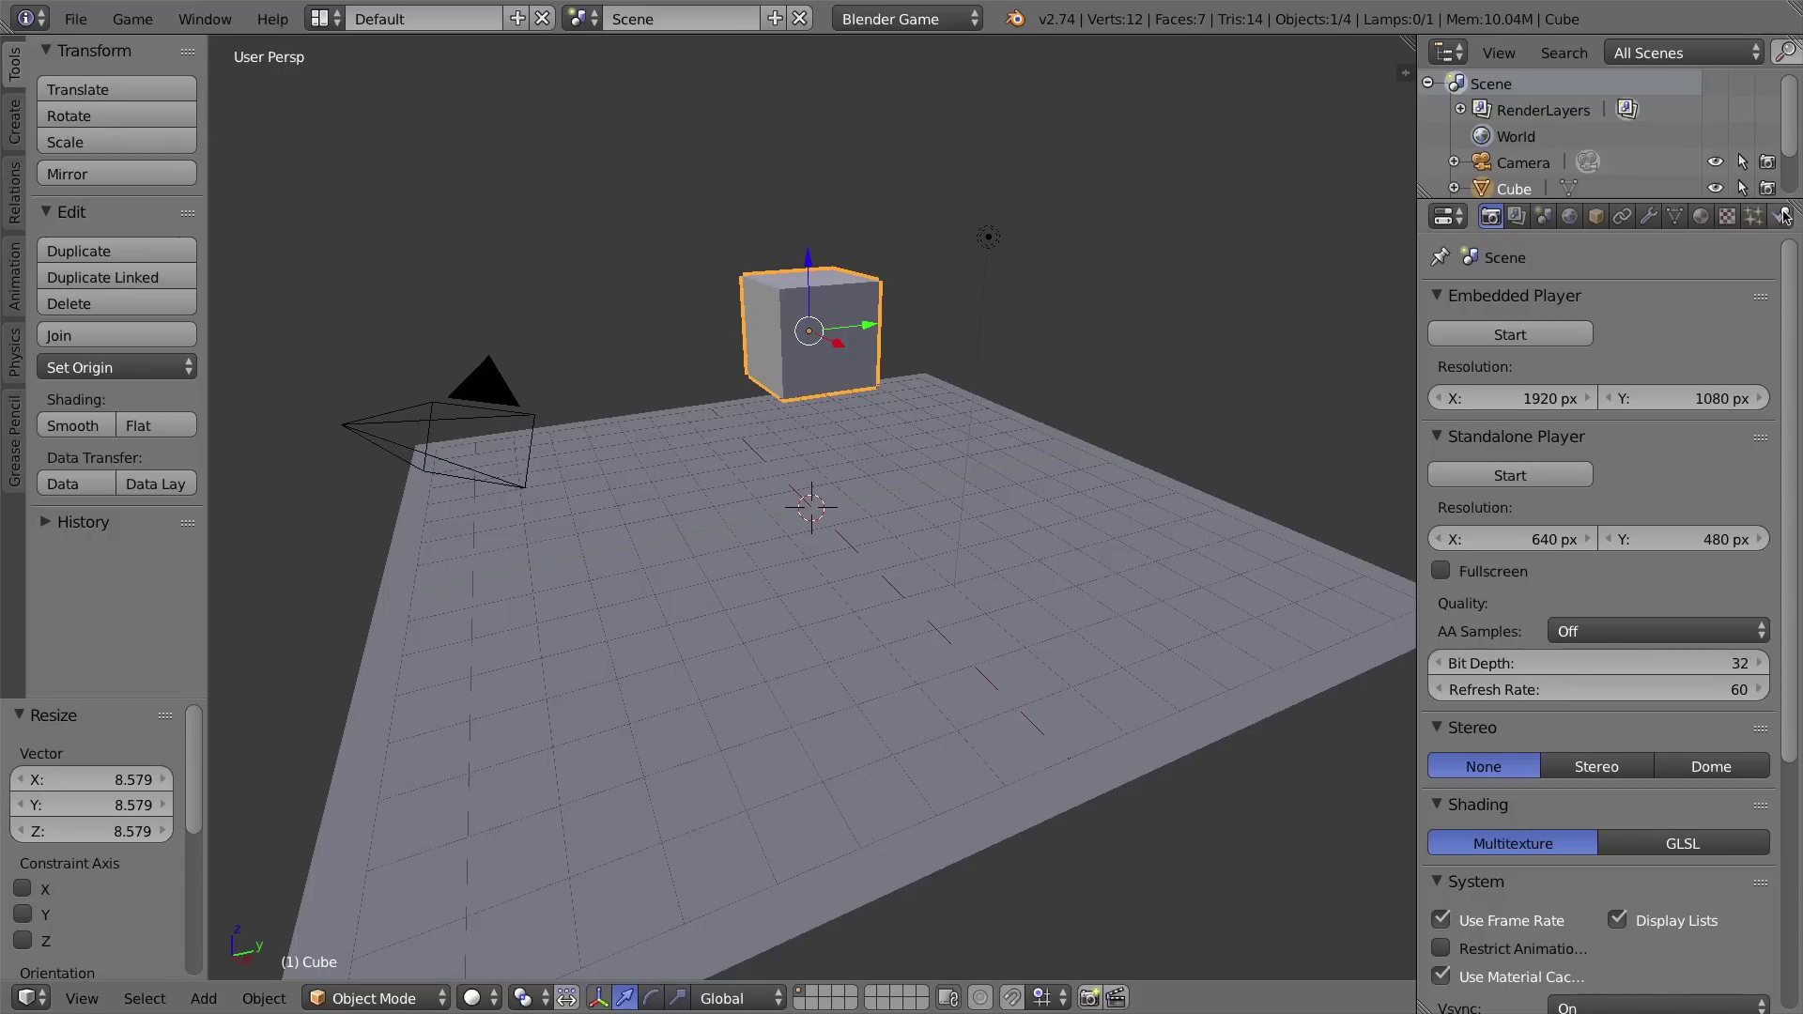
{"action": "left_click_drag", "start_coordinate": [1417, 234], "coordinate": [1371, 235]}
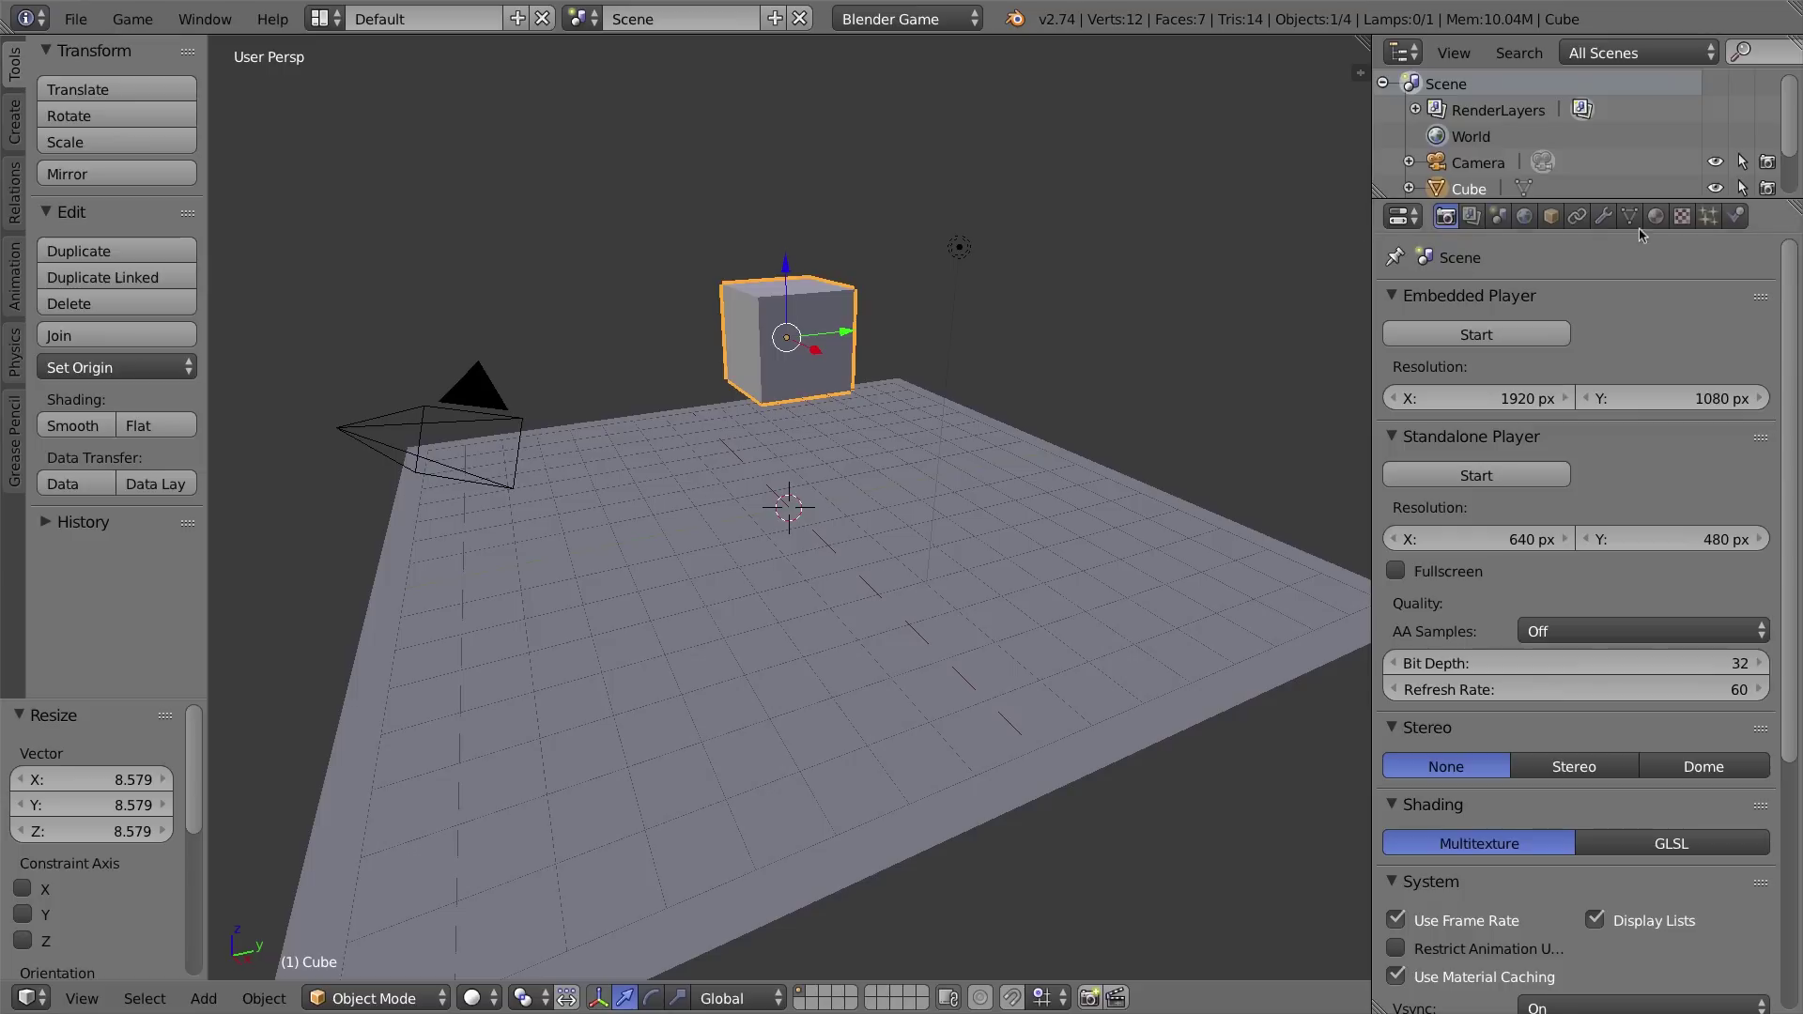
{"action": "left_click", "coordinate": [1735, 216]}
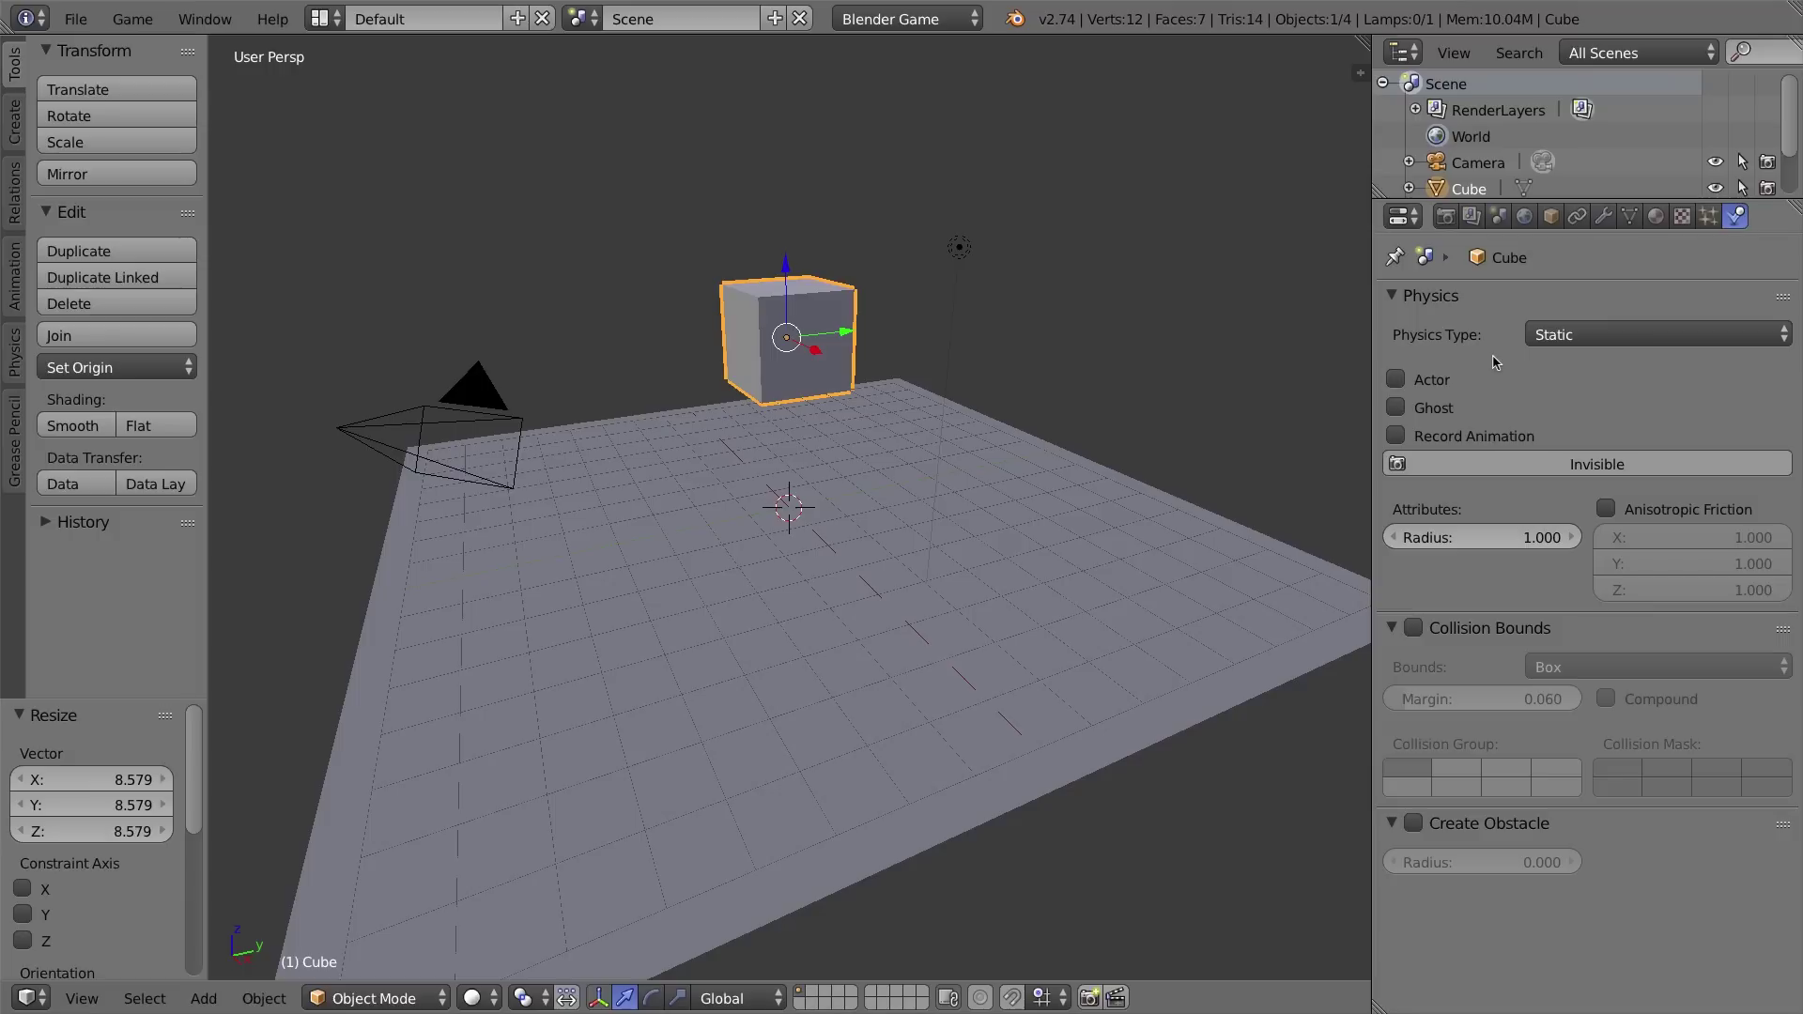
{"action": "right_click", "coordinate": [1043, 568]}
{"action": "right_click", "coordinate": [808, 336]}
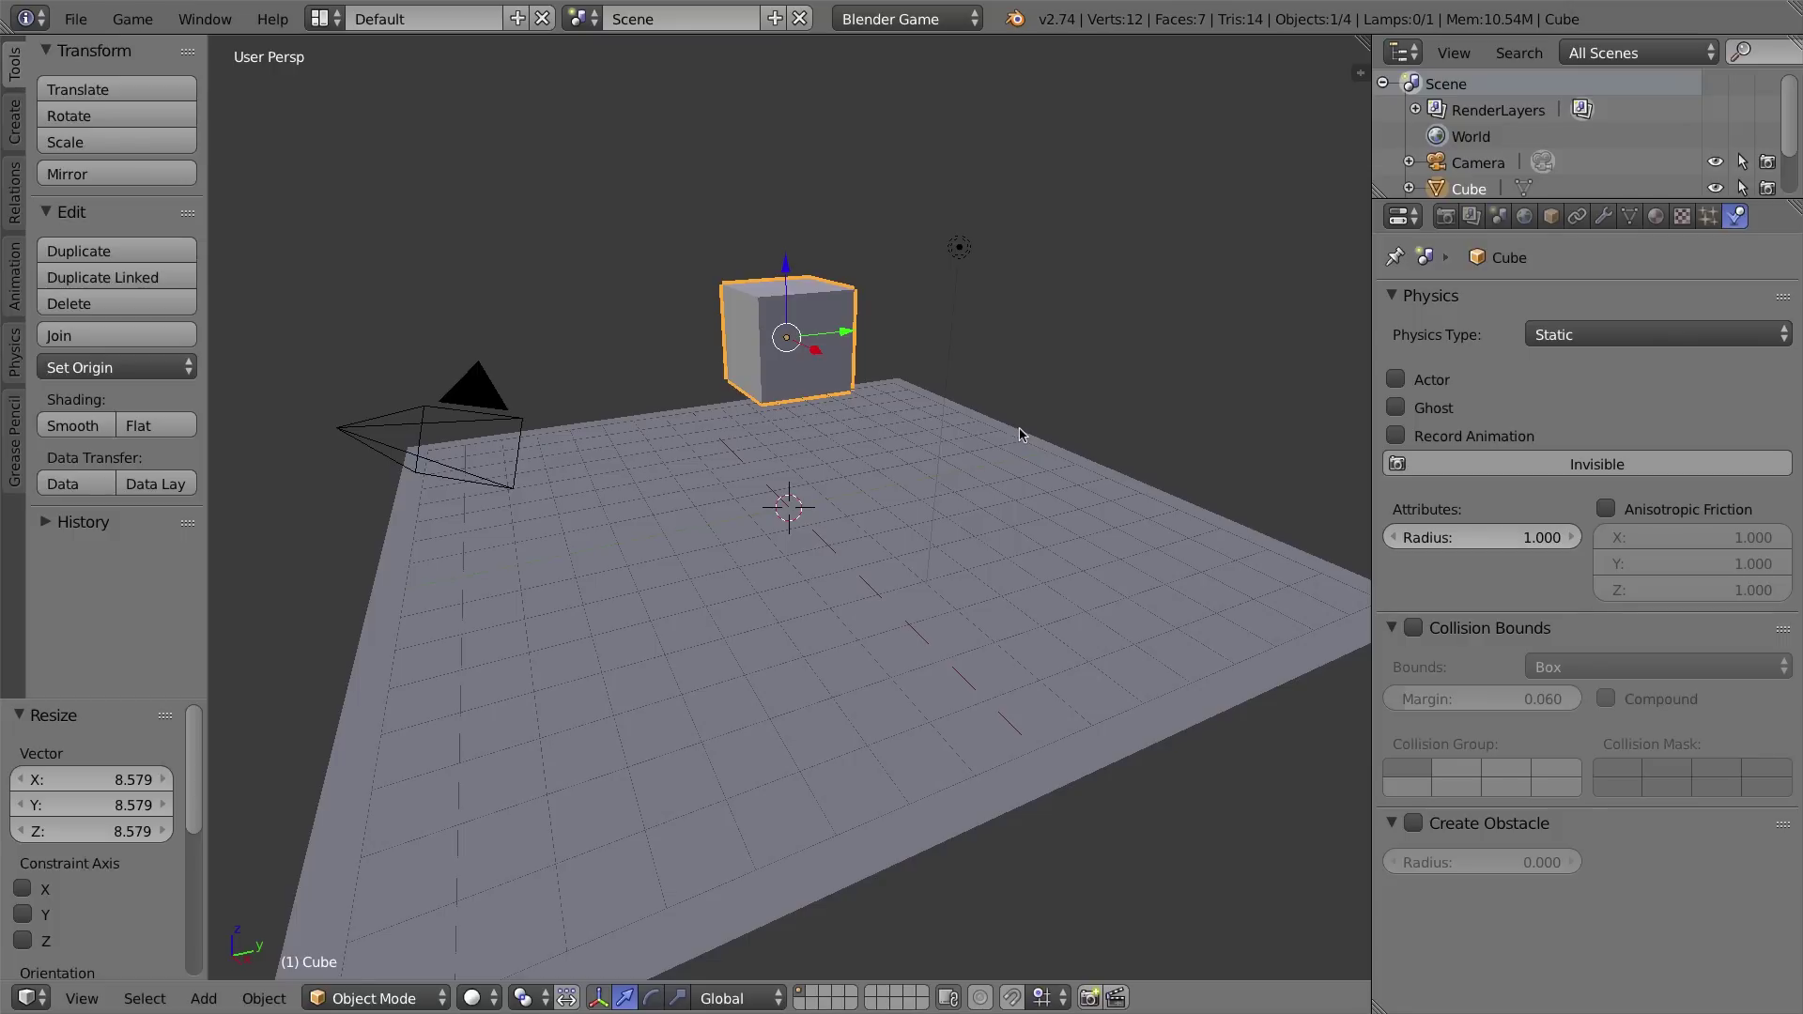
{"action": "key", "text": "p"}
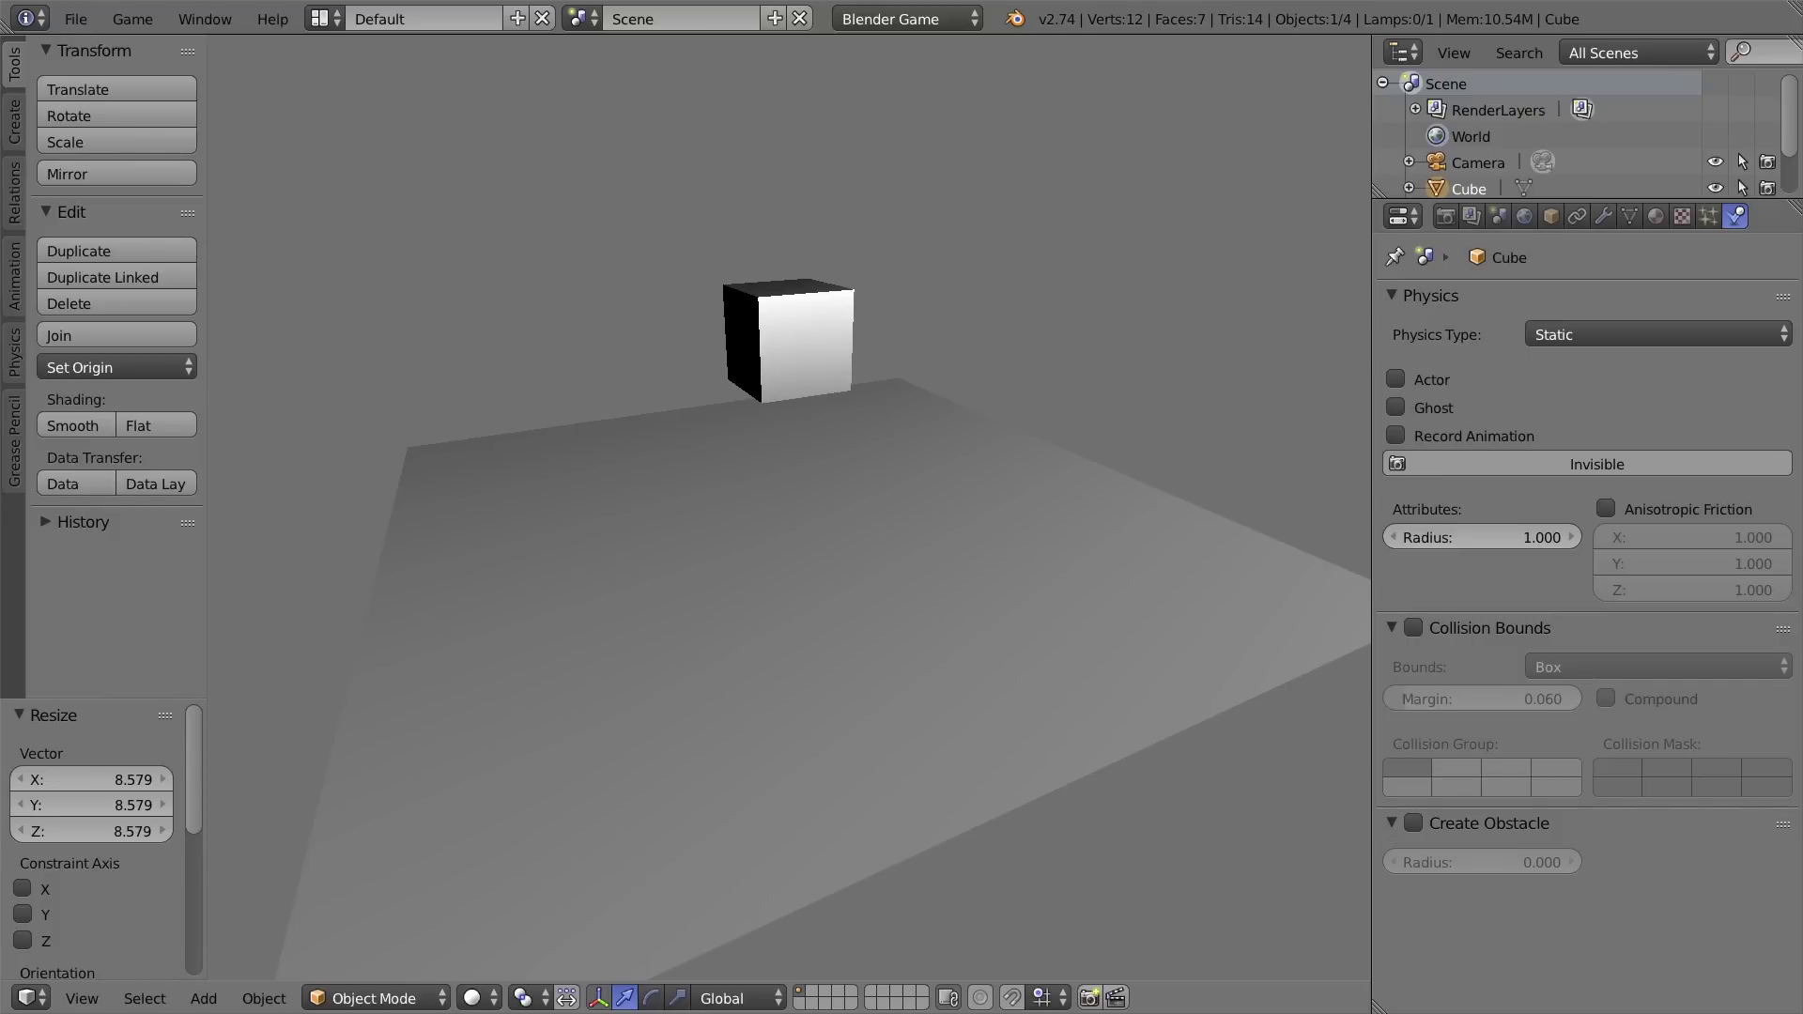
{"action": "key", "text": "Escape"}
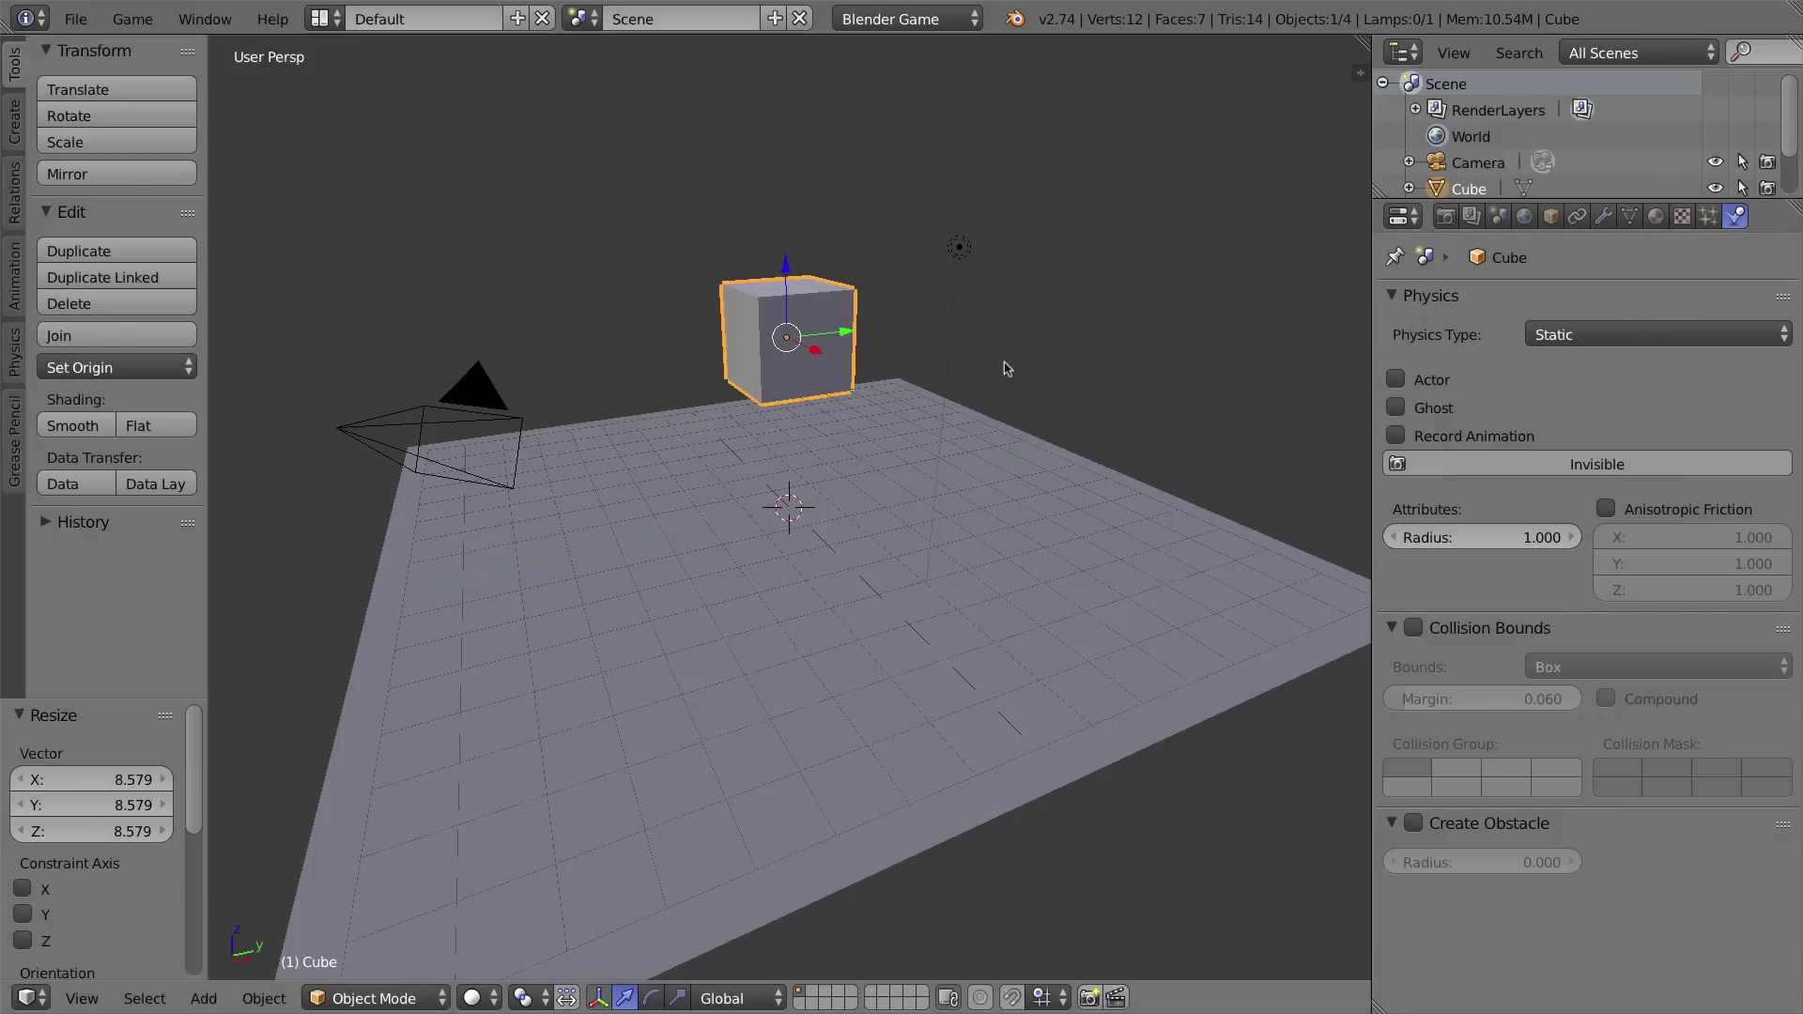
- Set the cube's physics type to Rigid Body, check the plane's physics settings, and test-run the game
{"action": "left_click", "coordinate": [1629, 336]}
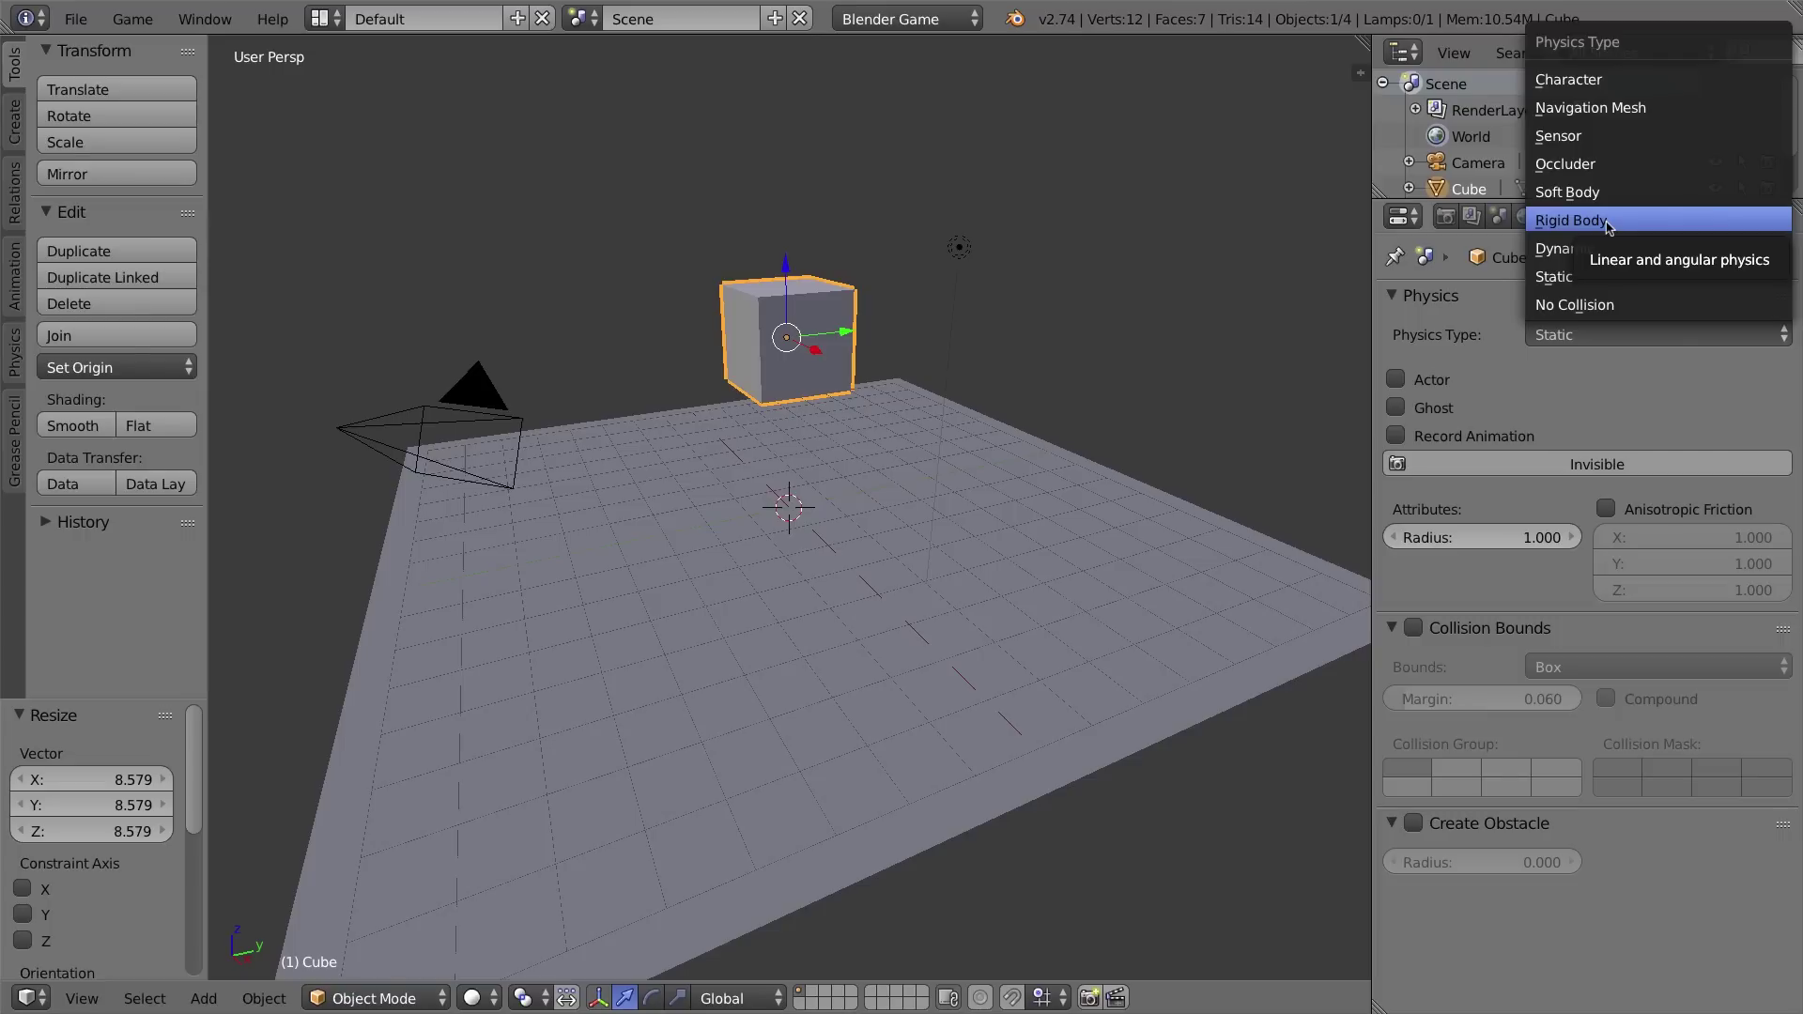
{"action": "left_click", "coordinate": [1587, 226]}
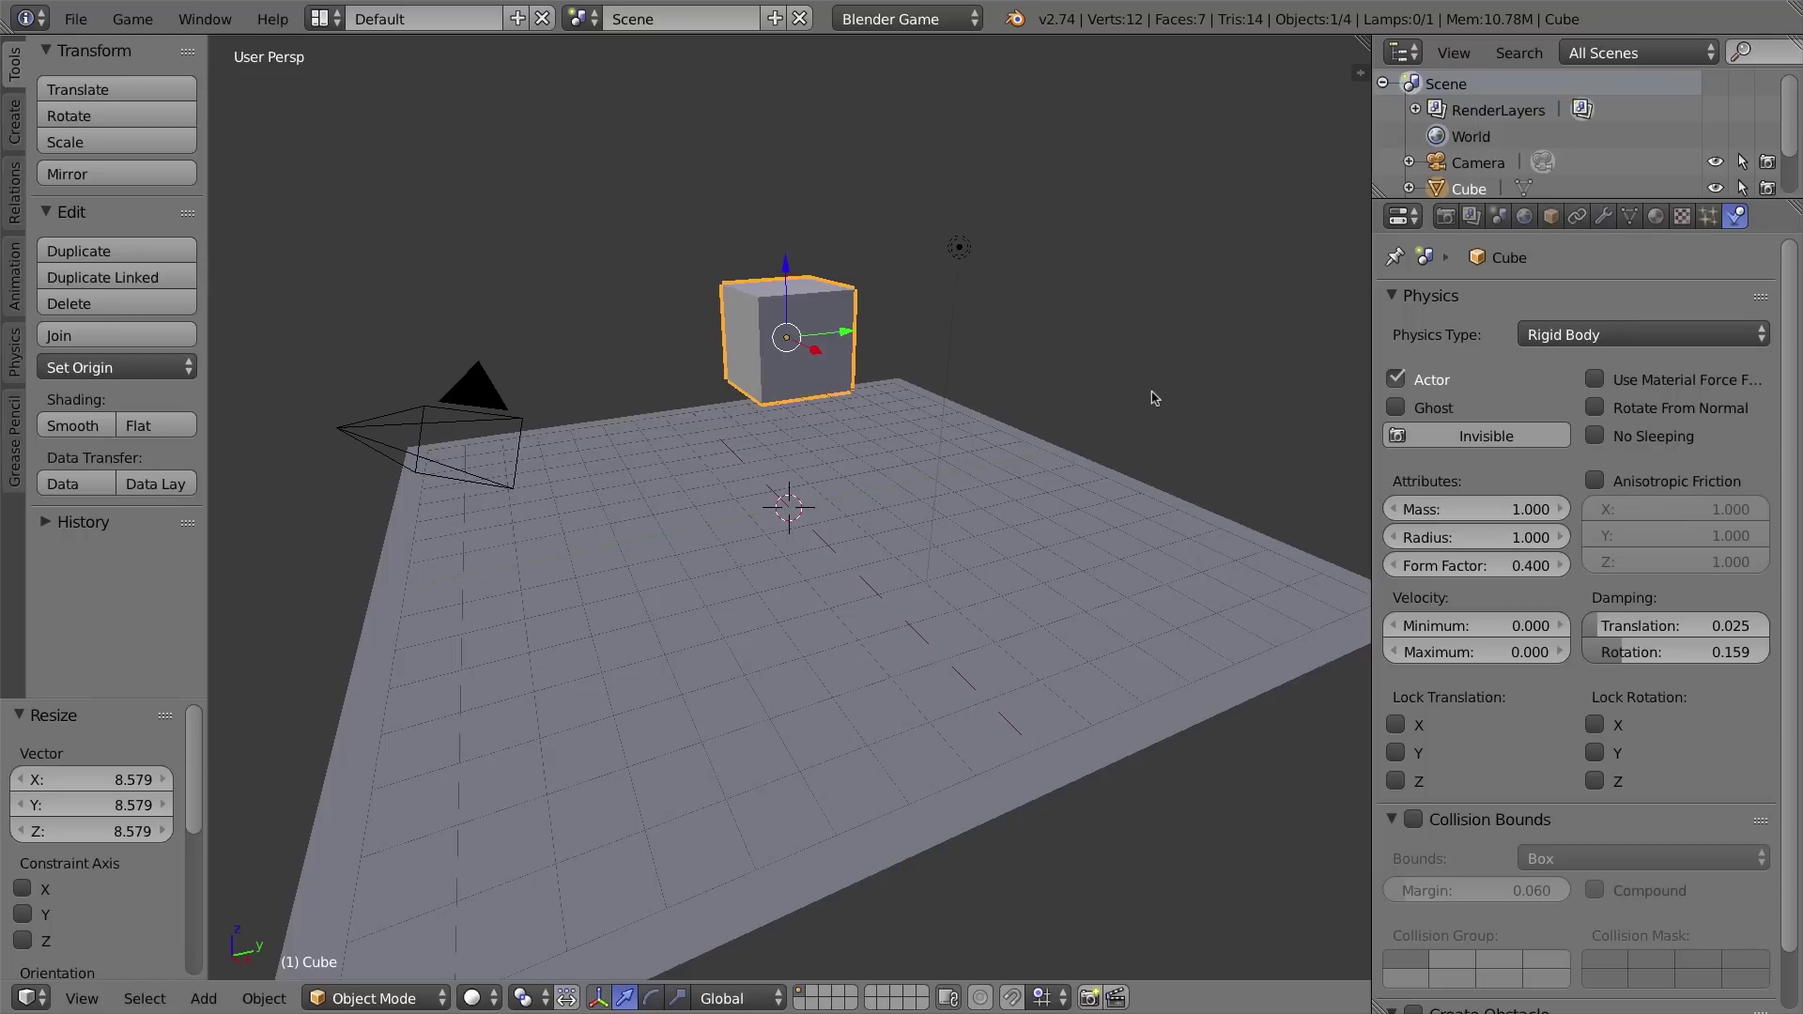
{"action": "right_click", "coordinate": [870, 427]}
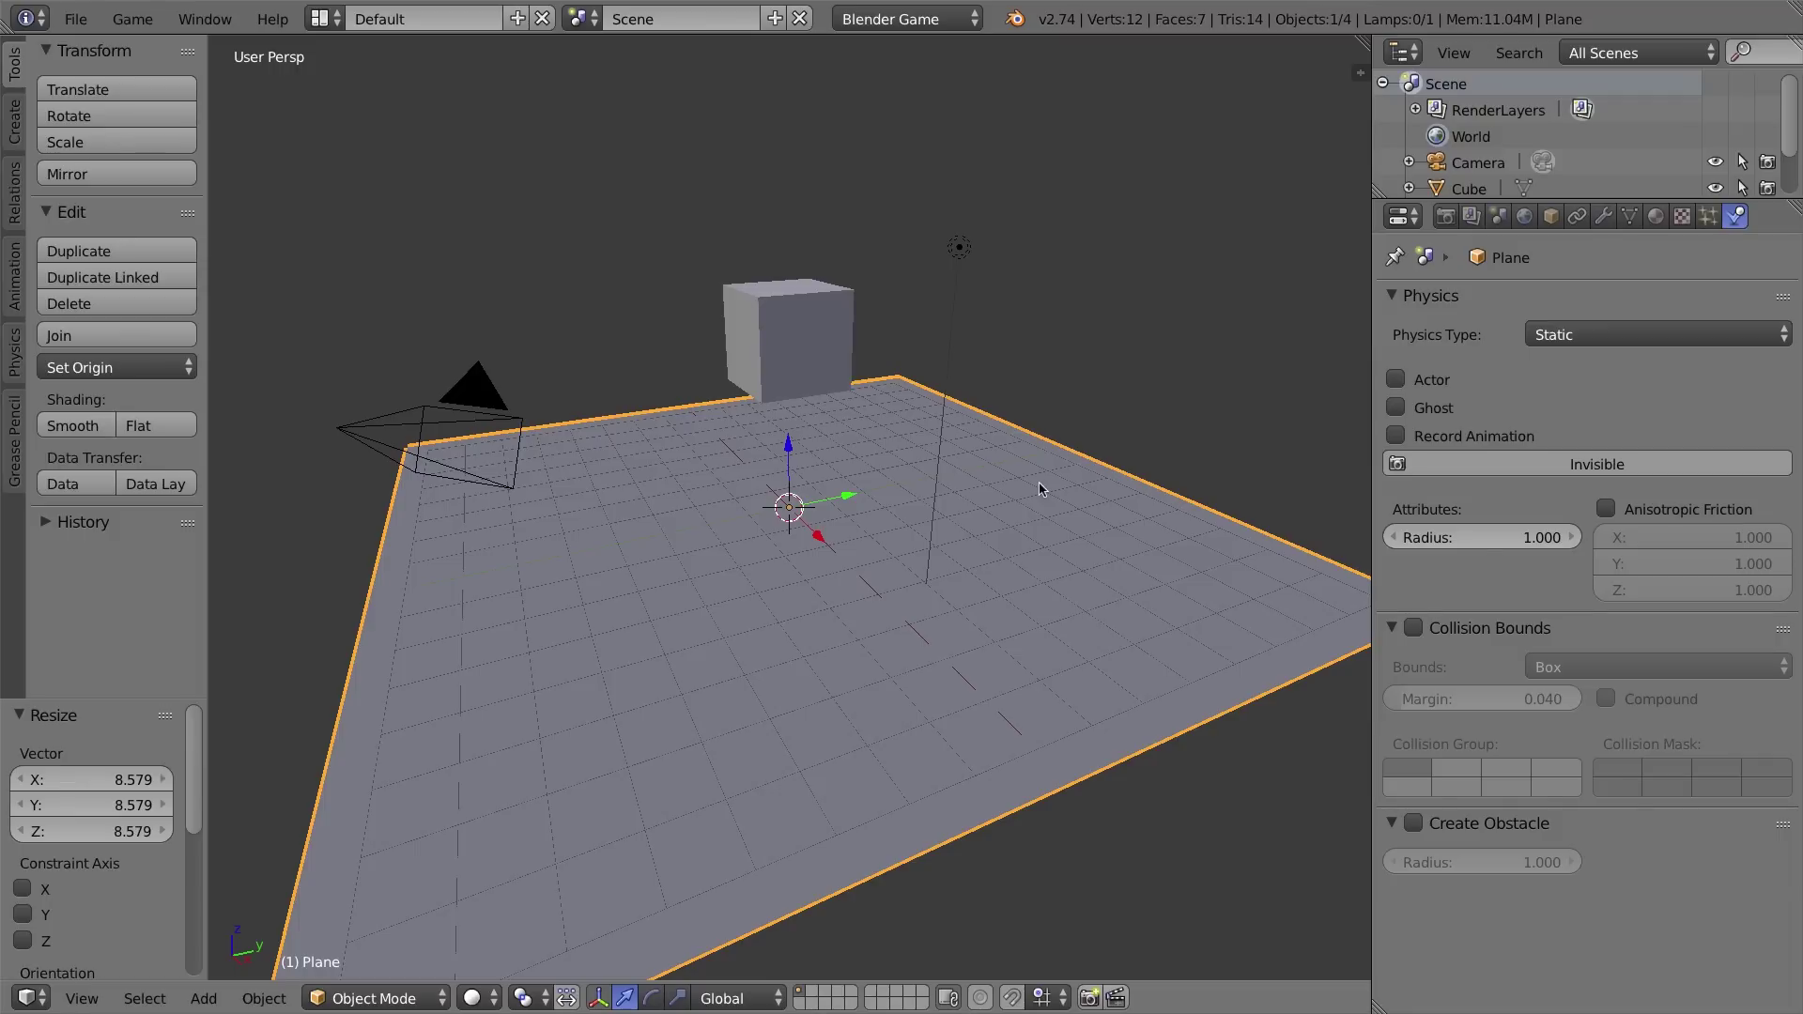
{"action": "key", "text": "p"}
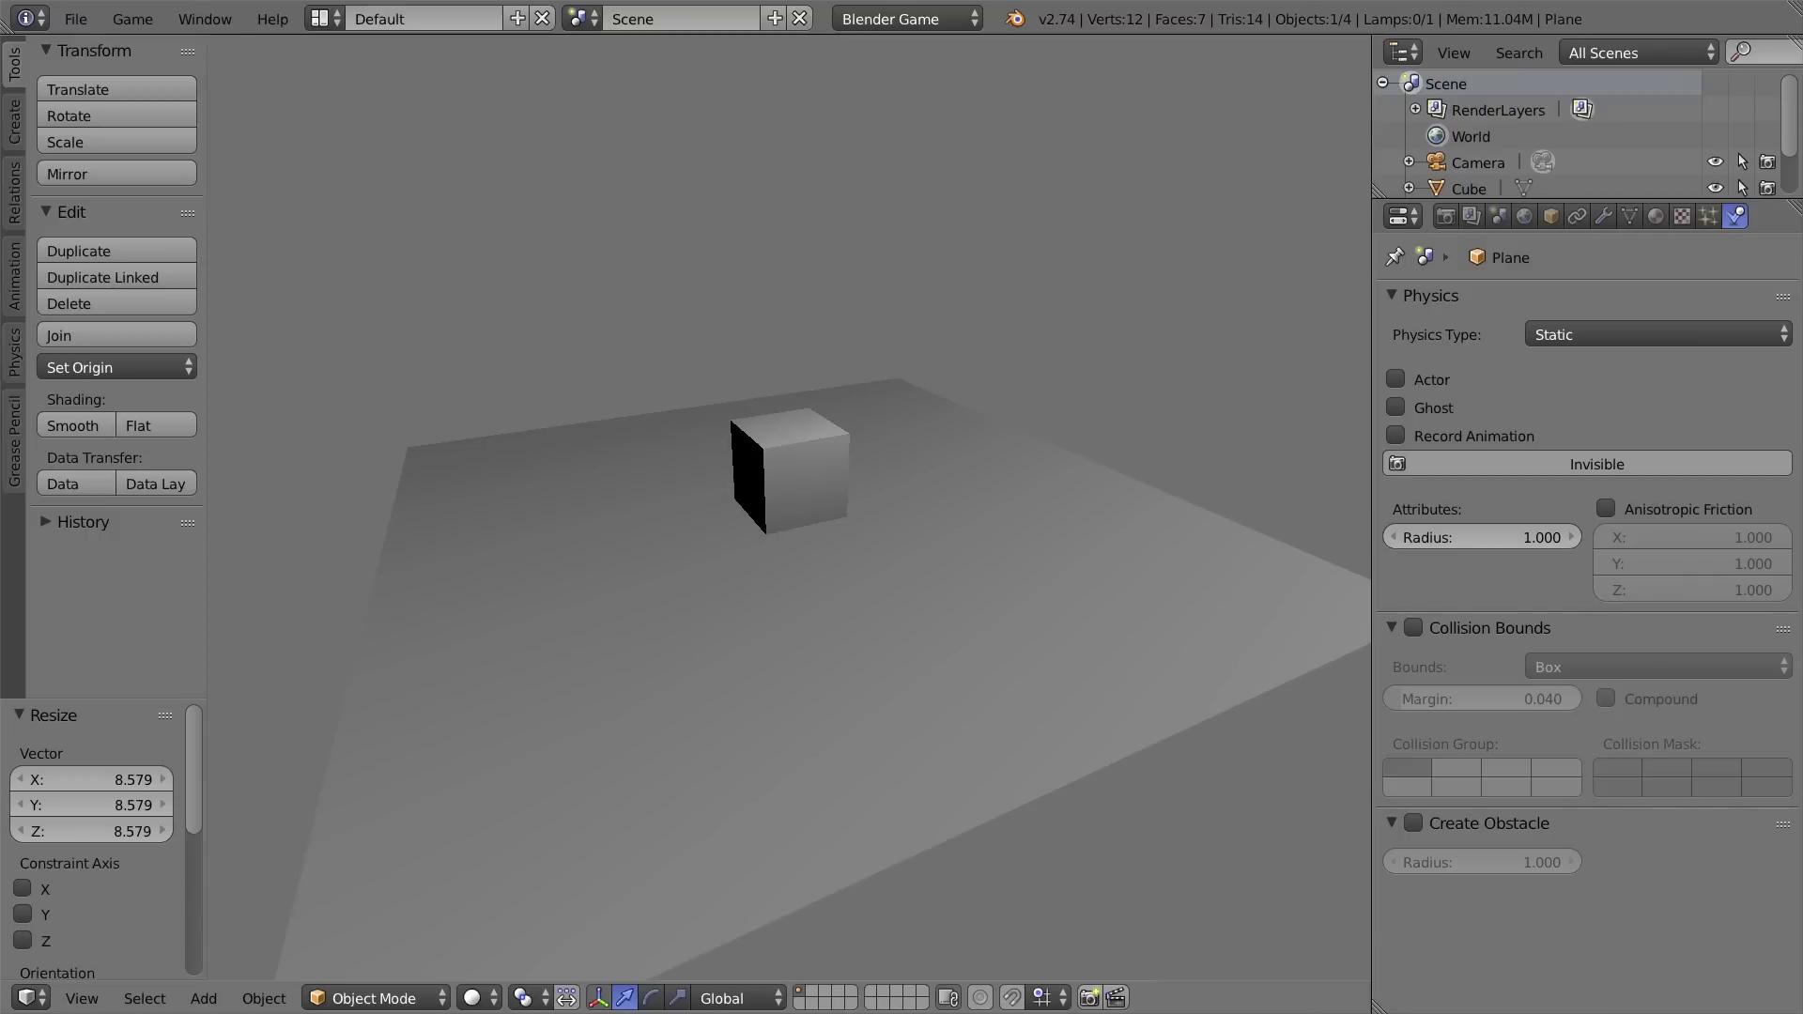
{"action": "key", "text": "Escape"}
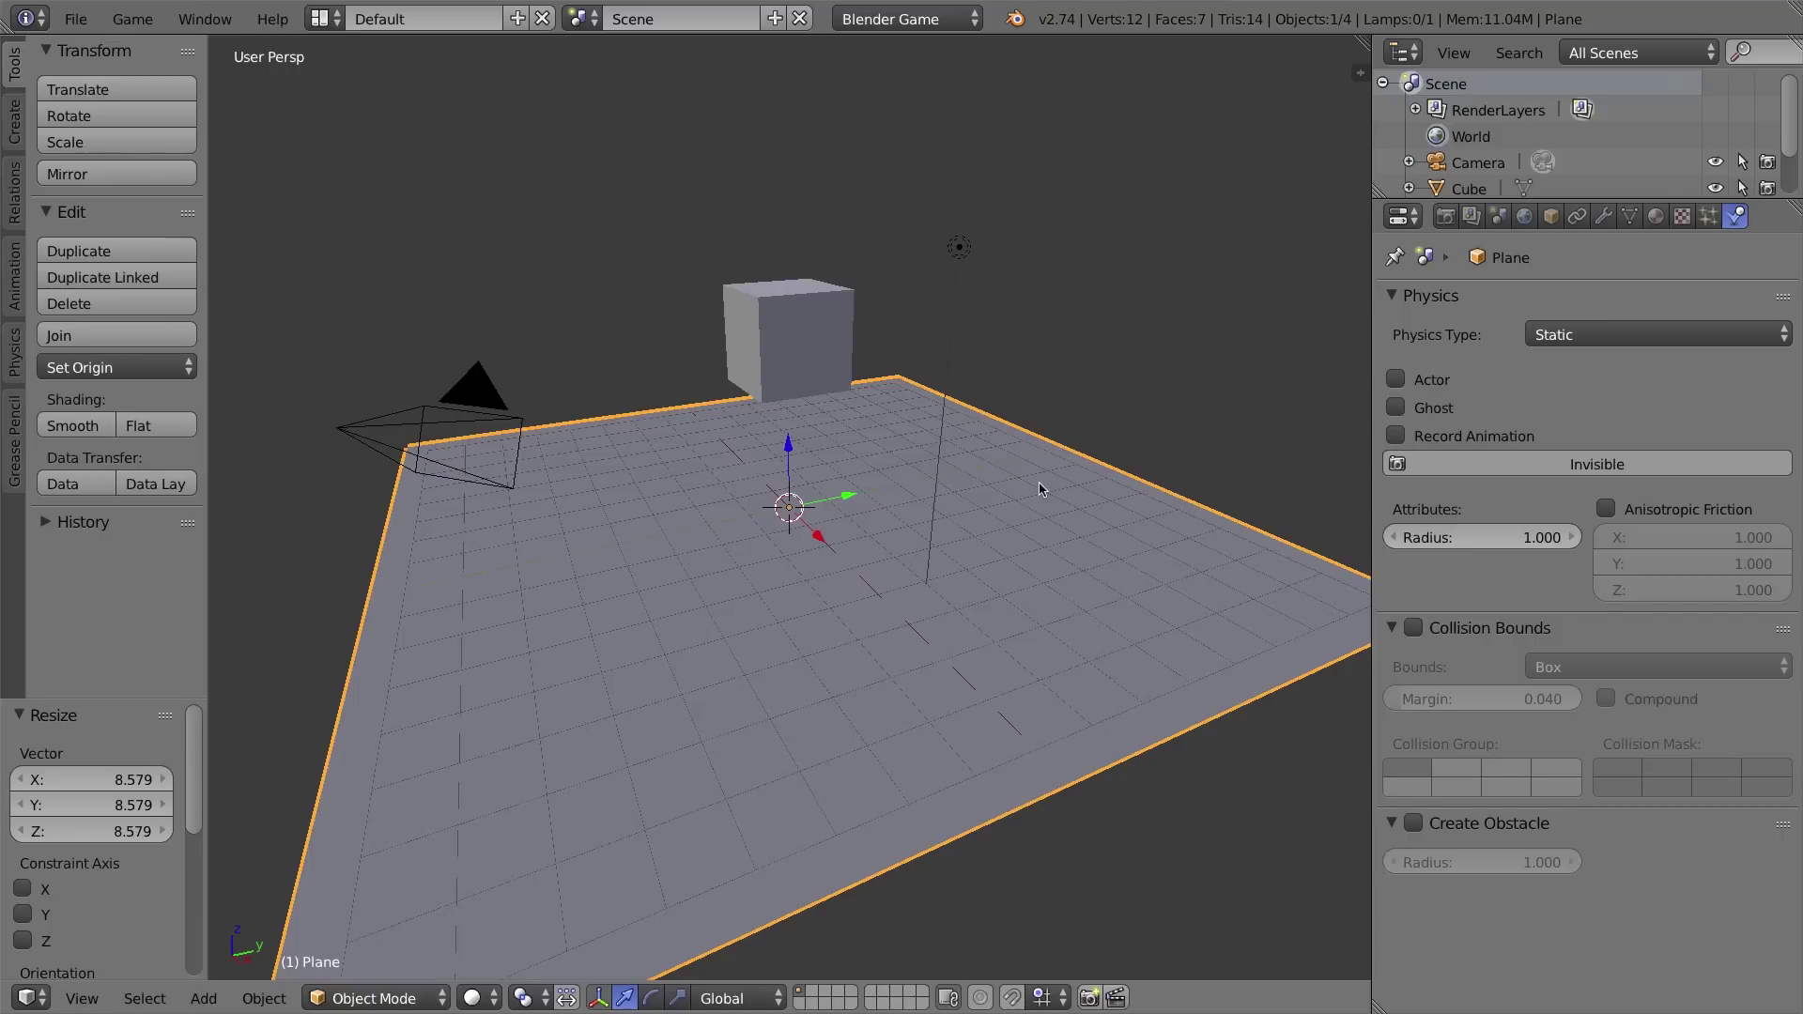
- Rotate the cube by about -59.4° in the current view and test-run the game
{"action": "right_click", "coordinate": [828, 302]}
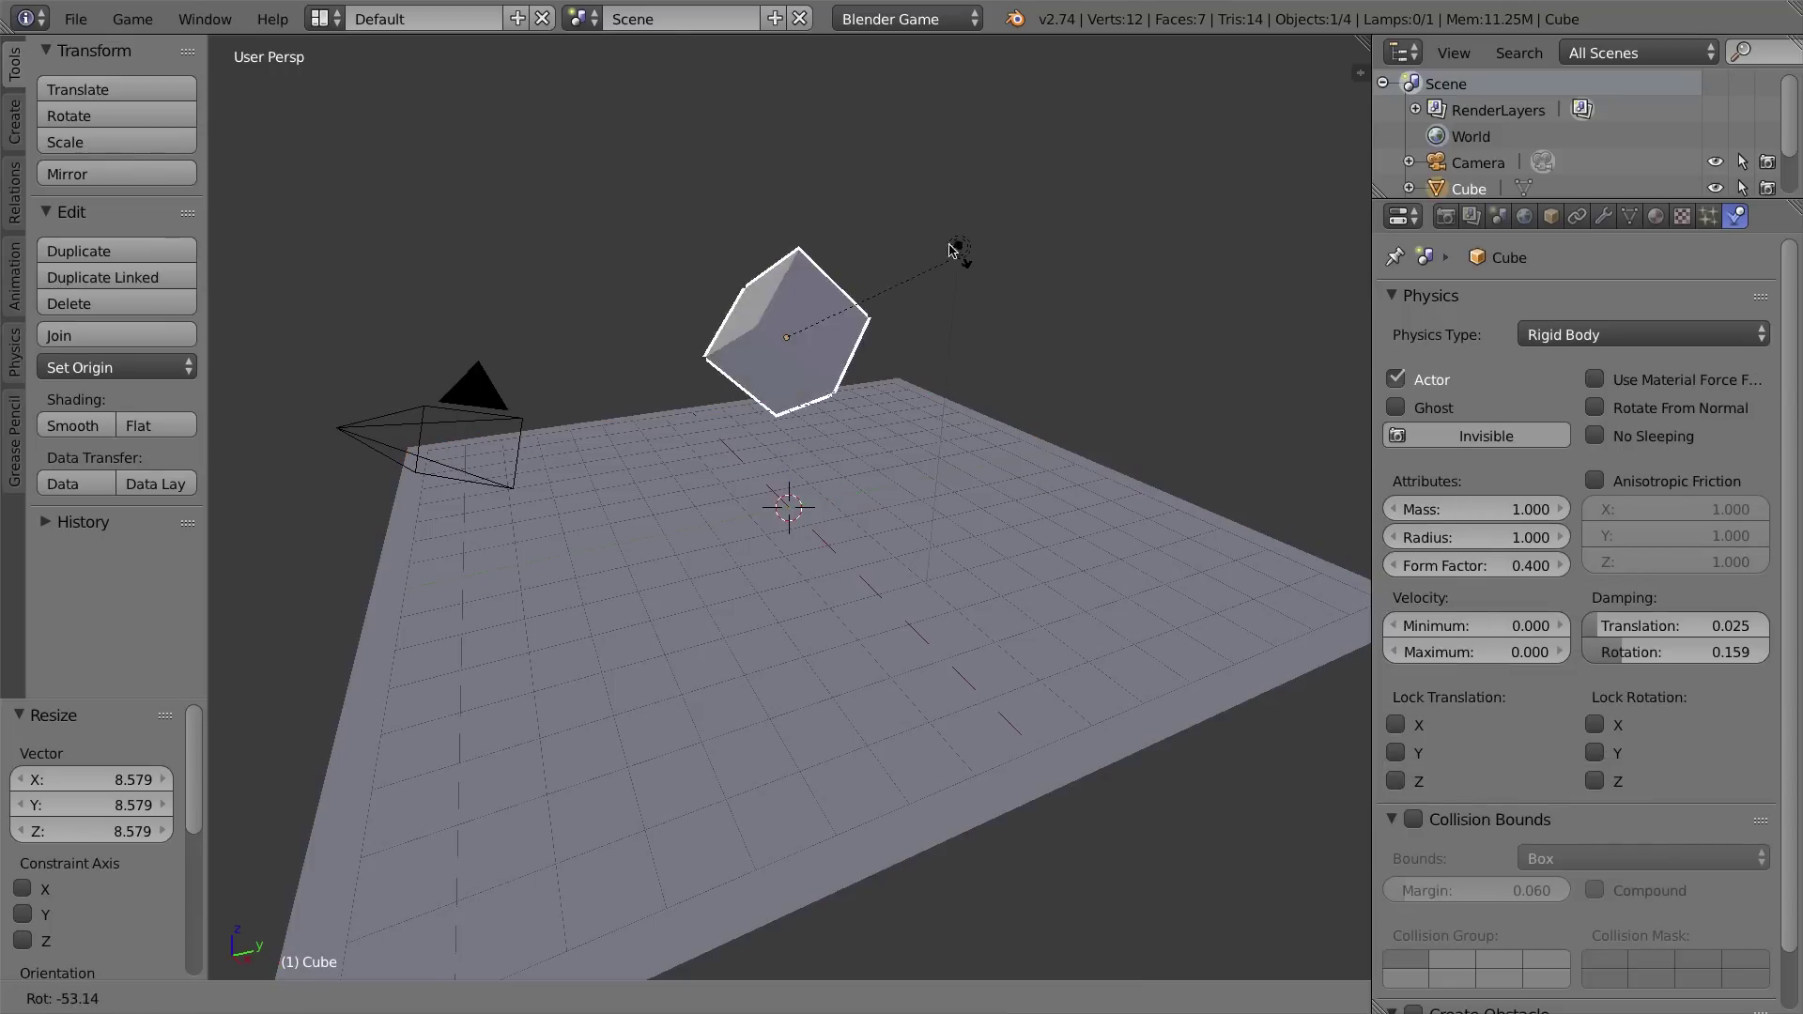
{"action": "left_click", "coordinate": [950, 291]}
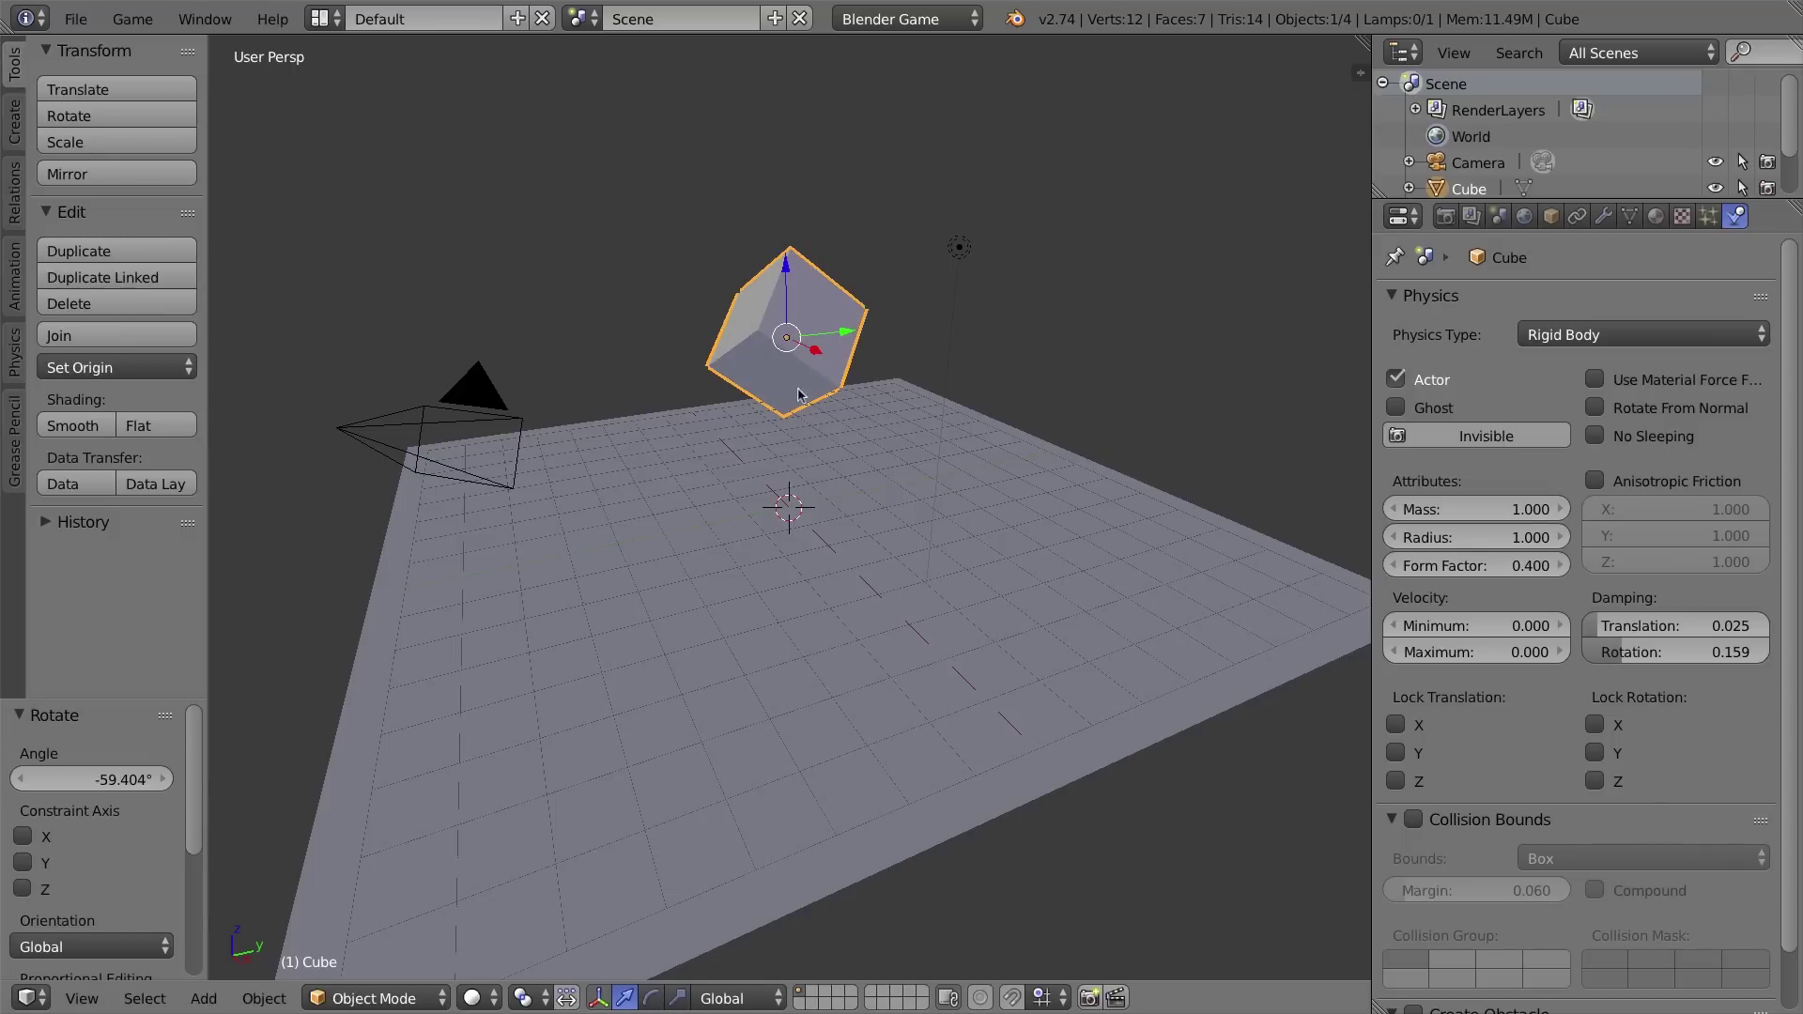
{"action": "key", "text": "p"}
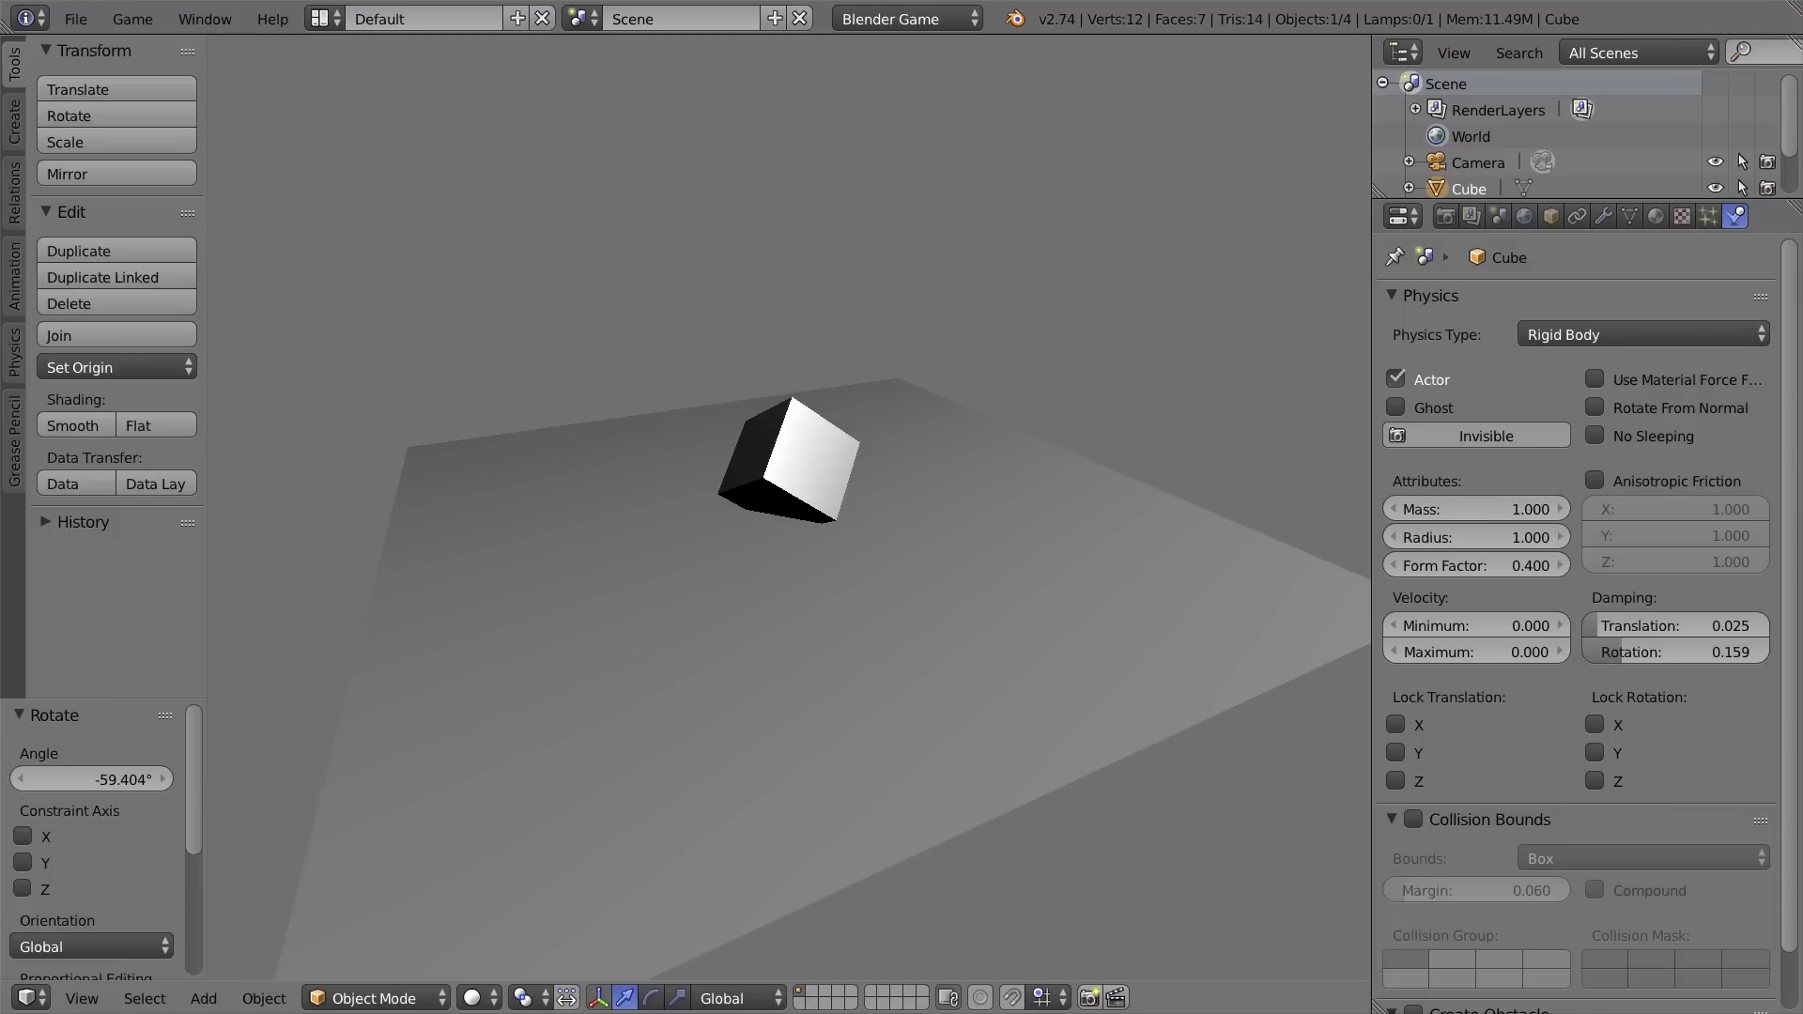
{"action": "key", "text": "Escape"}
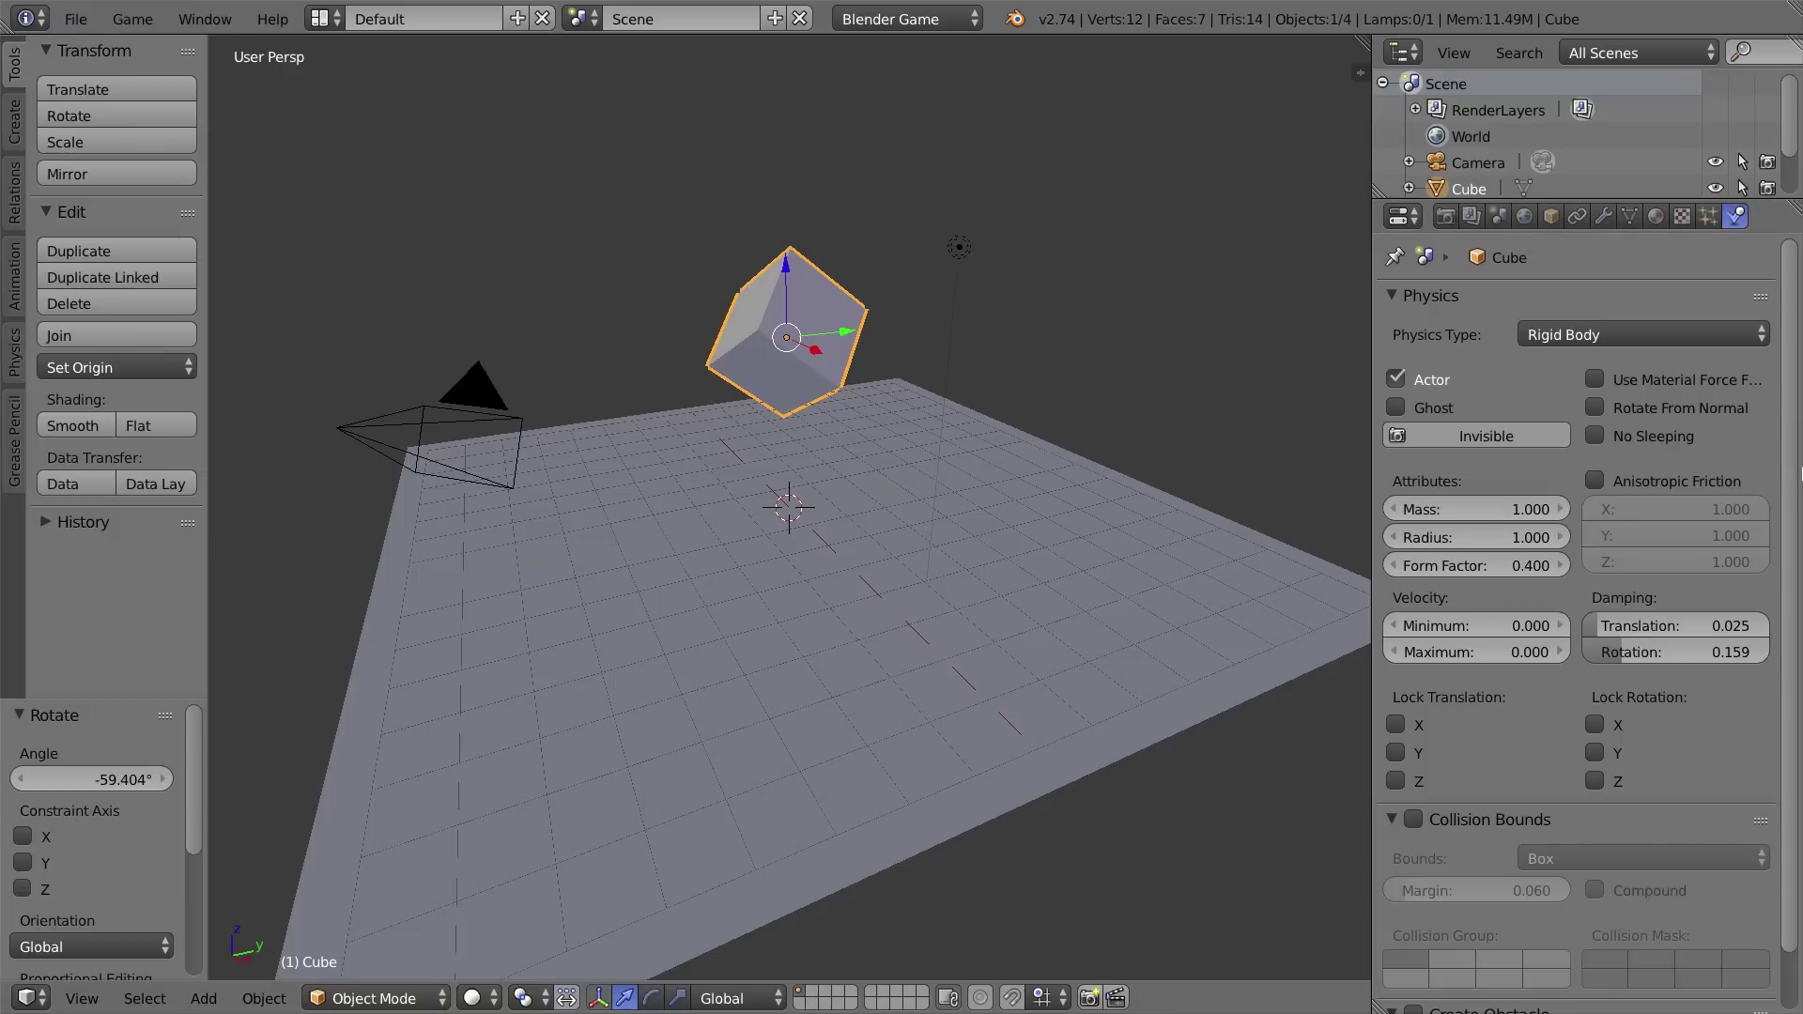
- Enable box collision bounds on the tilted cube and test-run the game
{"action": "scroll", "coordinate": [1789, 319], "scroll_direction": "down", "scroll_amount": 2}
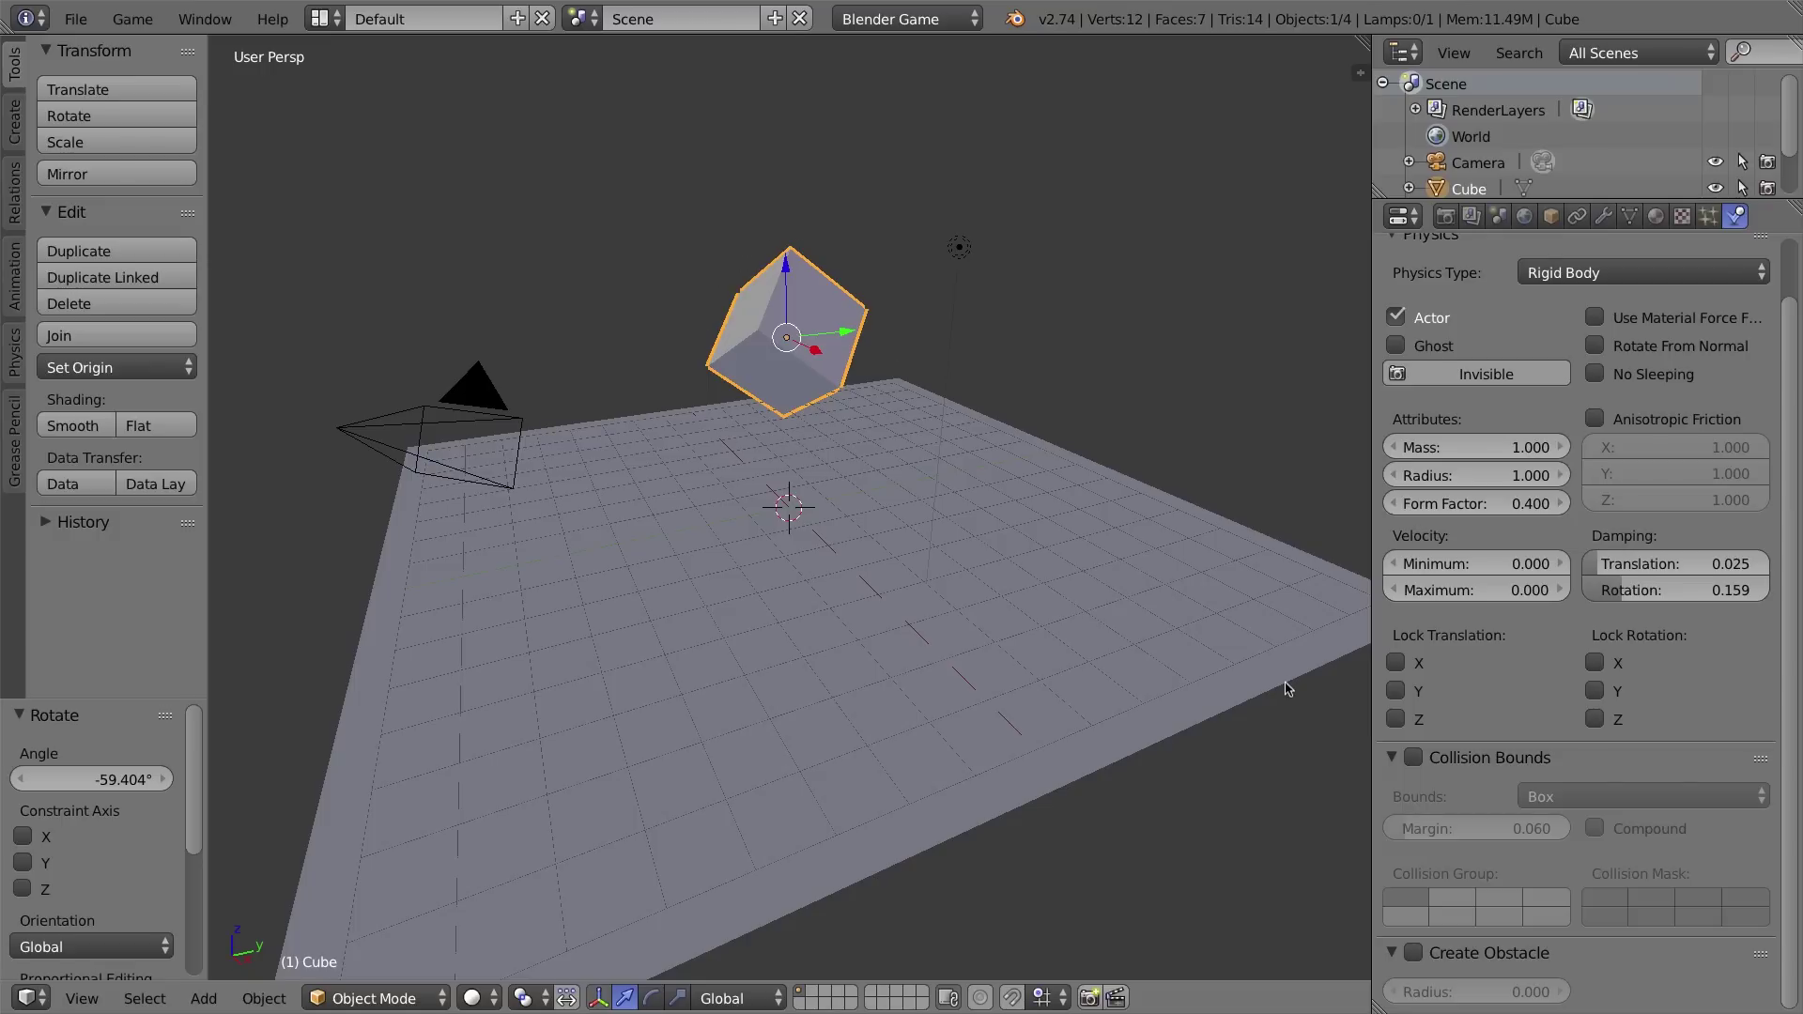
{"action": "left_click", "coordinate": [1415, 757]}
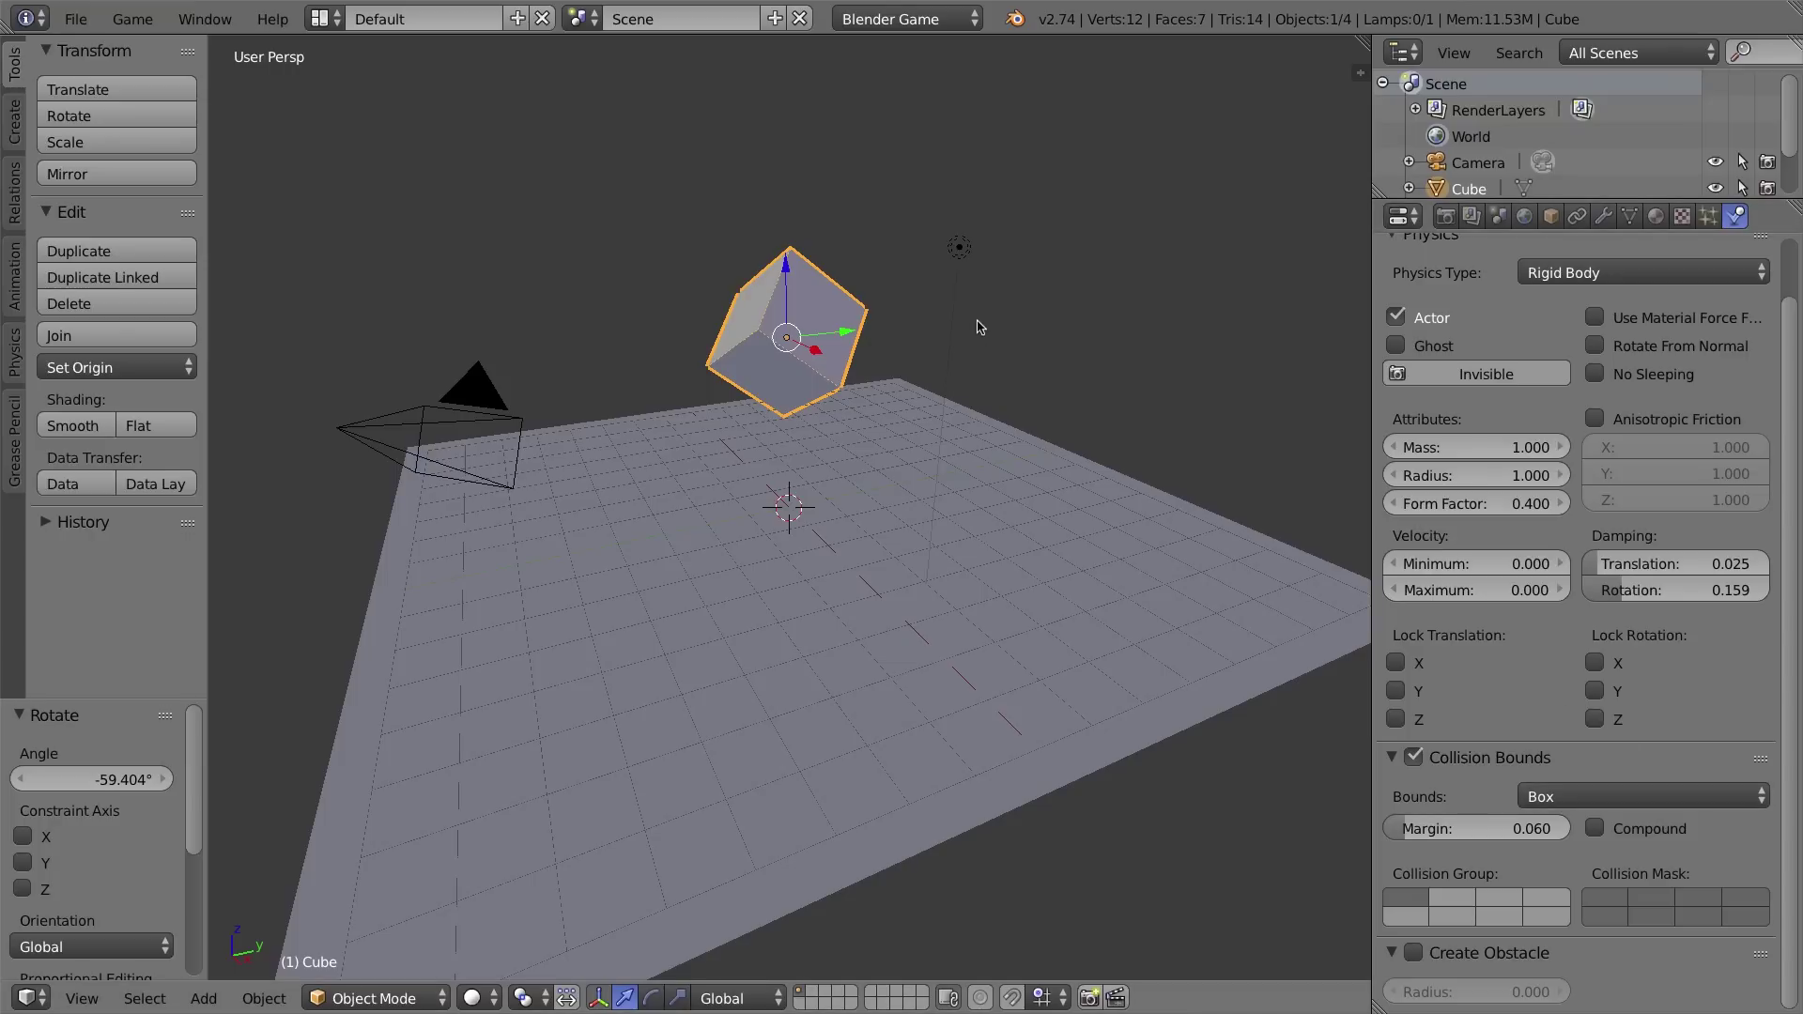
{"action": "key", "text": "p"}
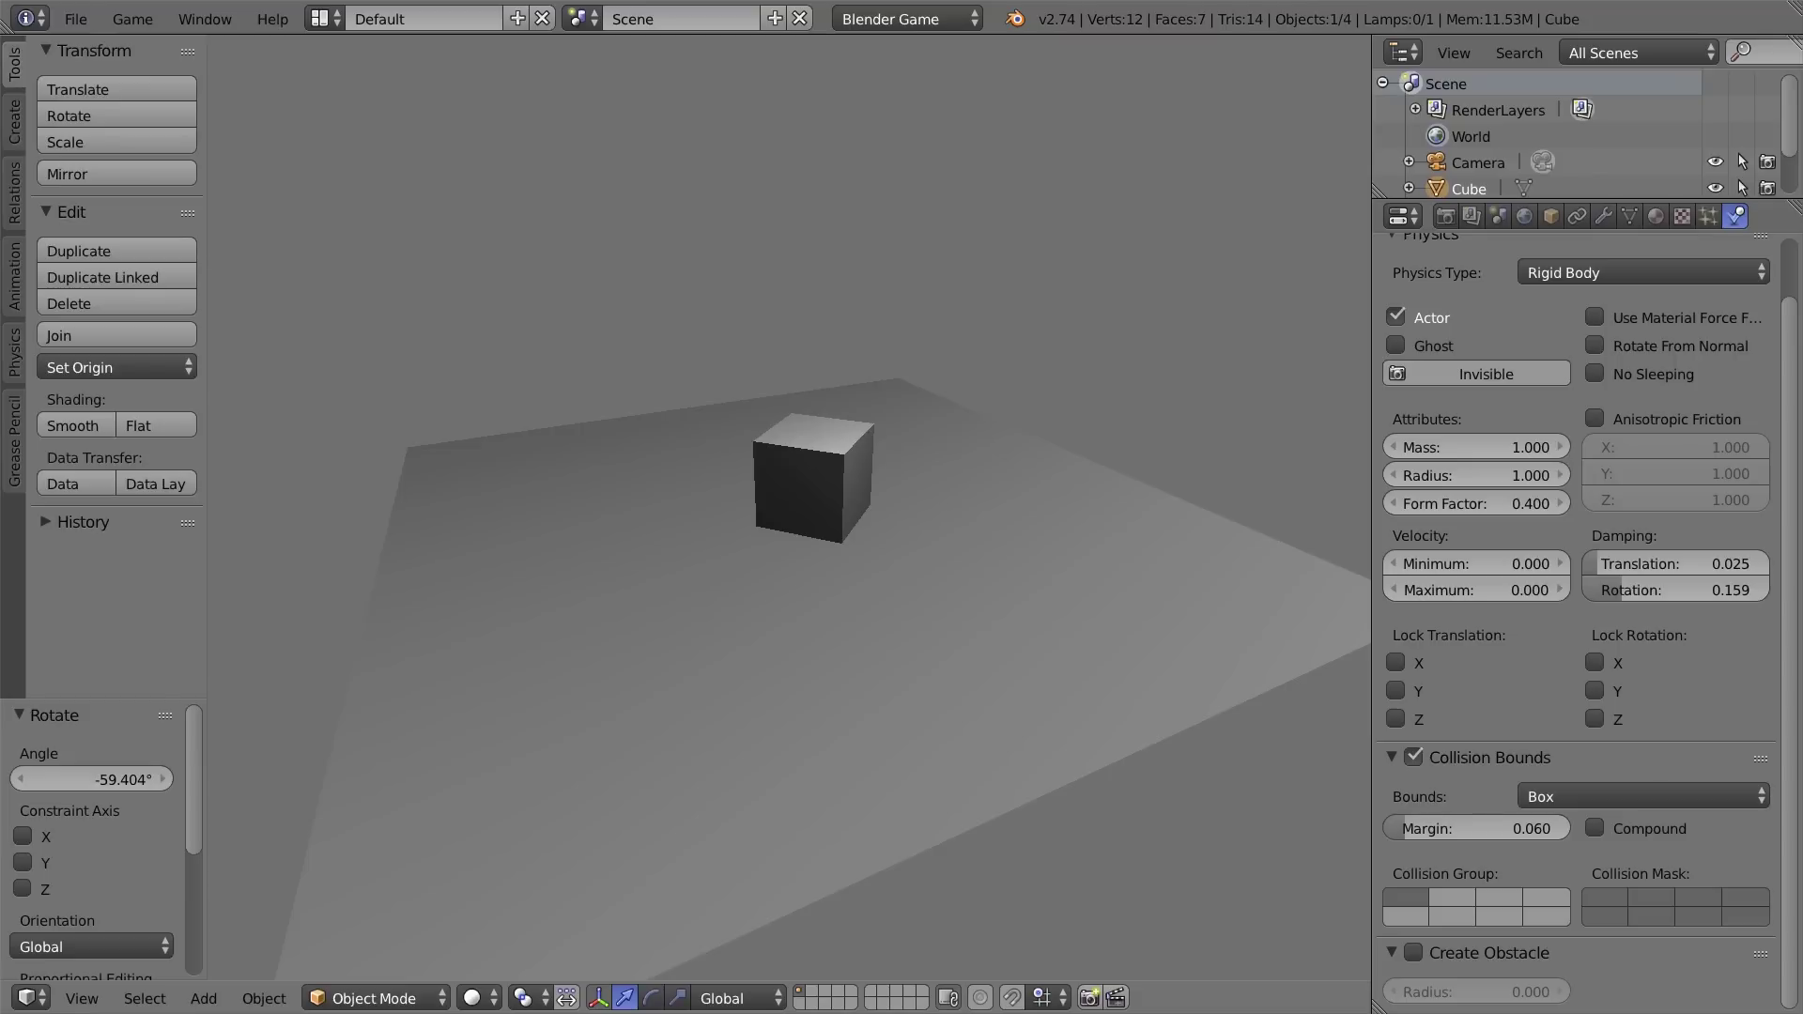
{"action": "key", "text": "Escape"}
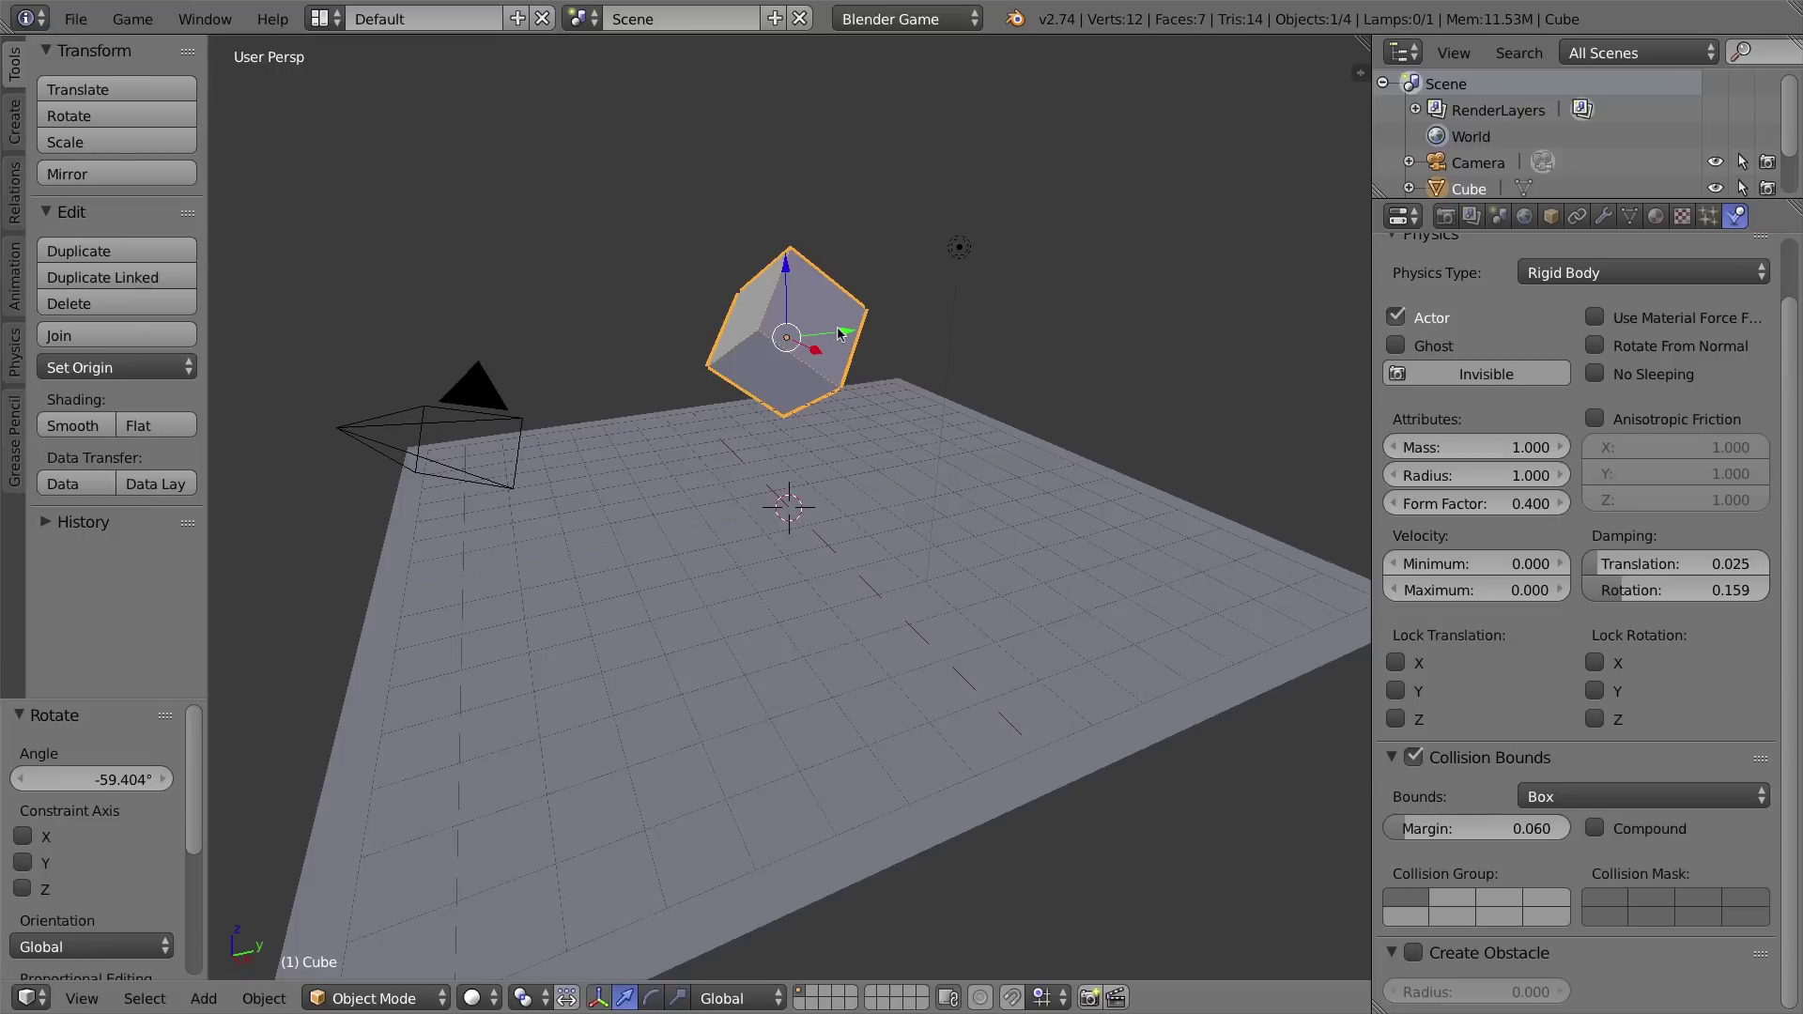
- Replace the tilted cube with a new cube raised about 1.76 units along Z above the plane
{"action": "key", "text": "x"}
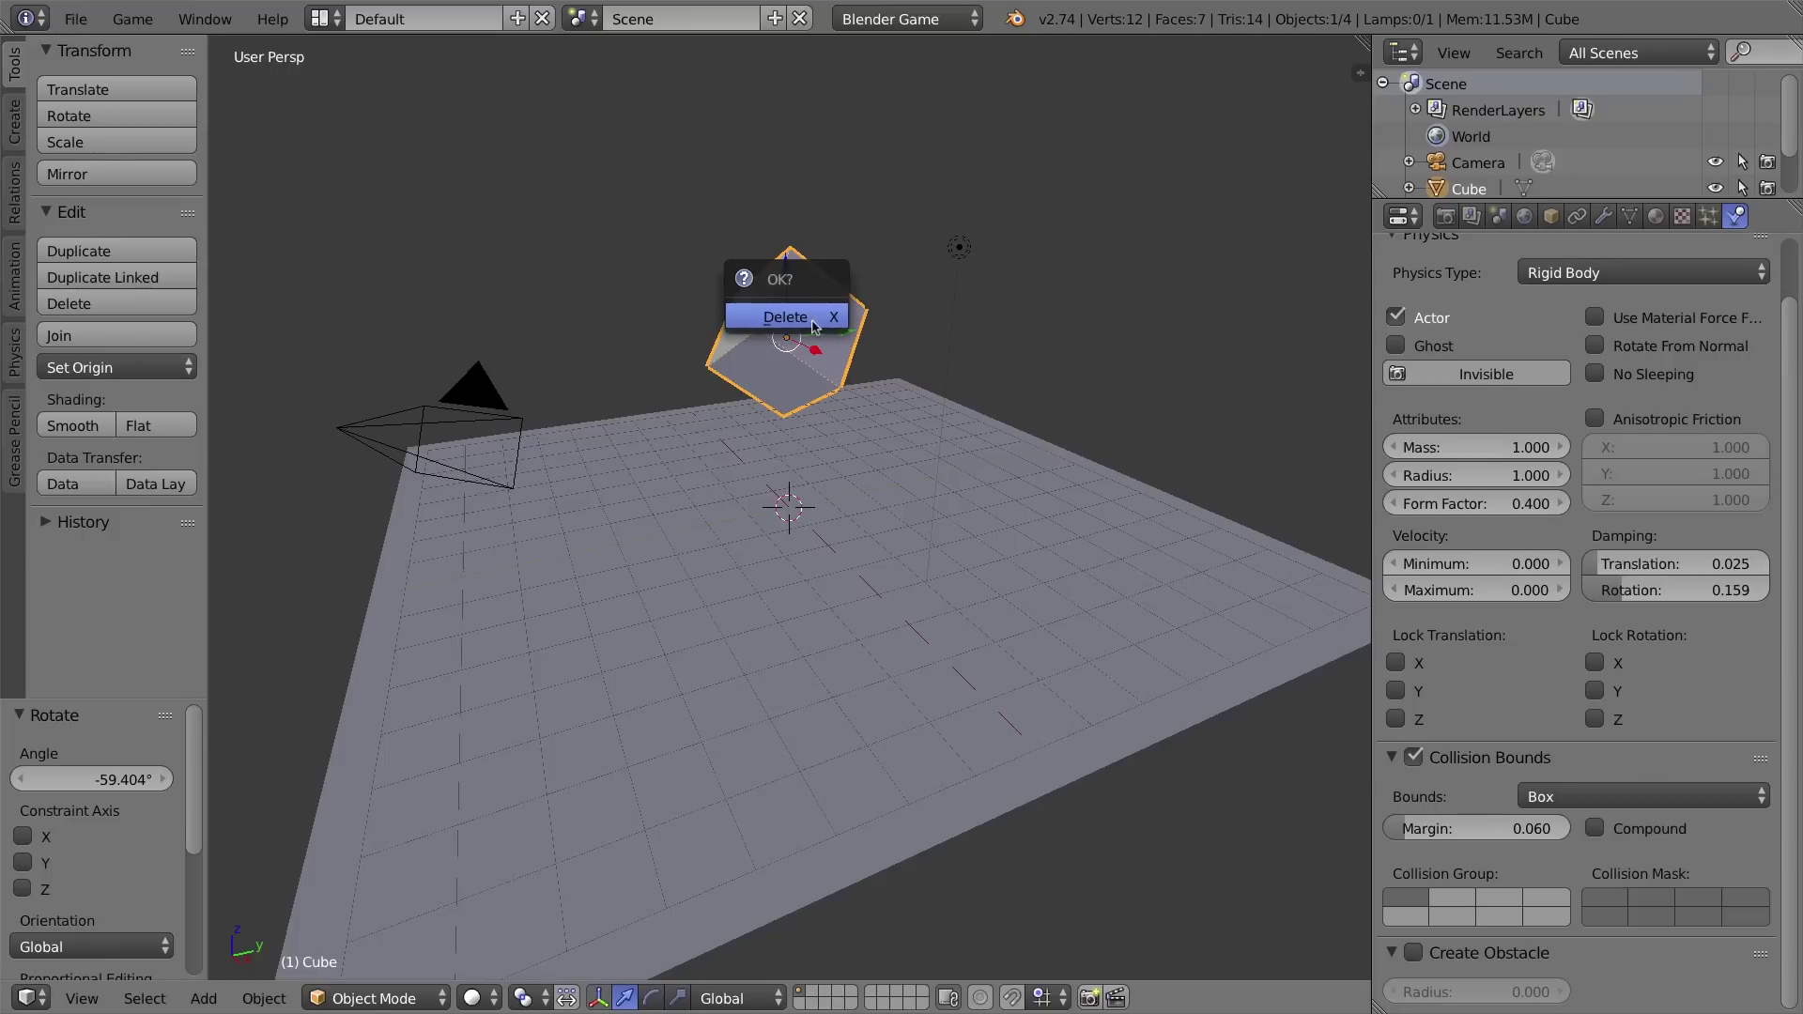
{"action": "left_click", "coordinate": [816, 322]}
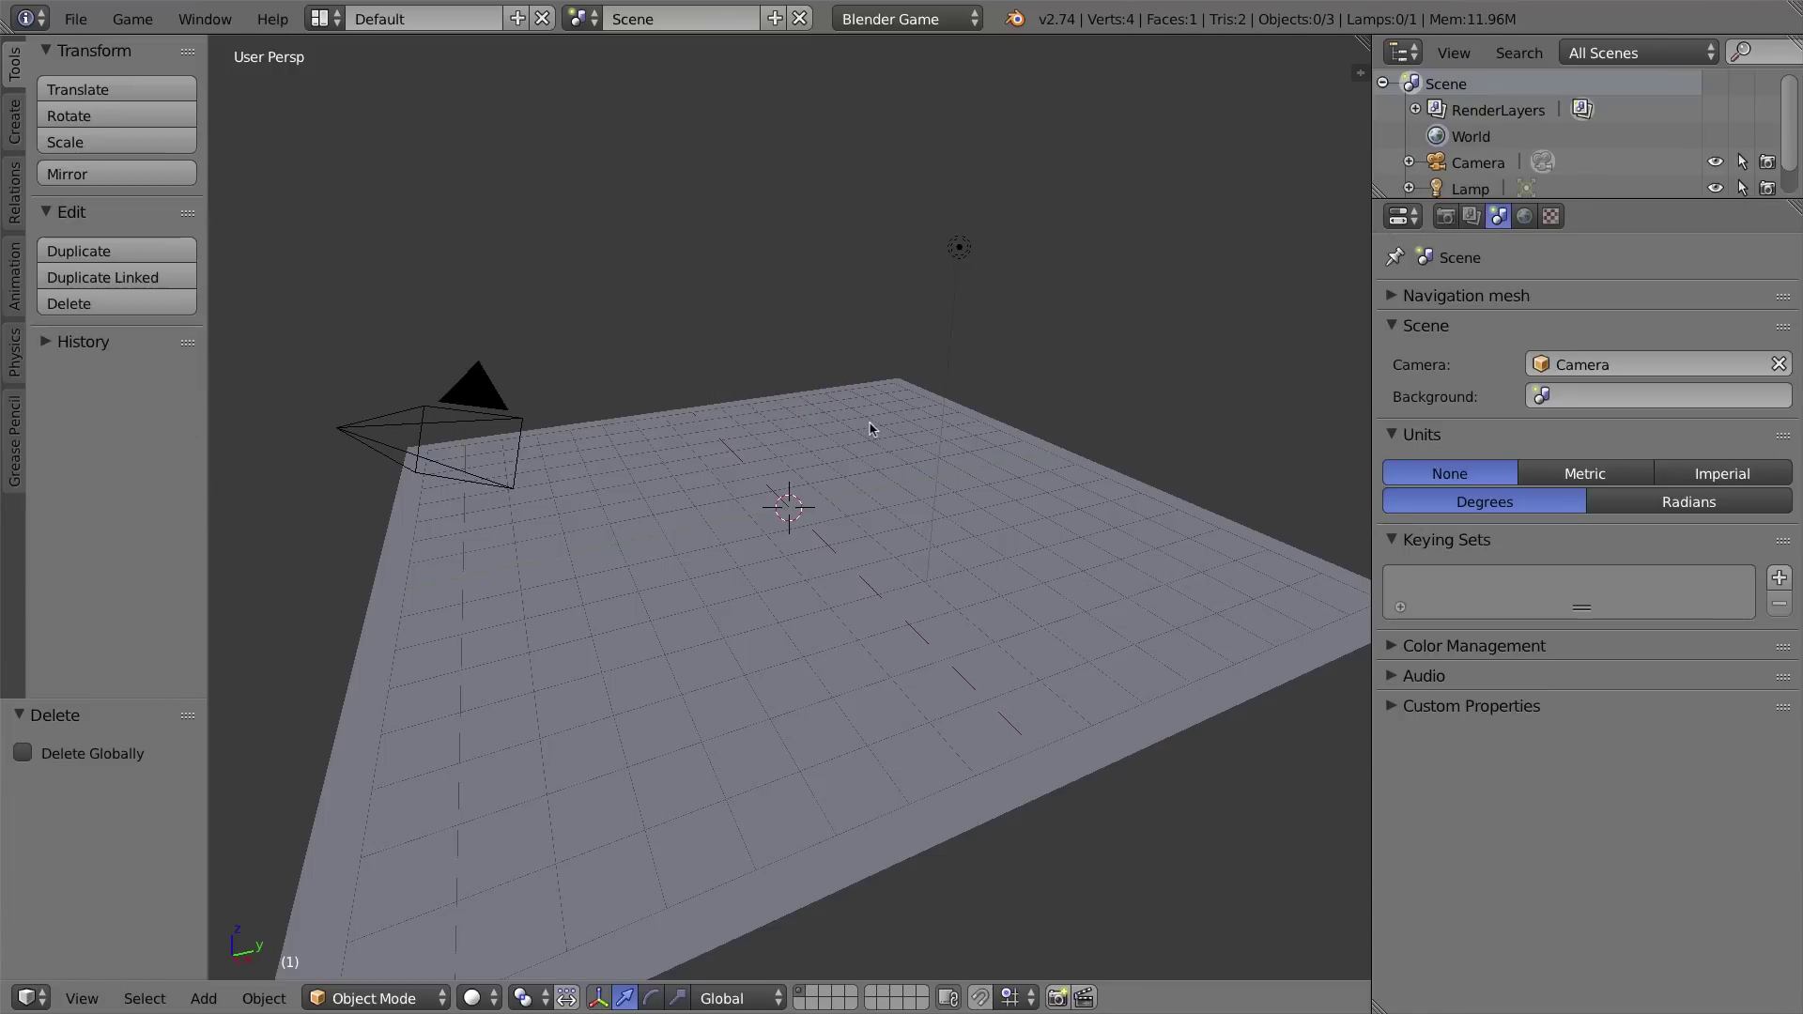
{"action": "key", "text": "shift+a"}
{"action": "mouse_move", "coordinate": [868, 422]}
{"action": "left_click", "coordinate": [950, 450]}
{"action": "left_click_drag", "start_coordinate": [793, 449], "coordinate": [791, 379]}
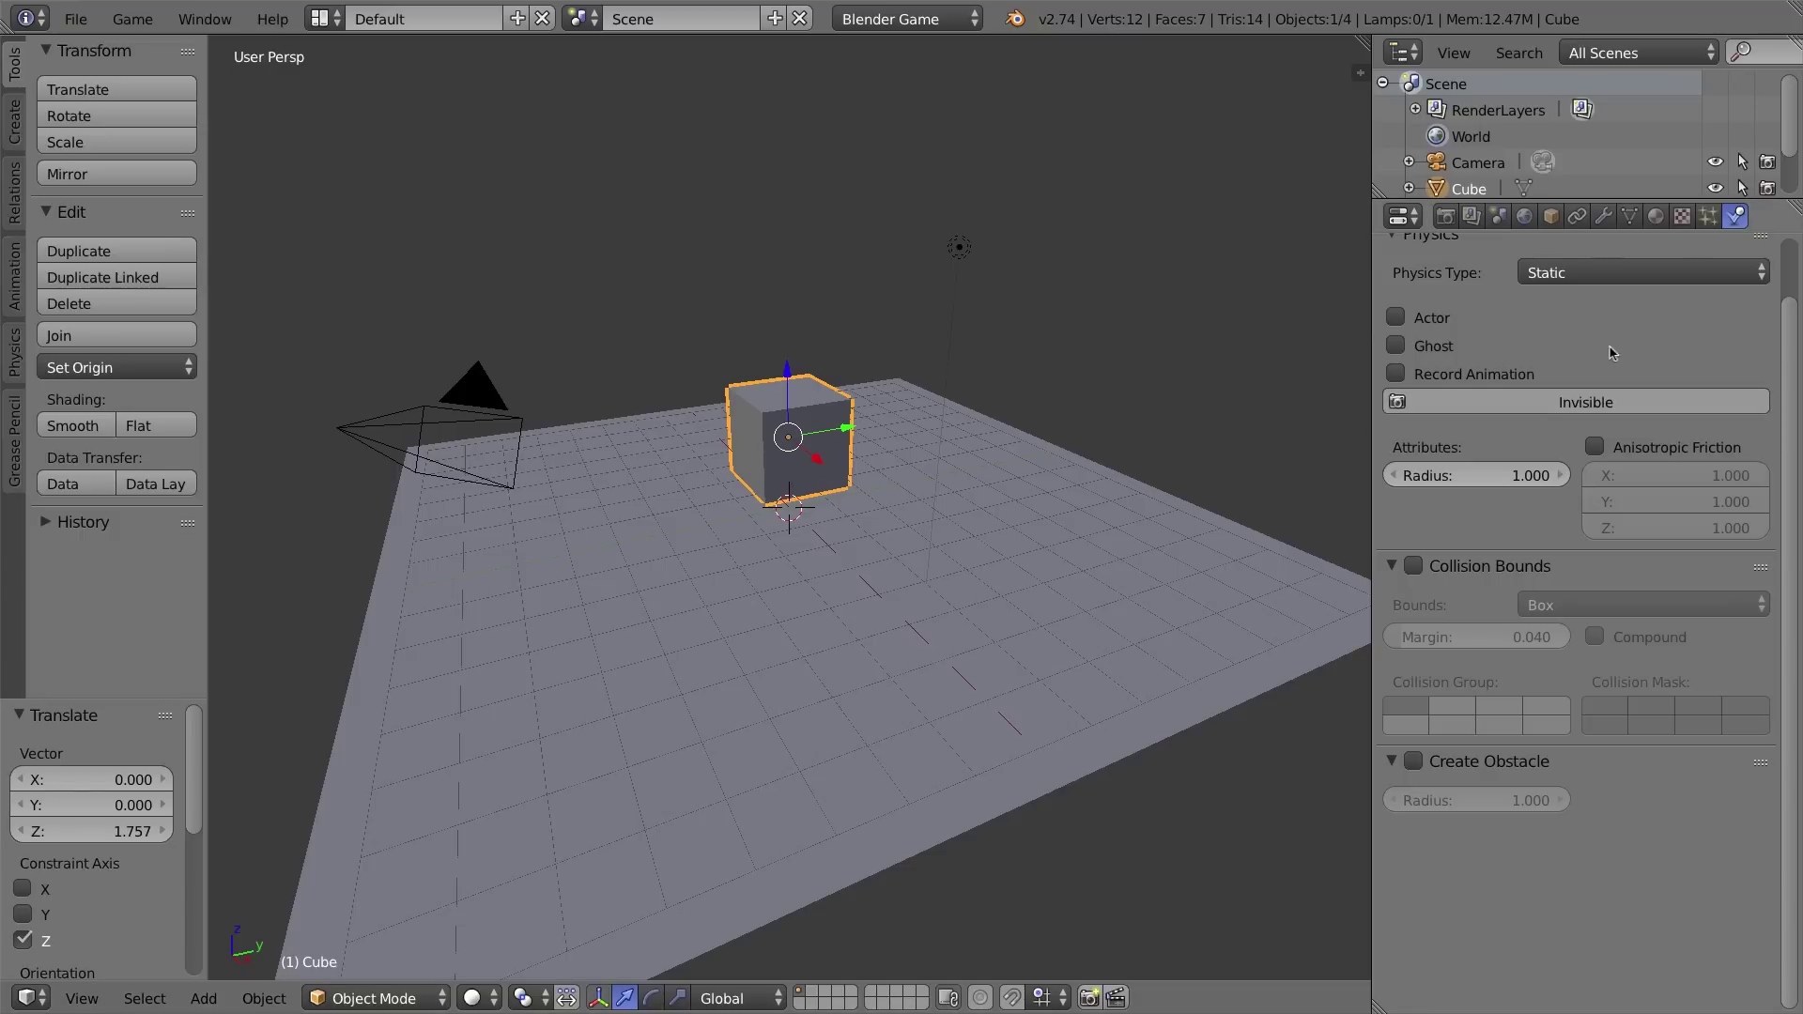
- Set the new cube's physics type to Dynamic
{"action": "scroll", "coordinate": [1636, 322], "scroll_direction": "up", "scroll_amount": 2}
{"action": "left_click", "coordinate": [1597, 336]}
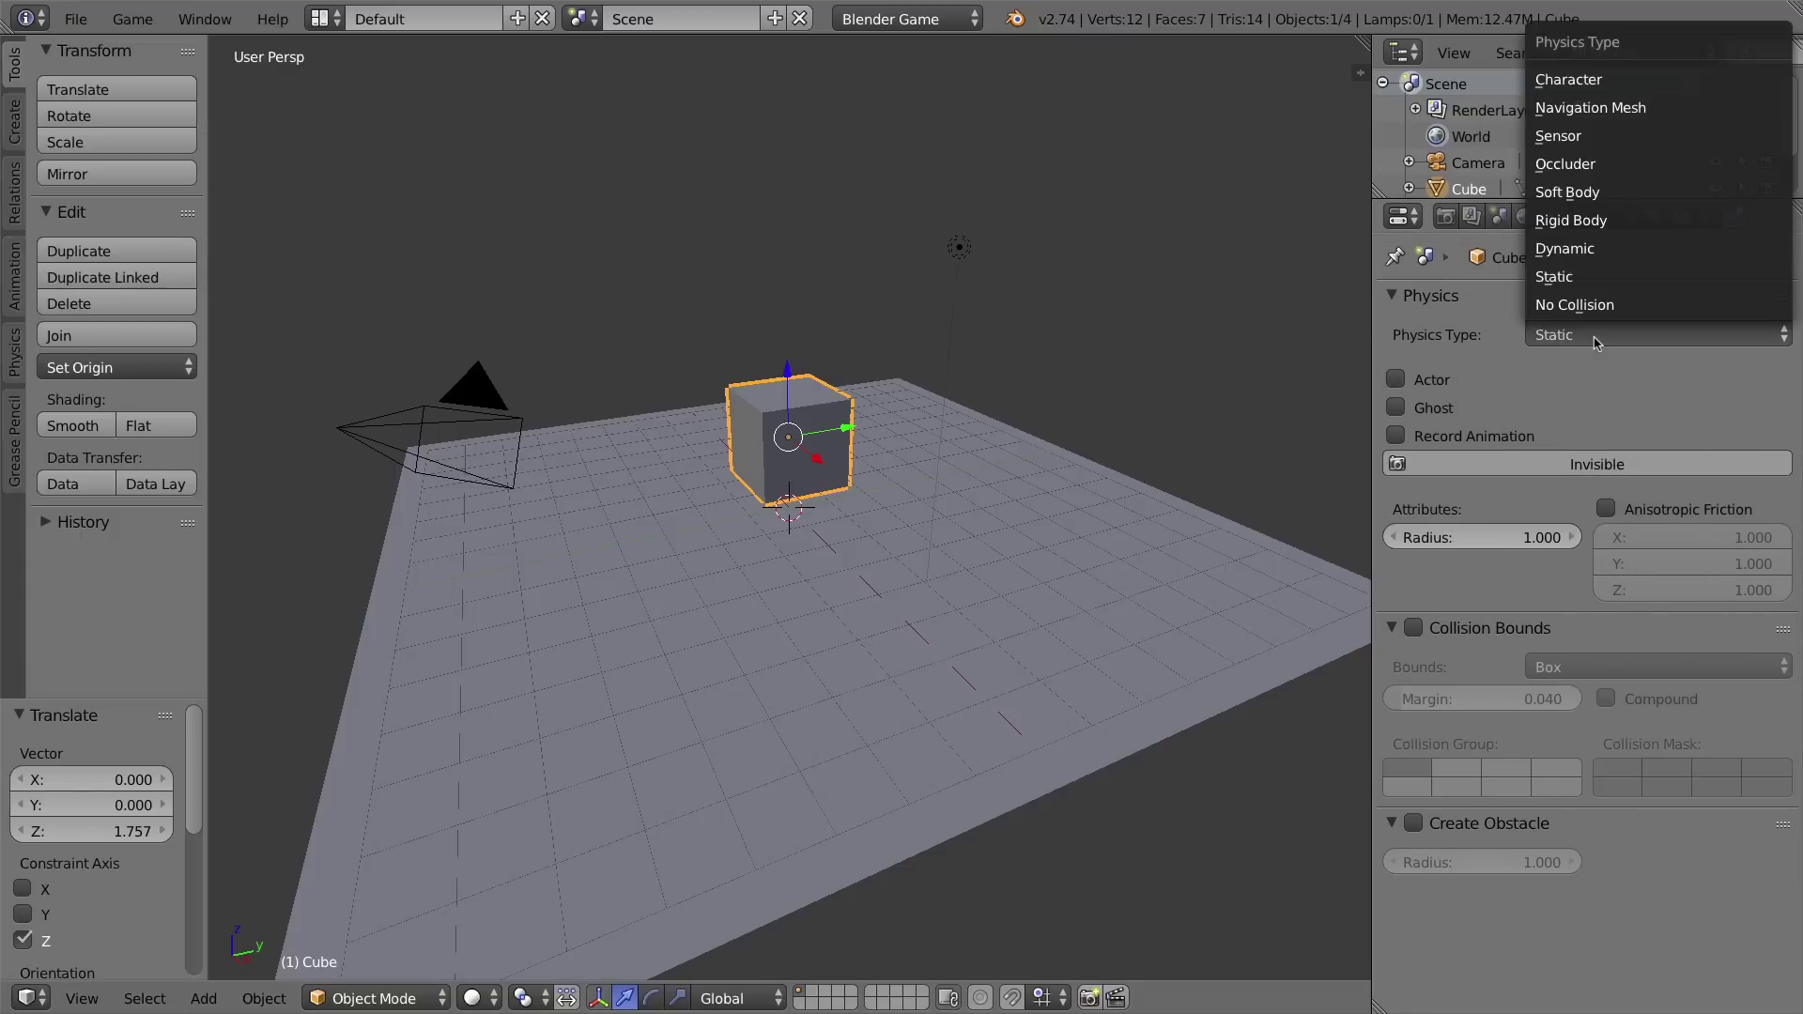
{"action": "left_click", "coordinate": [1599, 248]}
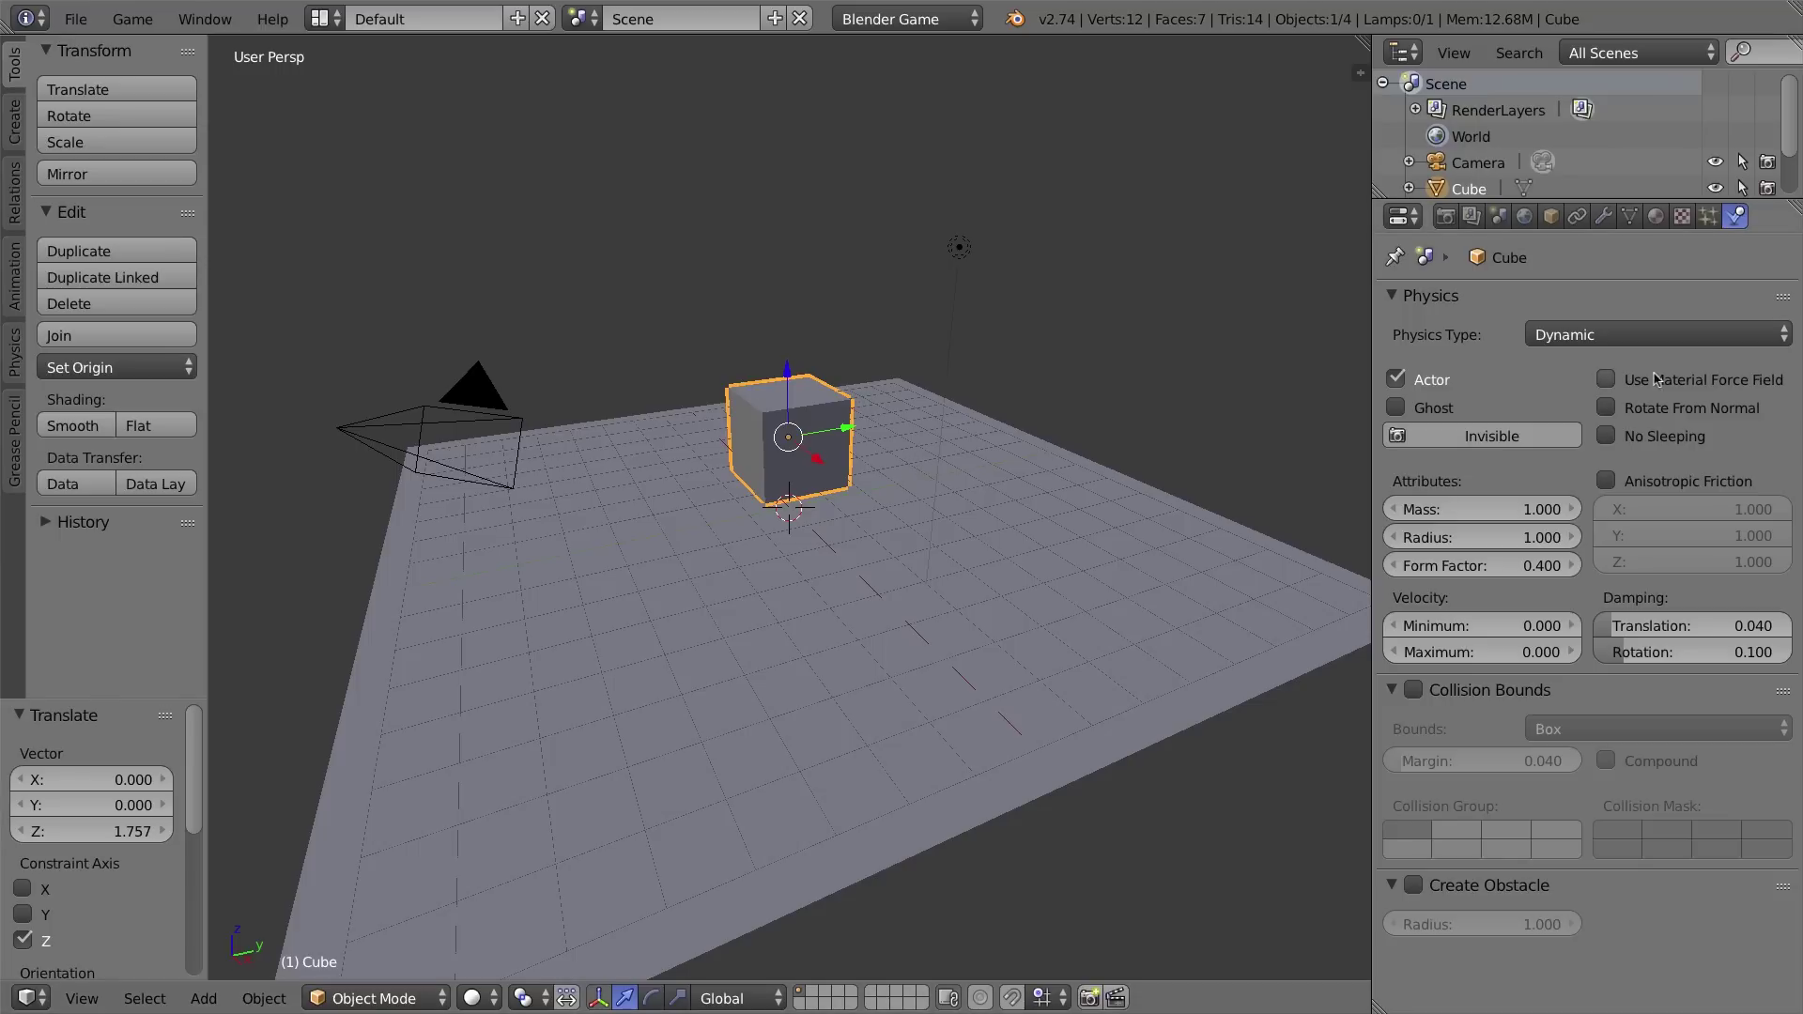
{"action": "left_click", "coordinate": [1617, 335]}
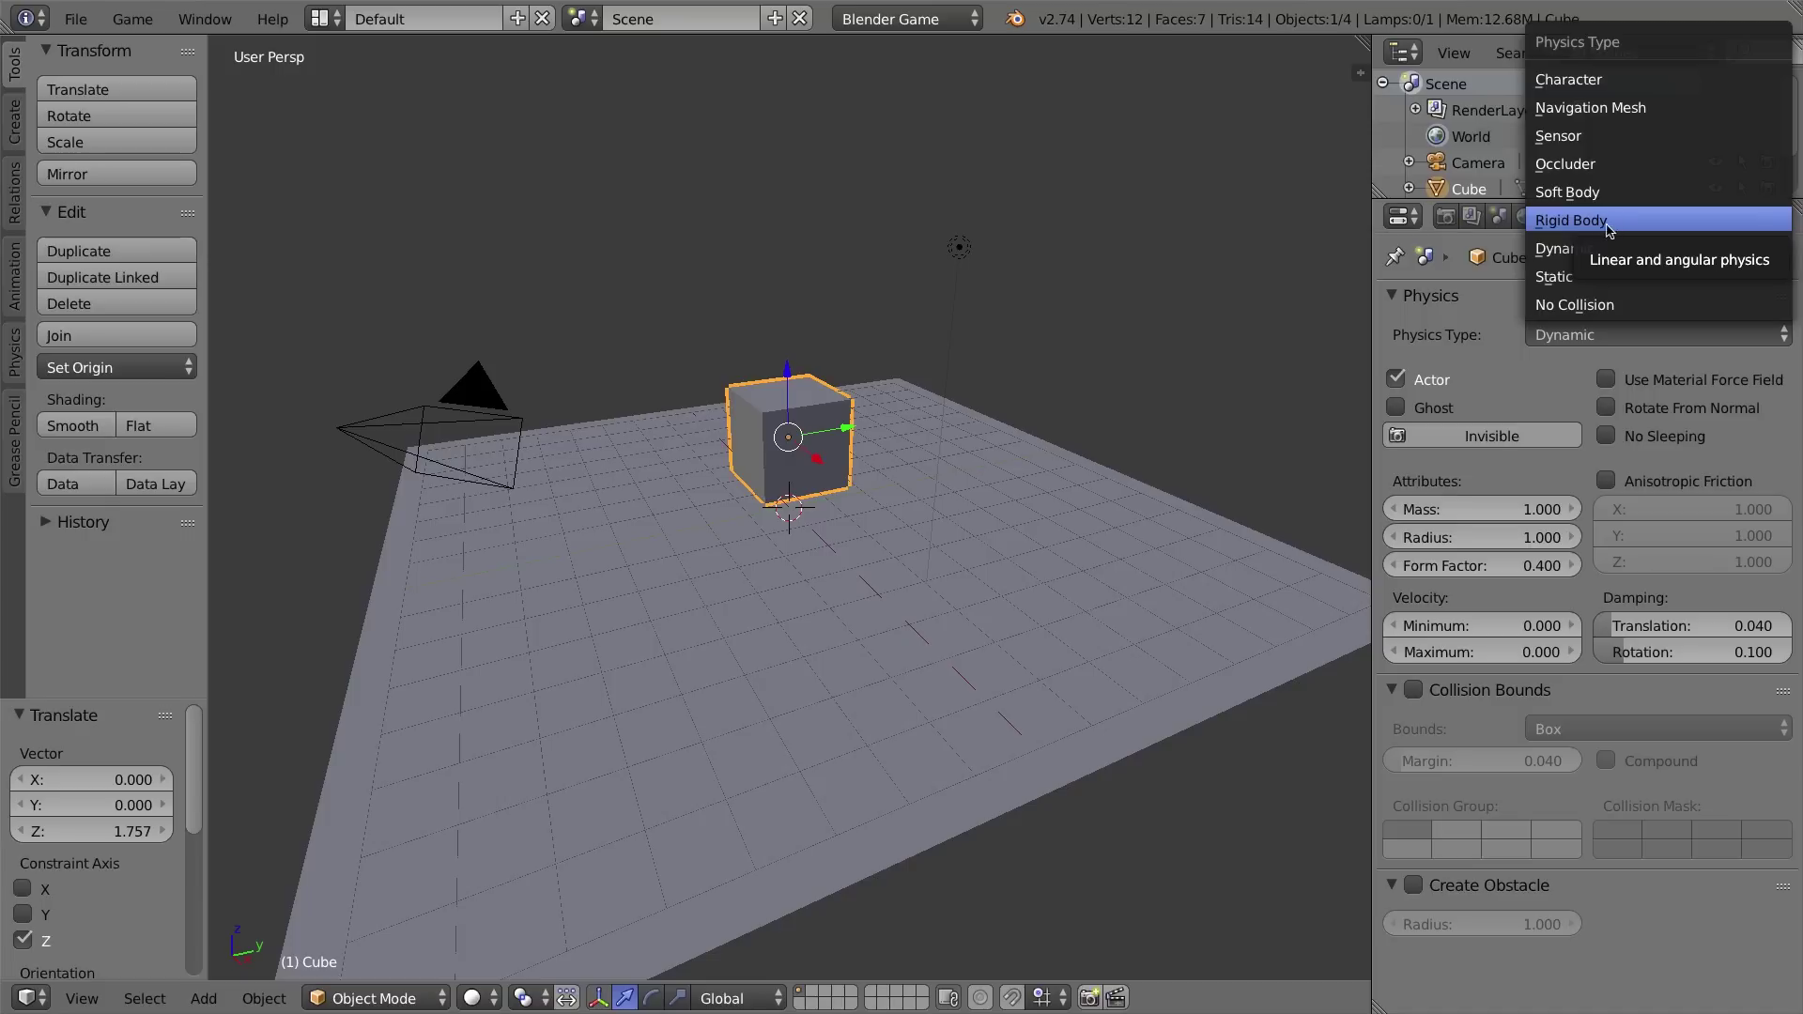
{"action": "left_click", "coordinate": [1561, 248]}
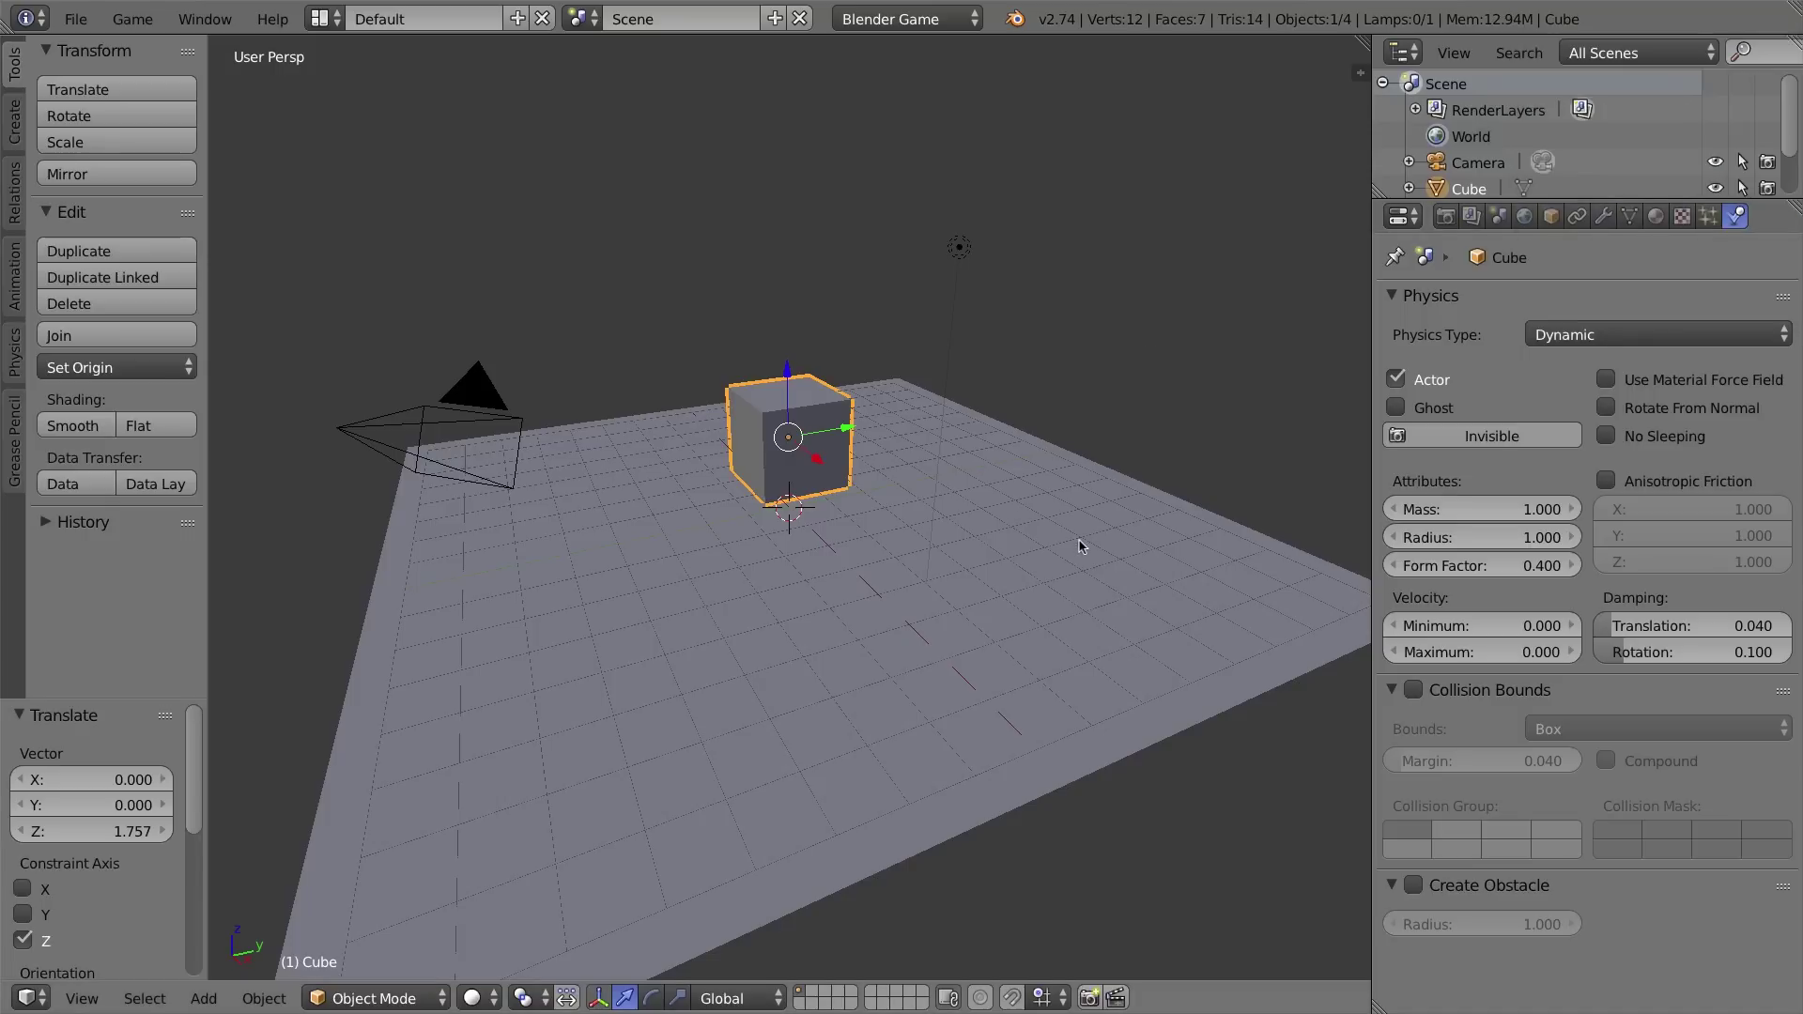
- Rotate the dynamic cube by about -66.9° and raise it about 3.23 units along Z for a test run of the game
{"action": "key", "text": "r"}
{"action": "left_click", "coordinate": [751, 372]}
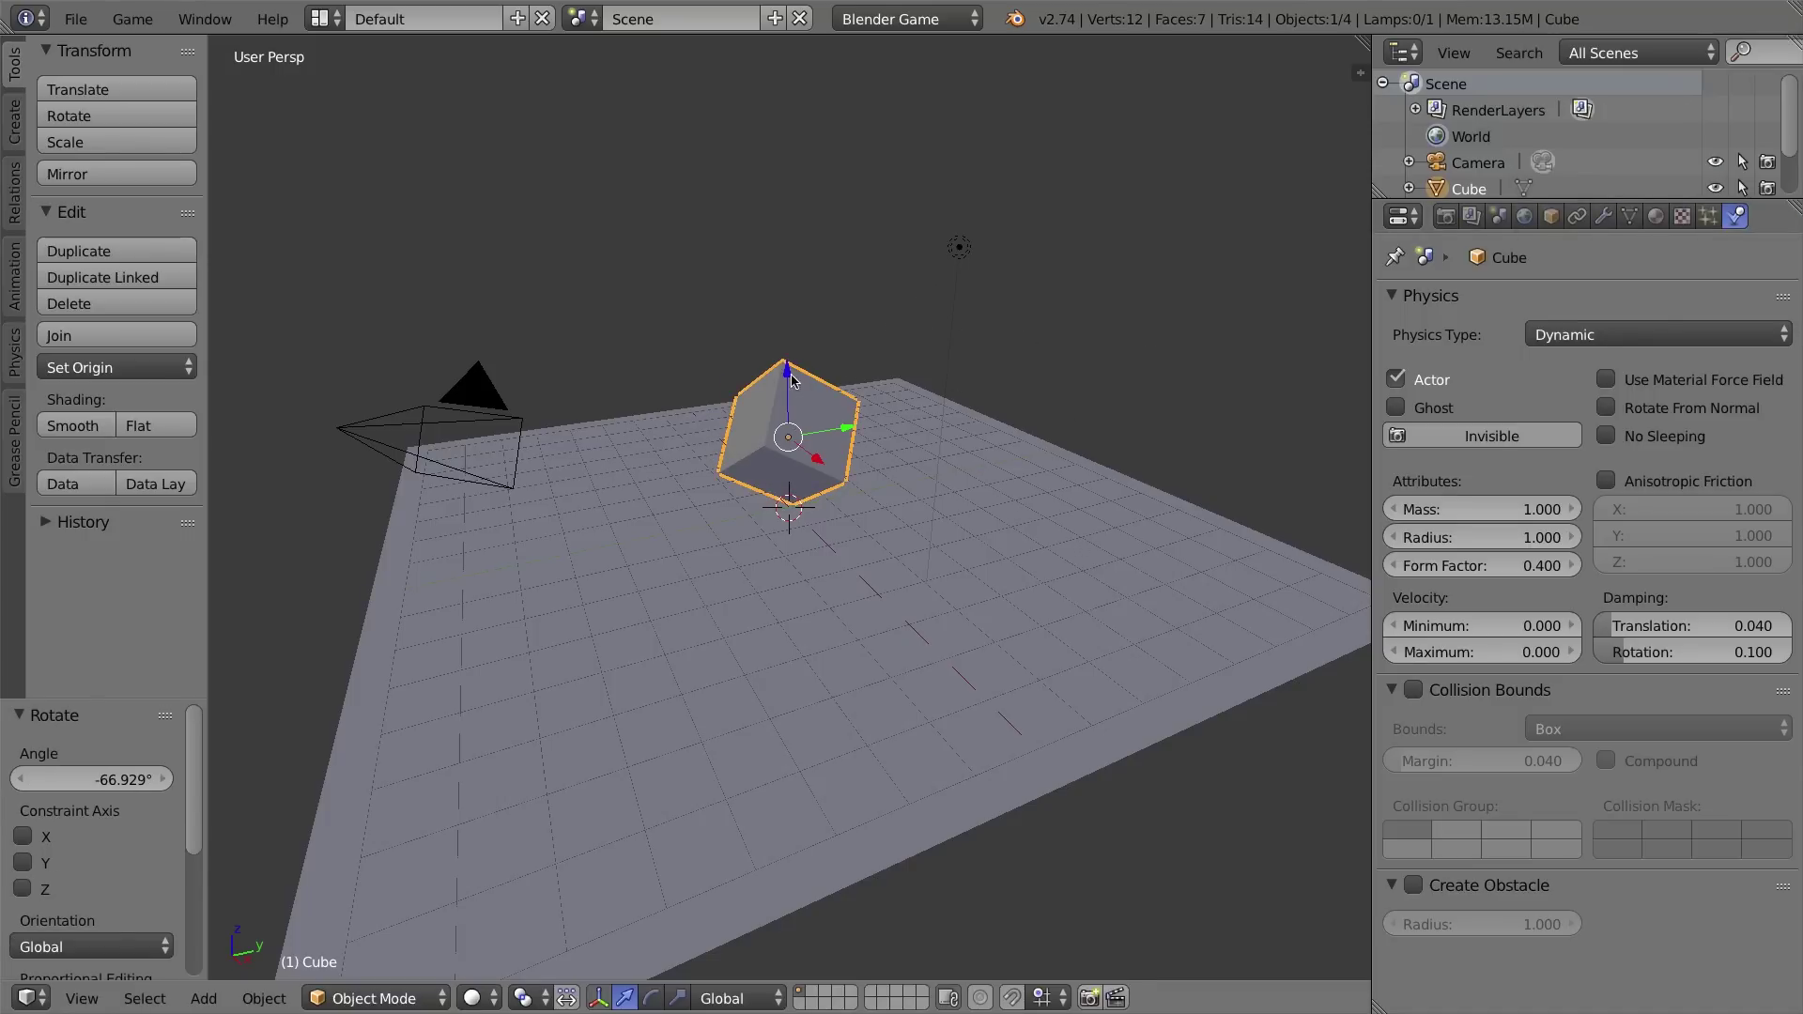
{"action": "left_click_drag", "start_coordinate": [799, 380], "coordinate": [797, 239]}
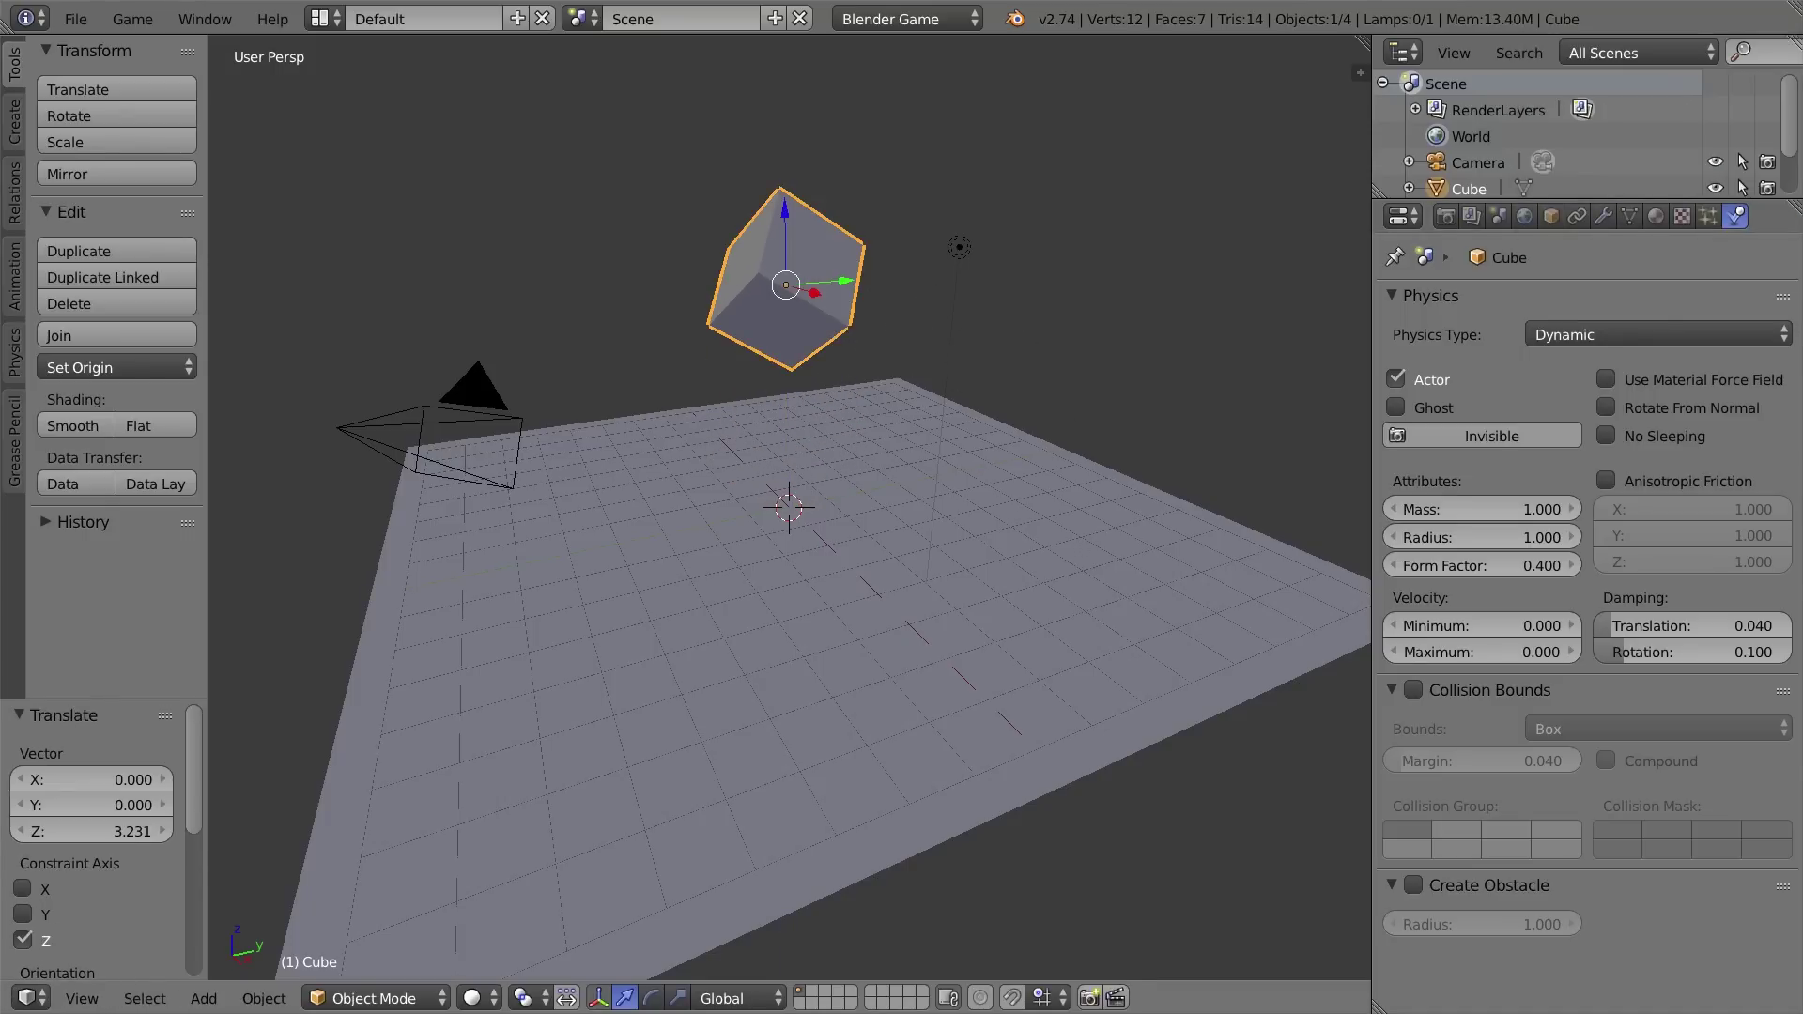
{"action": "key", "text": "p"}
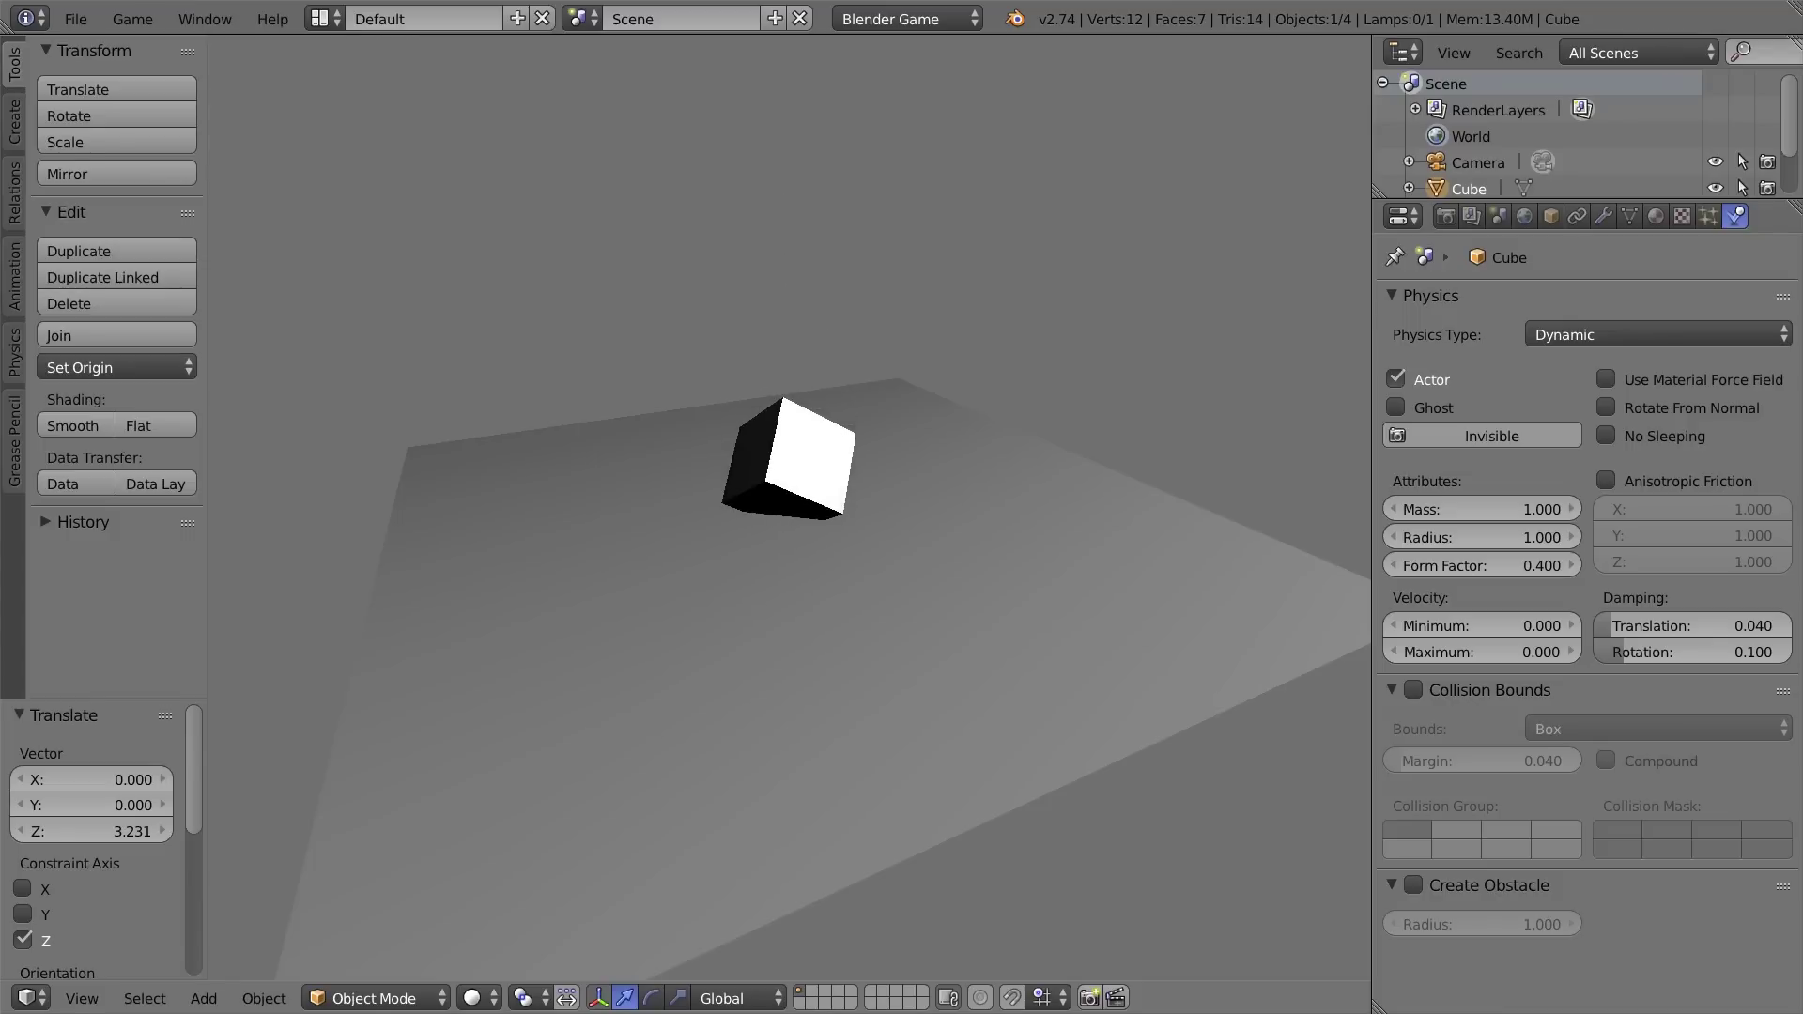
{"action": "key", "text": "Escape"}
- Enable box collision bounds on the tilted dynamic cube and test-run the game again
{"action": "left_click", "coordinate": [1414, 690]}
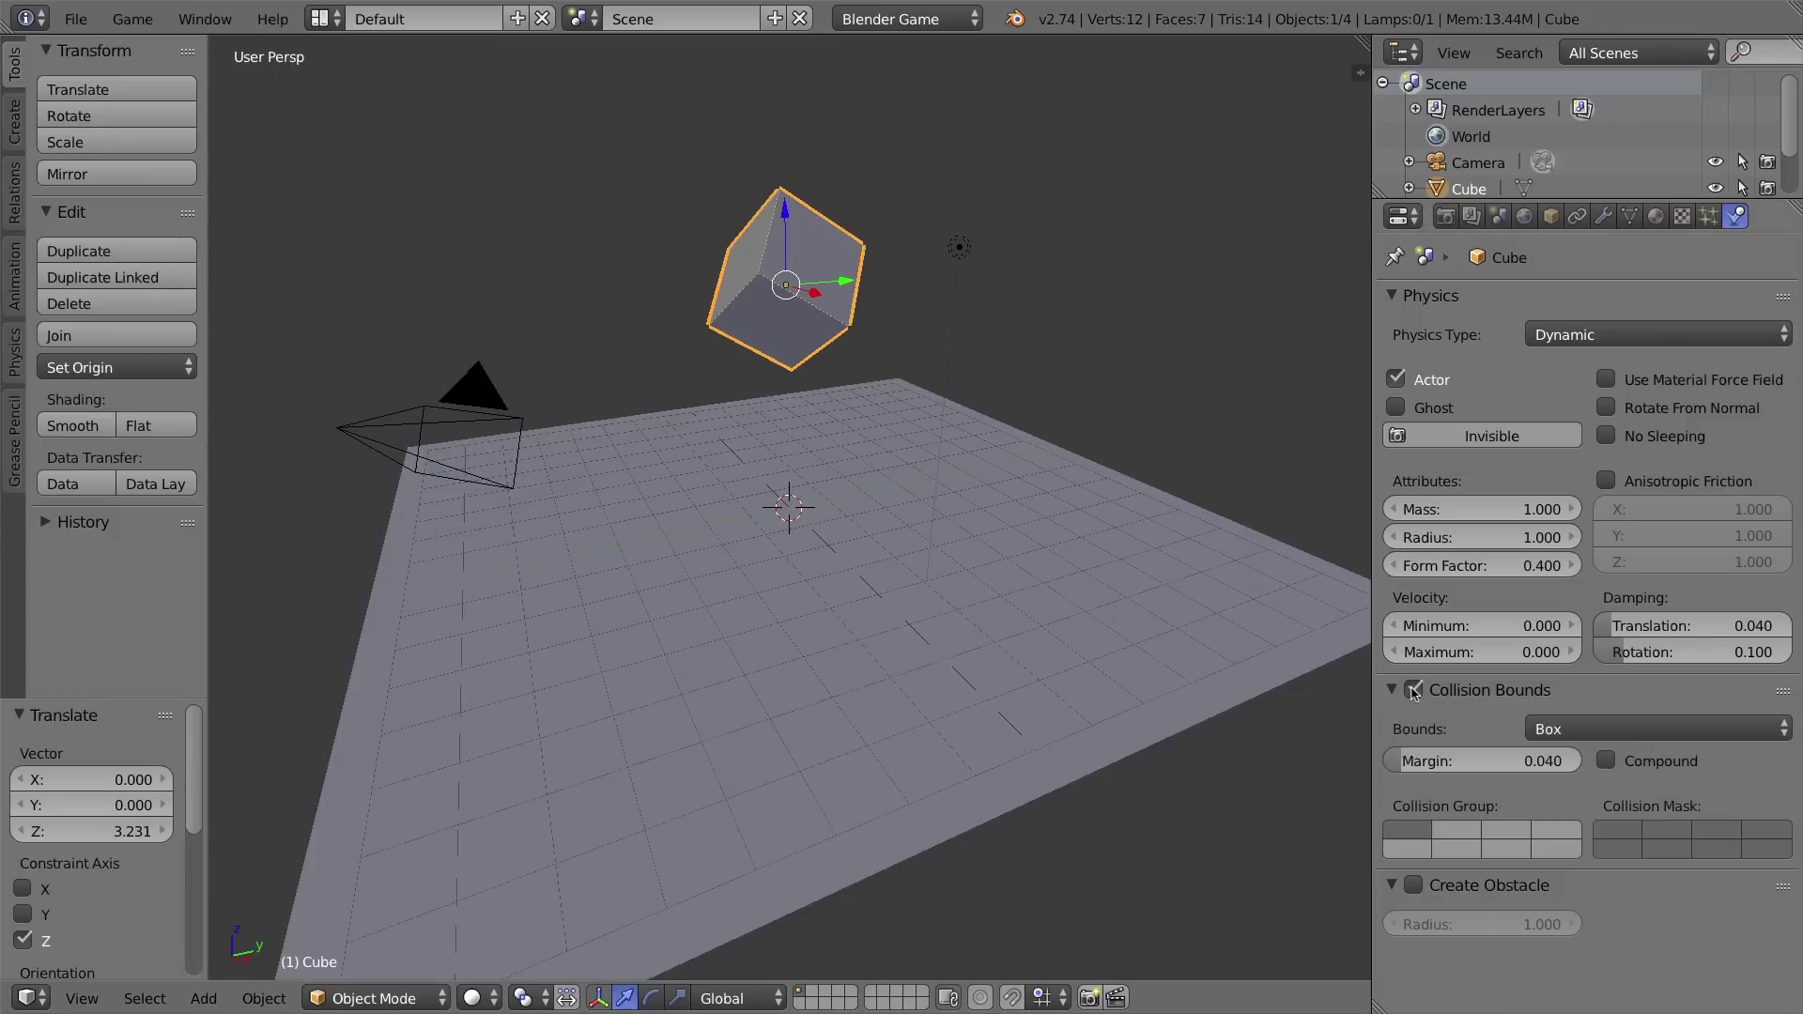
{"action": "key", "text": "p"}
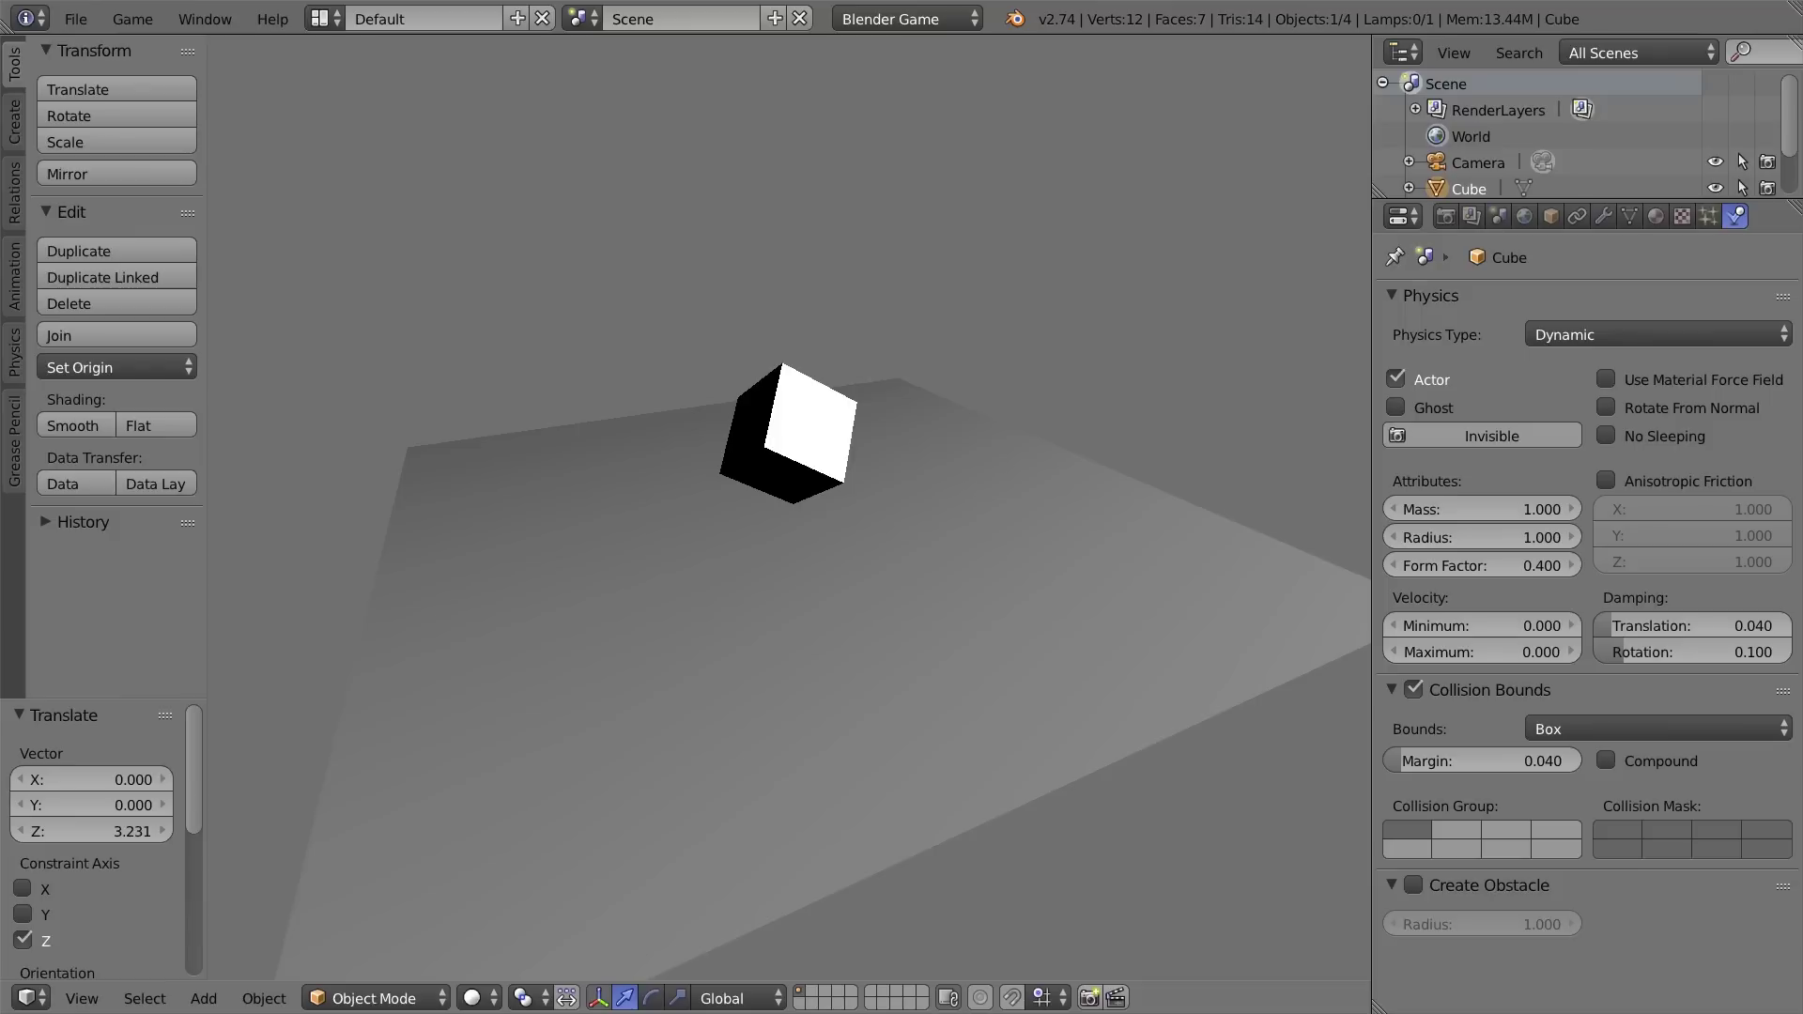
{"action": "key", "text": "Escape"}
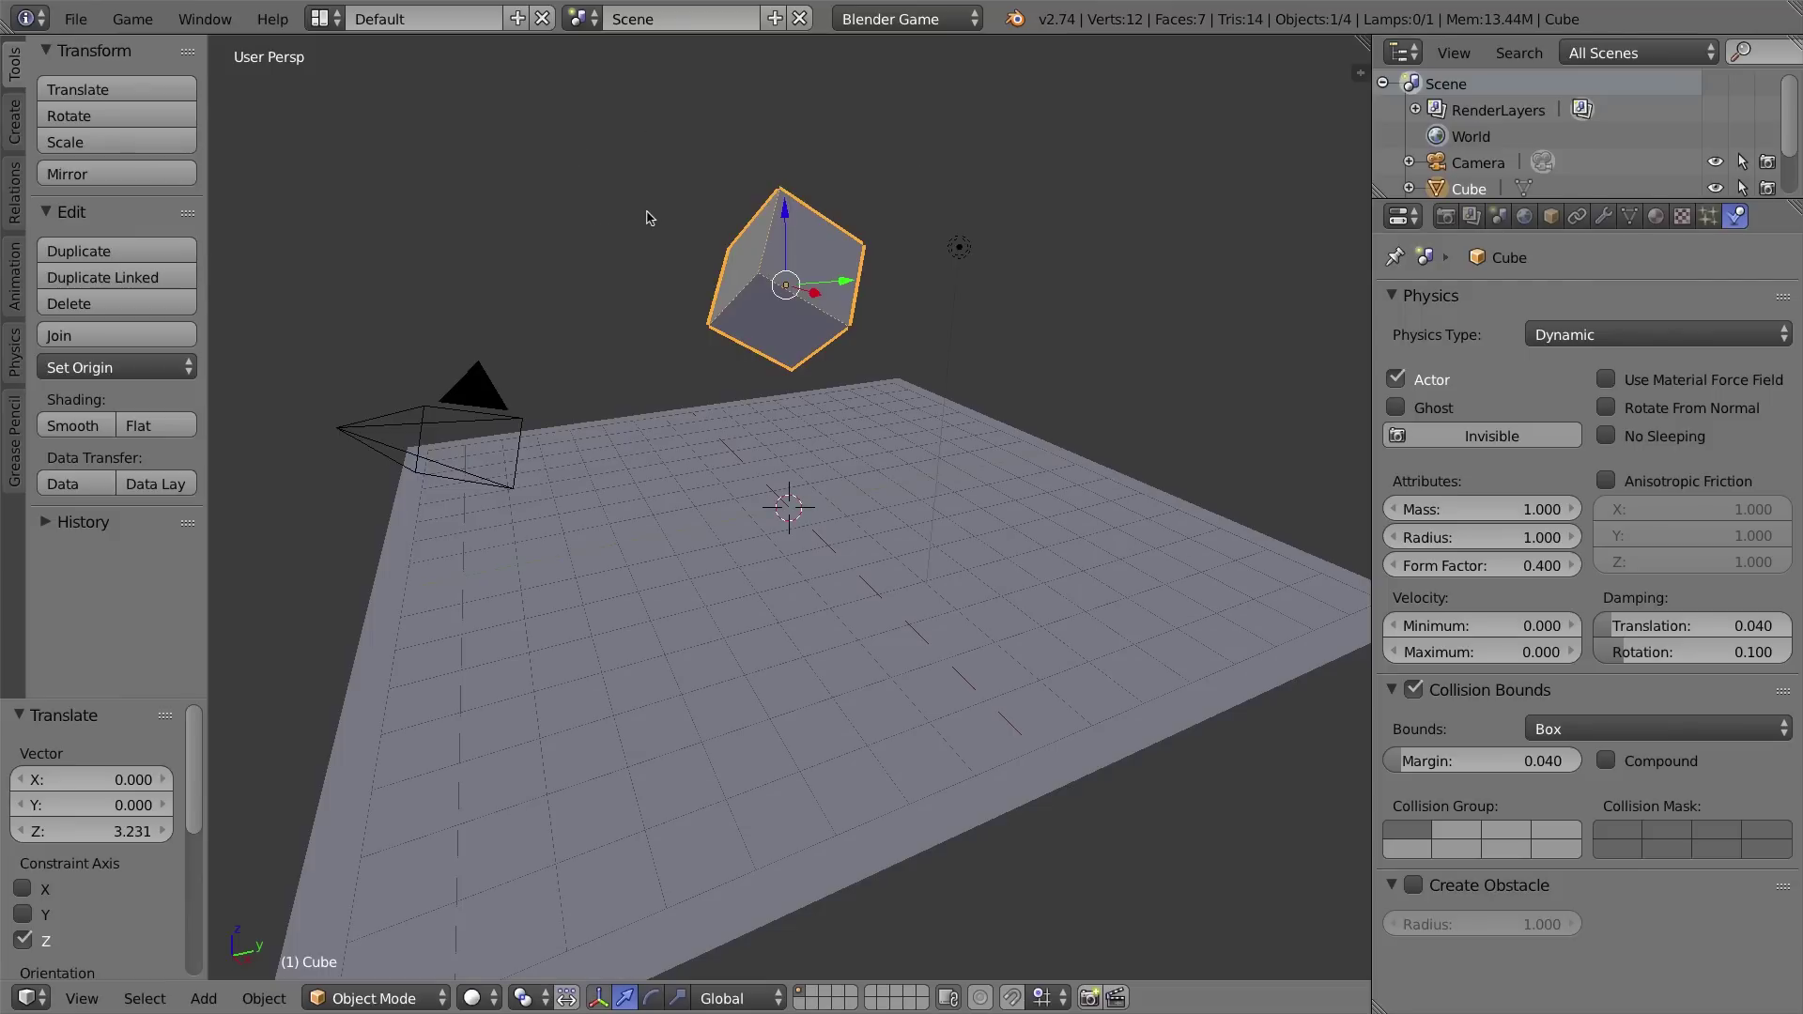
{"action": "key", "text": "p"}
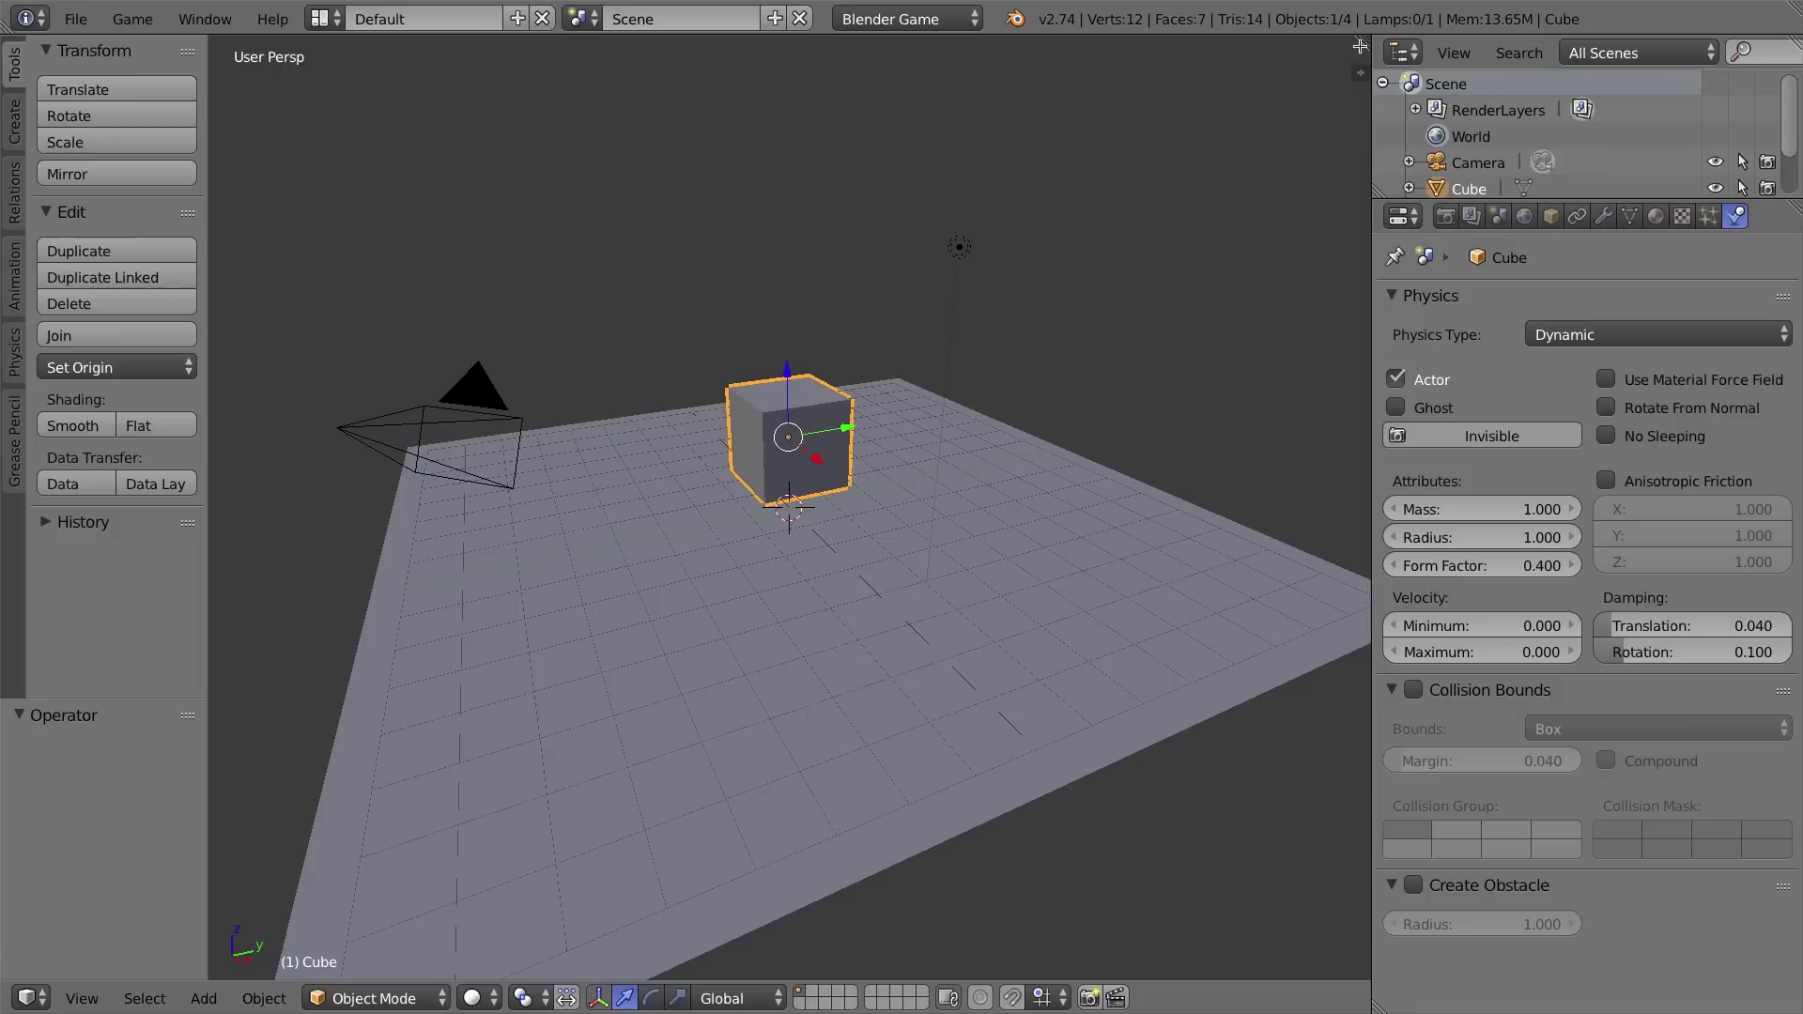
- Split the 3D view into two stacked areas and change the lower one to the Logic Editor
{"action": "left_click_drag", "start_coordinate": [1360, 46], "coordinate": [1266, 566]}
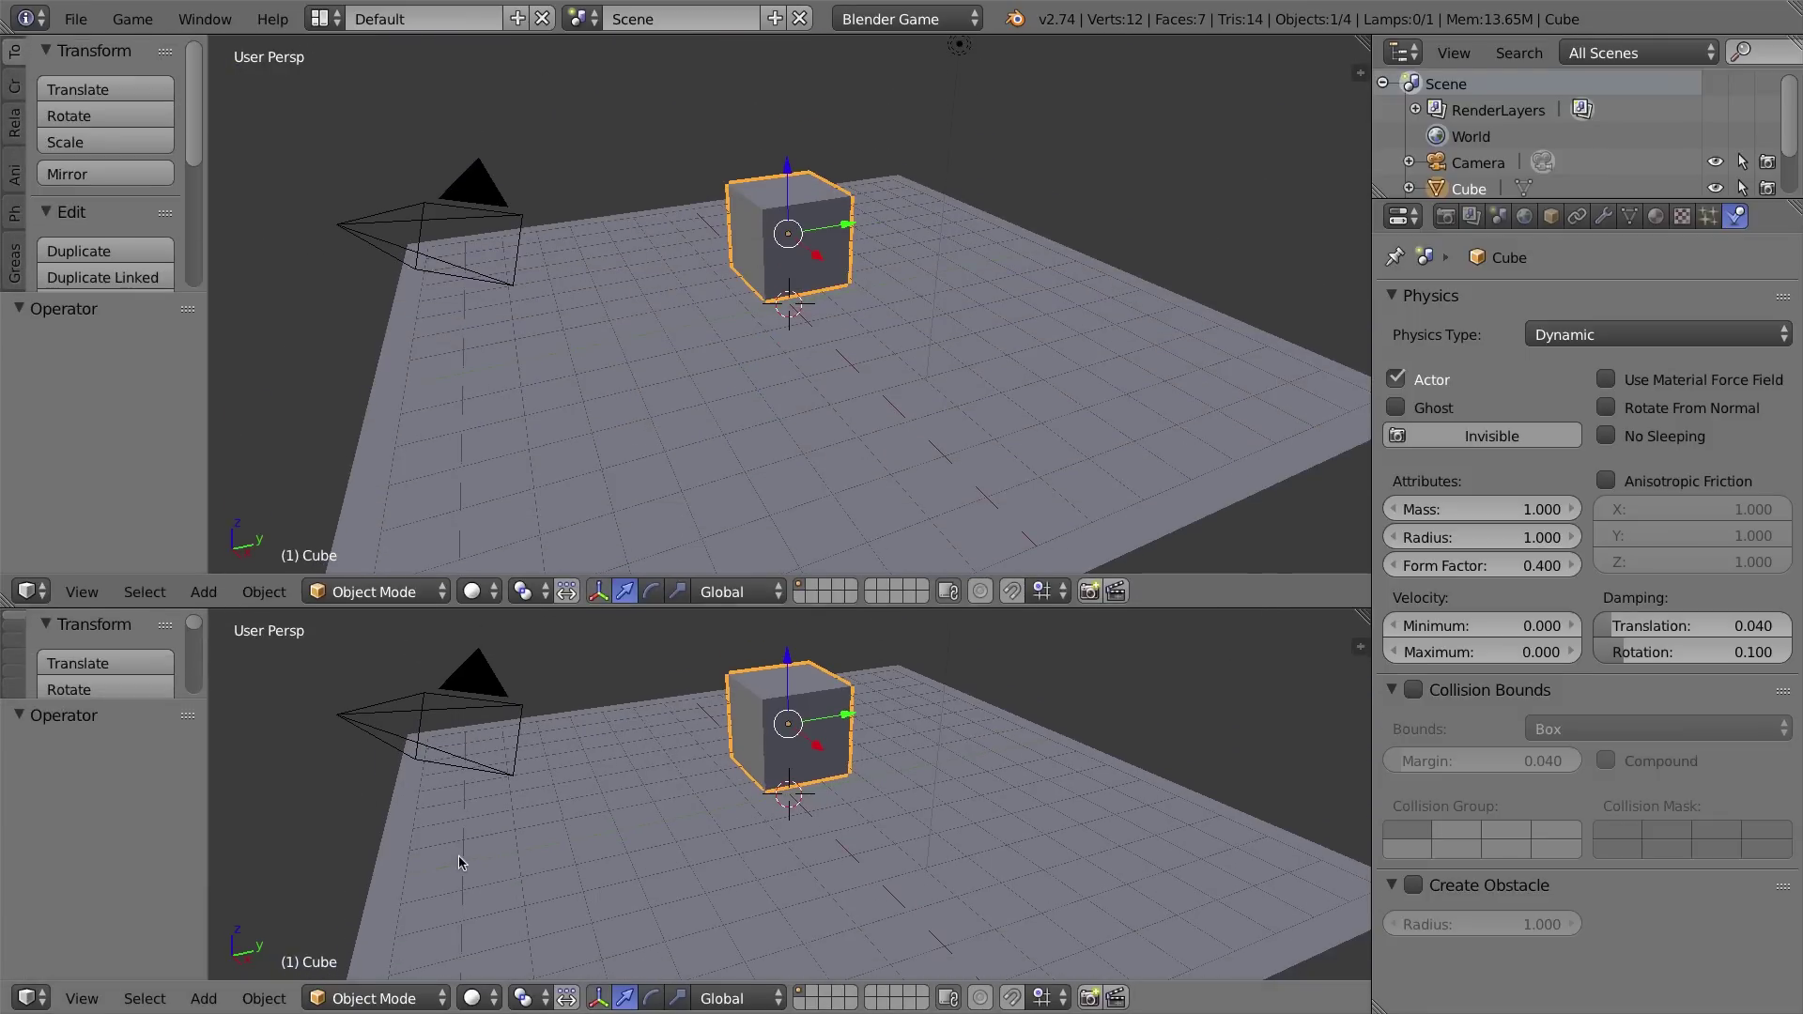
{"action": "left_click", "coordinate": [28, 997]}
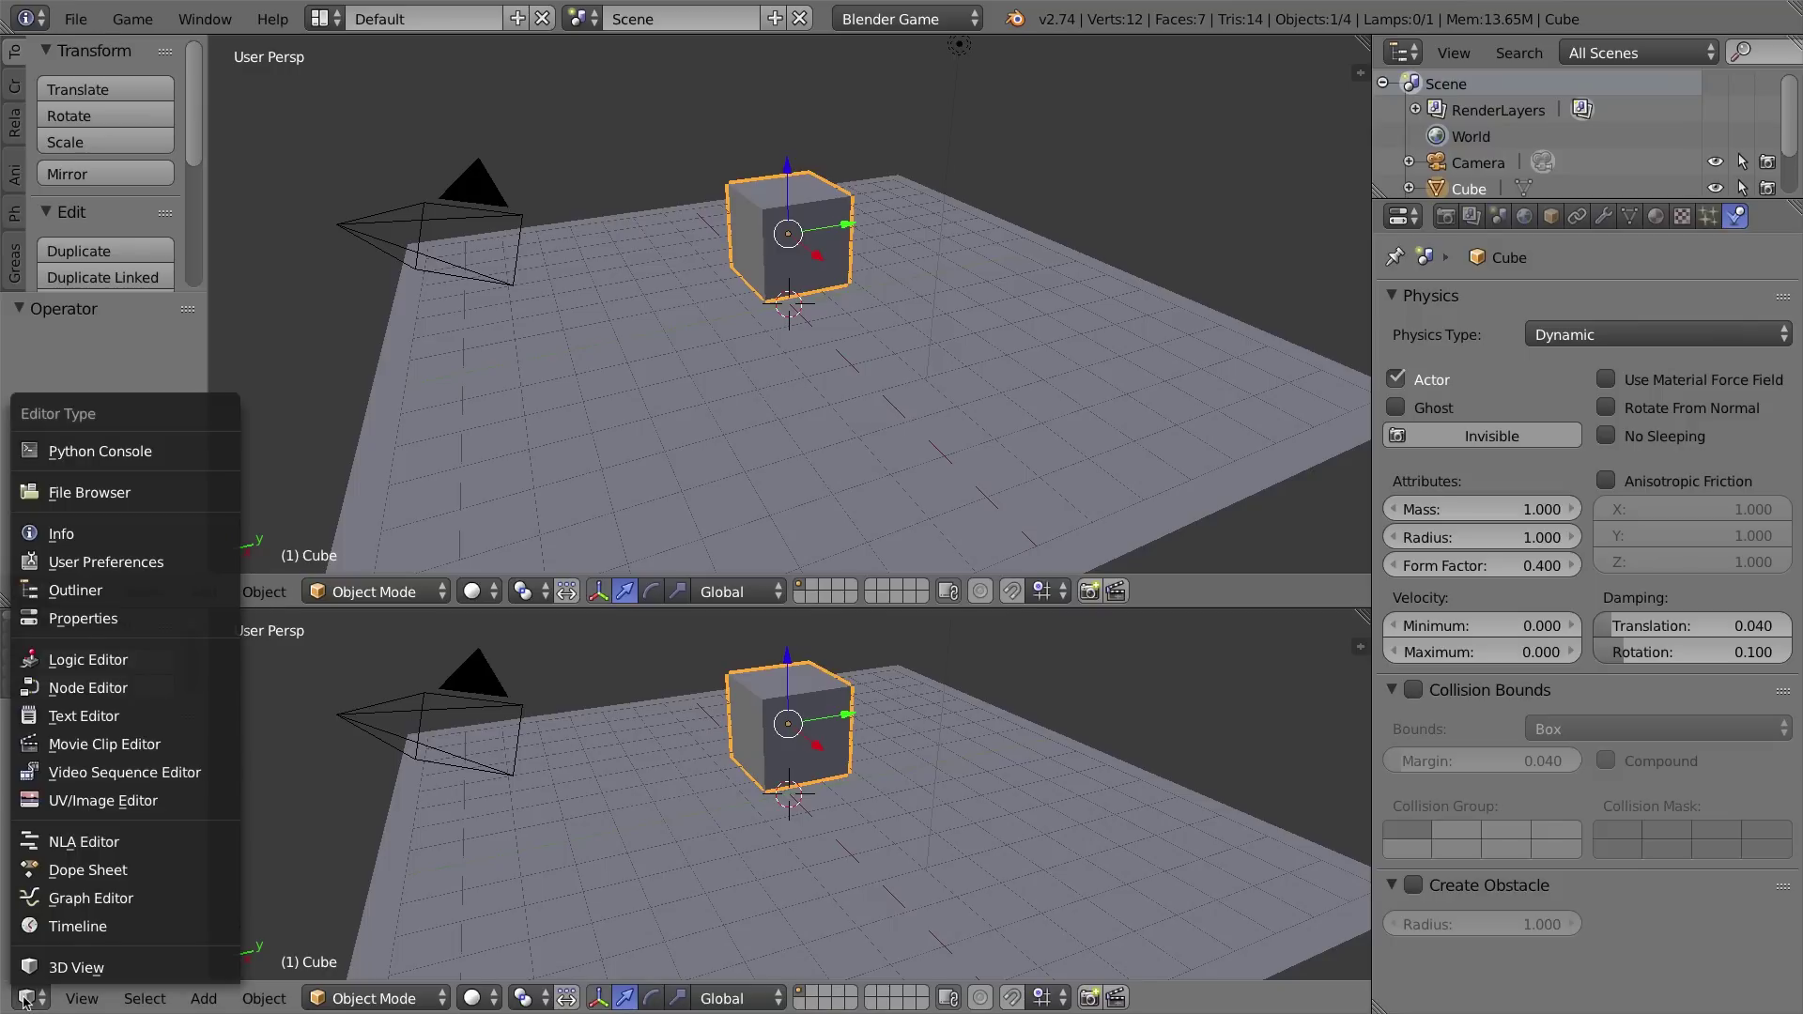
{"action": "left_click", "coordinate": [72, 662]}
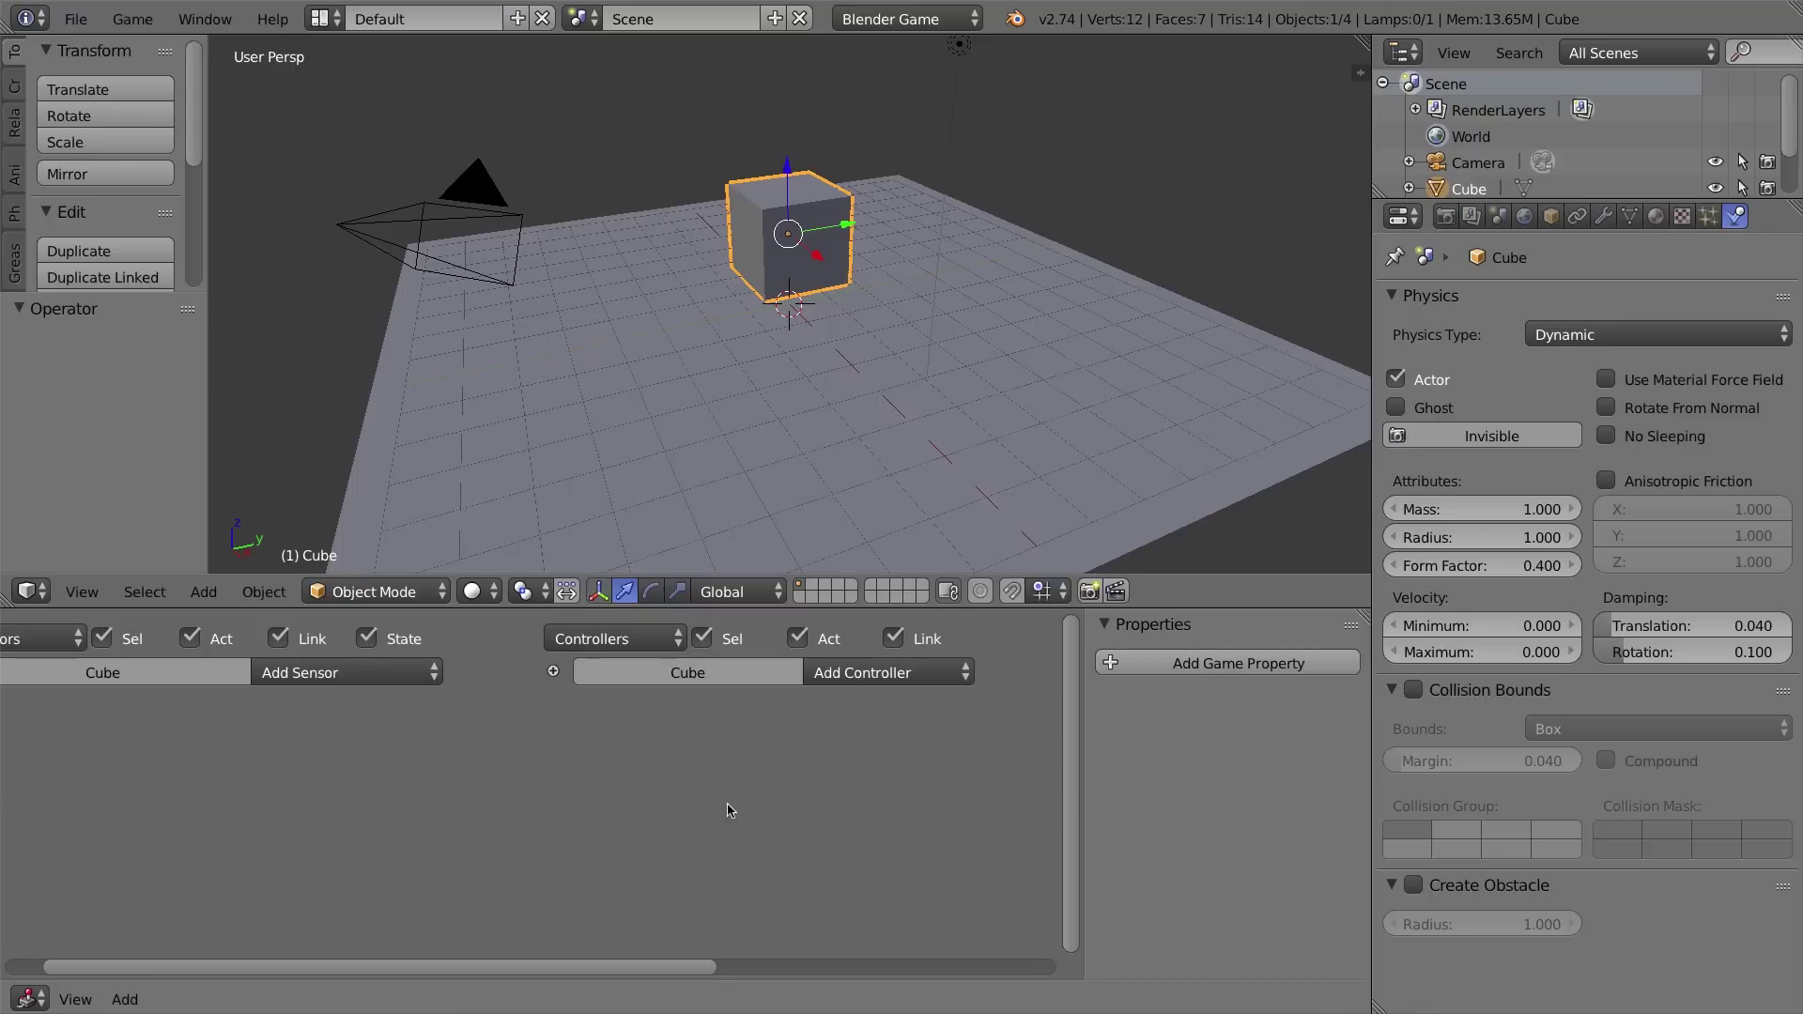
- Hide the Logic Editor's game properties region and widen the editor to fit the sensor, controller and actuator columns
{"action": "middle_click_drag", "start_coordinate": [9, 765], "coordinate": [281, 755]}
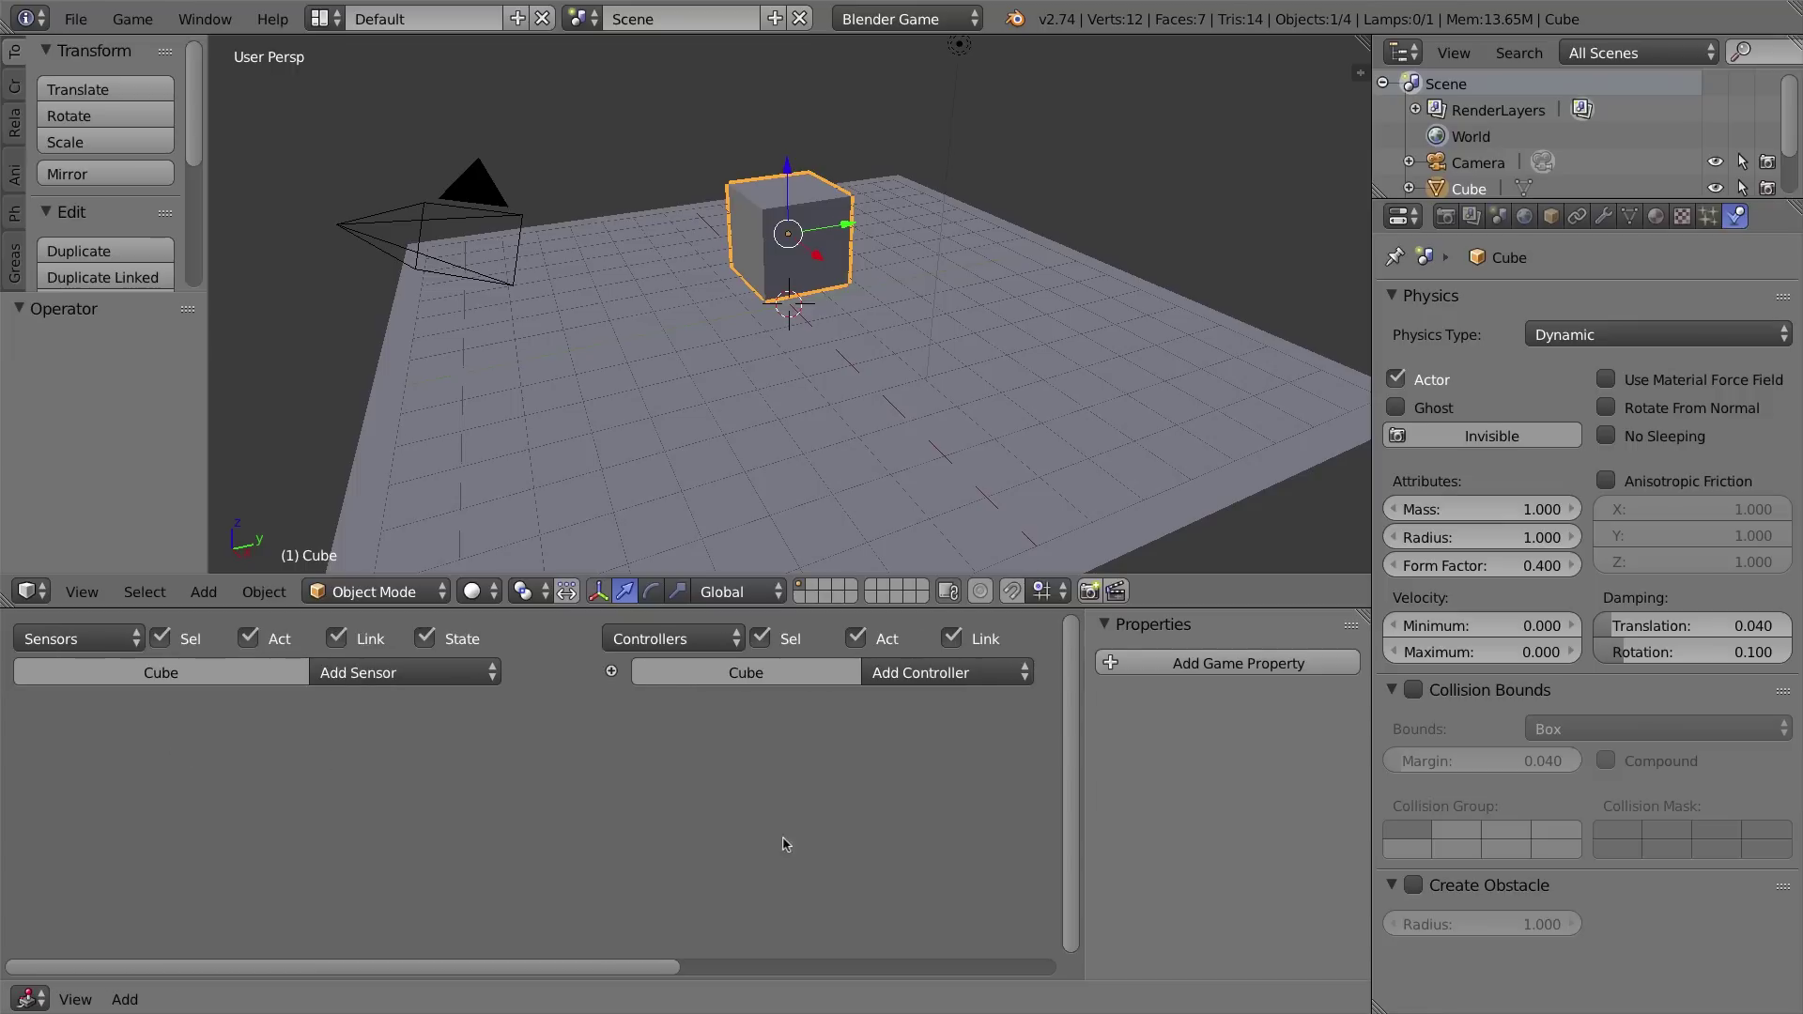
{"action": "key", "text": "n"}
{"action": "key", "text": "n"}
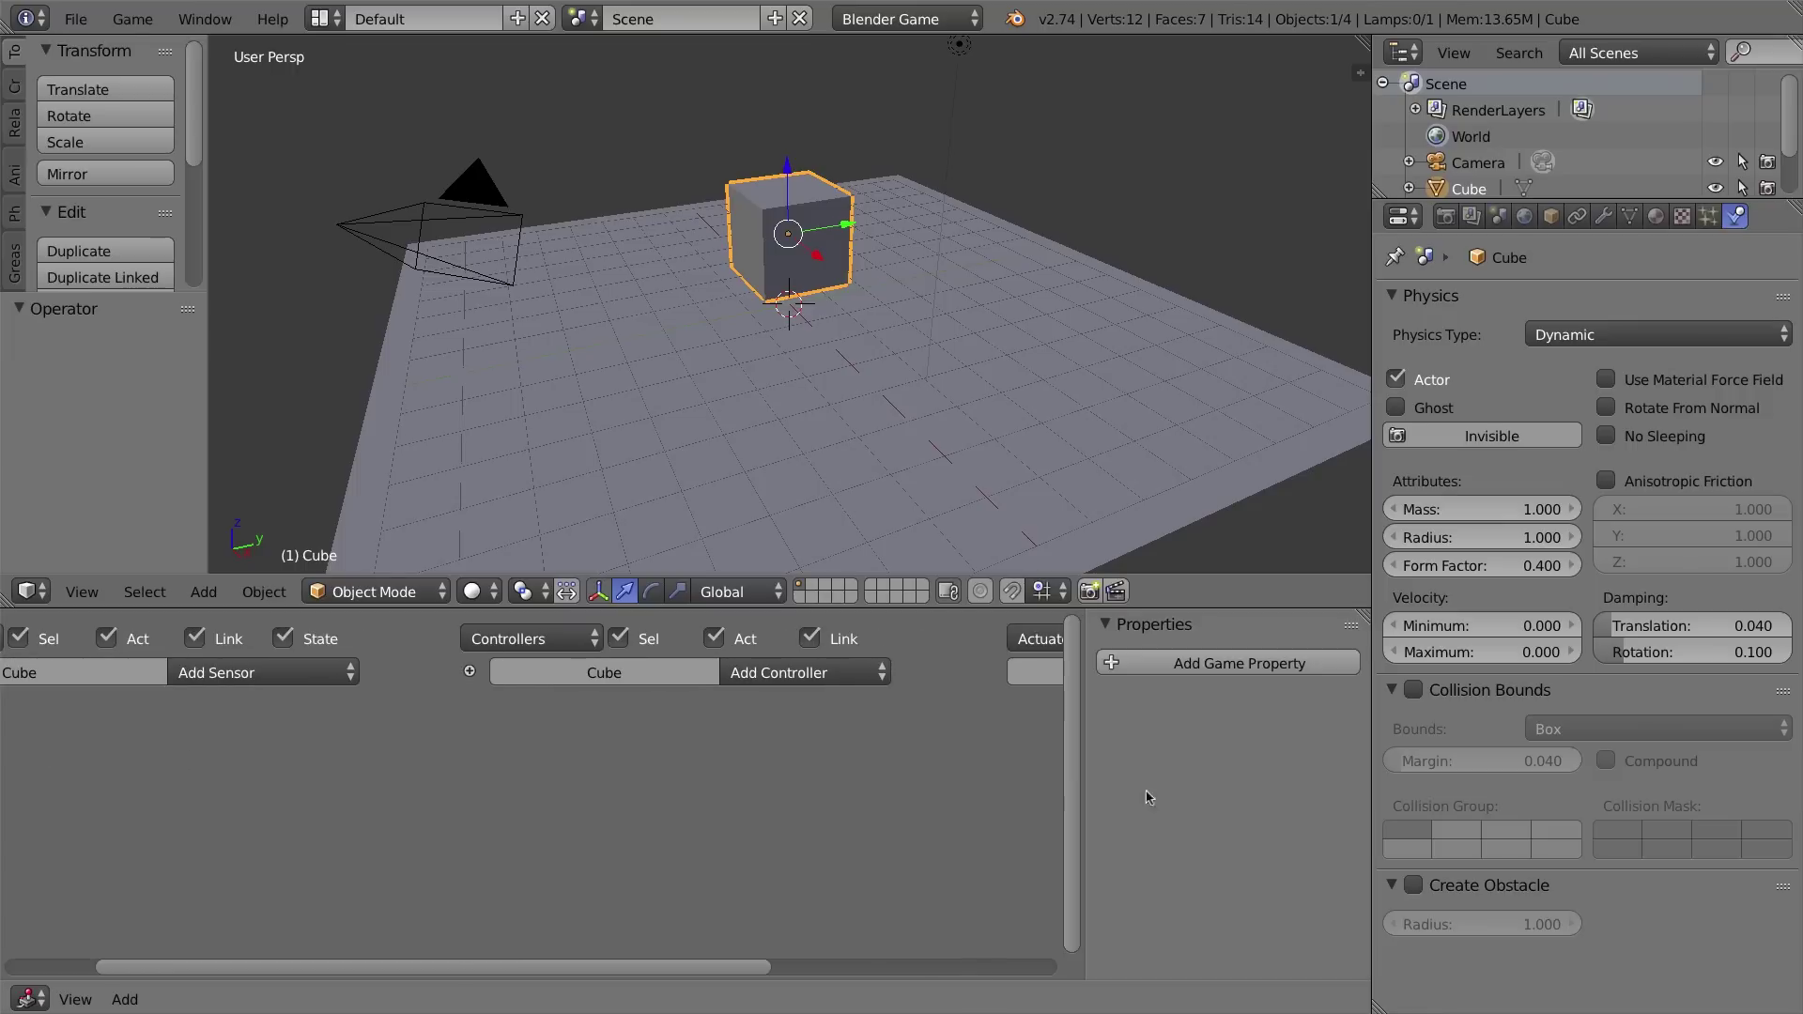
{"action": "key", "text": "n"}
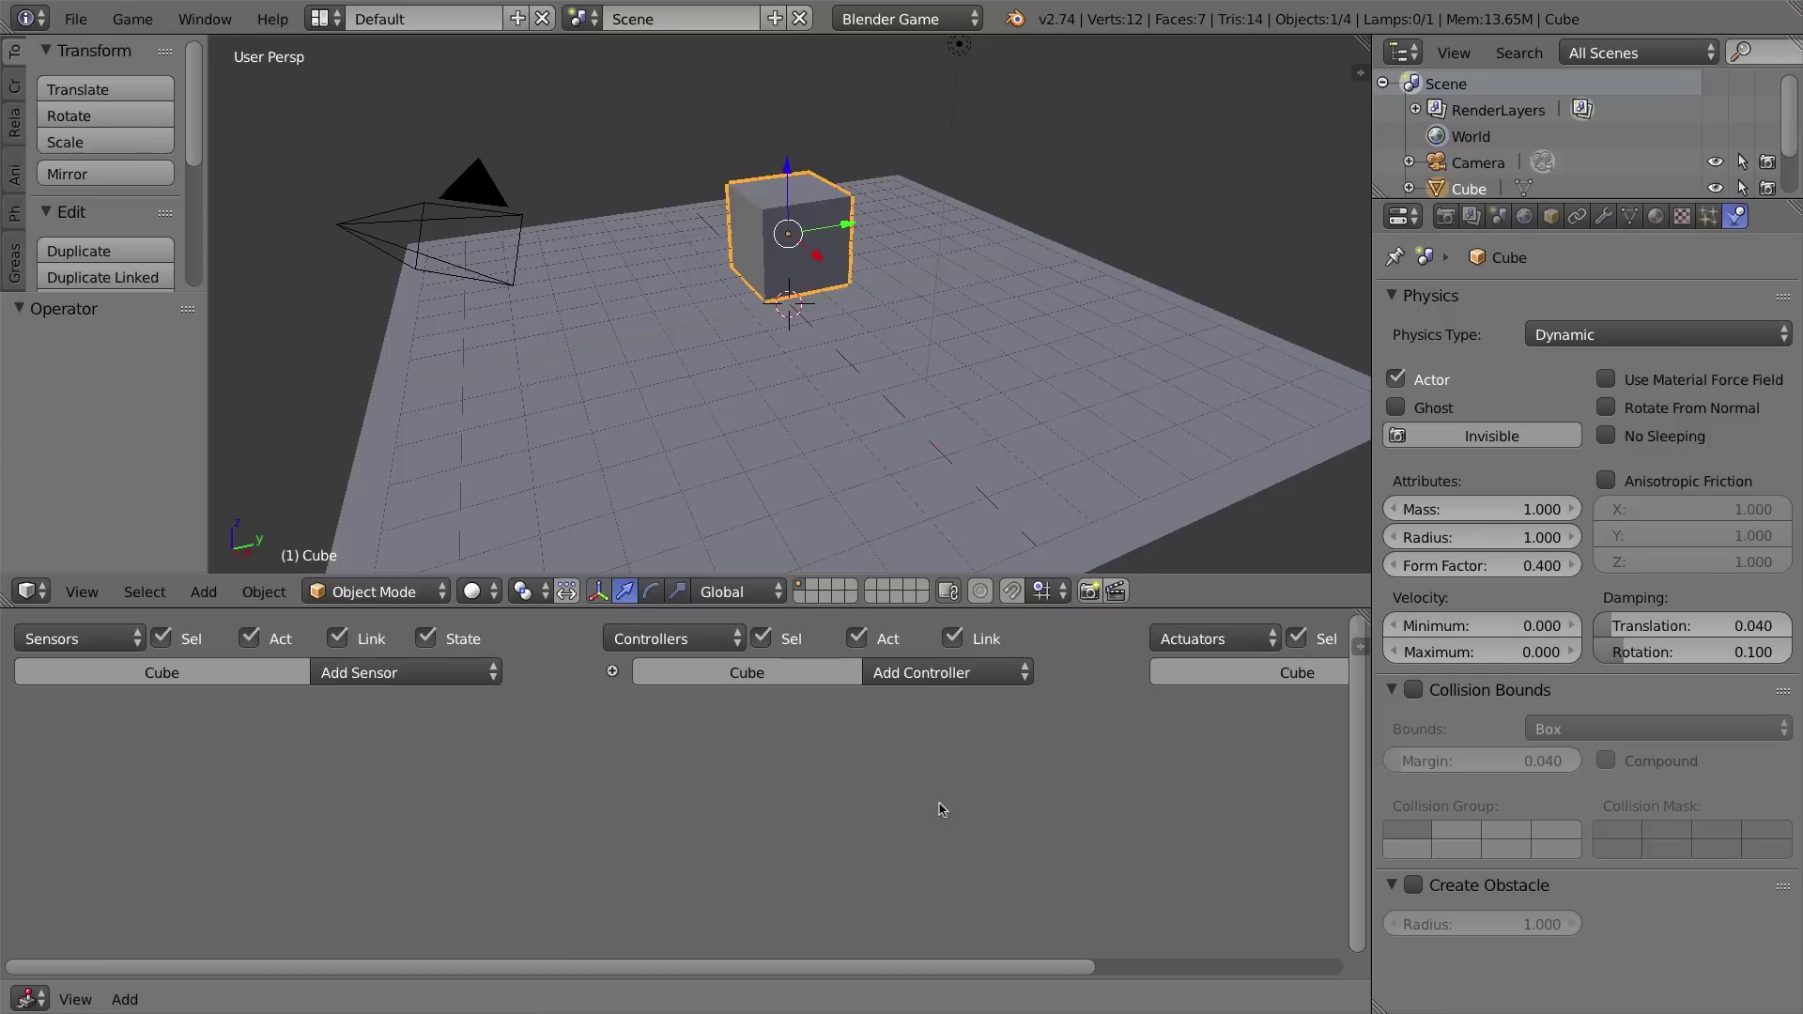
{"action": "scroll", "coordinate": [883, 748], "scroll_direction": "down", "scroll_amount": 5}
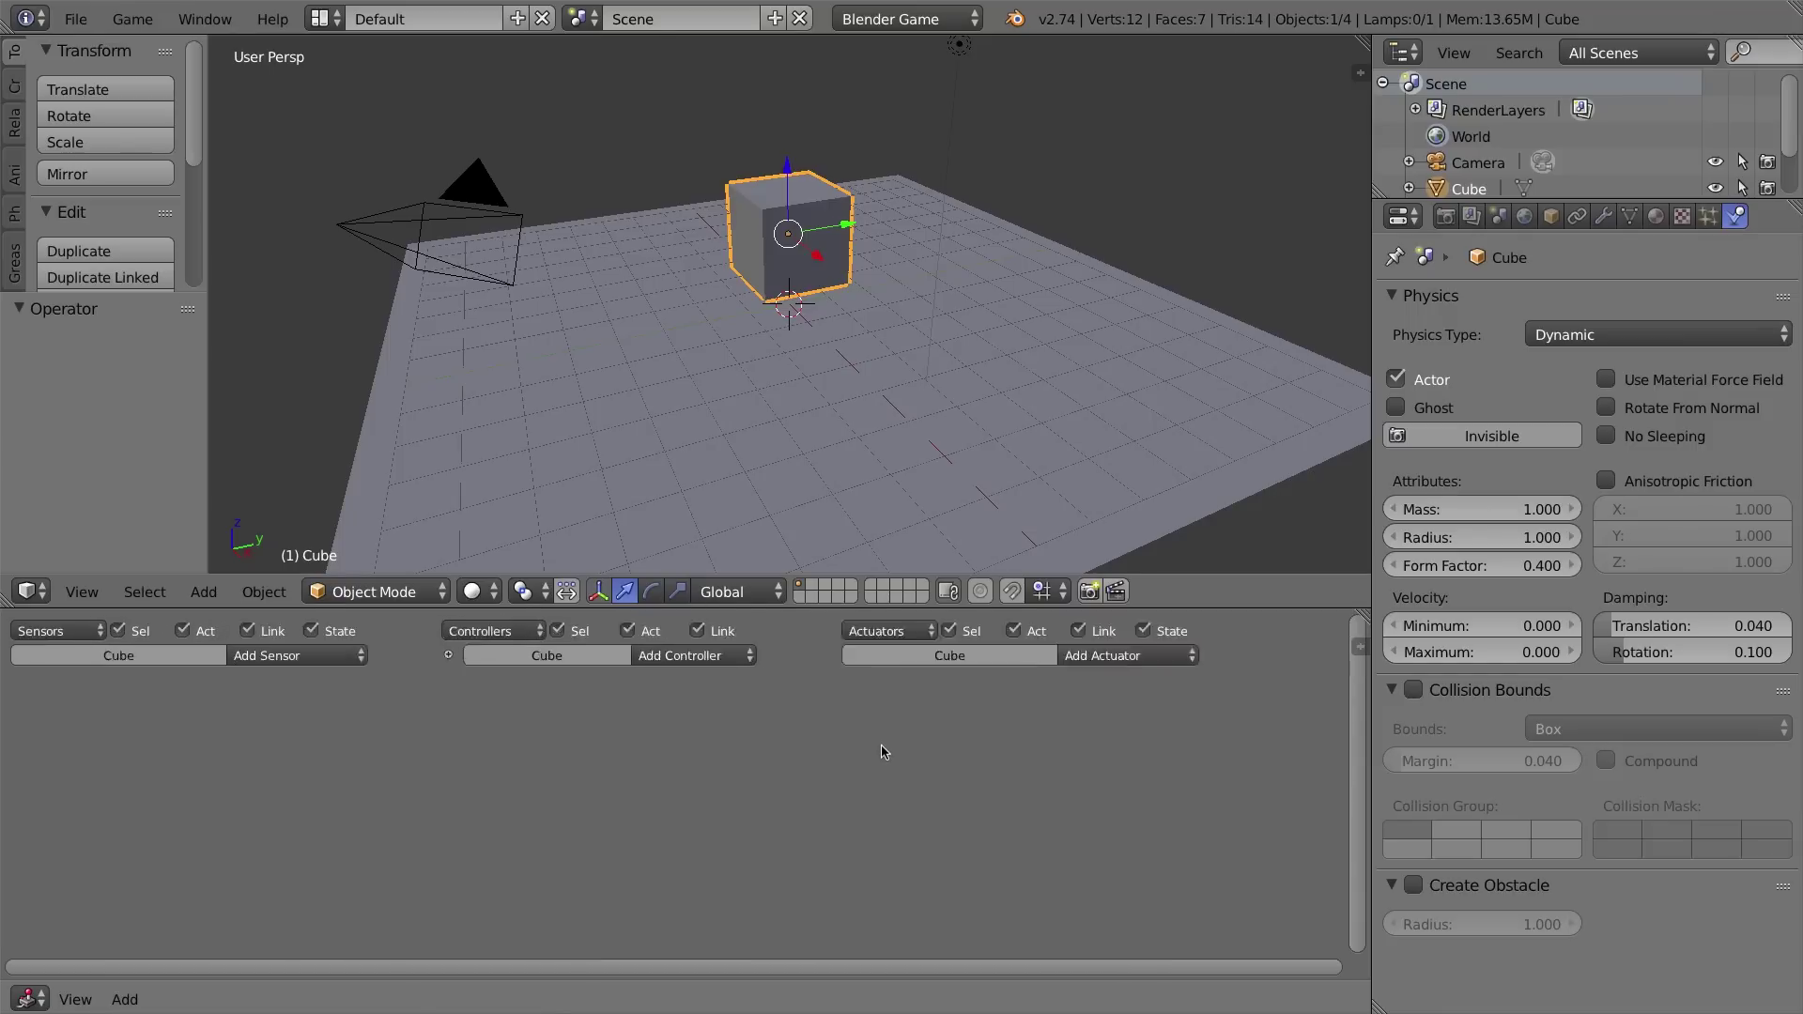
{"action": "scroll", "coordinate": [838, 748], "scroll_direction": "up", "scroll_amount": 6}
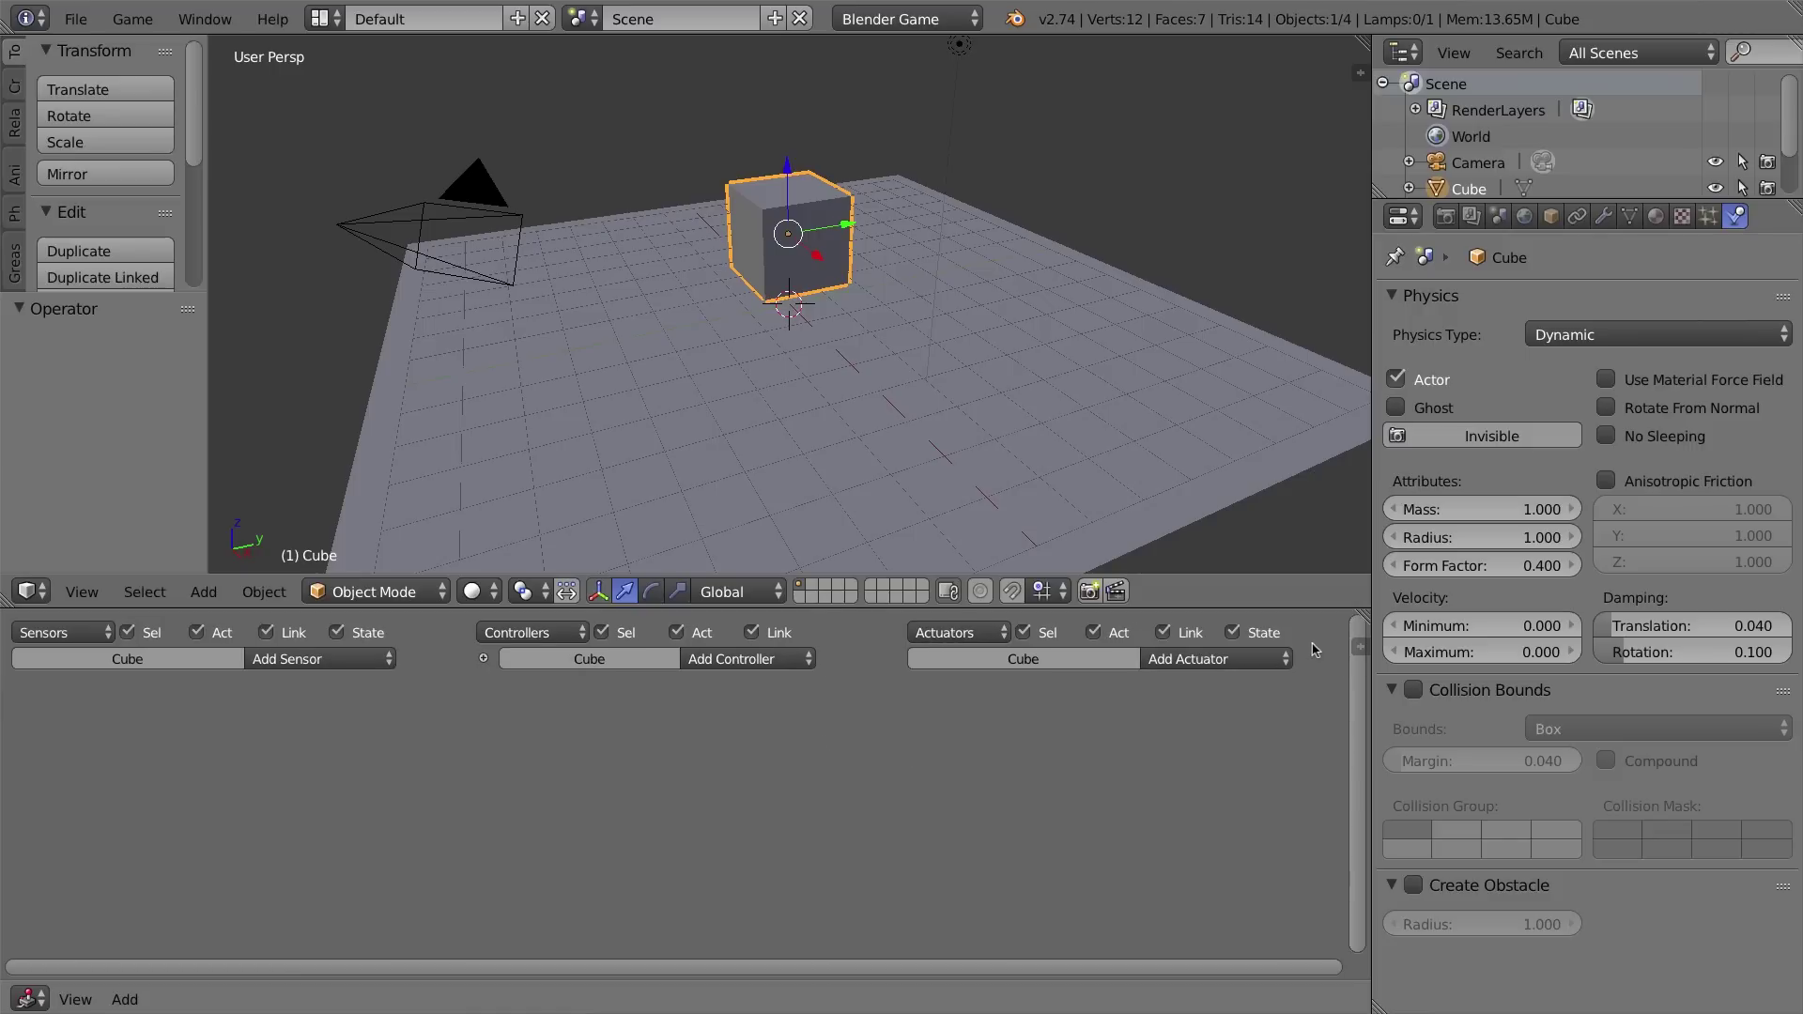
{"action": "left_click_drag", "start_coordinate": [1370, 610], "coordinate": [1515, 615]}
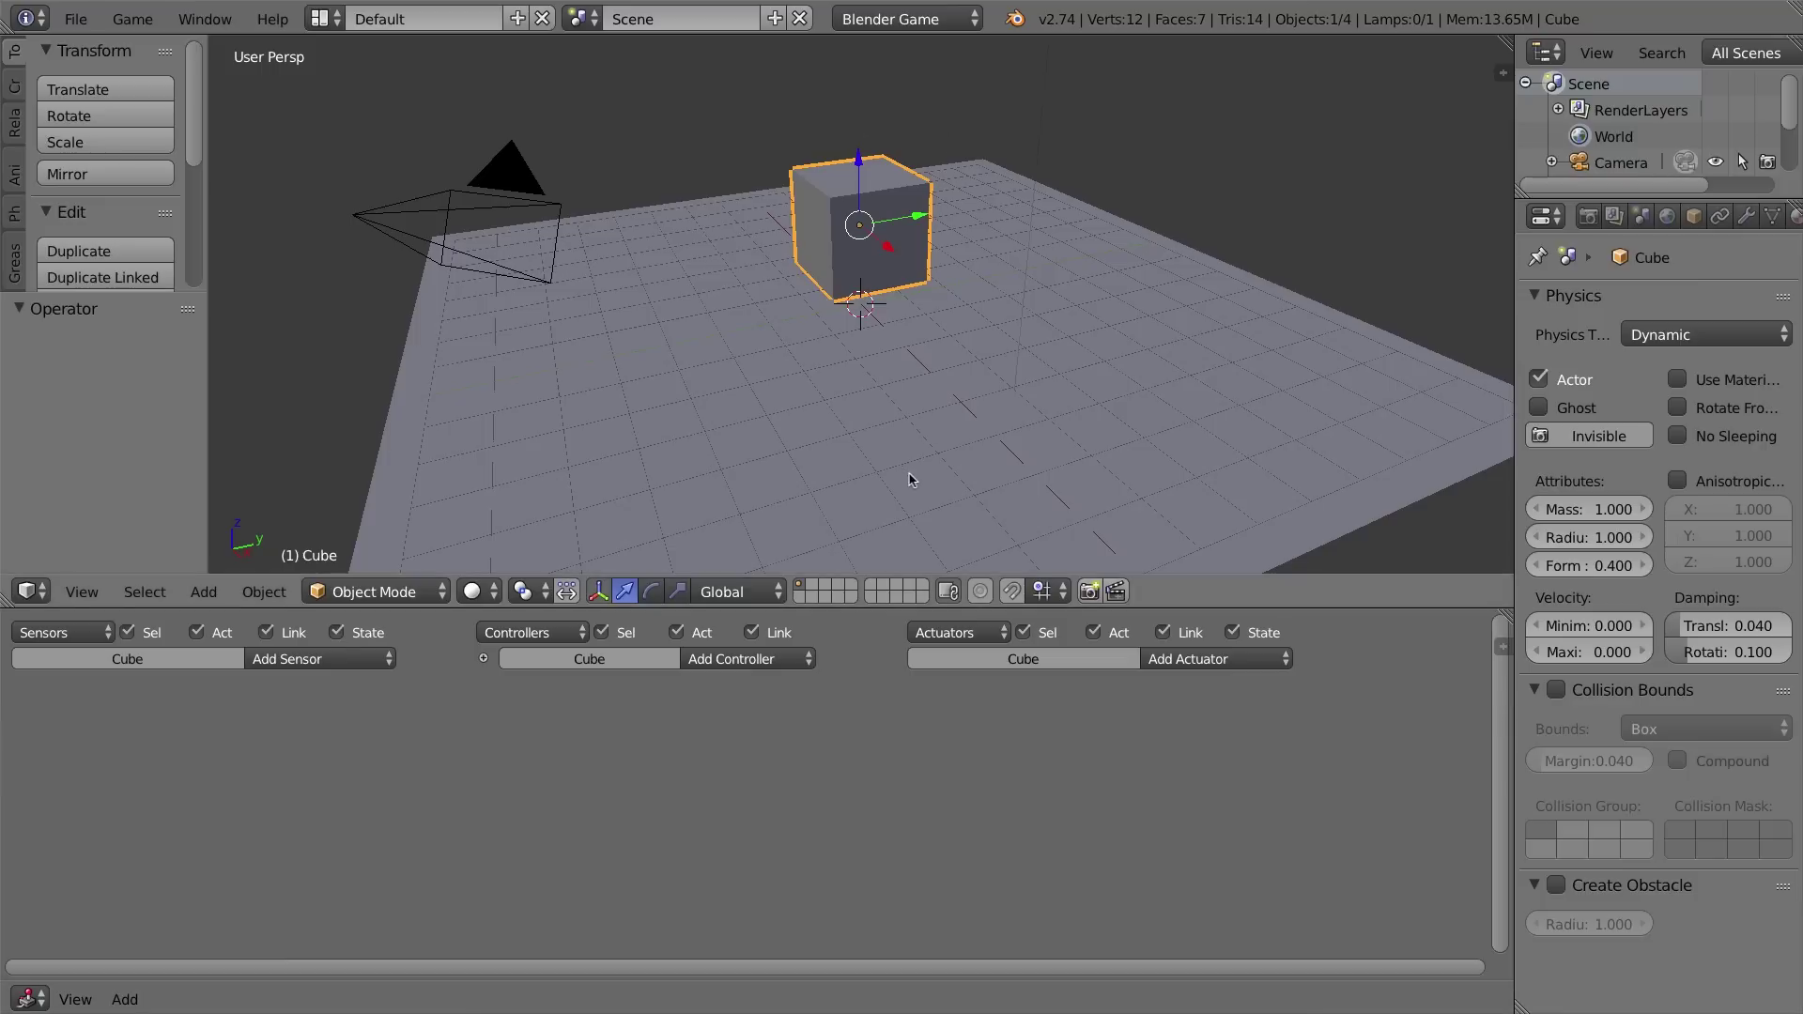
- Add a Keyboard sensor to the cube and assign the Up Arrow key to it
{"action": "right_click", "coordinate": [622, 223]}
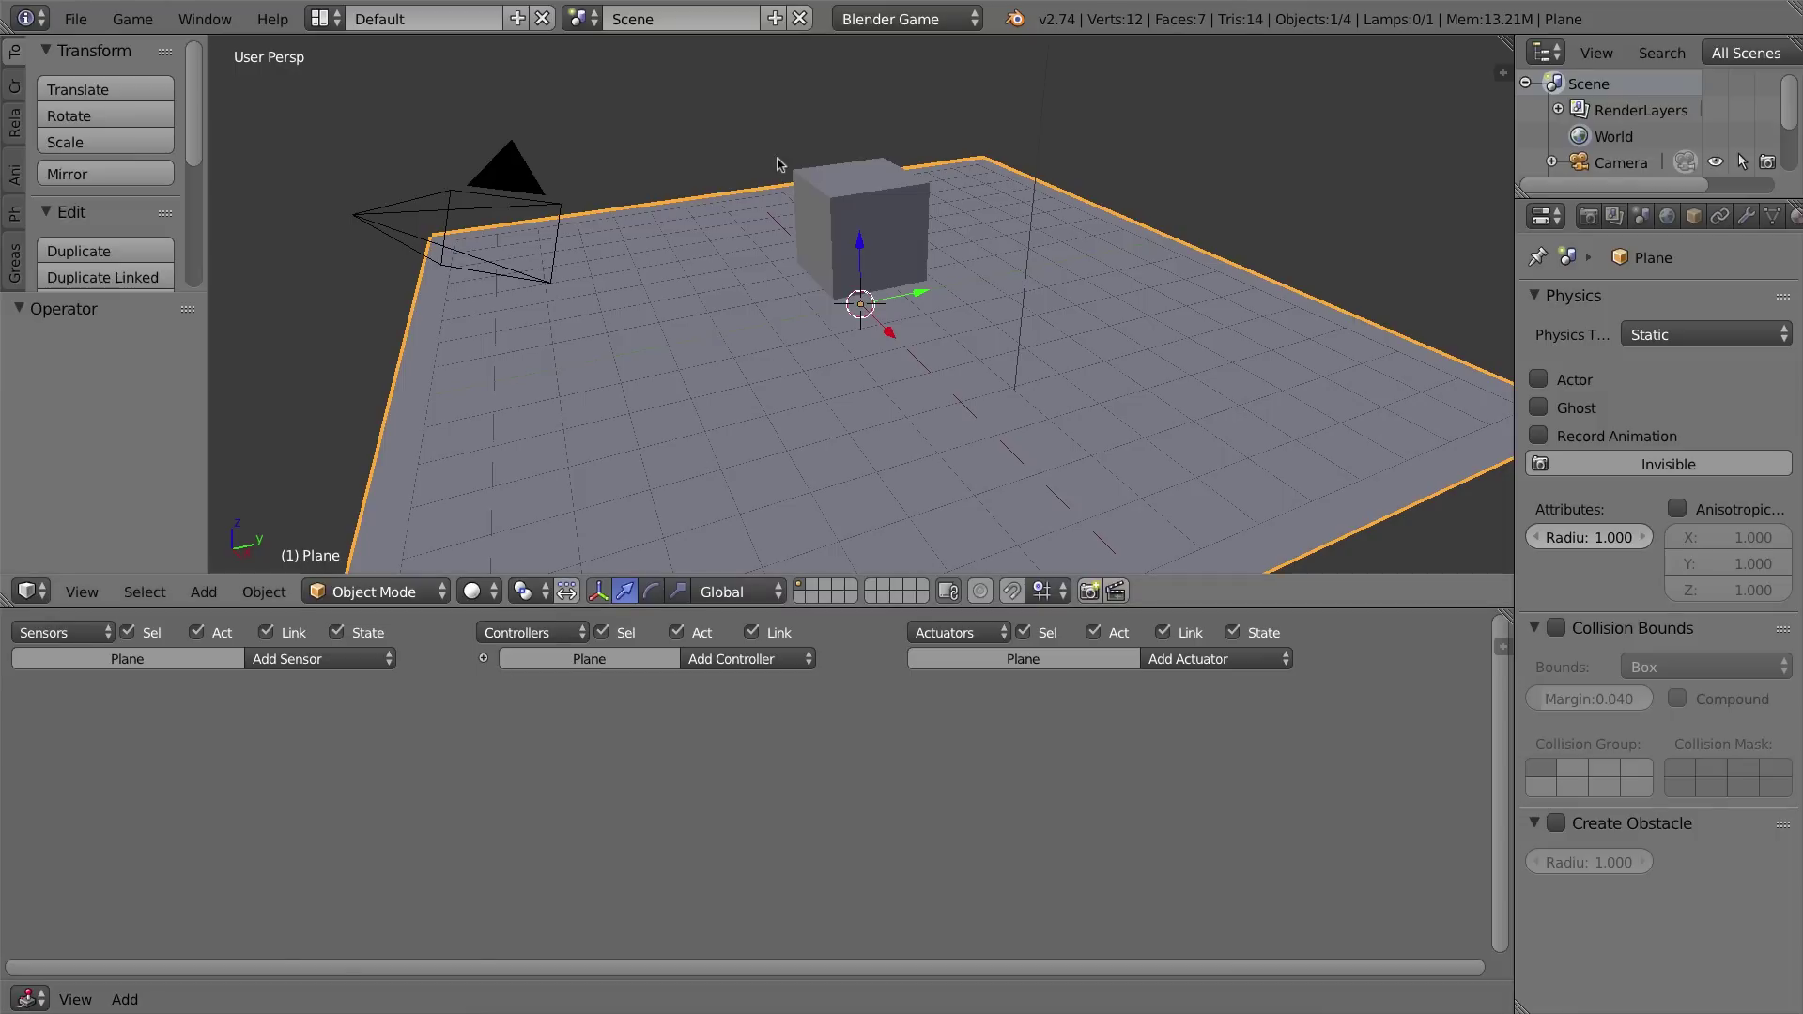
{"action": "right_click", "coordinate": [841, 184]}
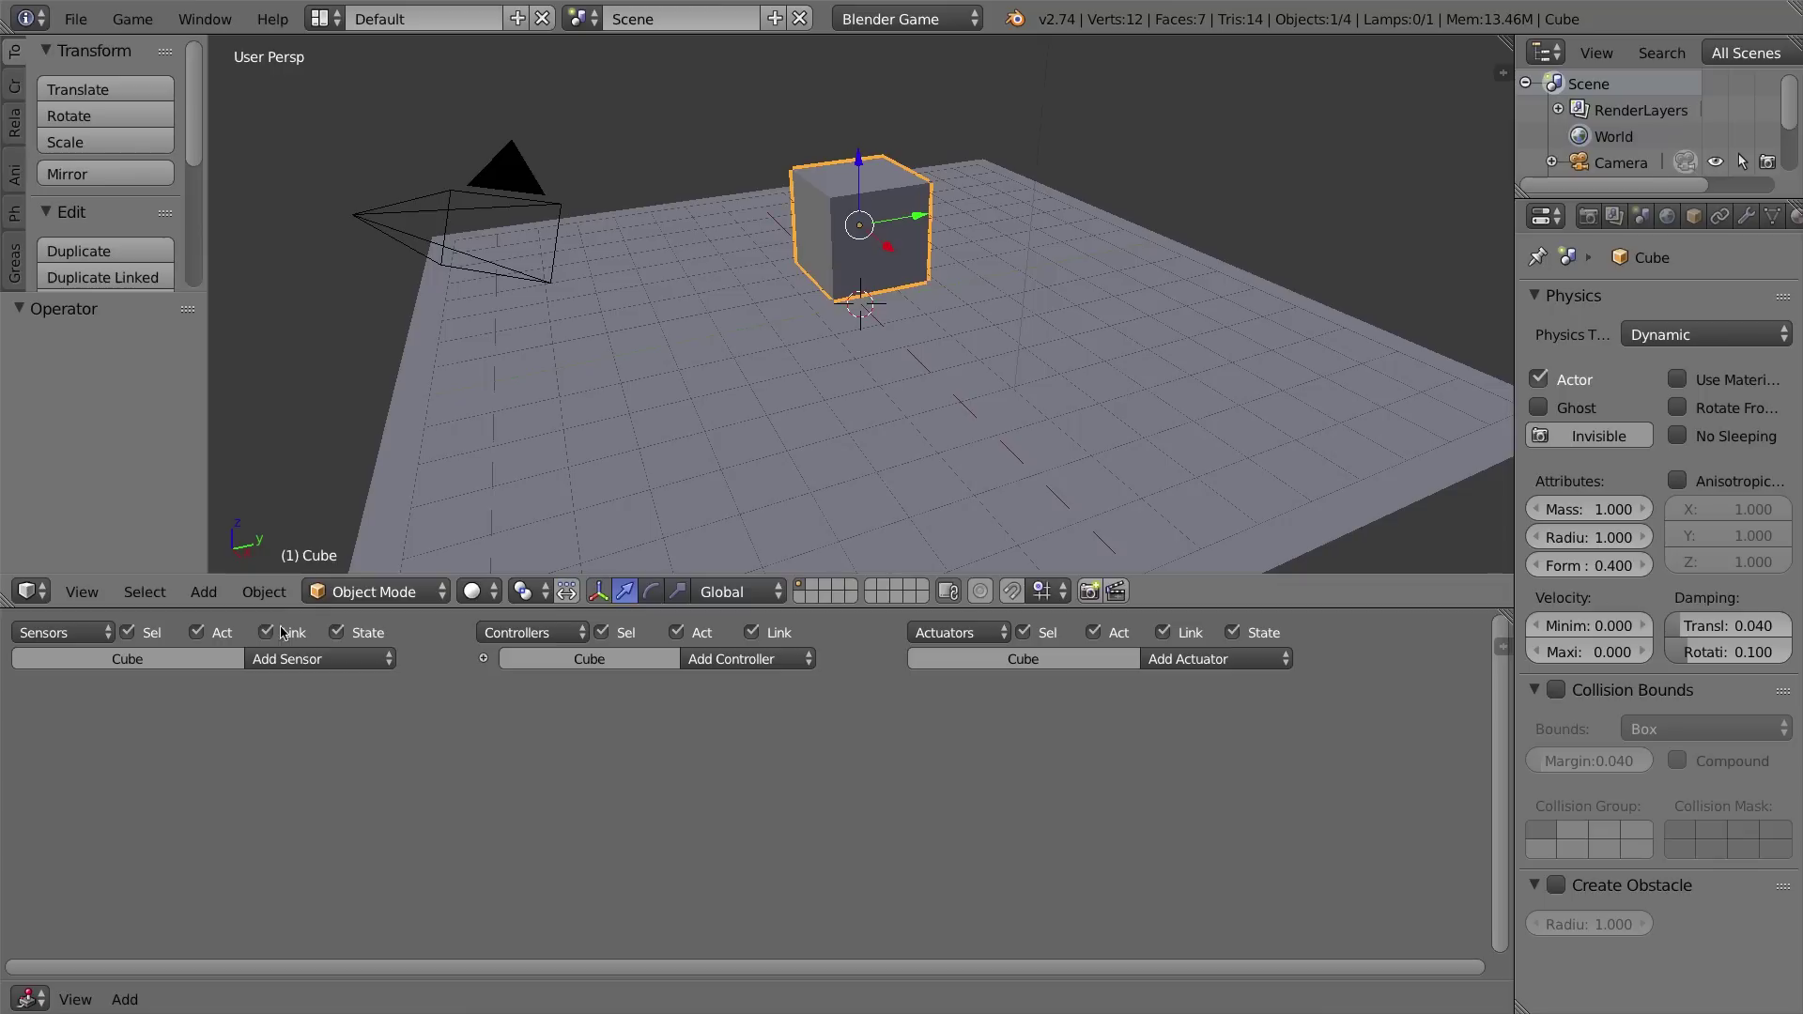
{"action": "left_click", "coordinate": [272, 660]}
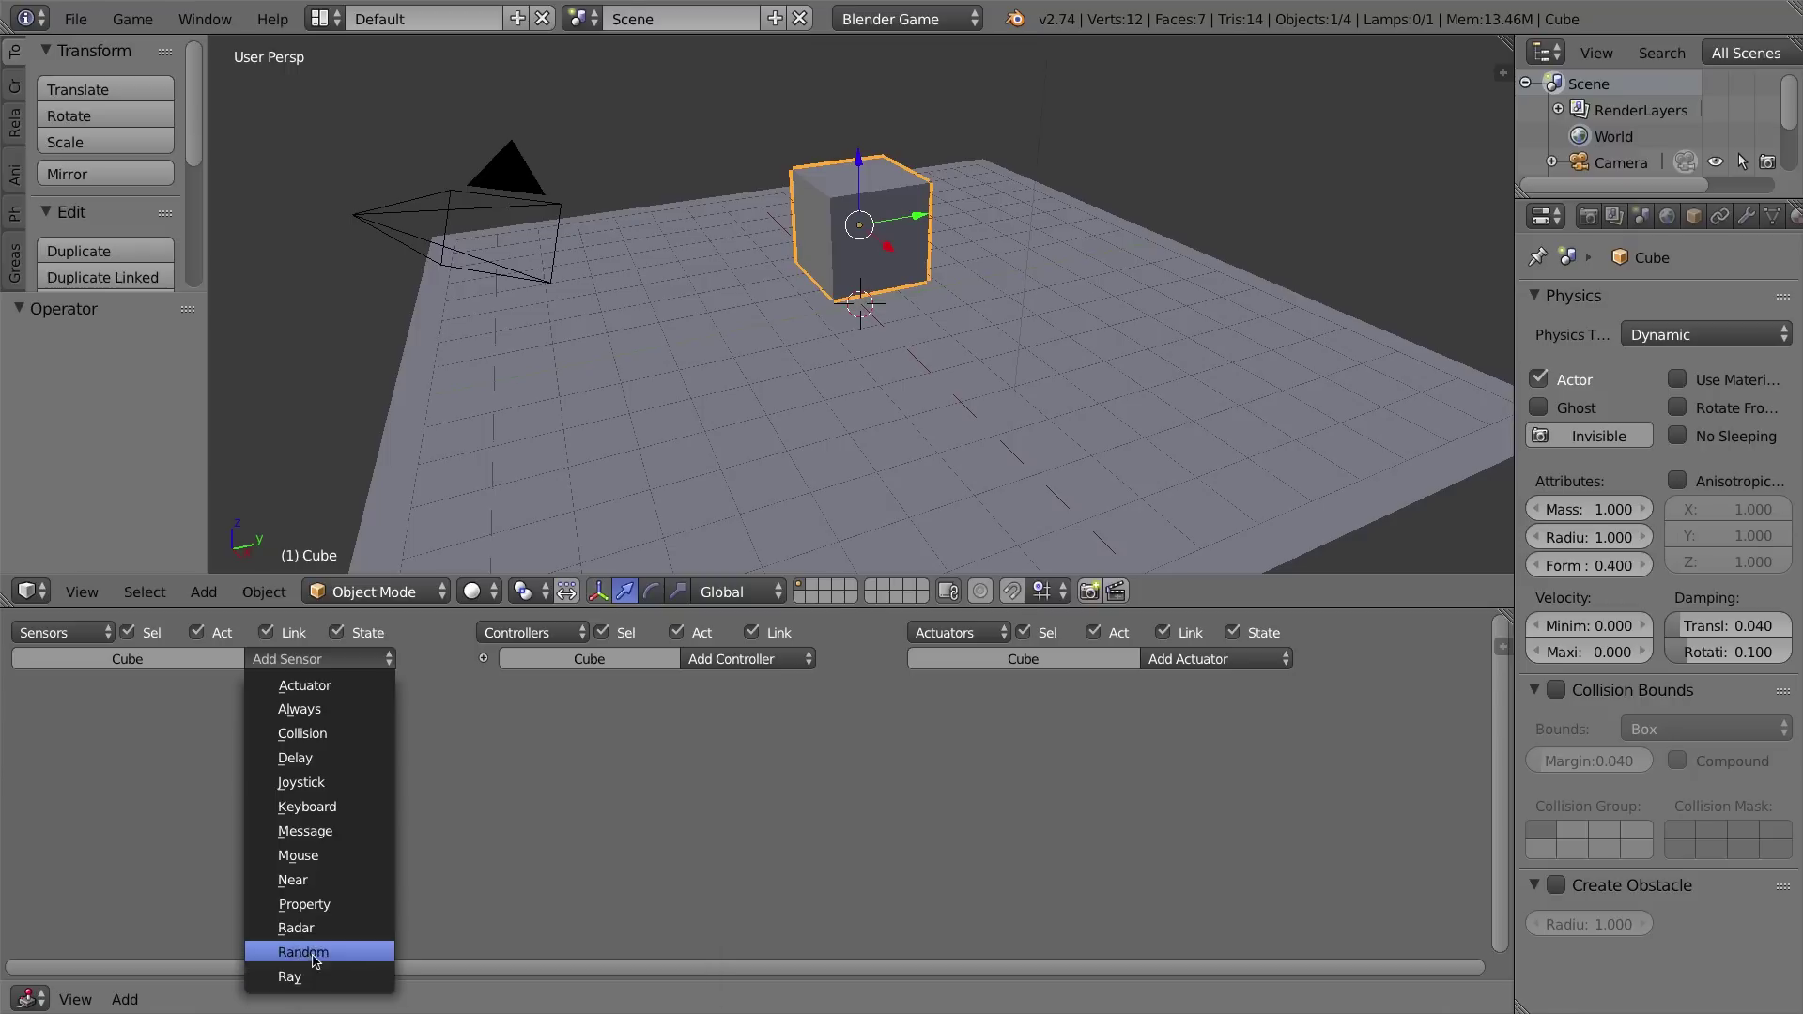
{"action": "left_click", "coordinate": [308, 809]}
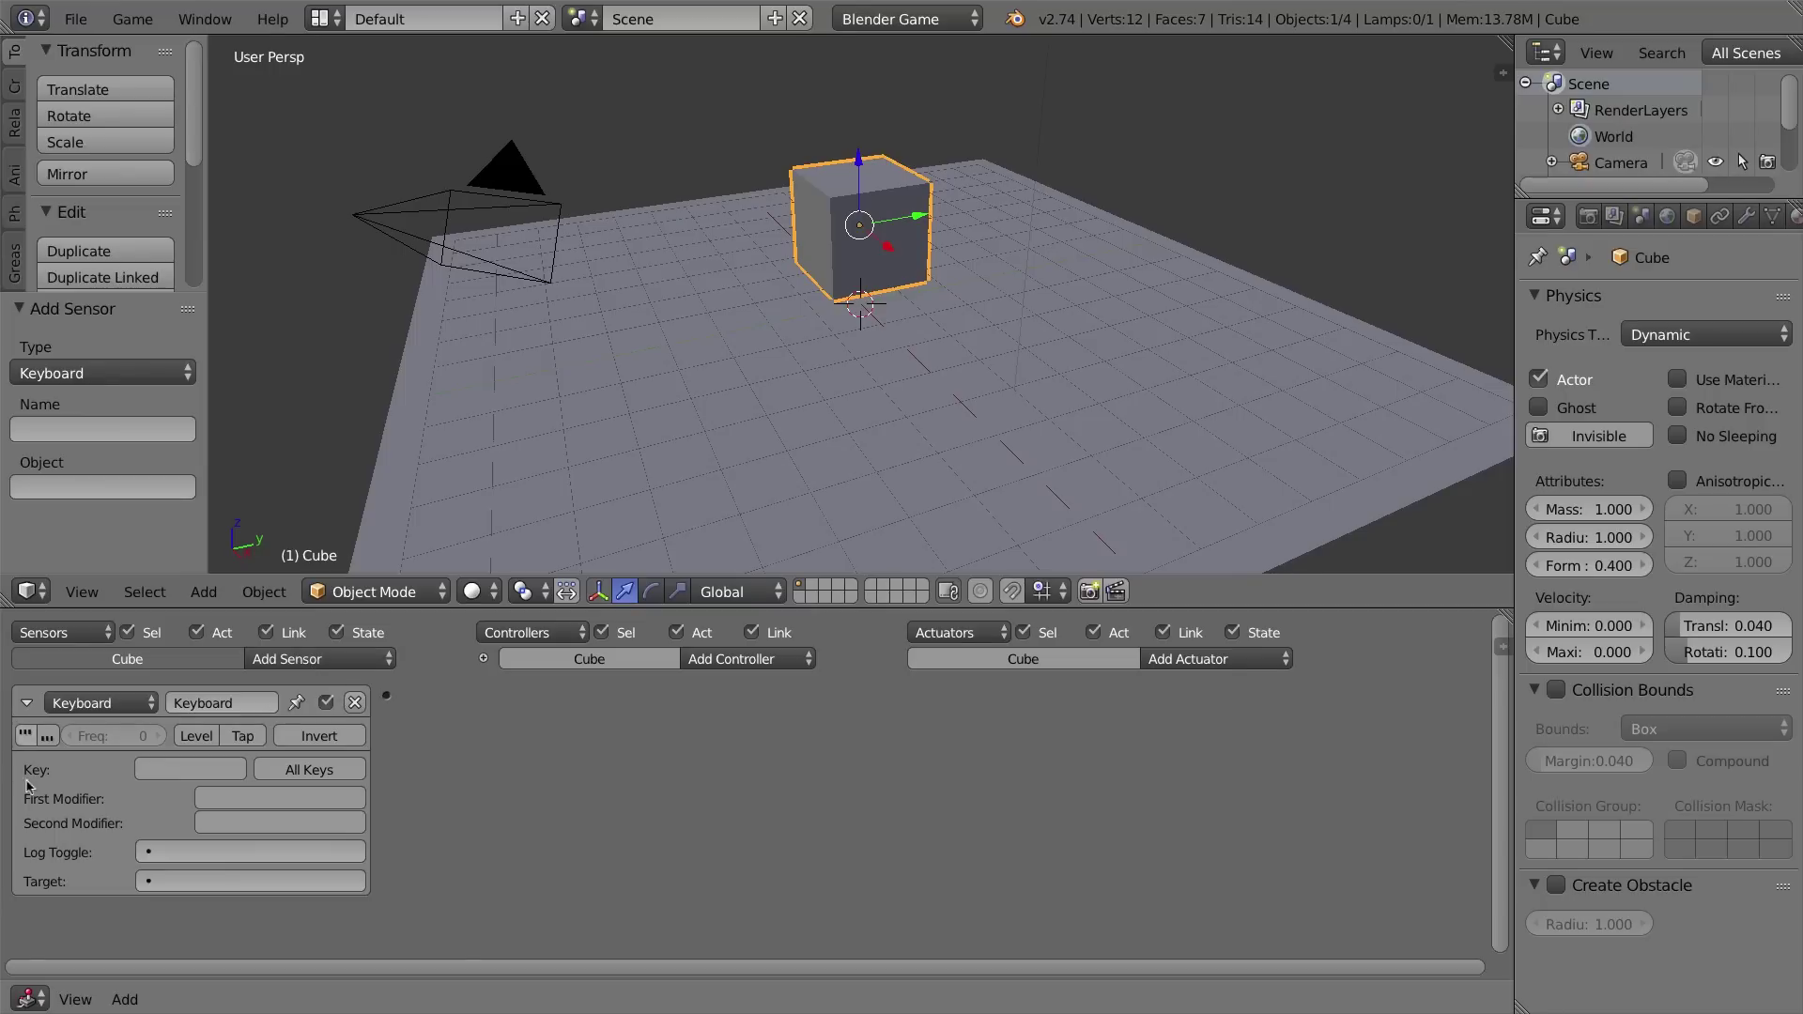
{"action": "left_click", "coordinate": [27, 702]}
{"action": "left_click", "coordinate": [26, 703]}
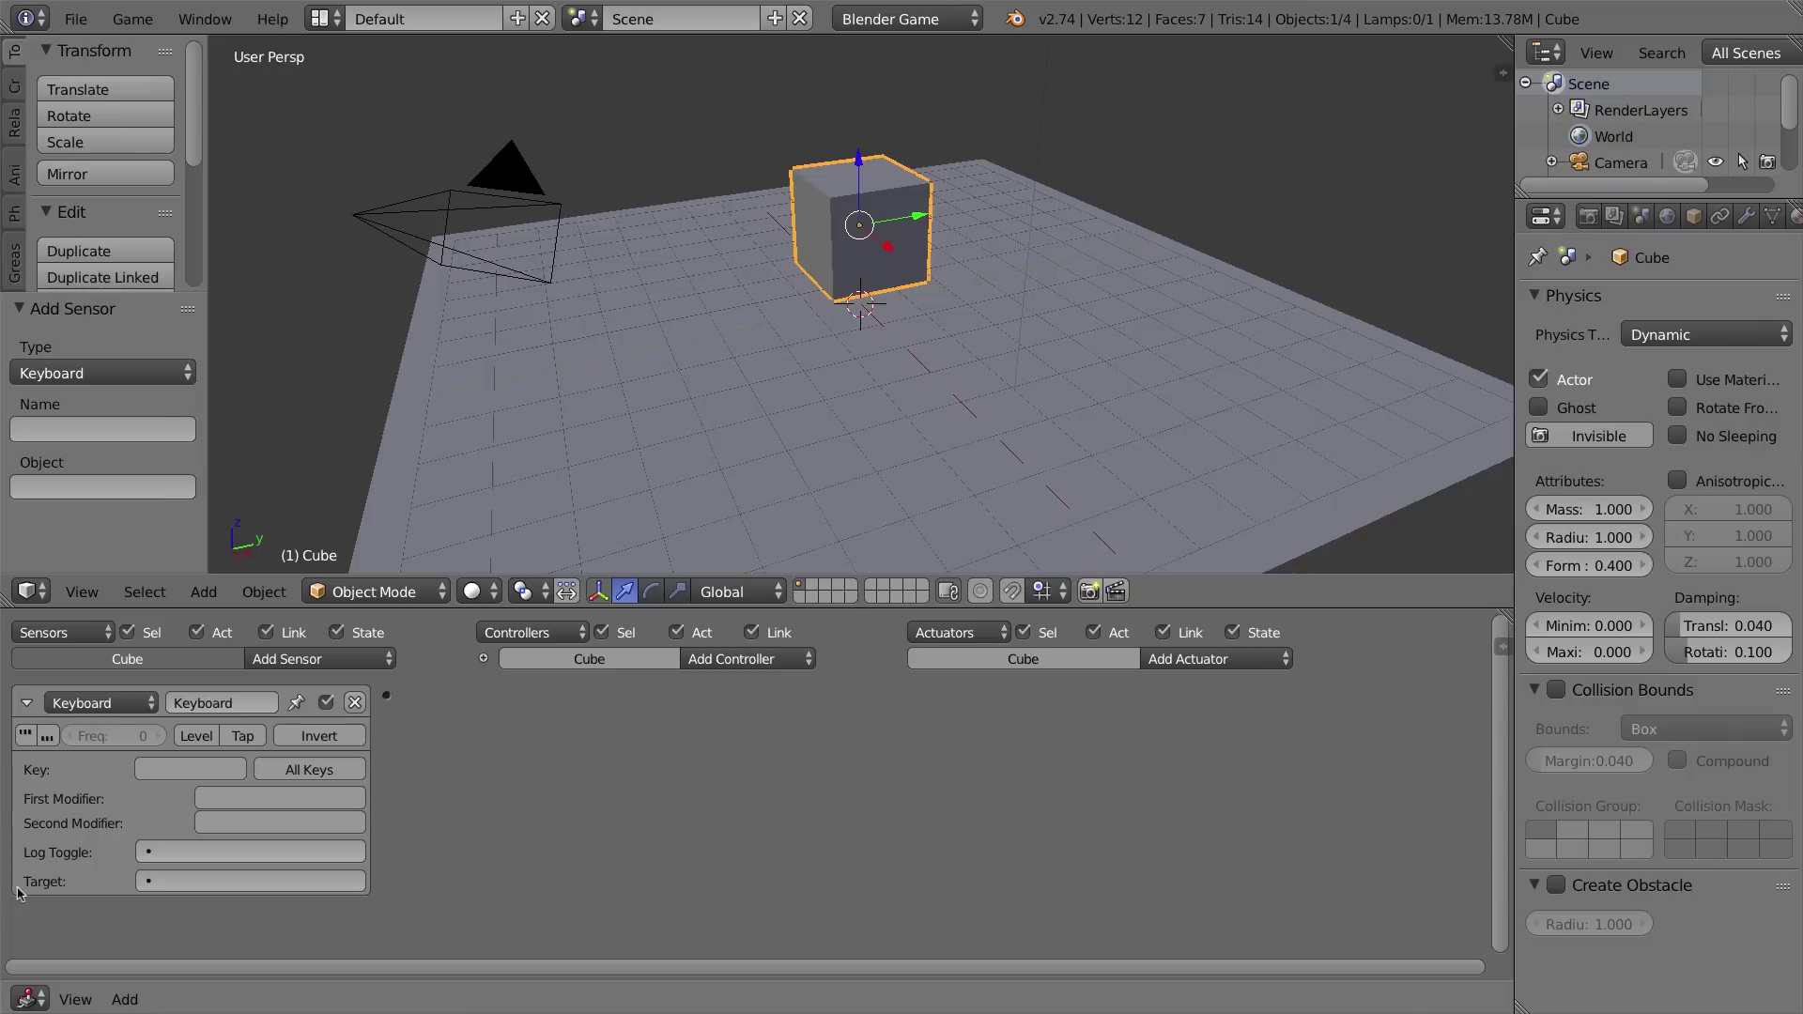
{"action": "left_click", "coordinate": [179, 772]}
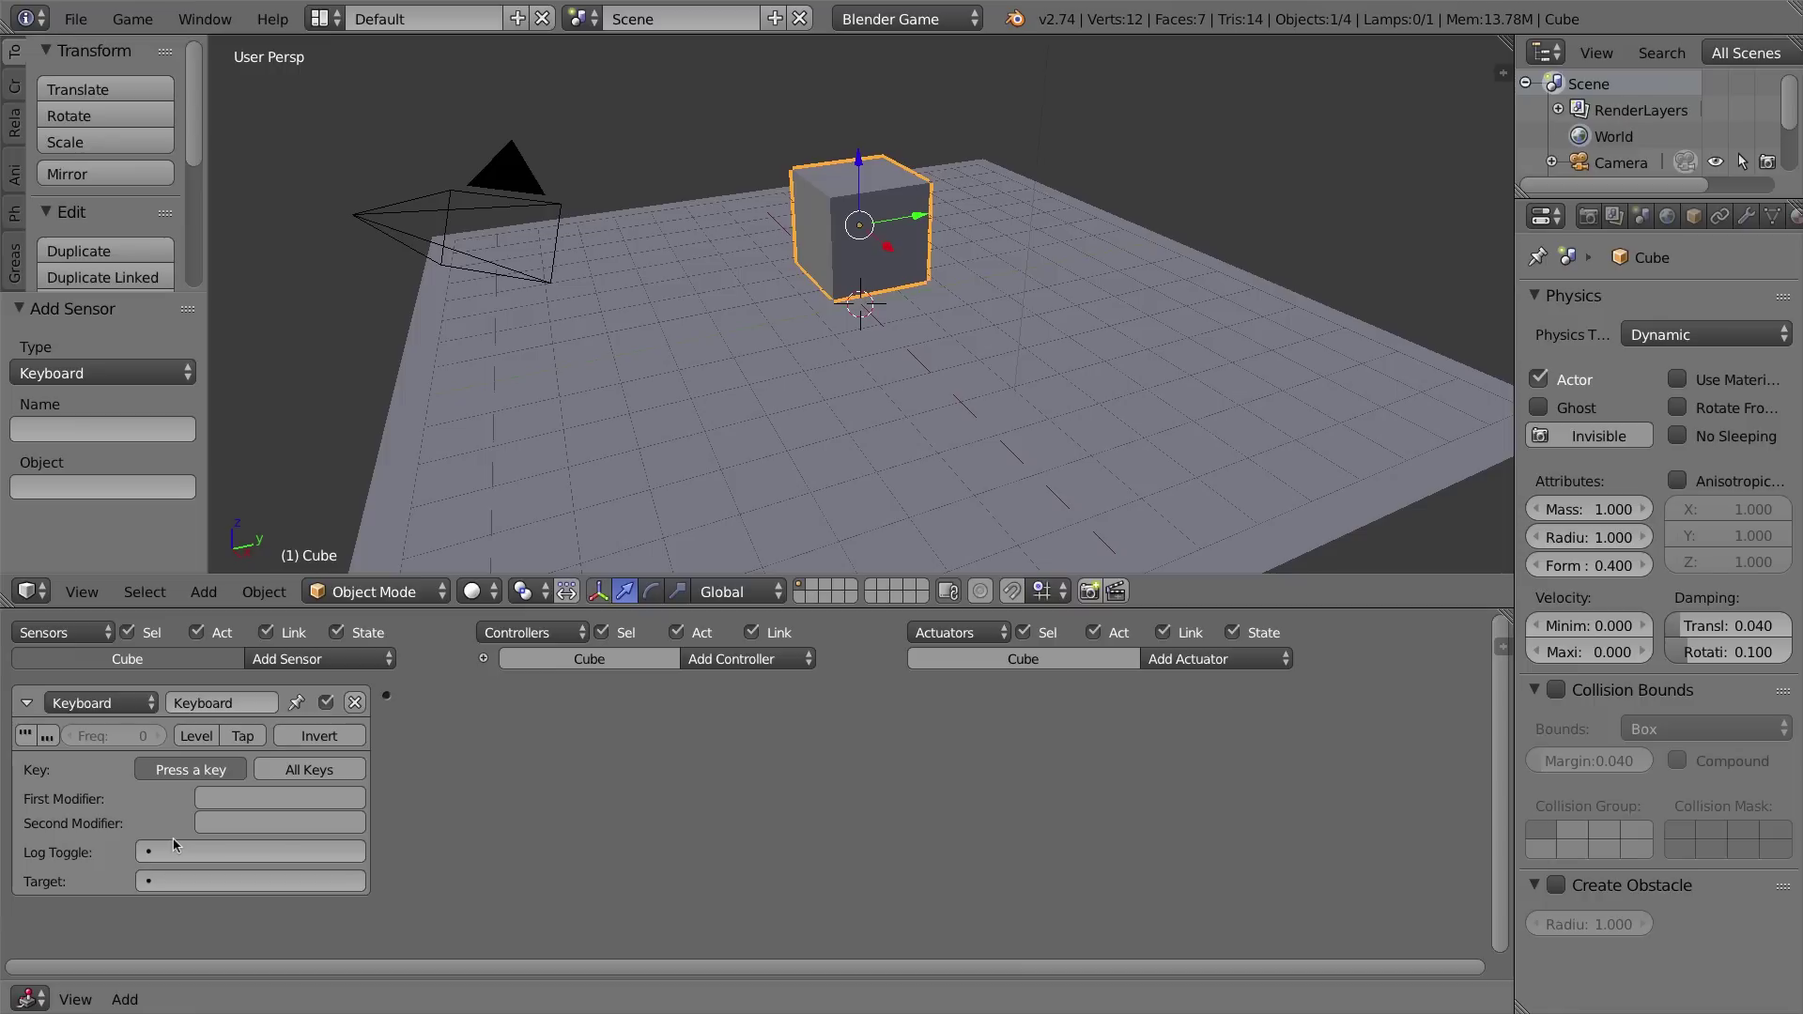
{"action": "key", "text": "Up"}
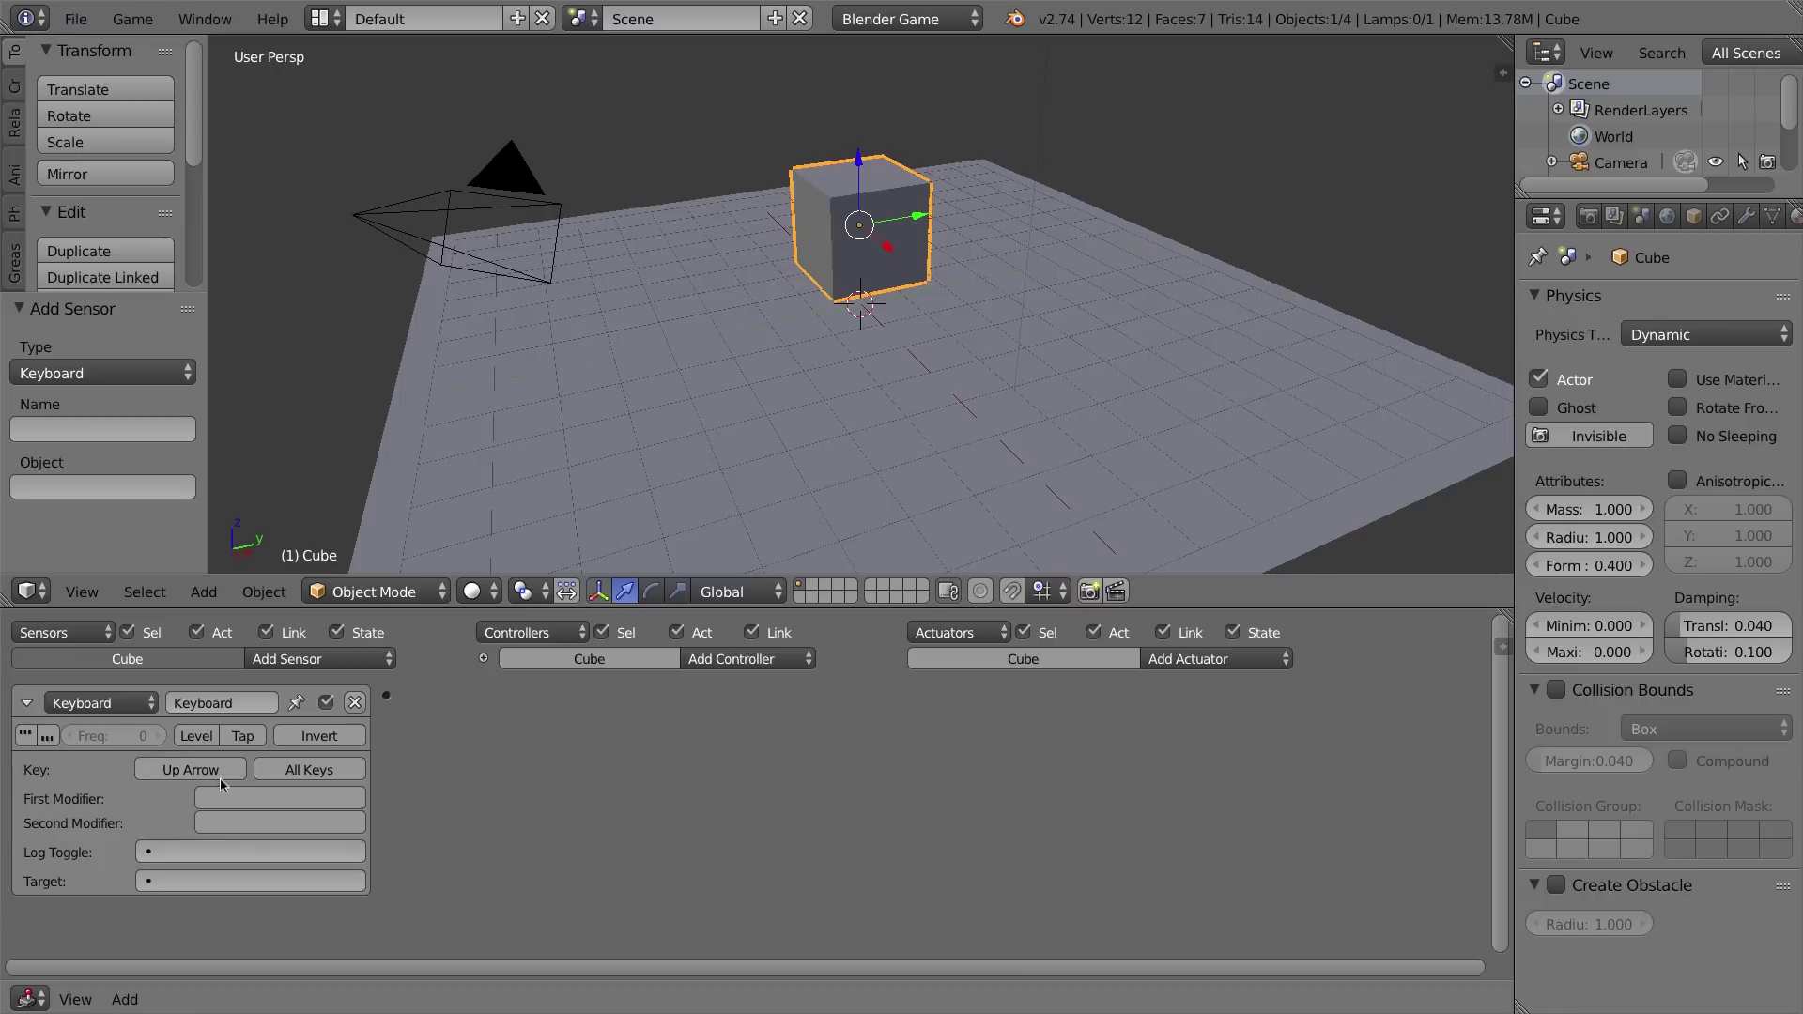
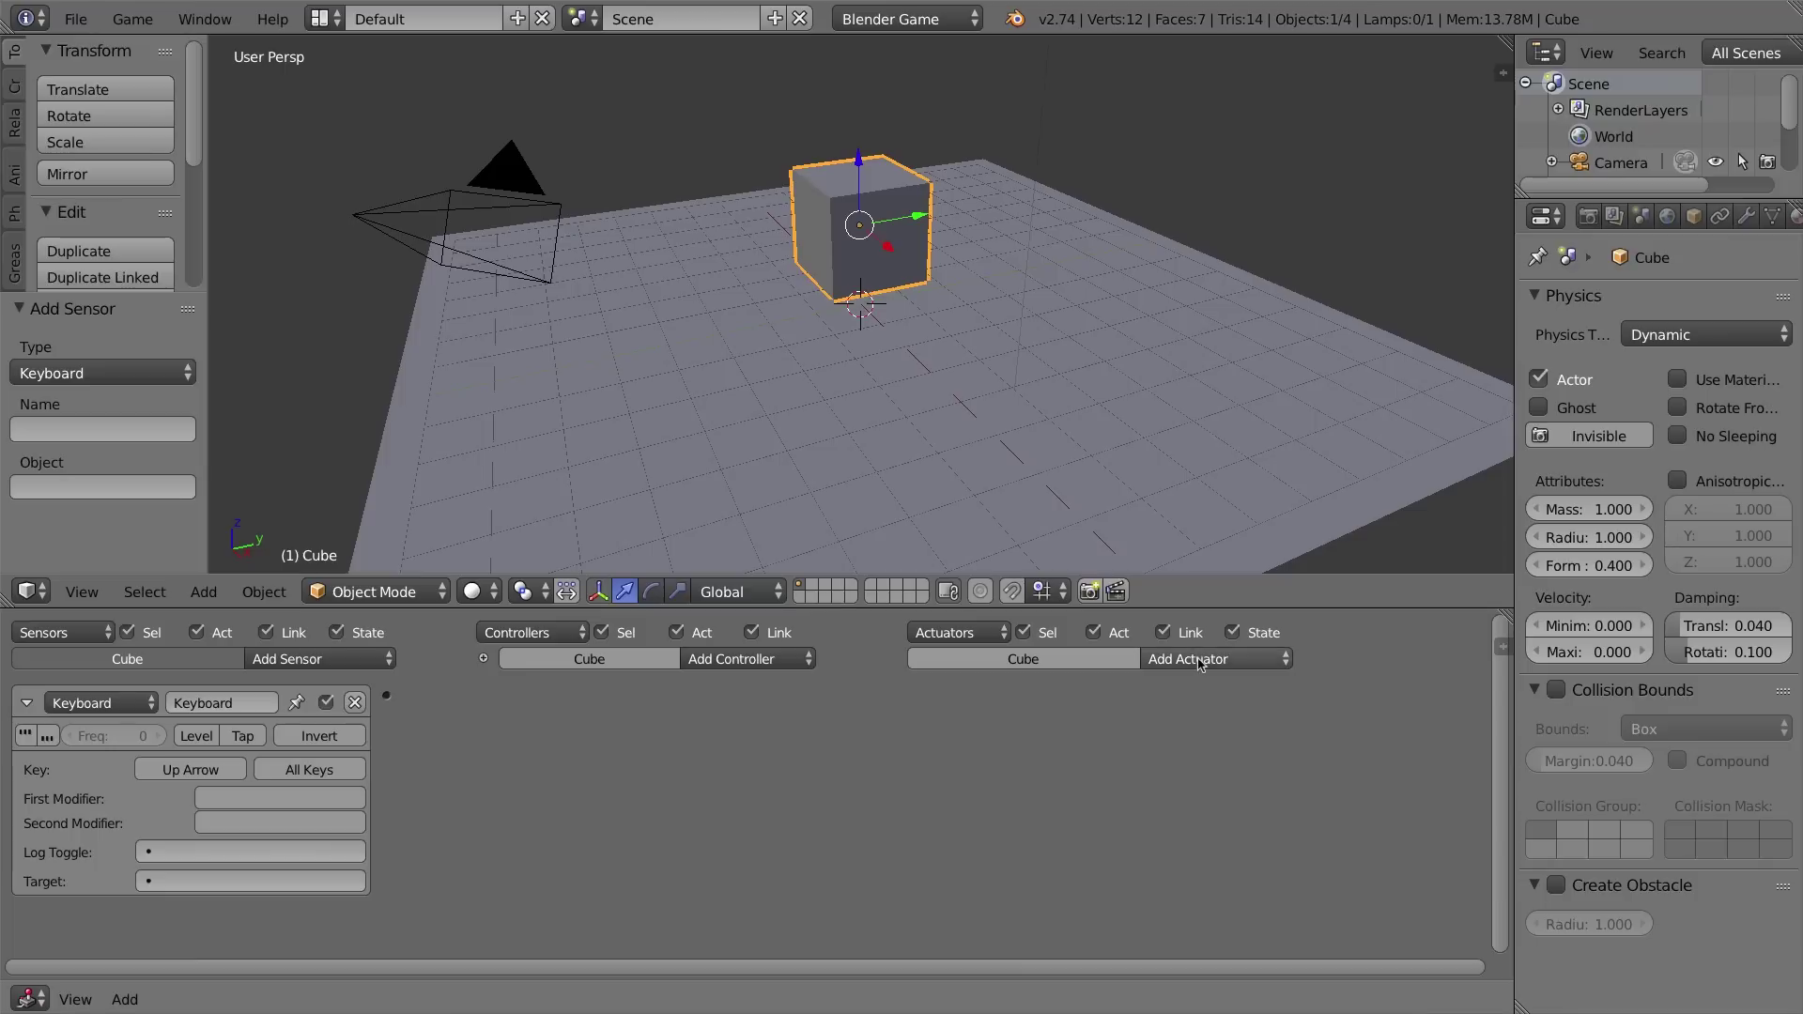
- Add a Motion actuator to the cube, enlarge the Logic Editor, and link the Keyboard sensor to the actuator
{"action": "left_click", "coordinate": [1198, 661]}
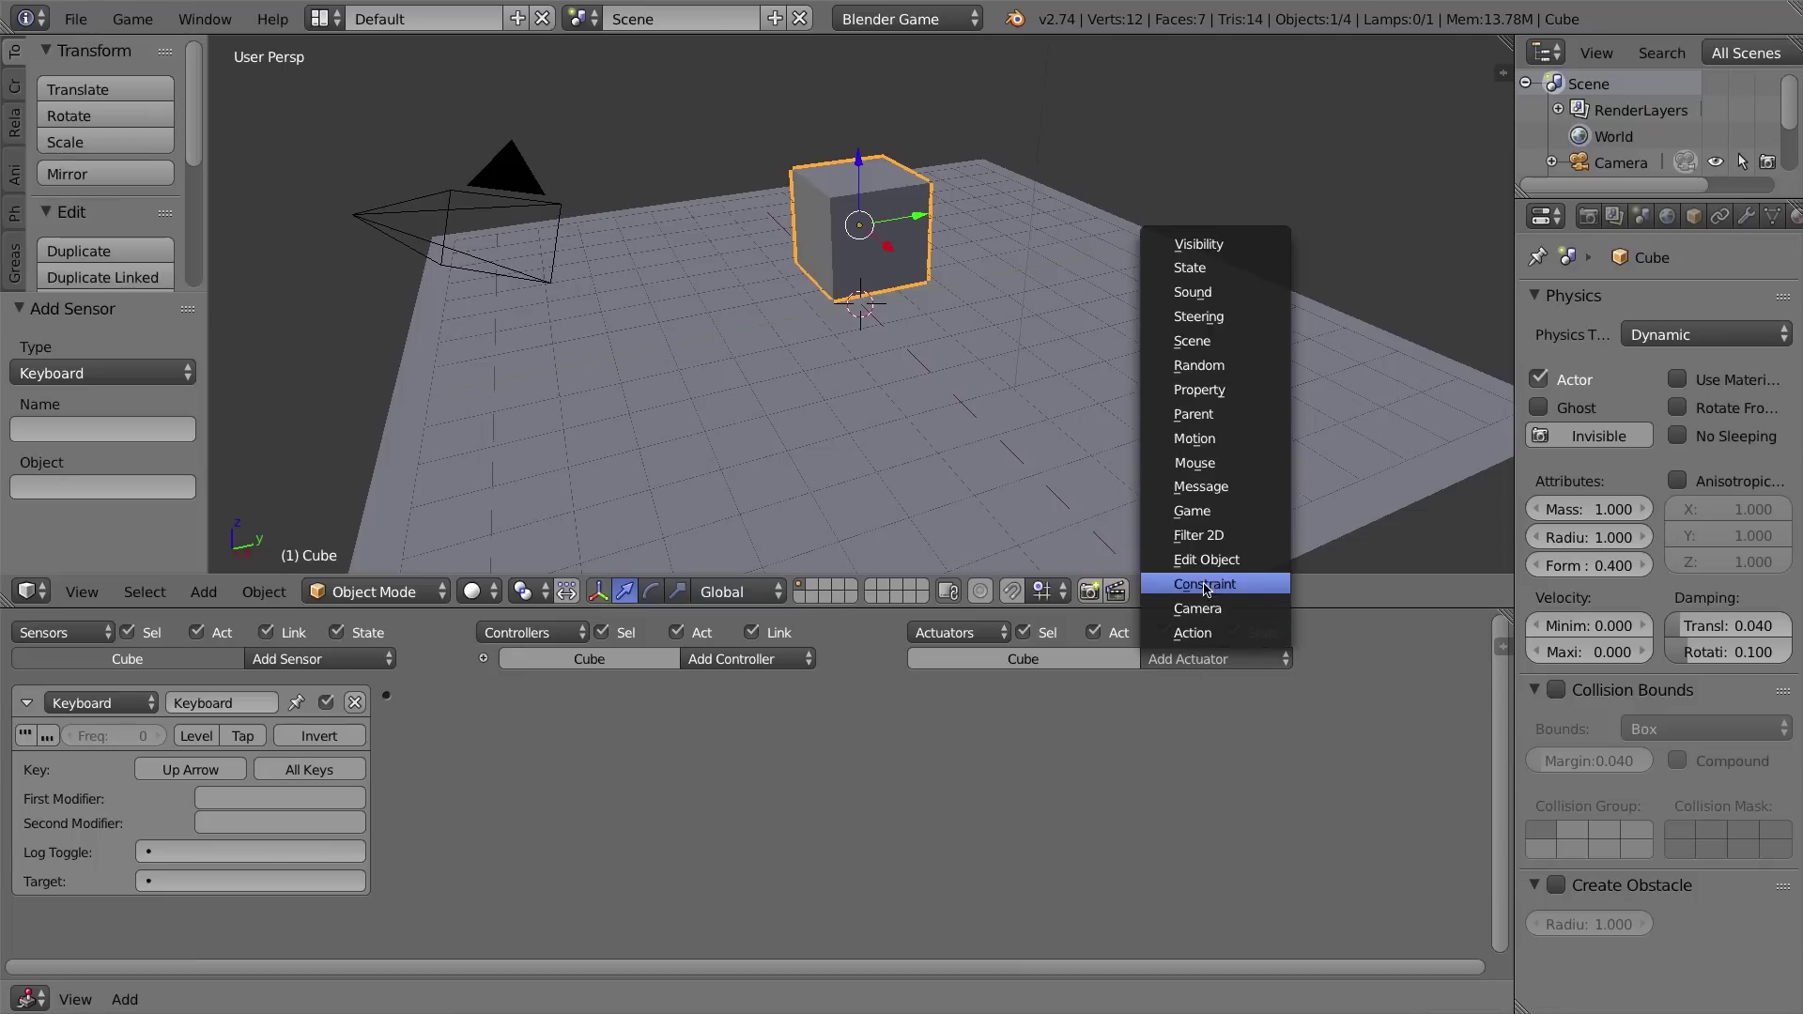
{"action": "left_click", "coordinate": [1206, 447]}
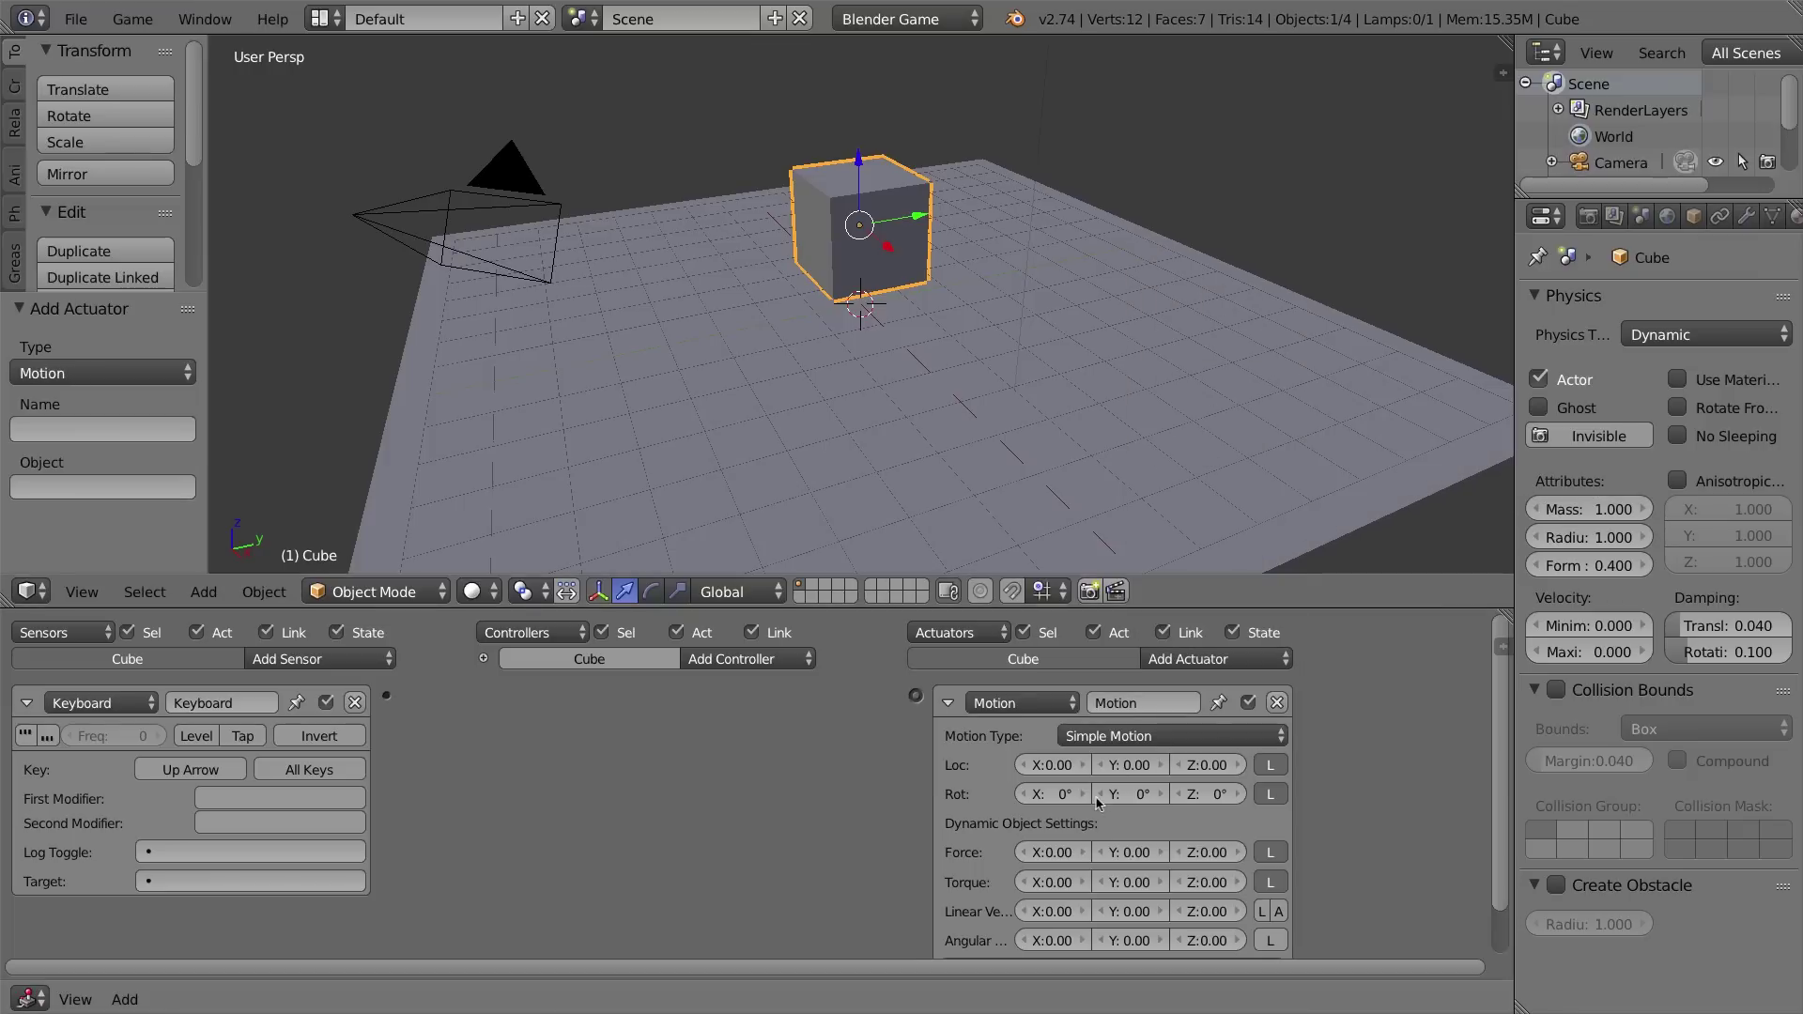
{"action": "left_click_drag", "start_coordinate": [498, 576], "coordinate": [498, 444]}
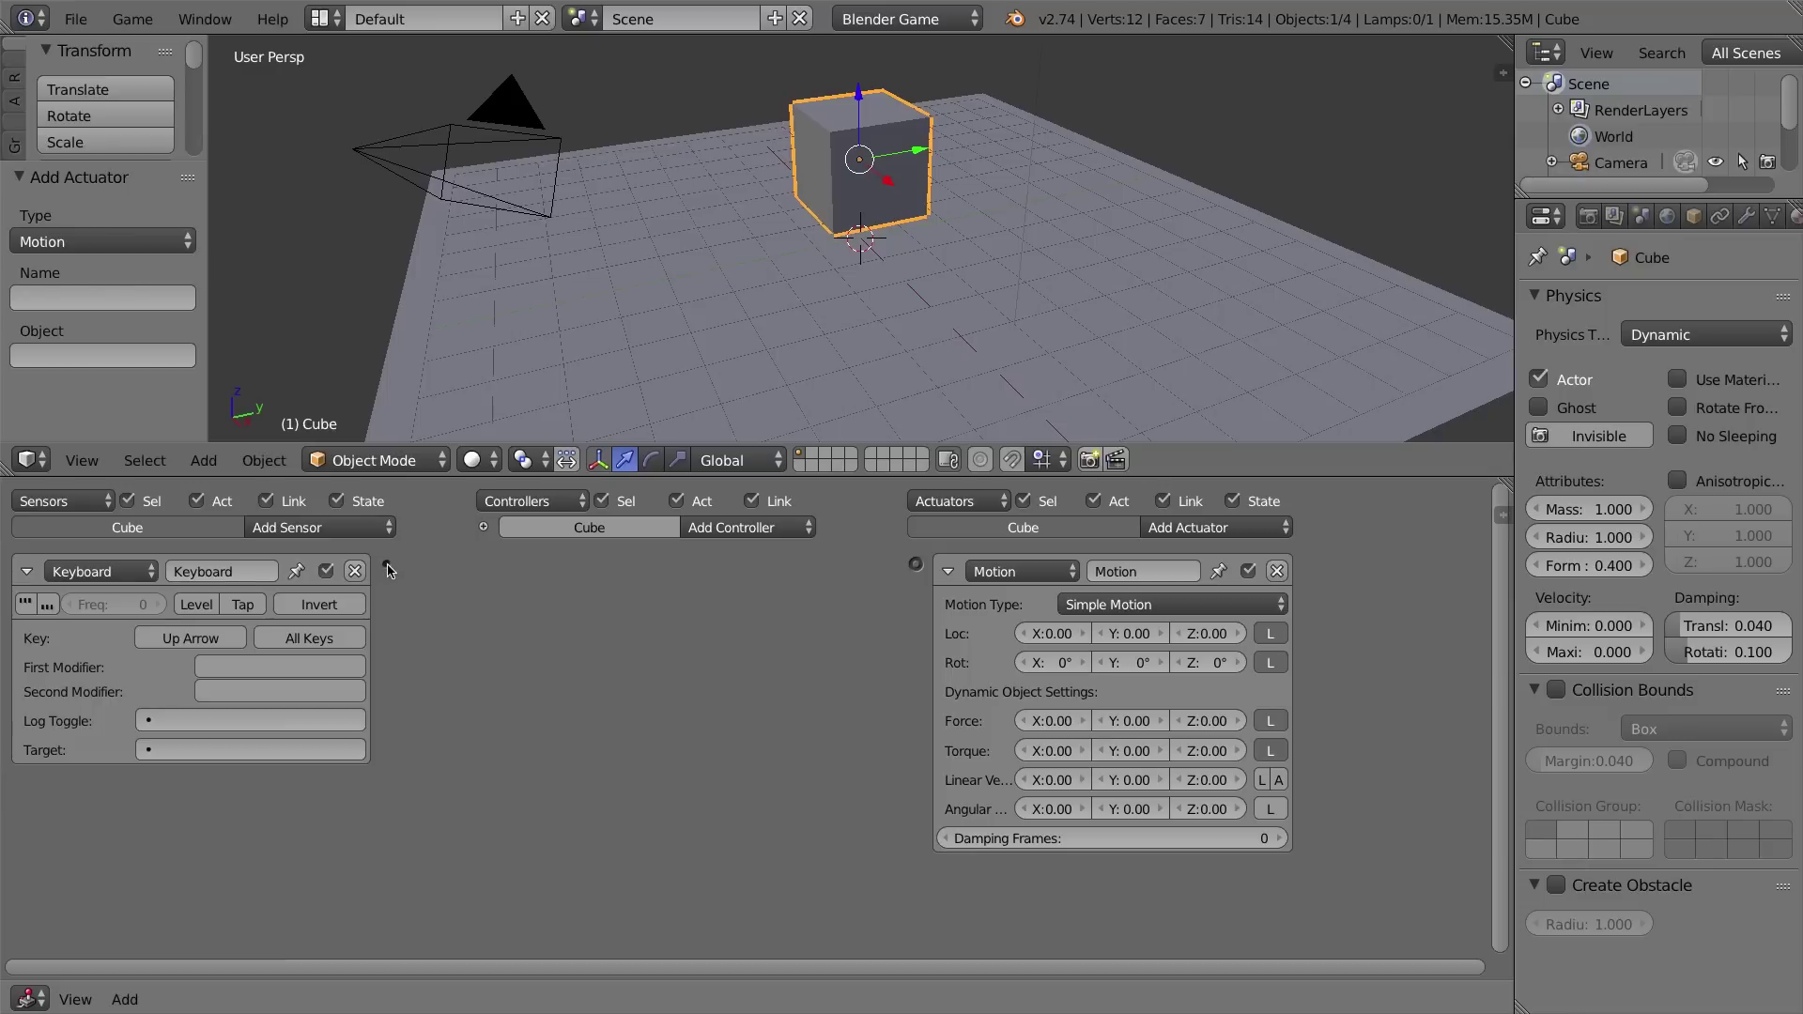
{"action": "left_click_drag", "start_coordinate": [388, 567], "coordinate": [918, 569]}
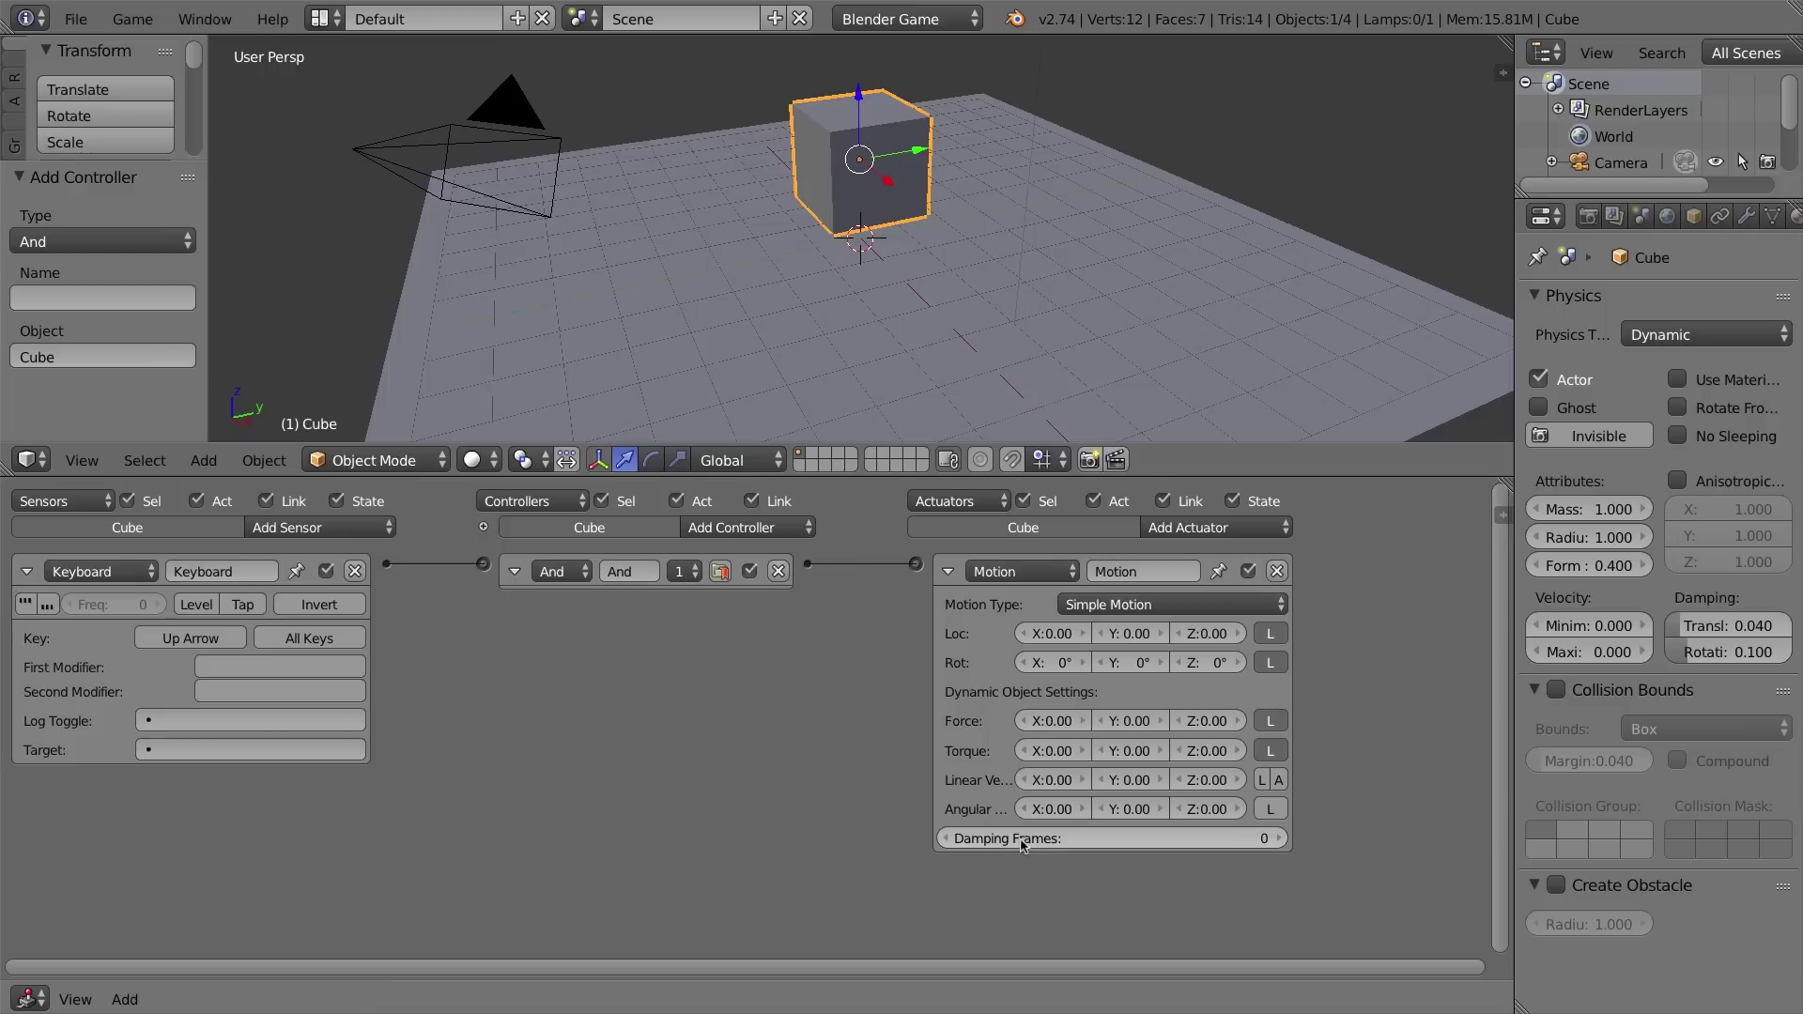
- Set the 3D view's transform orientation to Local
{"action": "middle_click_drag", "start_coordinate": [939, 321], "coordinate": [957, 235]}
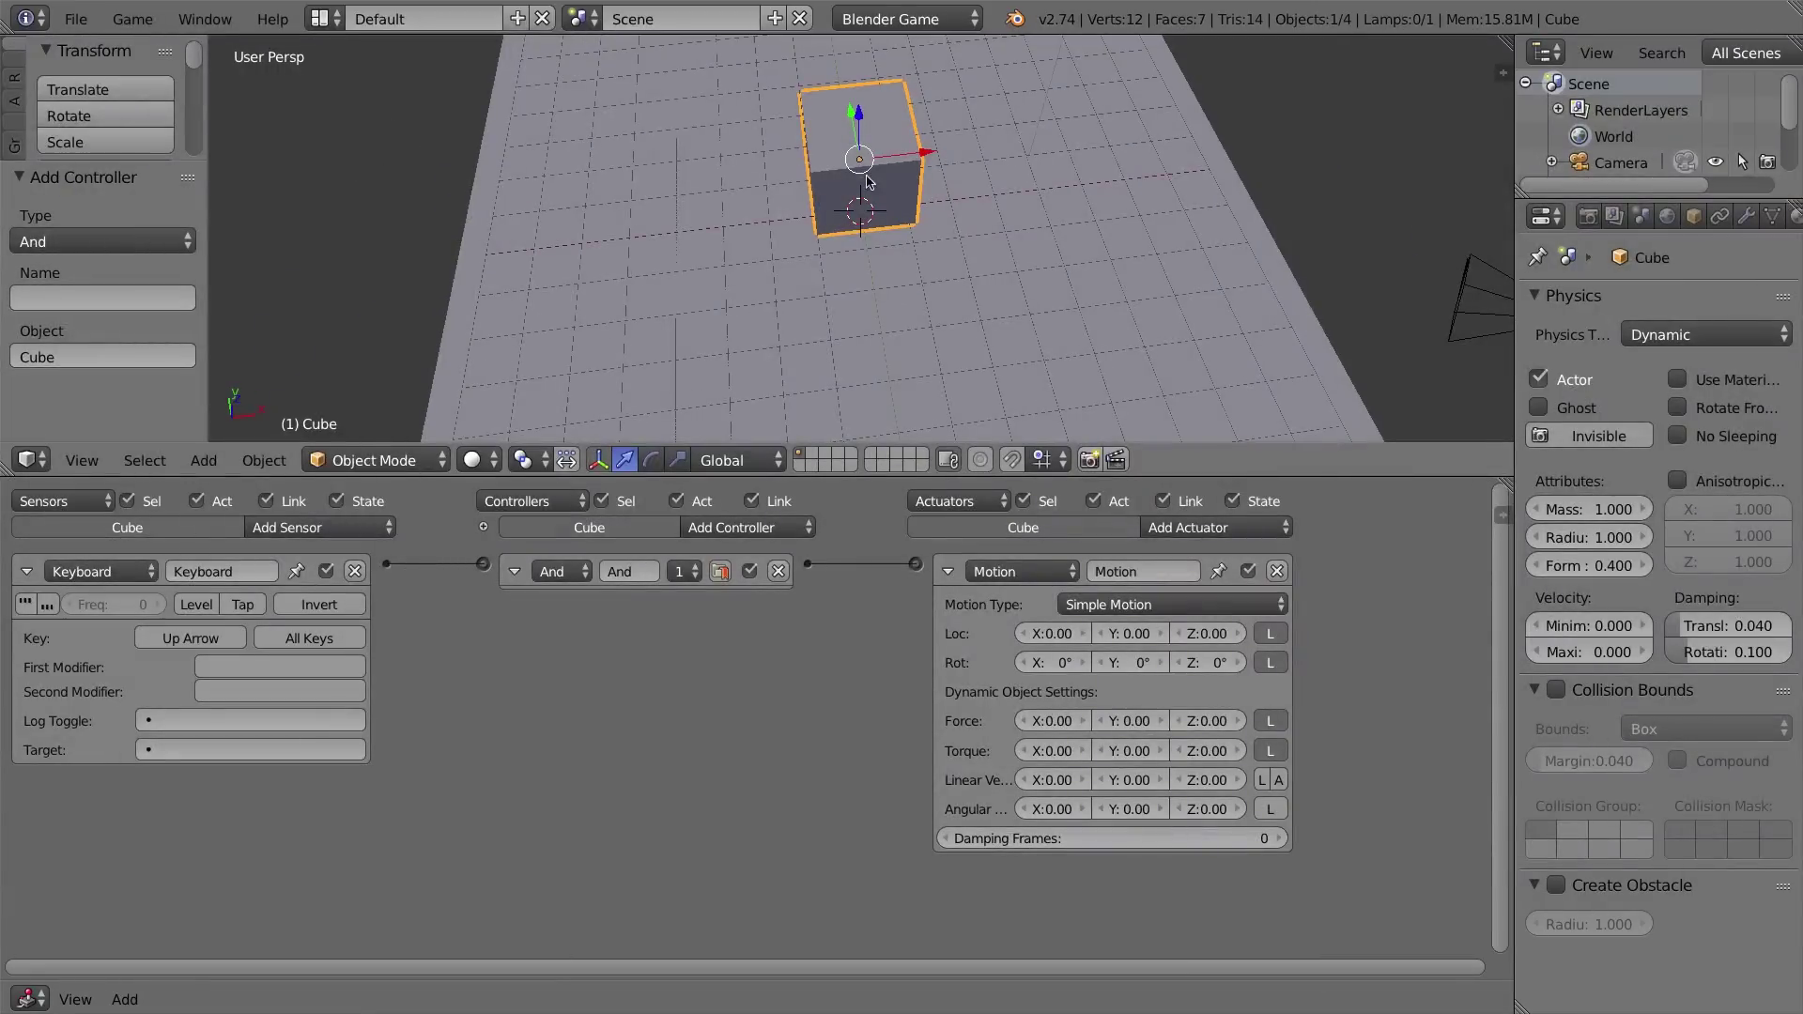
{"action": "middle_click_drag", "start_coordinate": [975, 156], "coordinate": [822, 149]}
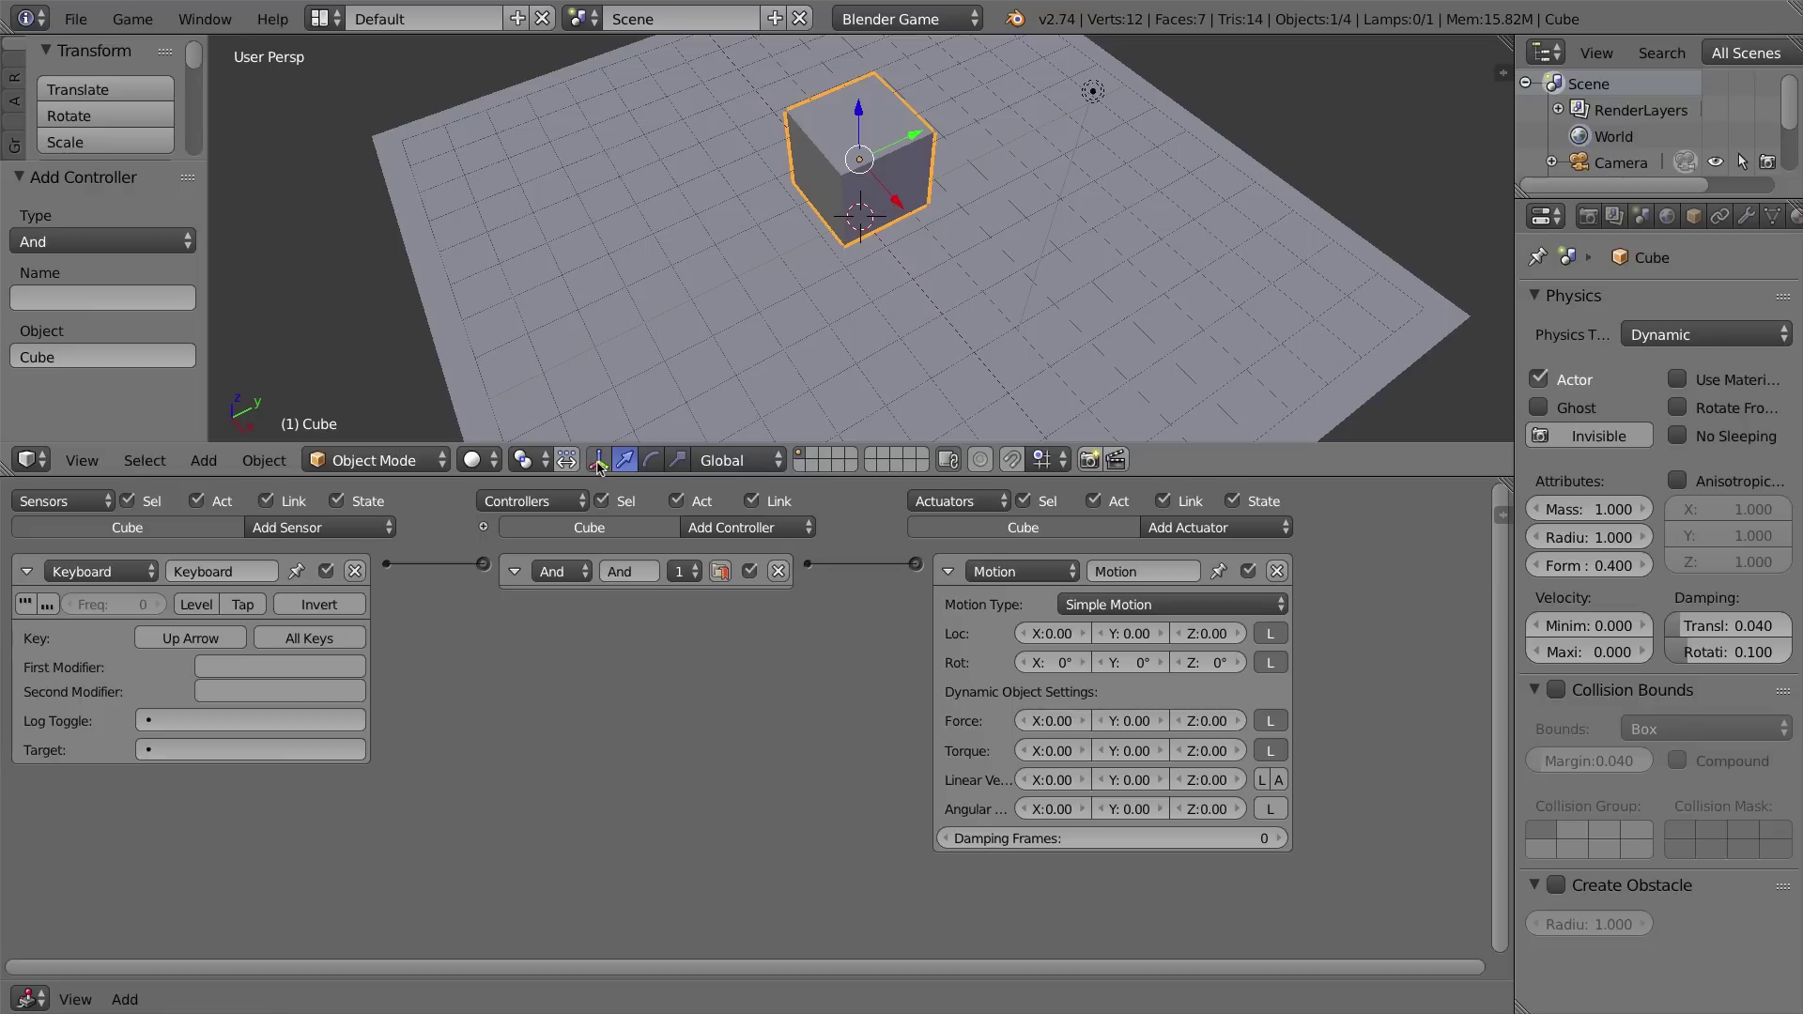
{"action": "left_click", "coordinate": [739, 463]}
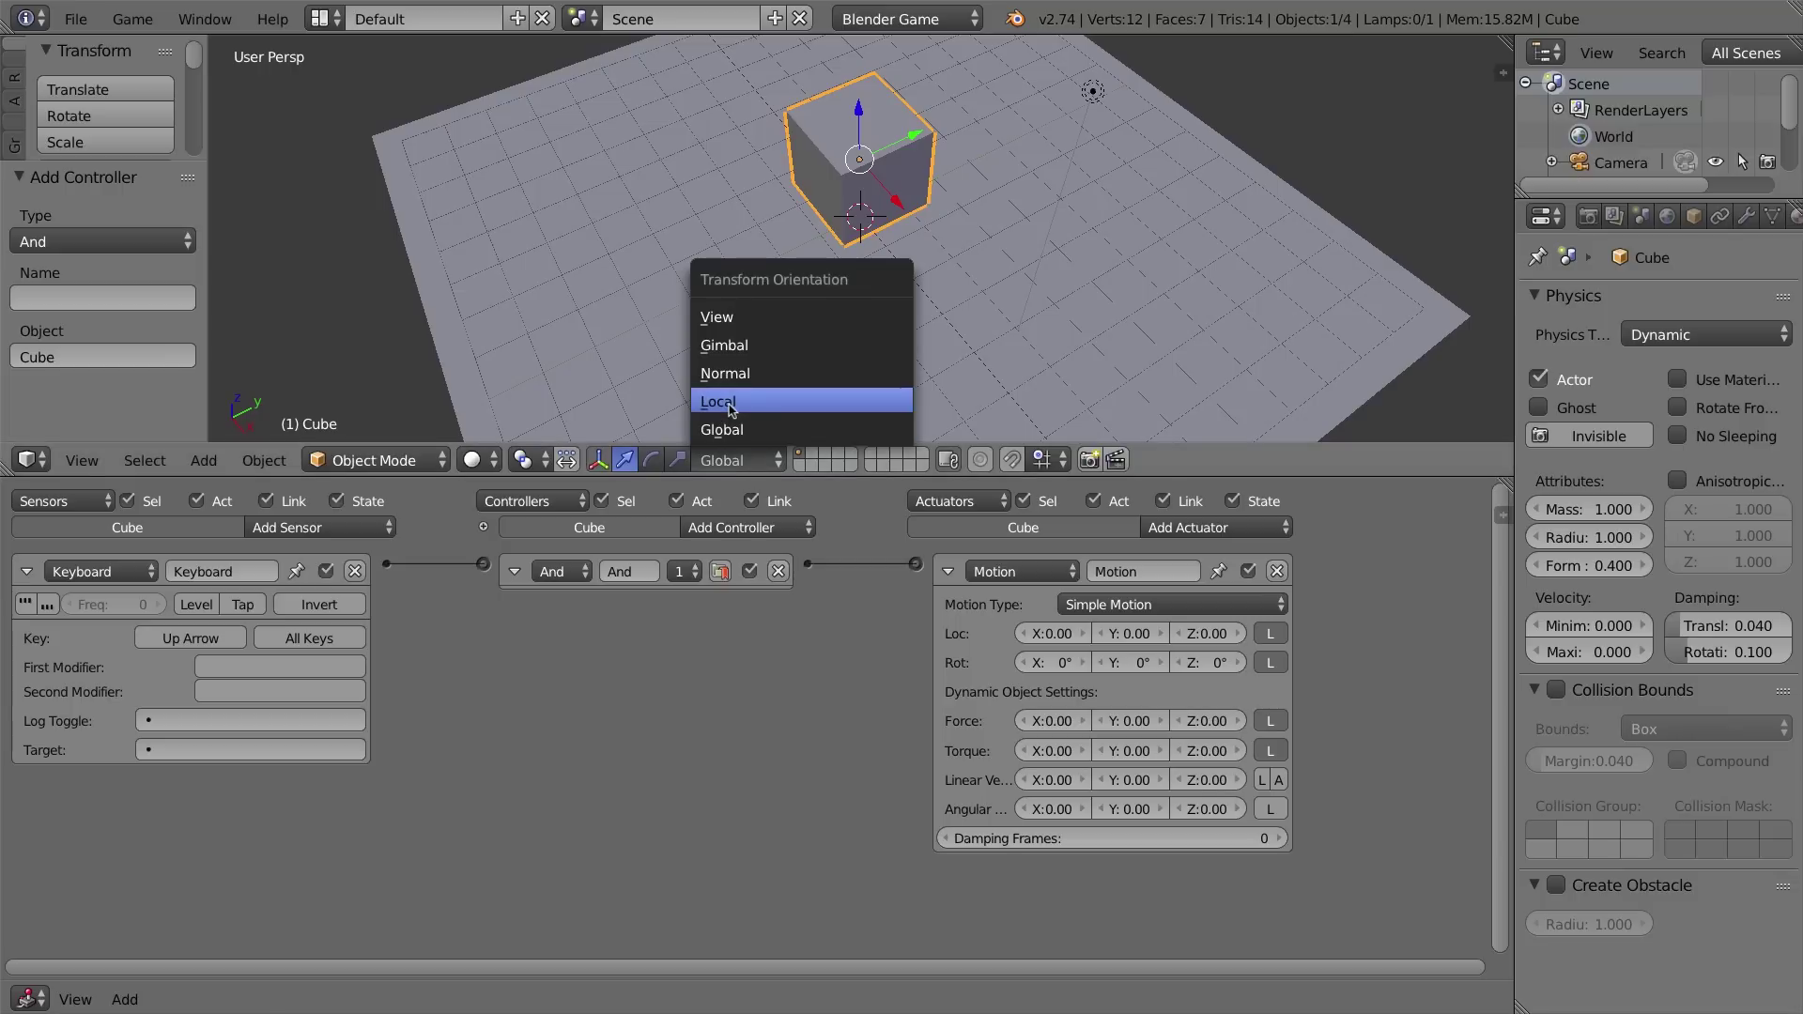
{"action": "left_click", "coordinate": [728, 406]}
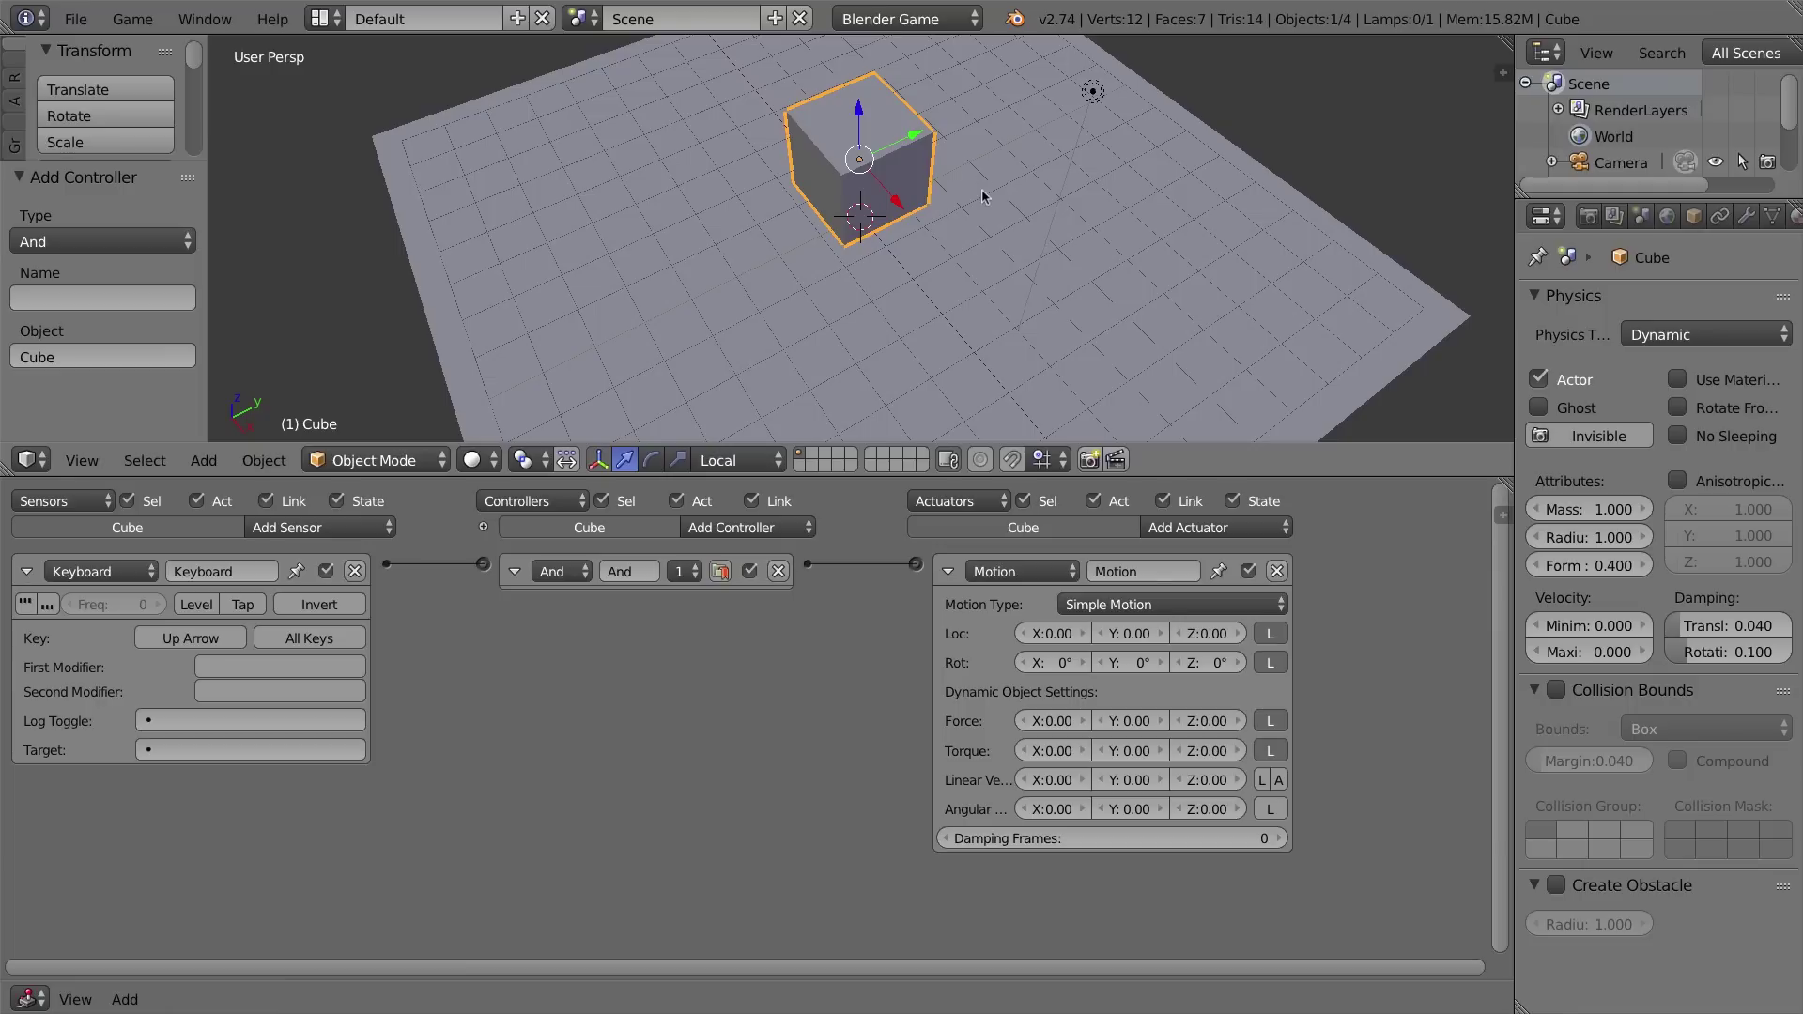
- Rotate the cube about 46° around the Z axis
{"action": "key", "text": "r"}
{"action": "key", "text": "z"}
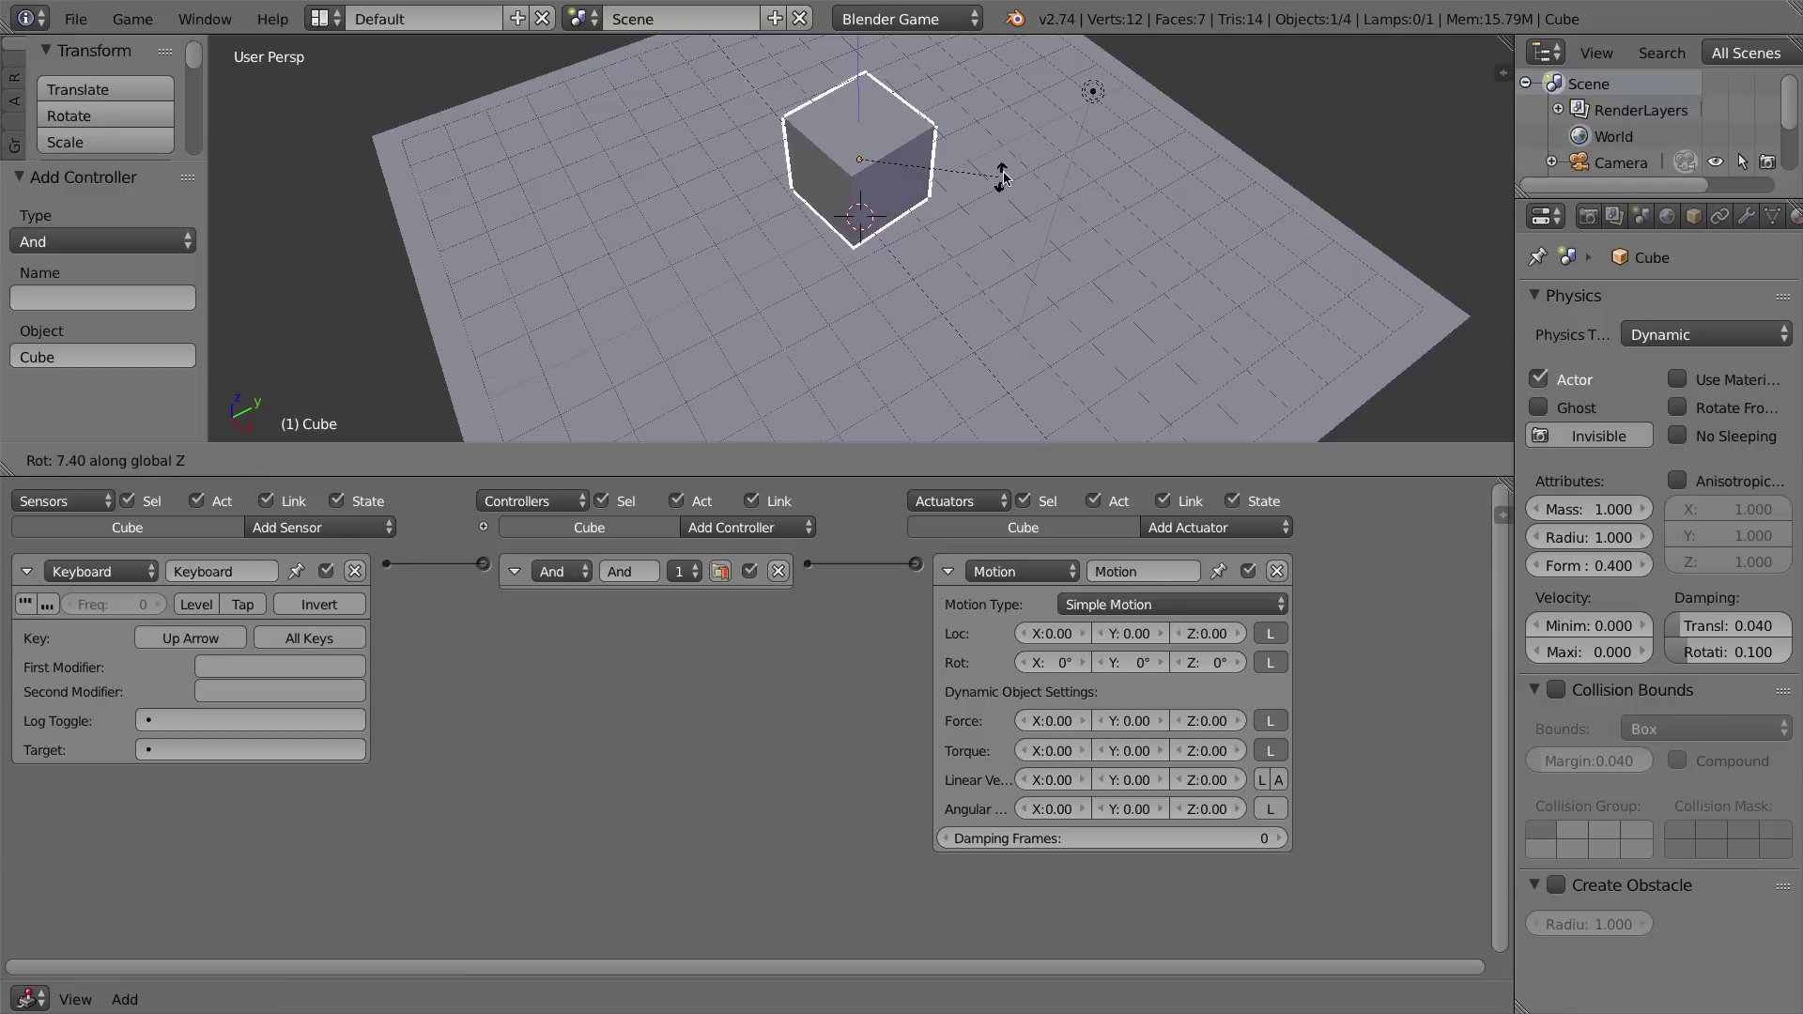
{"action": "left_click", "coordinate": [977, 91]}
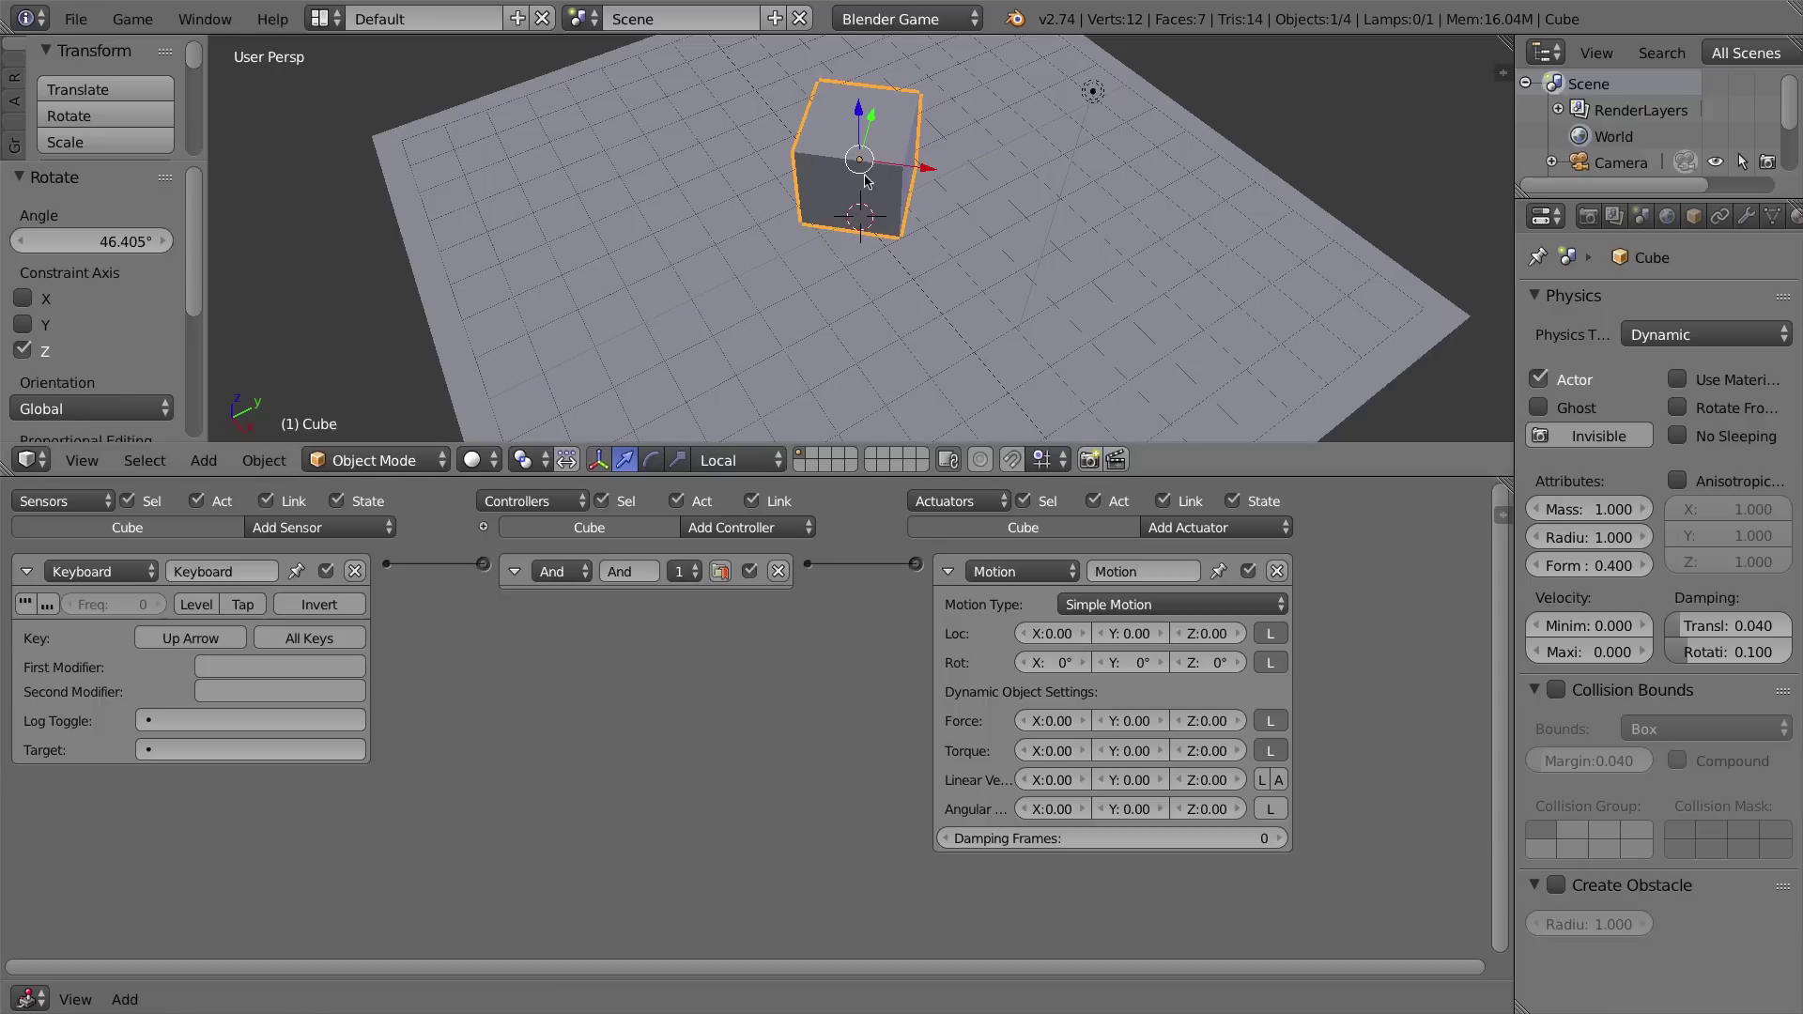
- Switch the transform orientation to Global and undo the cube's rotation
{"action": "left_click", "coordinate": [737, 460]}
{"action": "left_click", "coordinate": [741, 430]}
{"action": "key", "text": "ctrl+z"}
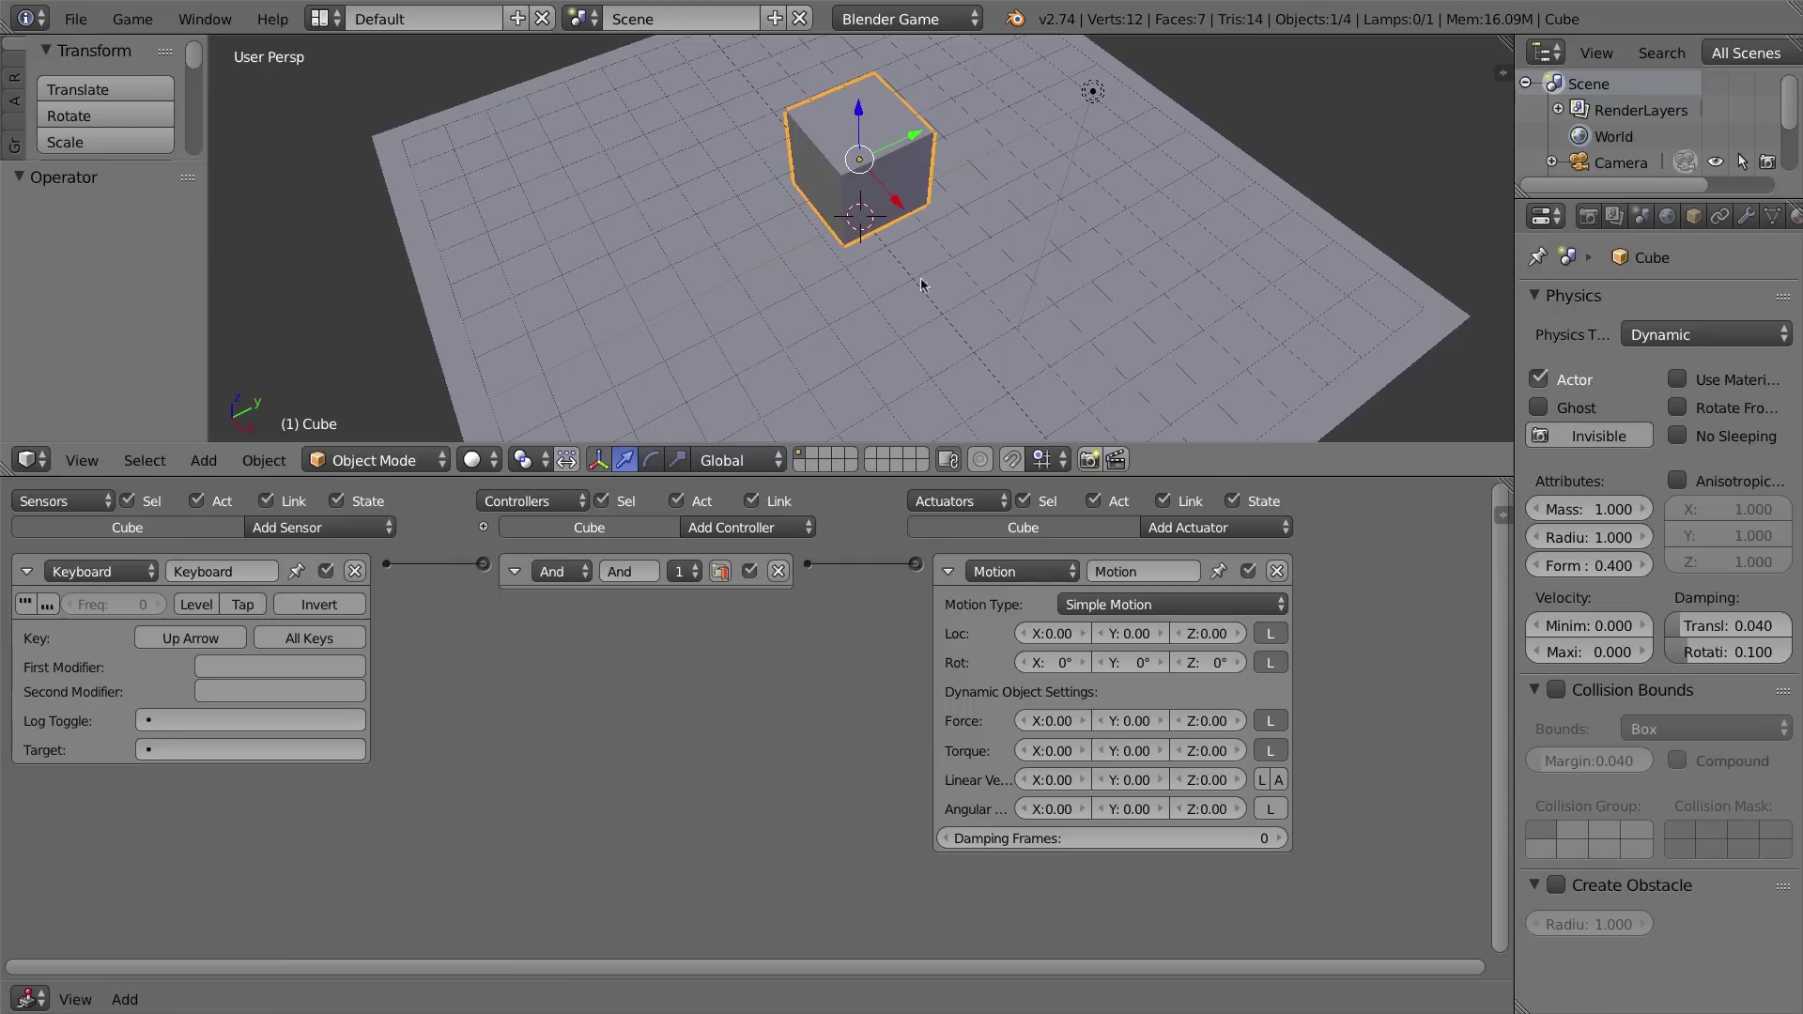
- Set the transform orientation back to Local so the manipulator follows the cube's own axes
{"action": "left_click", "coordinate": [740, 461]}
{"action": "left_click", "coordinate": [742, 400]}
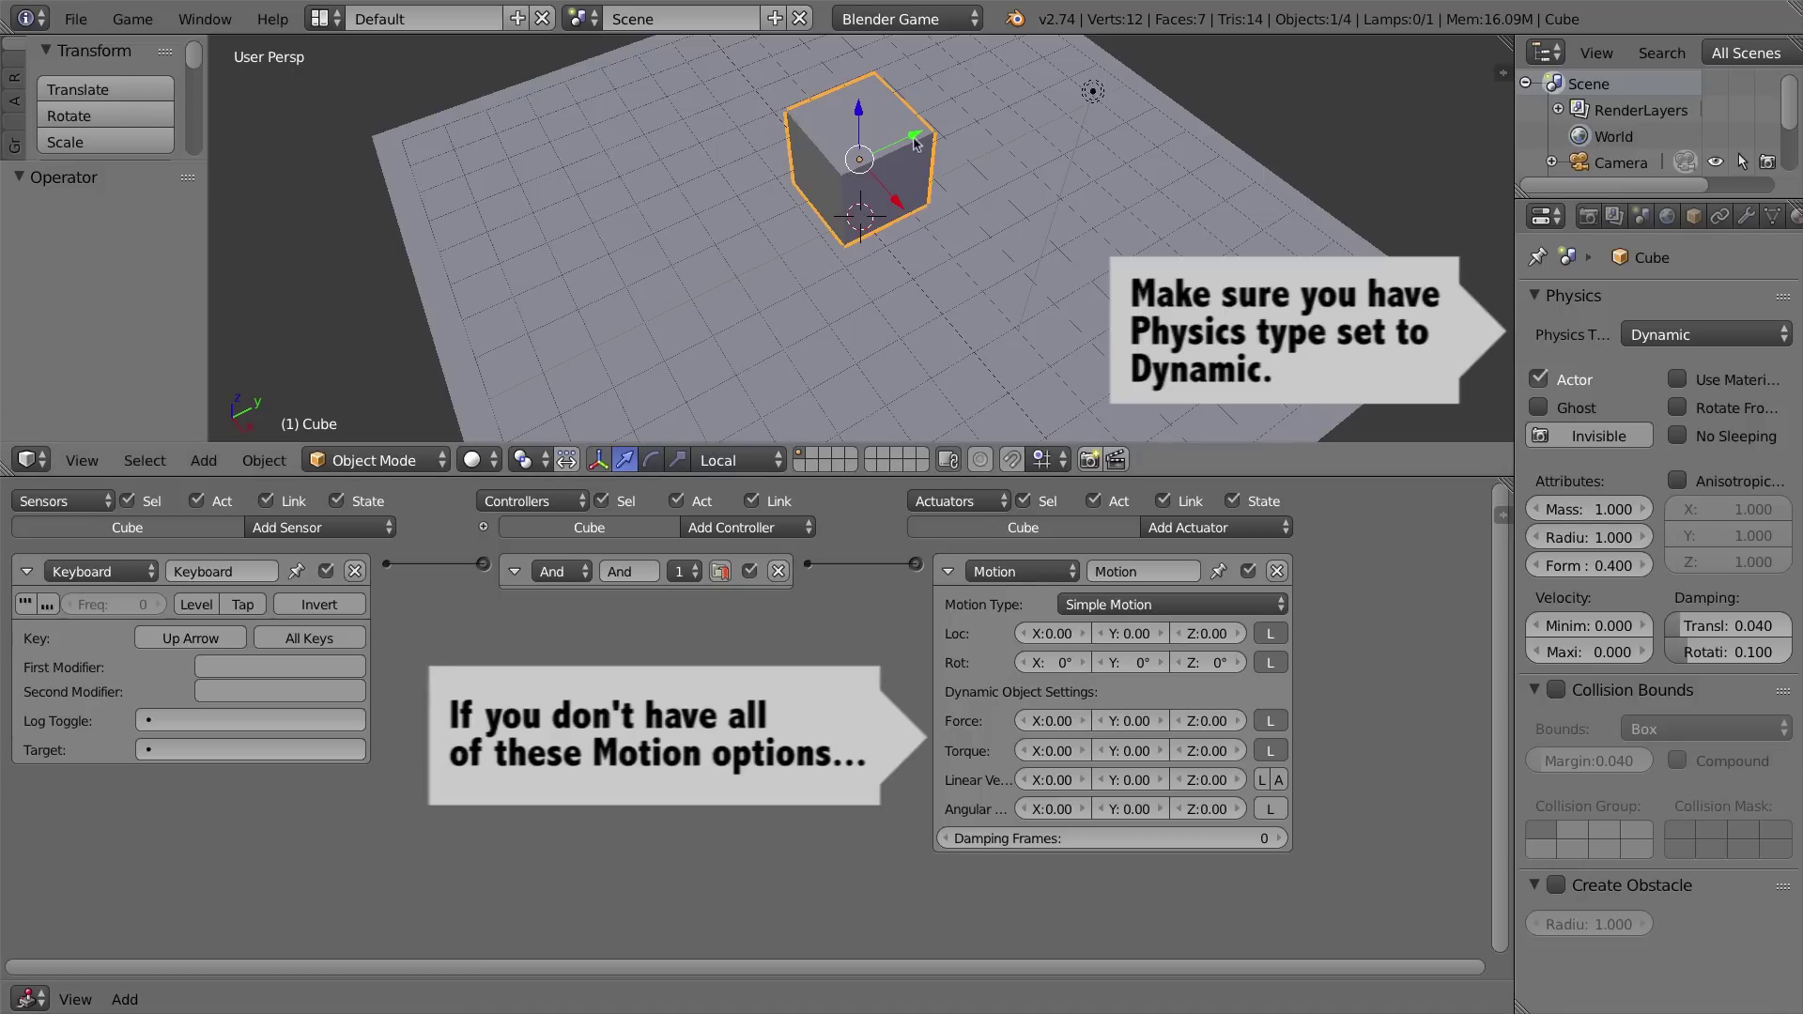
{"action": "middle_click_drag", "start_coordinate": [925, 173], "coordinate": [832, 162]}
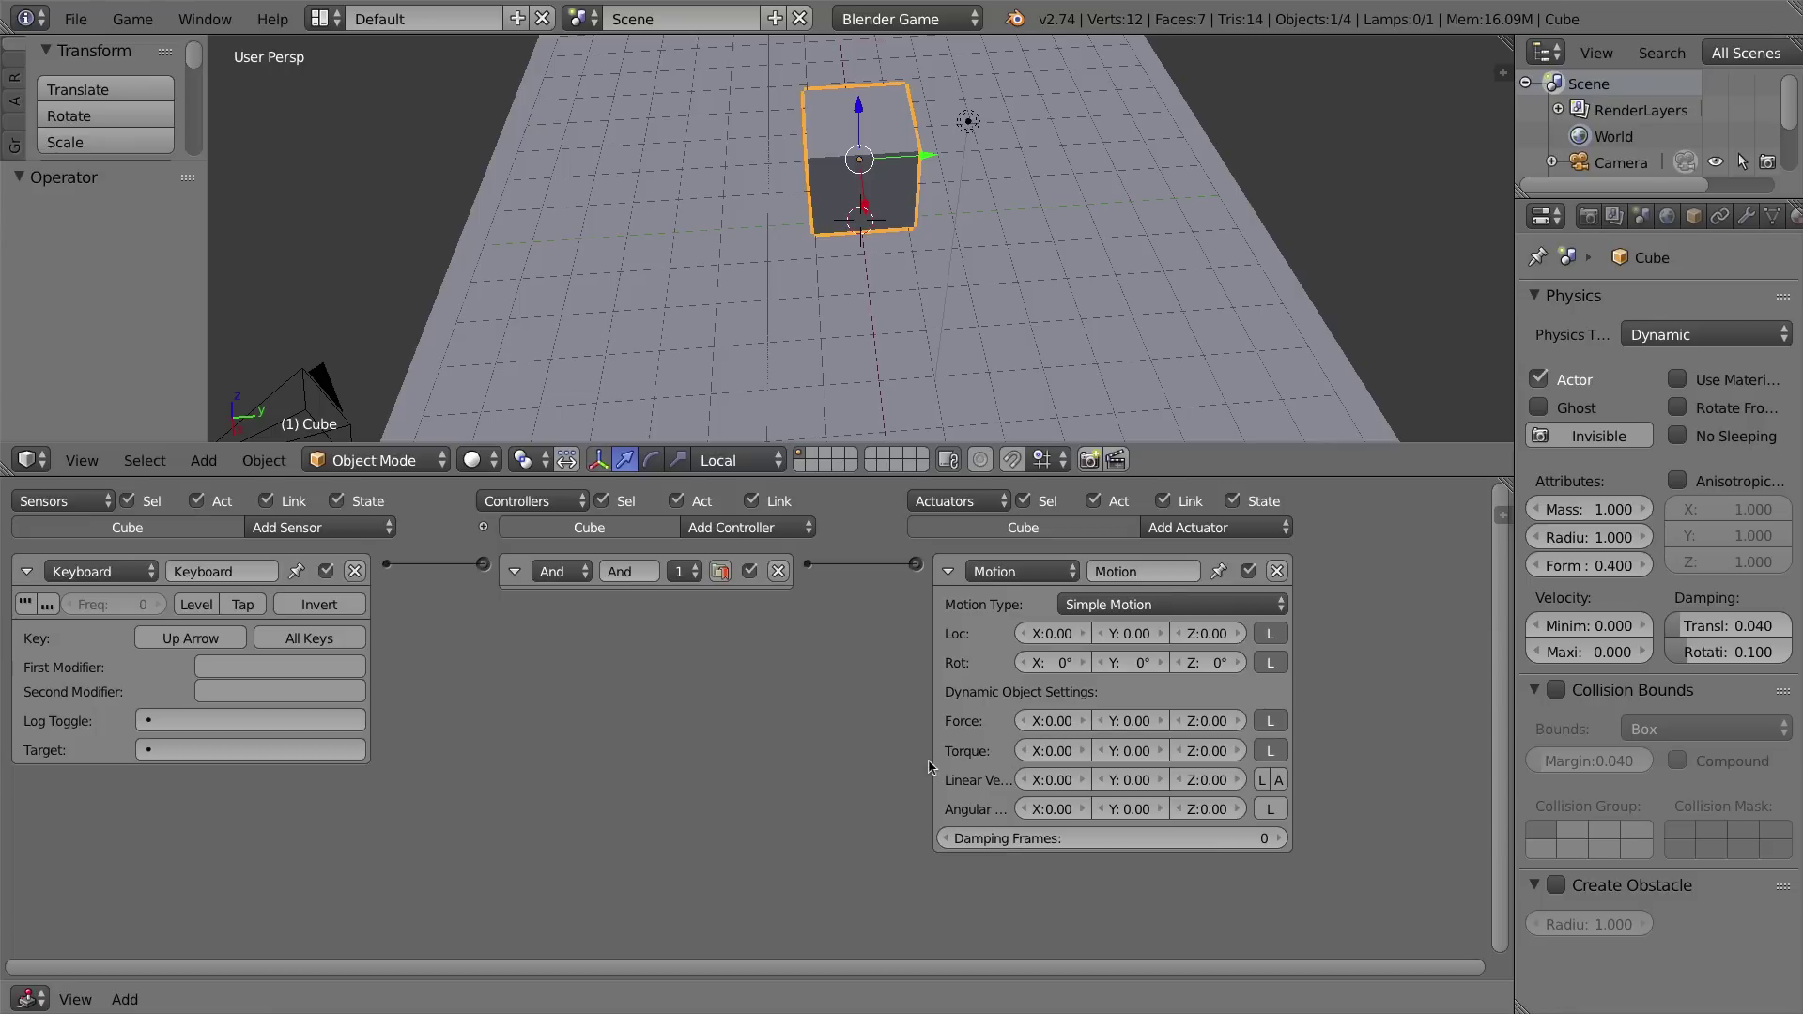
- Set the Motion actuator's Y linear velocity to 3 and make it use local coordinates
{"action": "scroll", "coordinate": [976, 788], "scroll_direction": "up", "scroll_amount": 2, "text": "ctrl"}
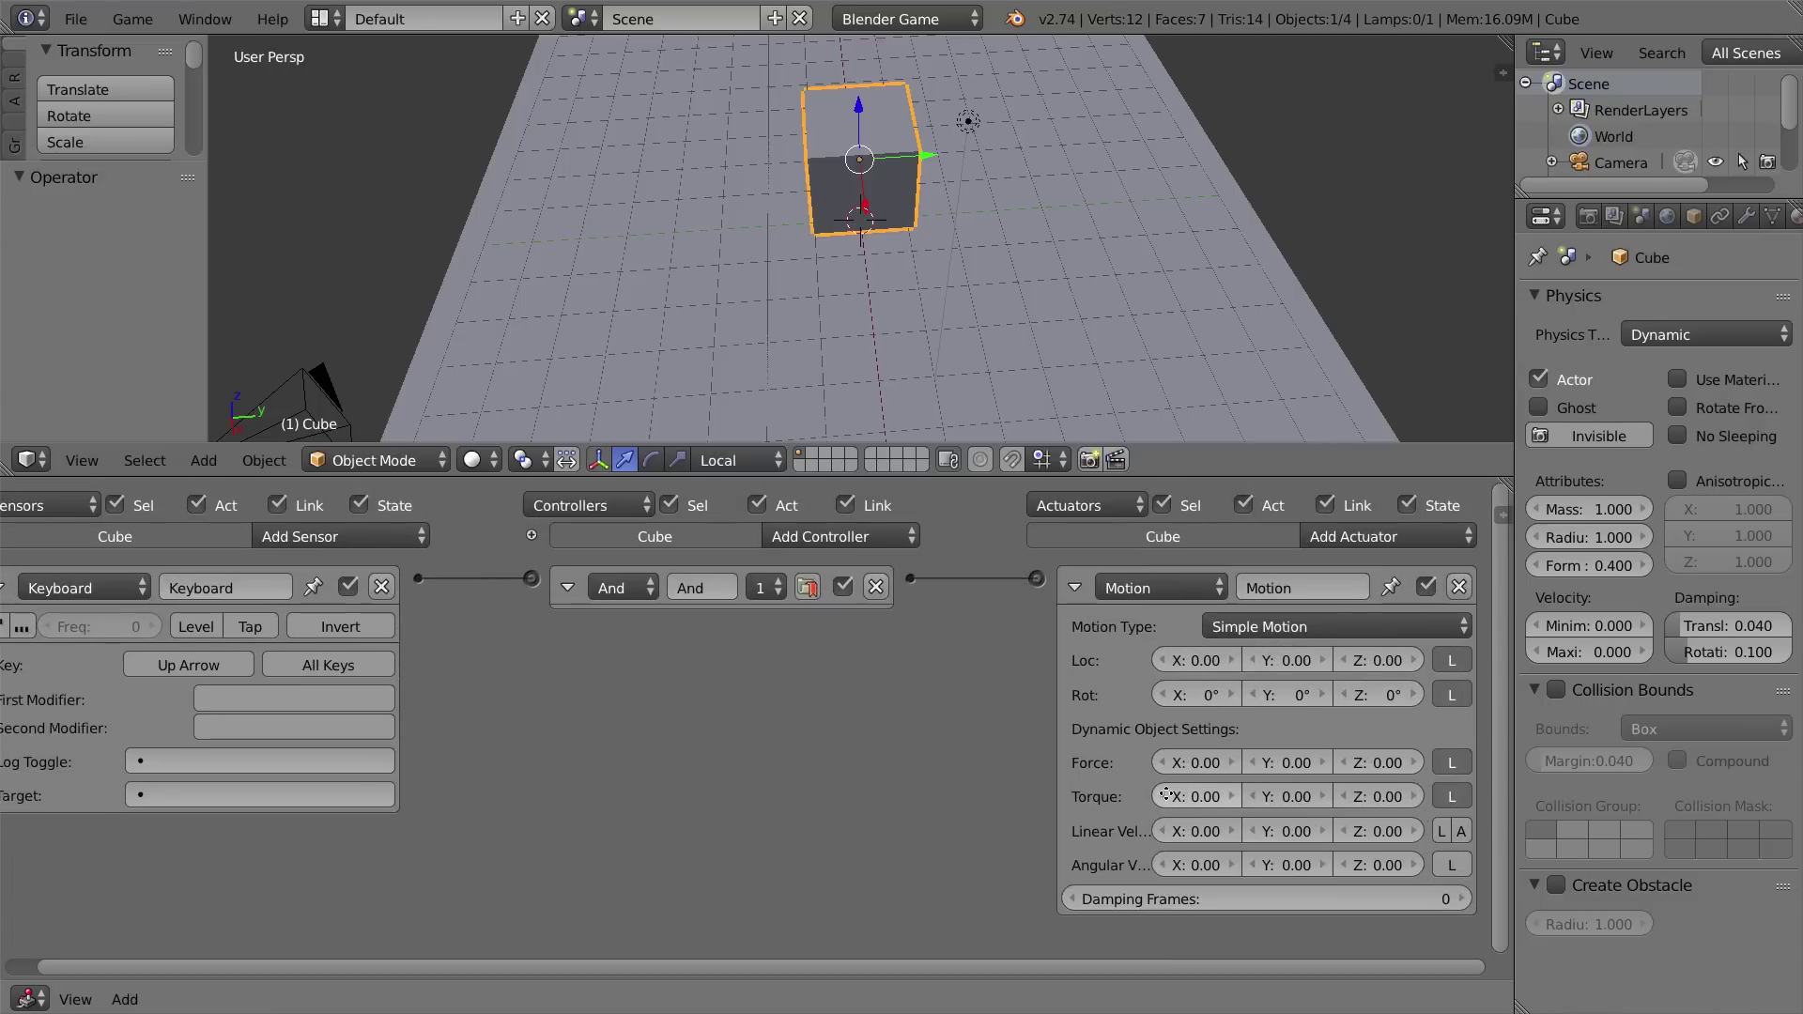
{"action": "left_click", "coordinate": [1287, 834]}
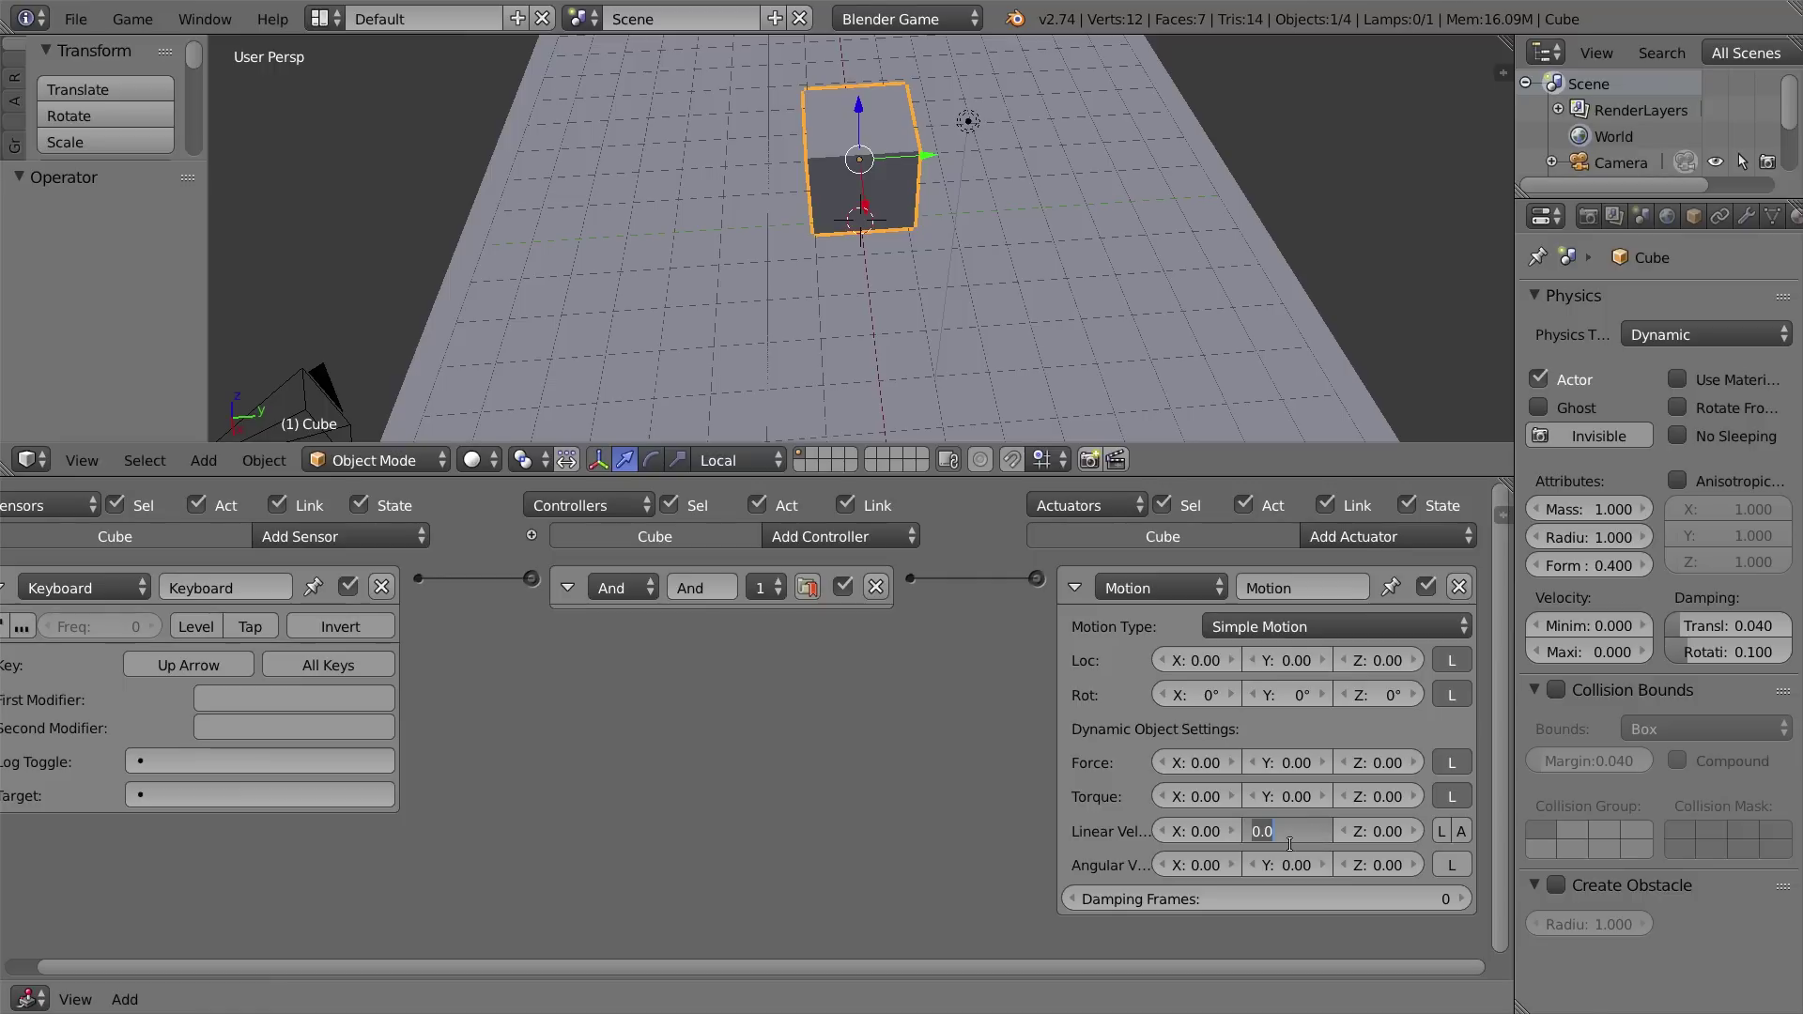
{"action": "type", "text": "3"}
{"action": "left_click", "coordinate": [1443, 832]}
{"action": "scroll", "coordinate": [554, 713], "scroll_direction": "left", "scroll_amount": 1, "text": "ctrl"}
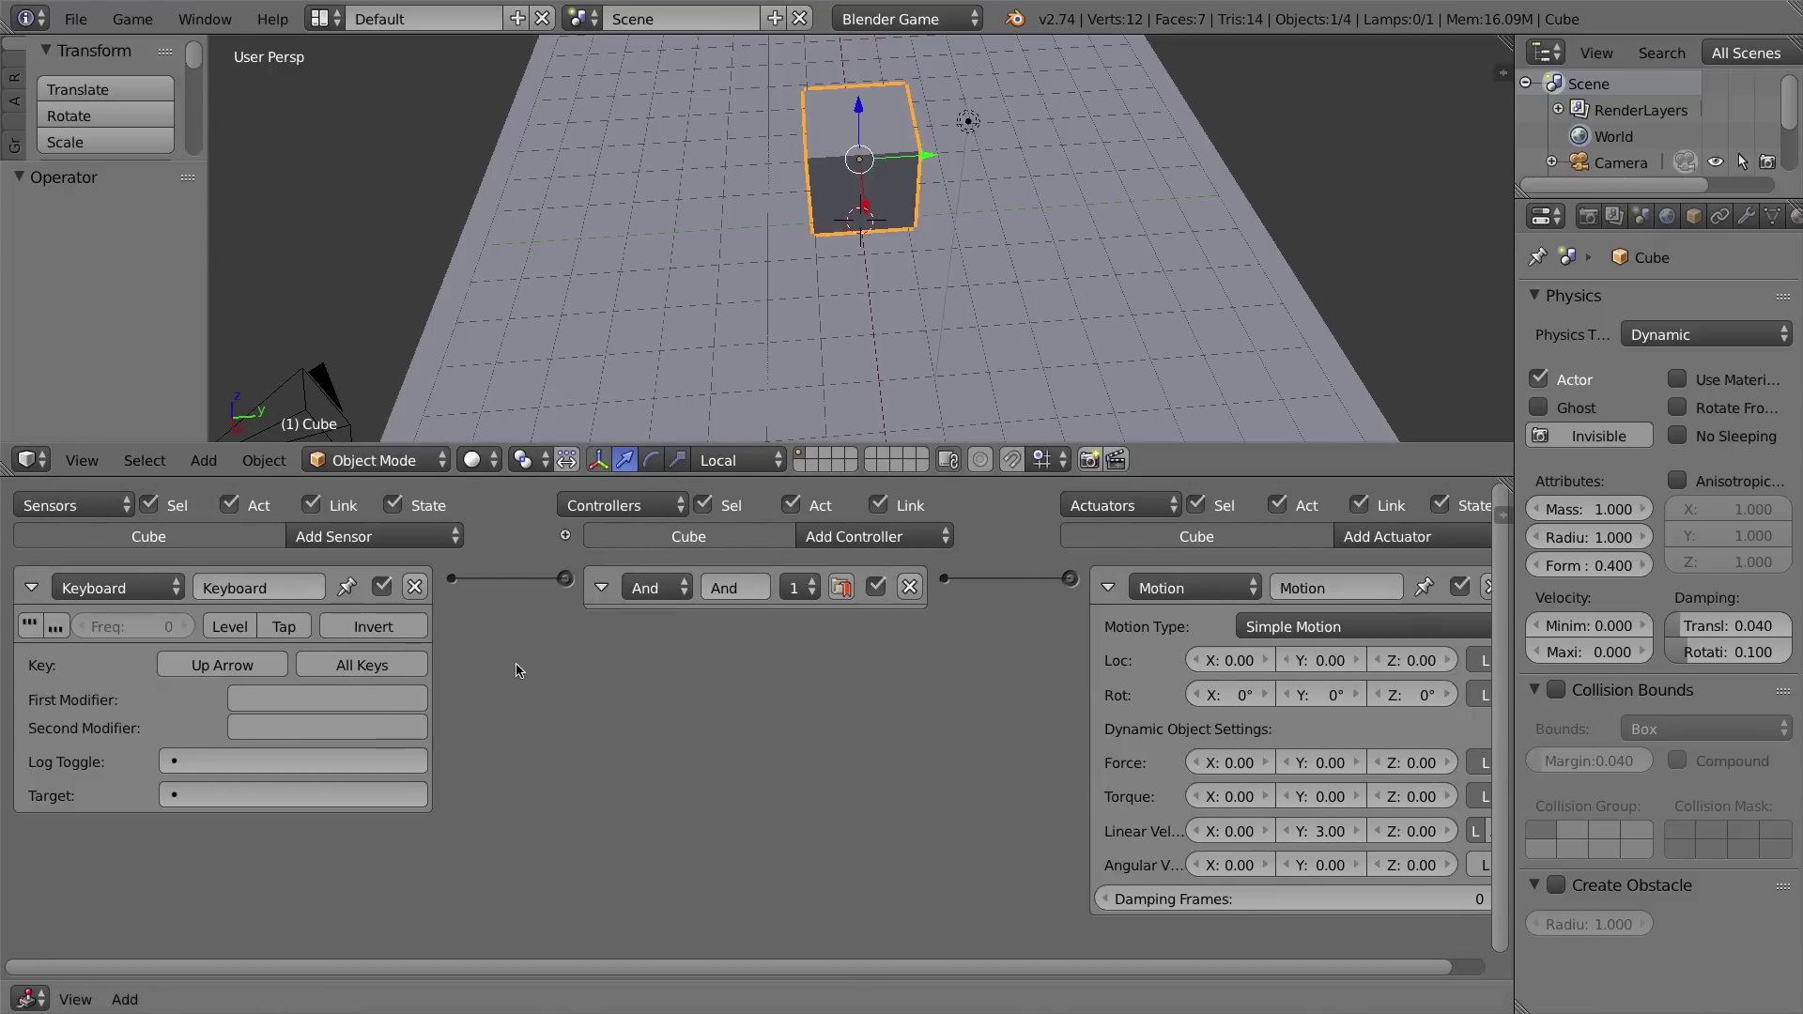
- Run the game, test moving the cube with the Up Arrow control, and stop the game
{"action": "scroll", "coordinate": [774, 246], "scroll_direction": "down", "scroll_amount": 3}
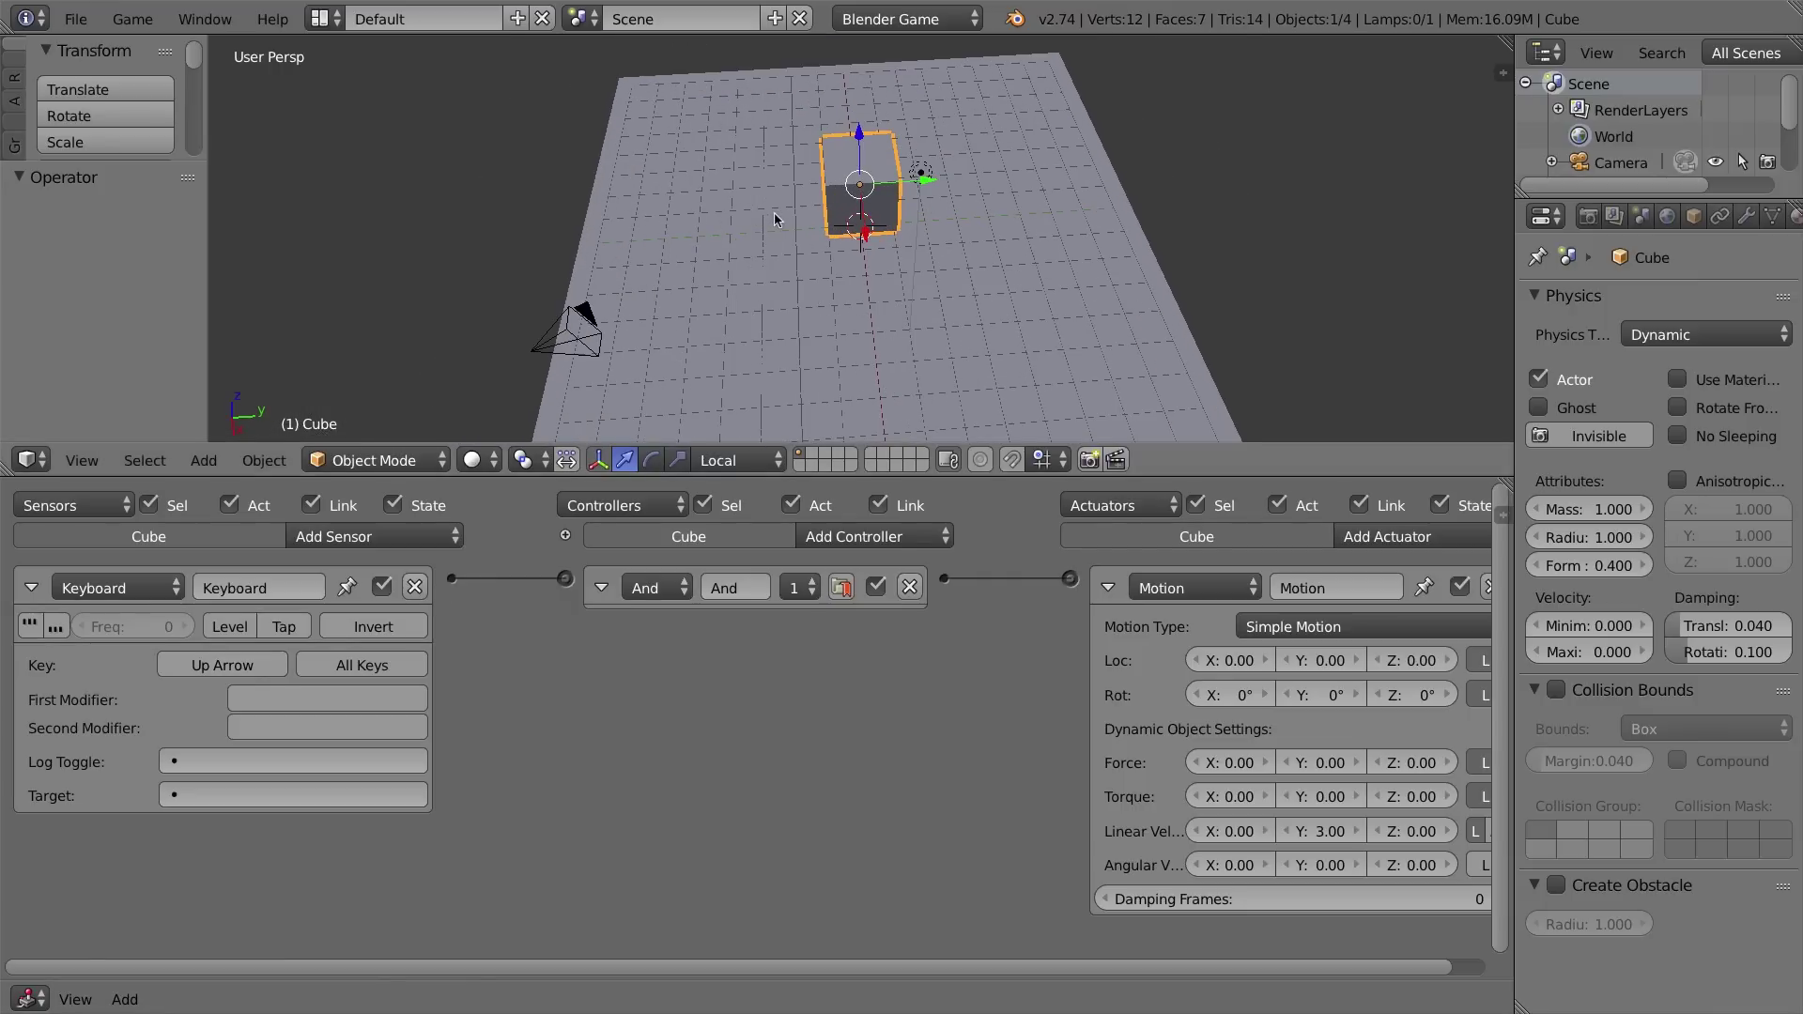
{"action": "key", "text": "p"}
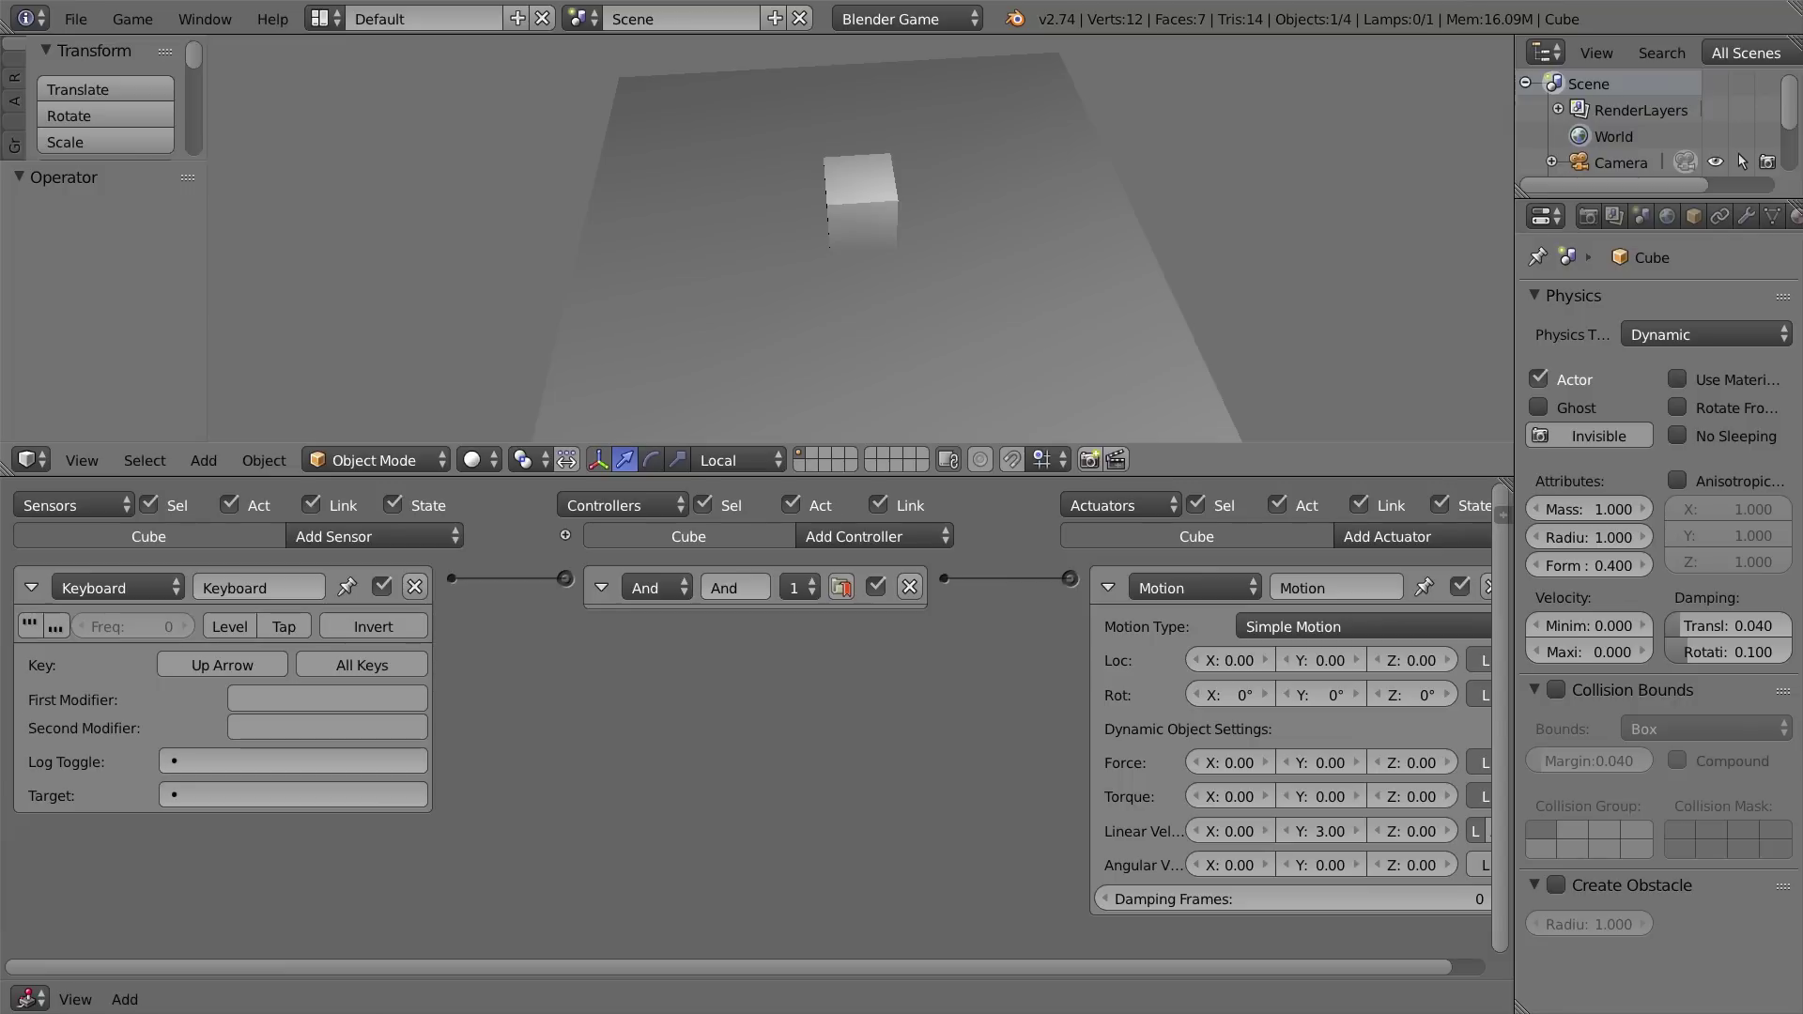
{"action": "key", "text": "Up"}
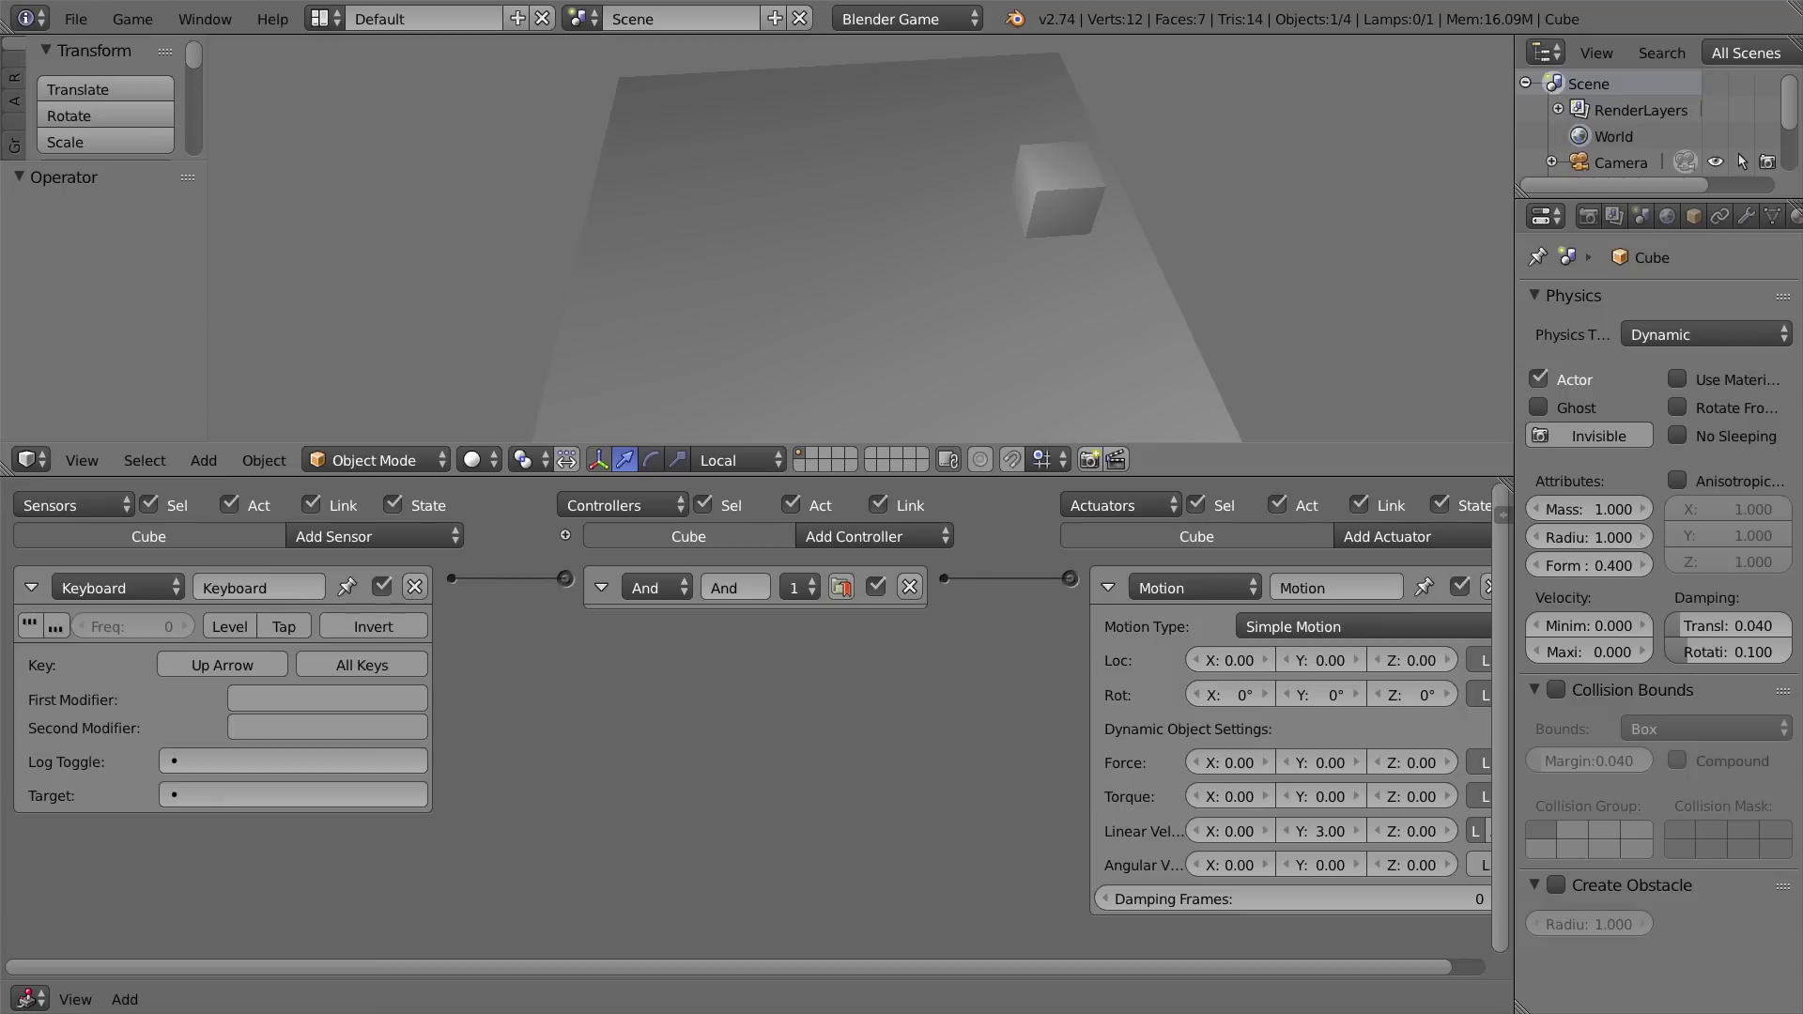
{"action": "key", "text": "Up"}
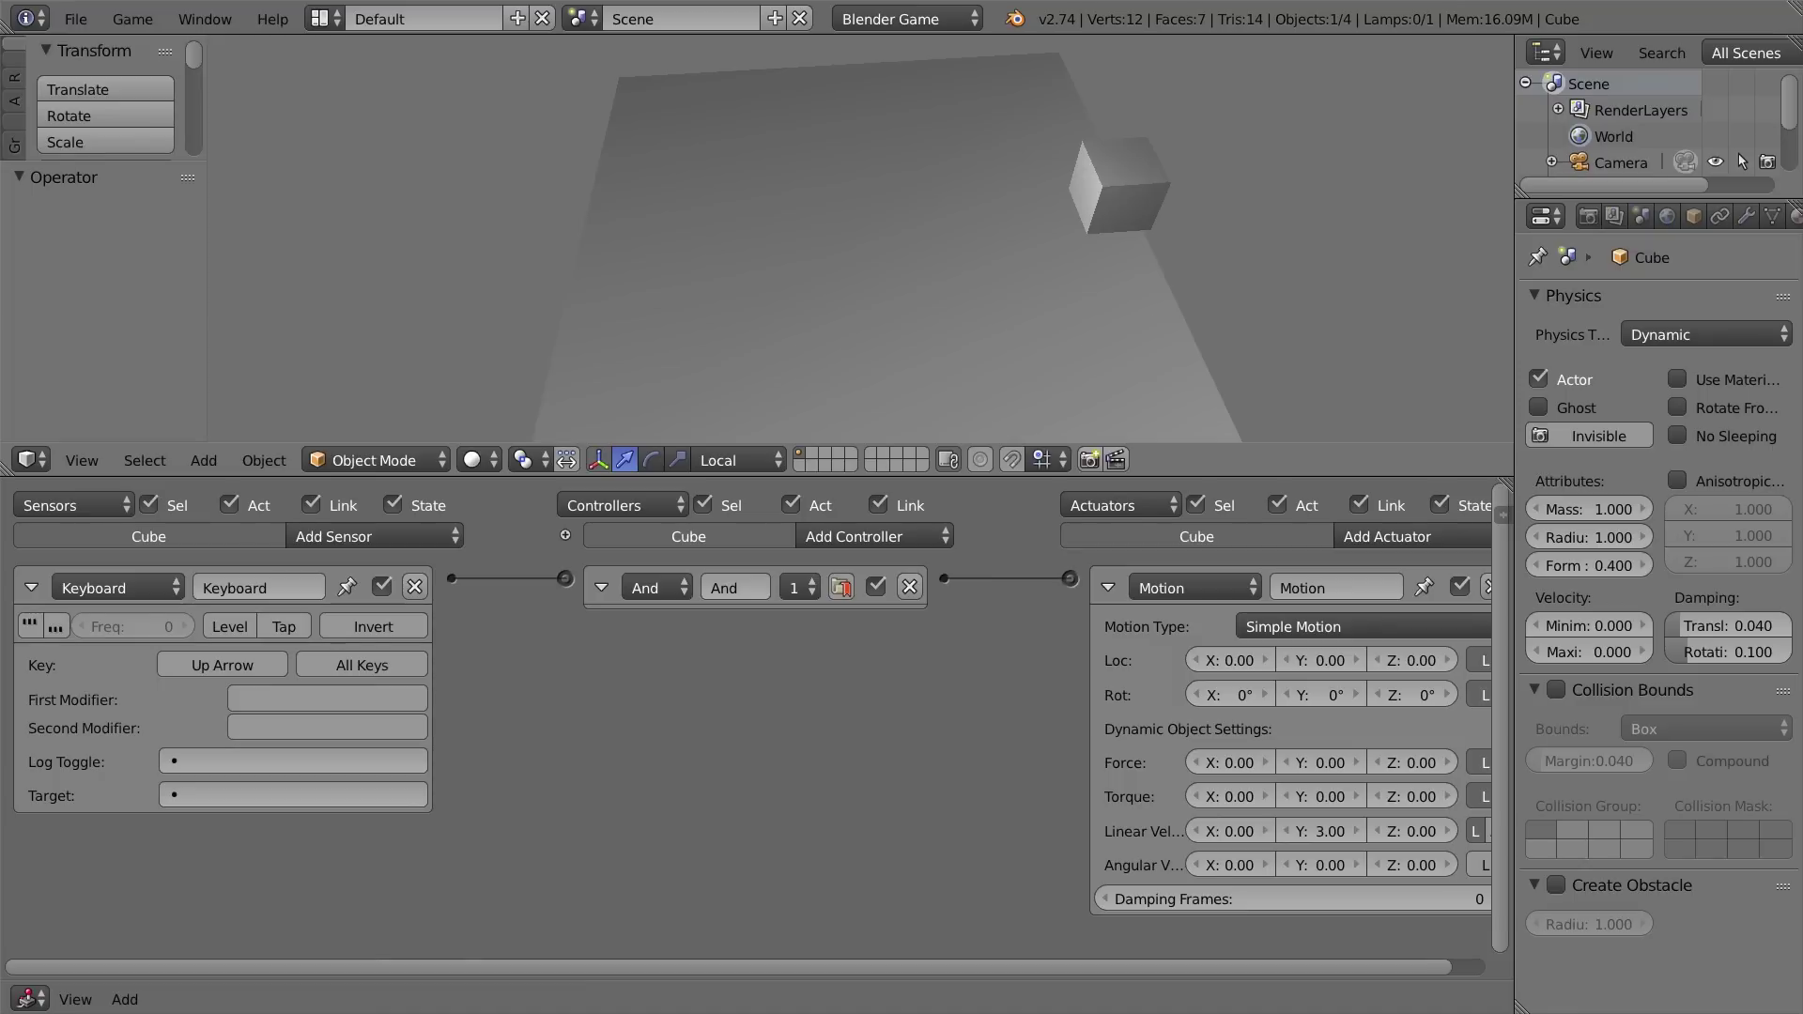
{"action": "key", "text": "Escape"}
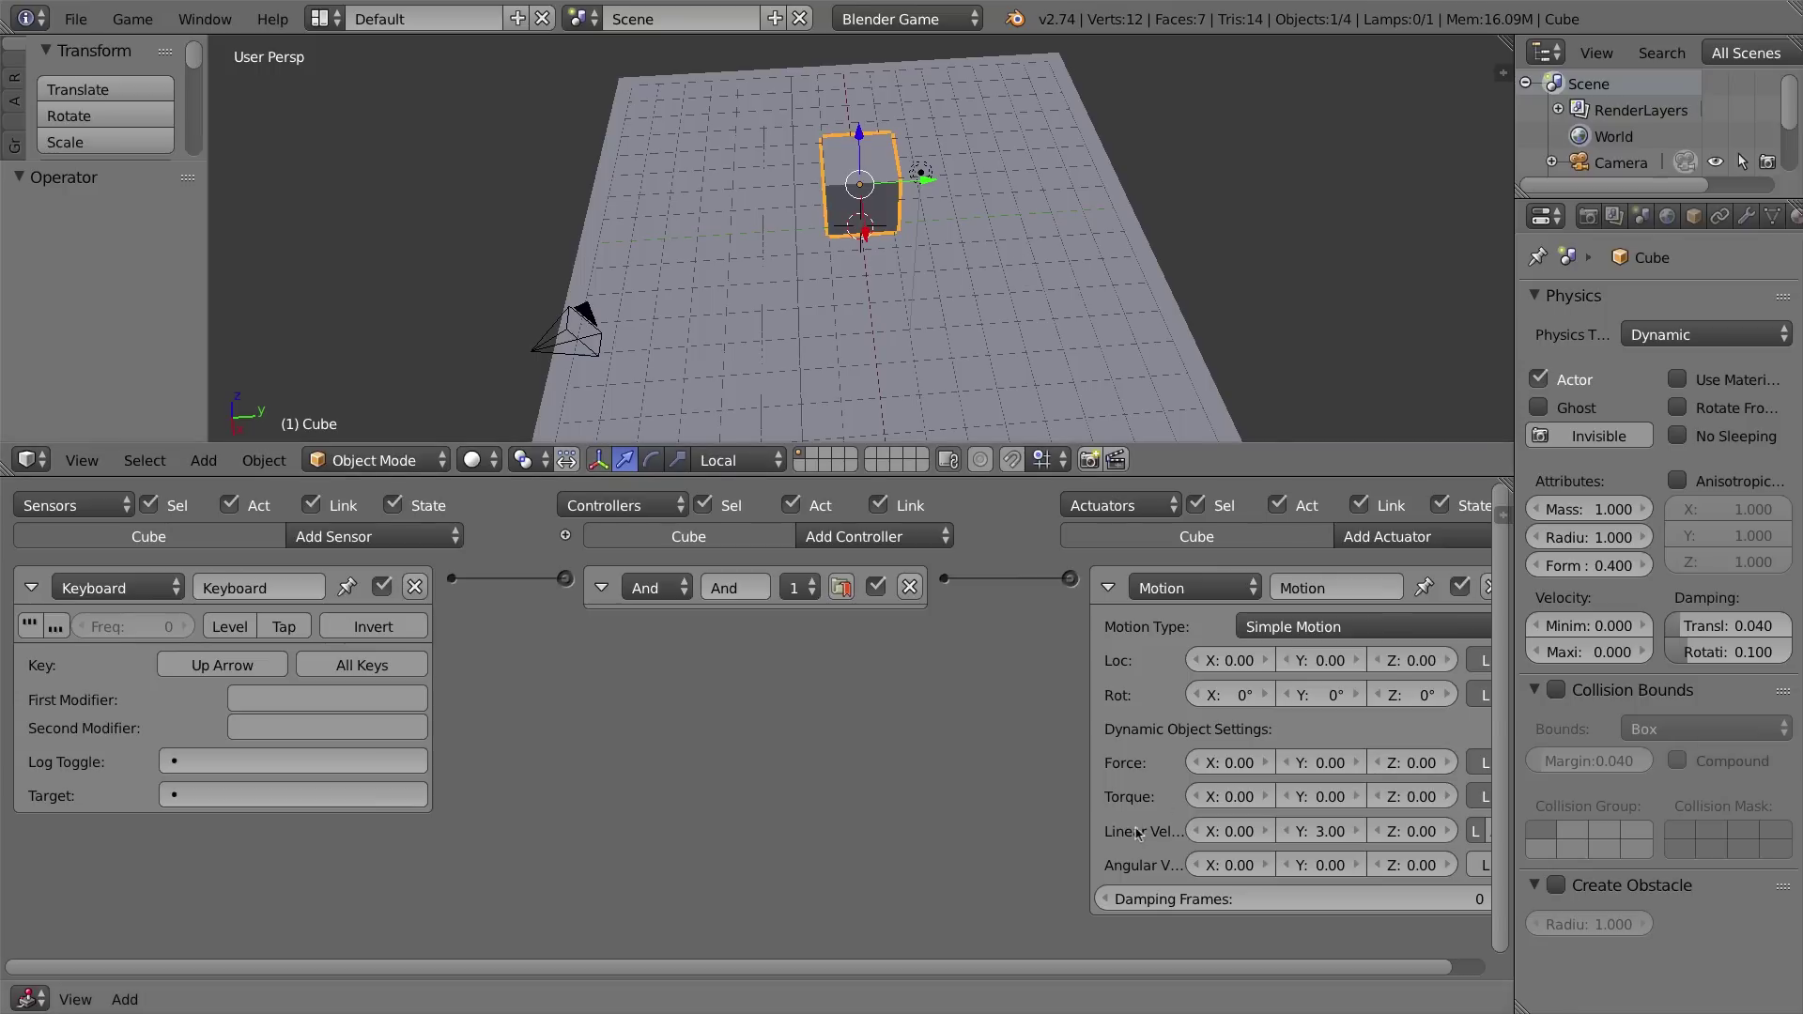
- Set the Motion actuator's Y linear velocity to 0 and its Y Loc value to 3
{"action": "left_click", "coordinate": [1326, 832]}
{"action": "type", "text": "0"}
{"action": "key", "text": "Return"}
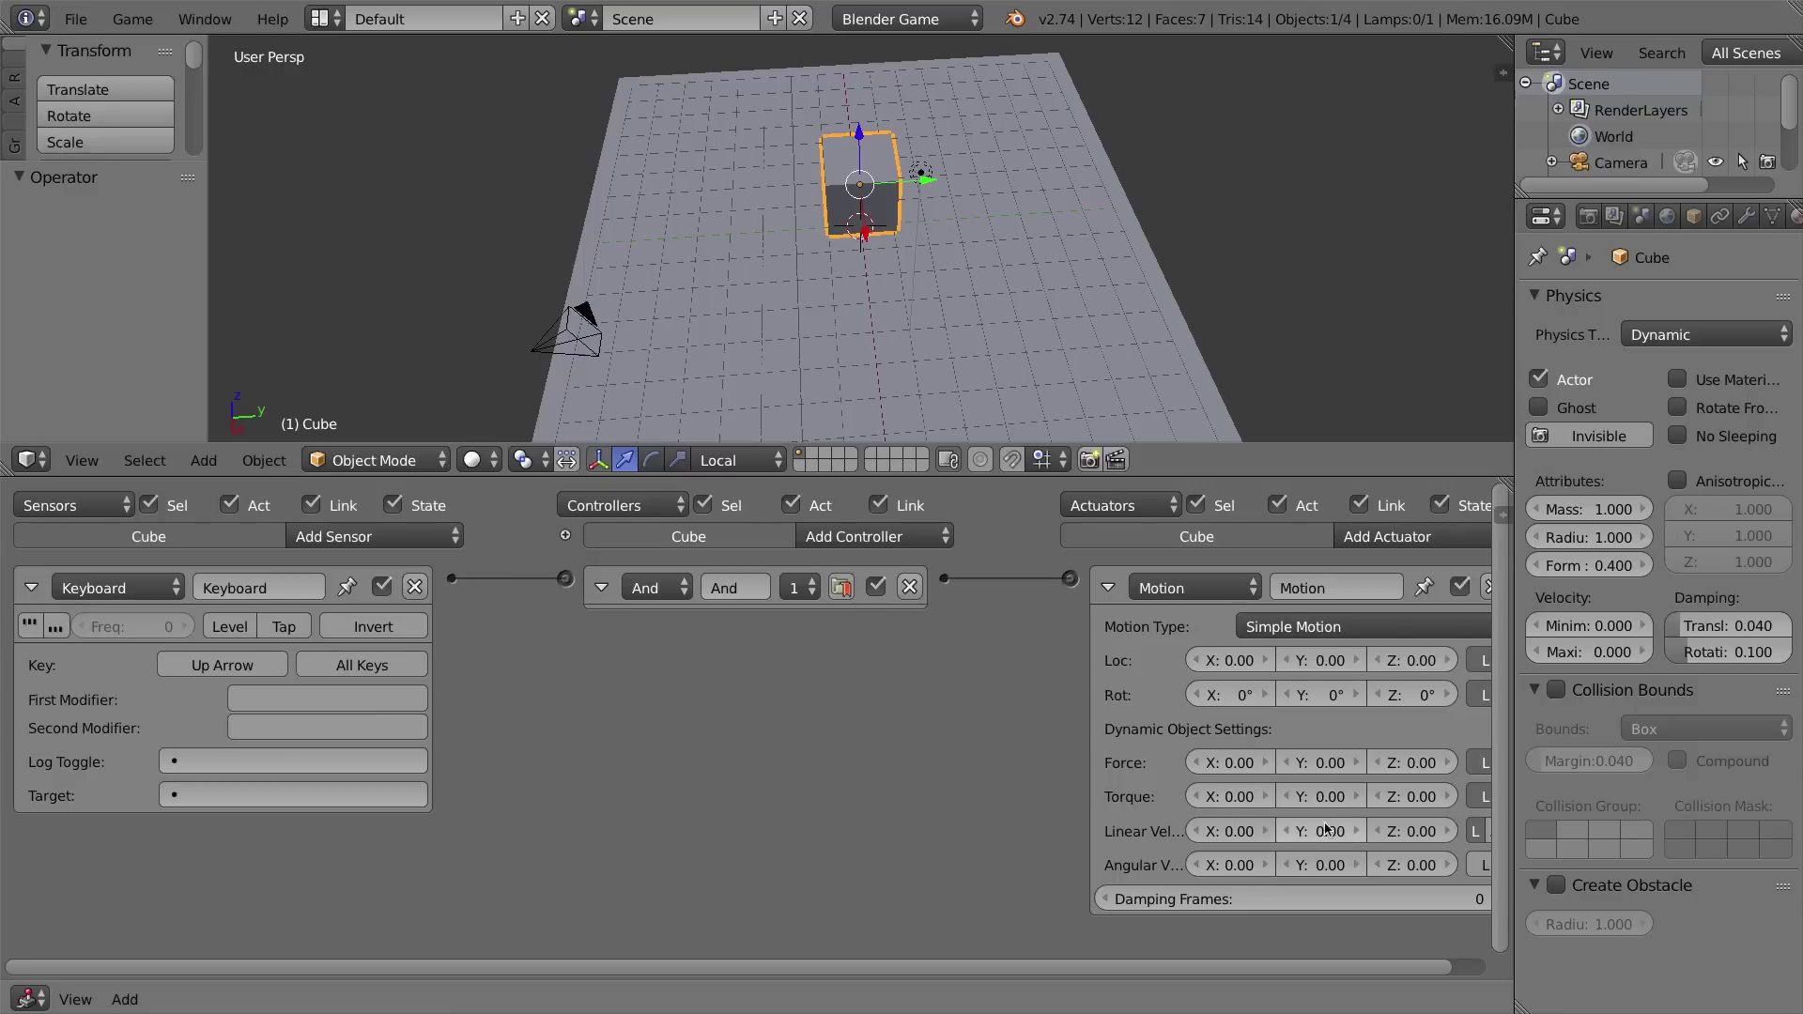
{"action": "left_click", "coordinate": [1322, 663]}
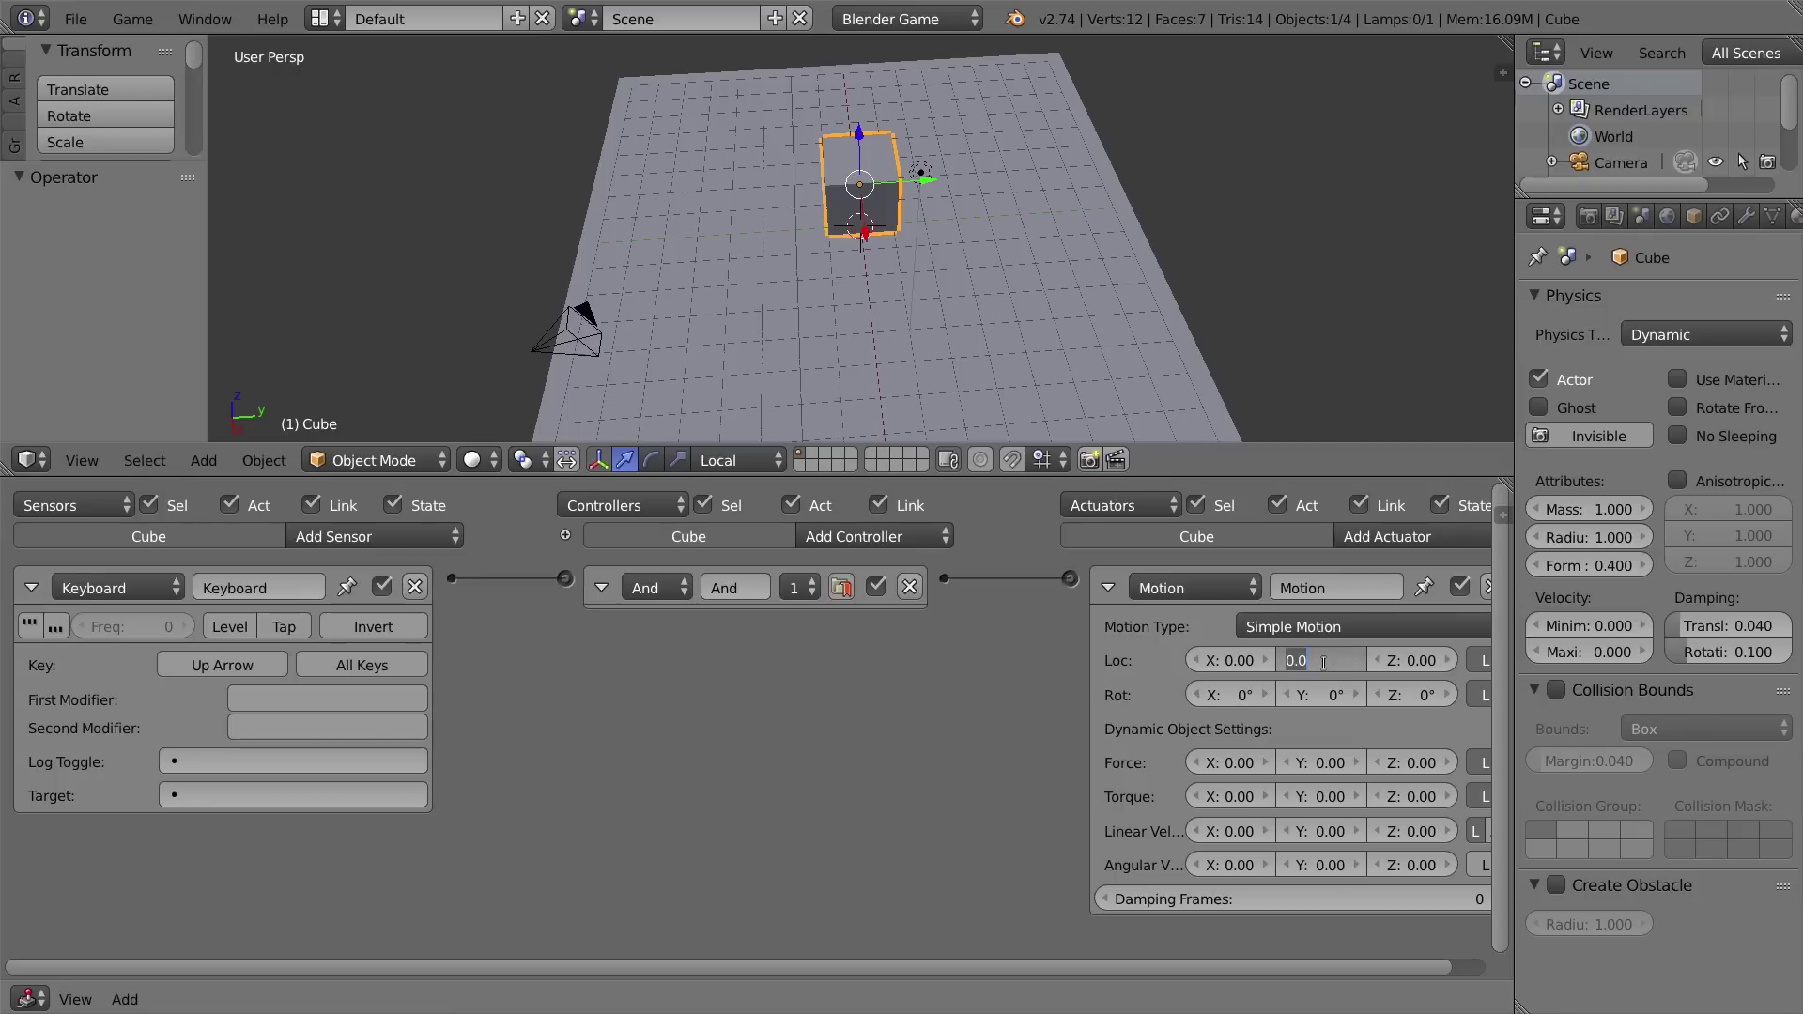
{"action": "type", "text": "3"}
{"action": "key", "text": "Return"}
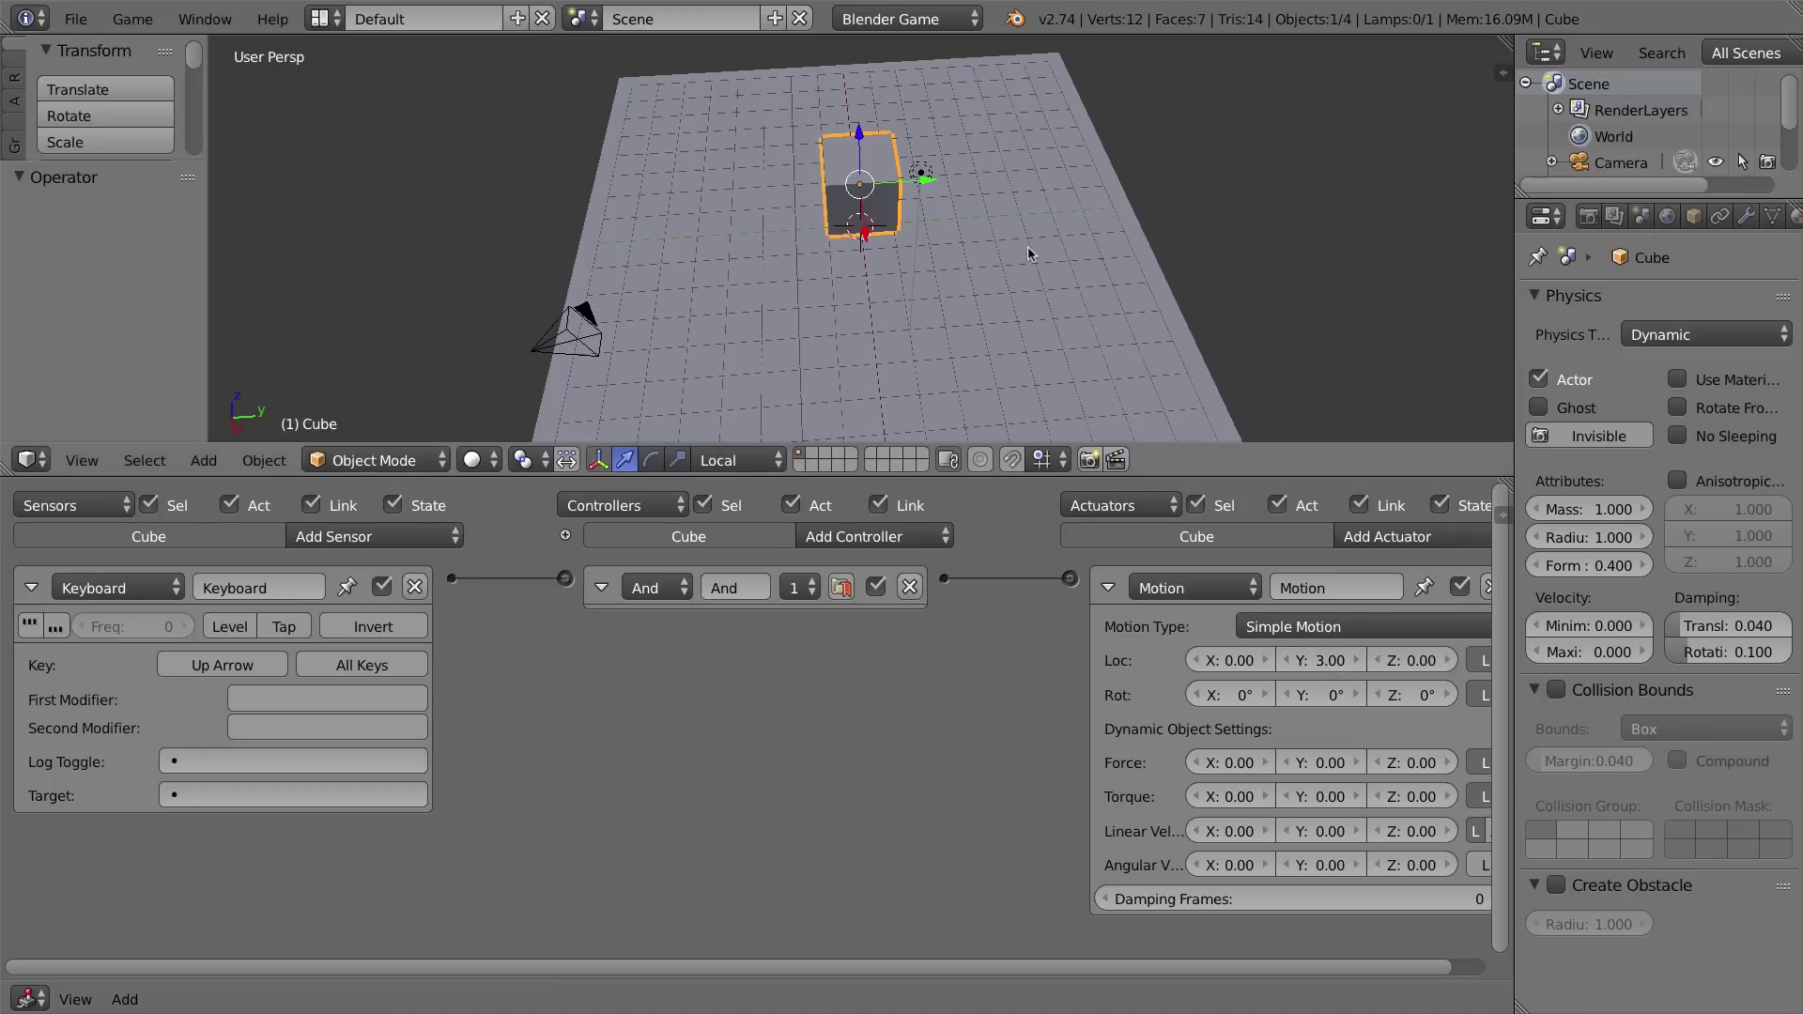
- Run the game to test the Loc-based cube movement with the Up Arrow control, and stop the game
{"action": "scroll", "coordinate": [1028, 246], "scroll_direction": "down", "scroll_amount": 1}
{"action": "key", "text": "p"}
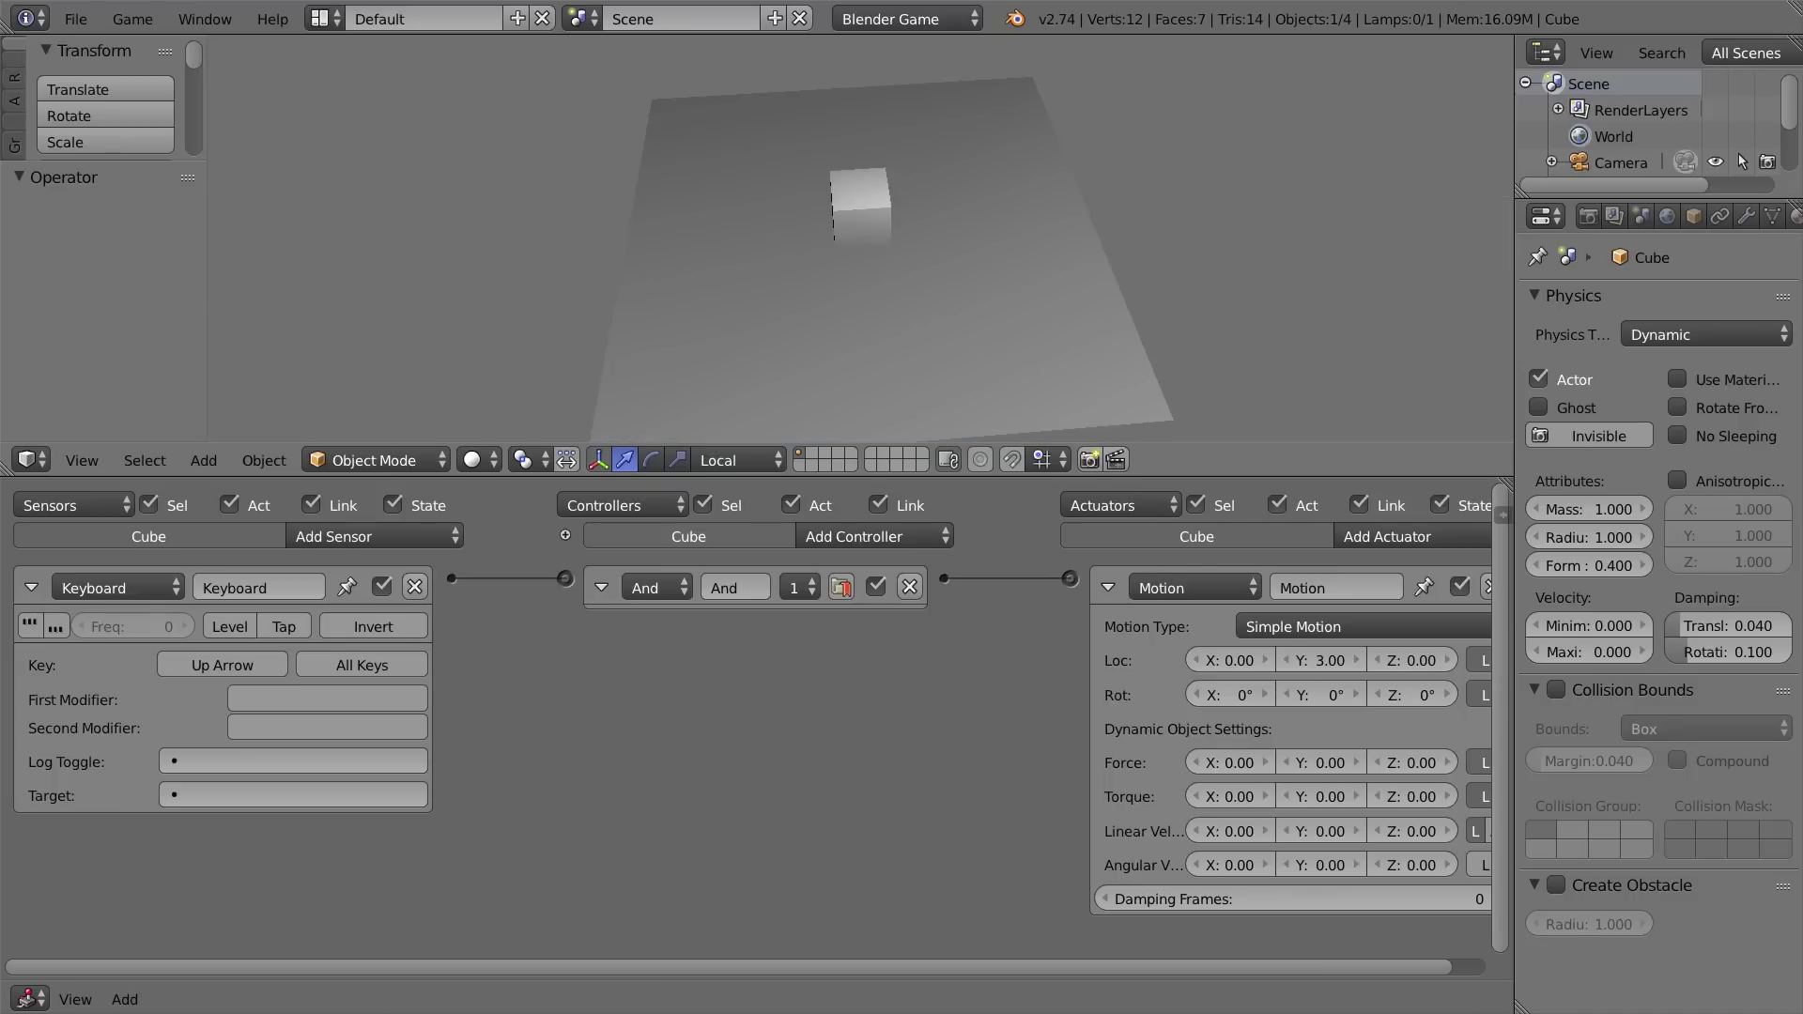
{"action": "key", "text": "Up"}
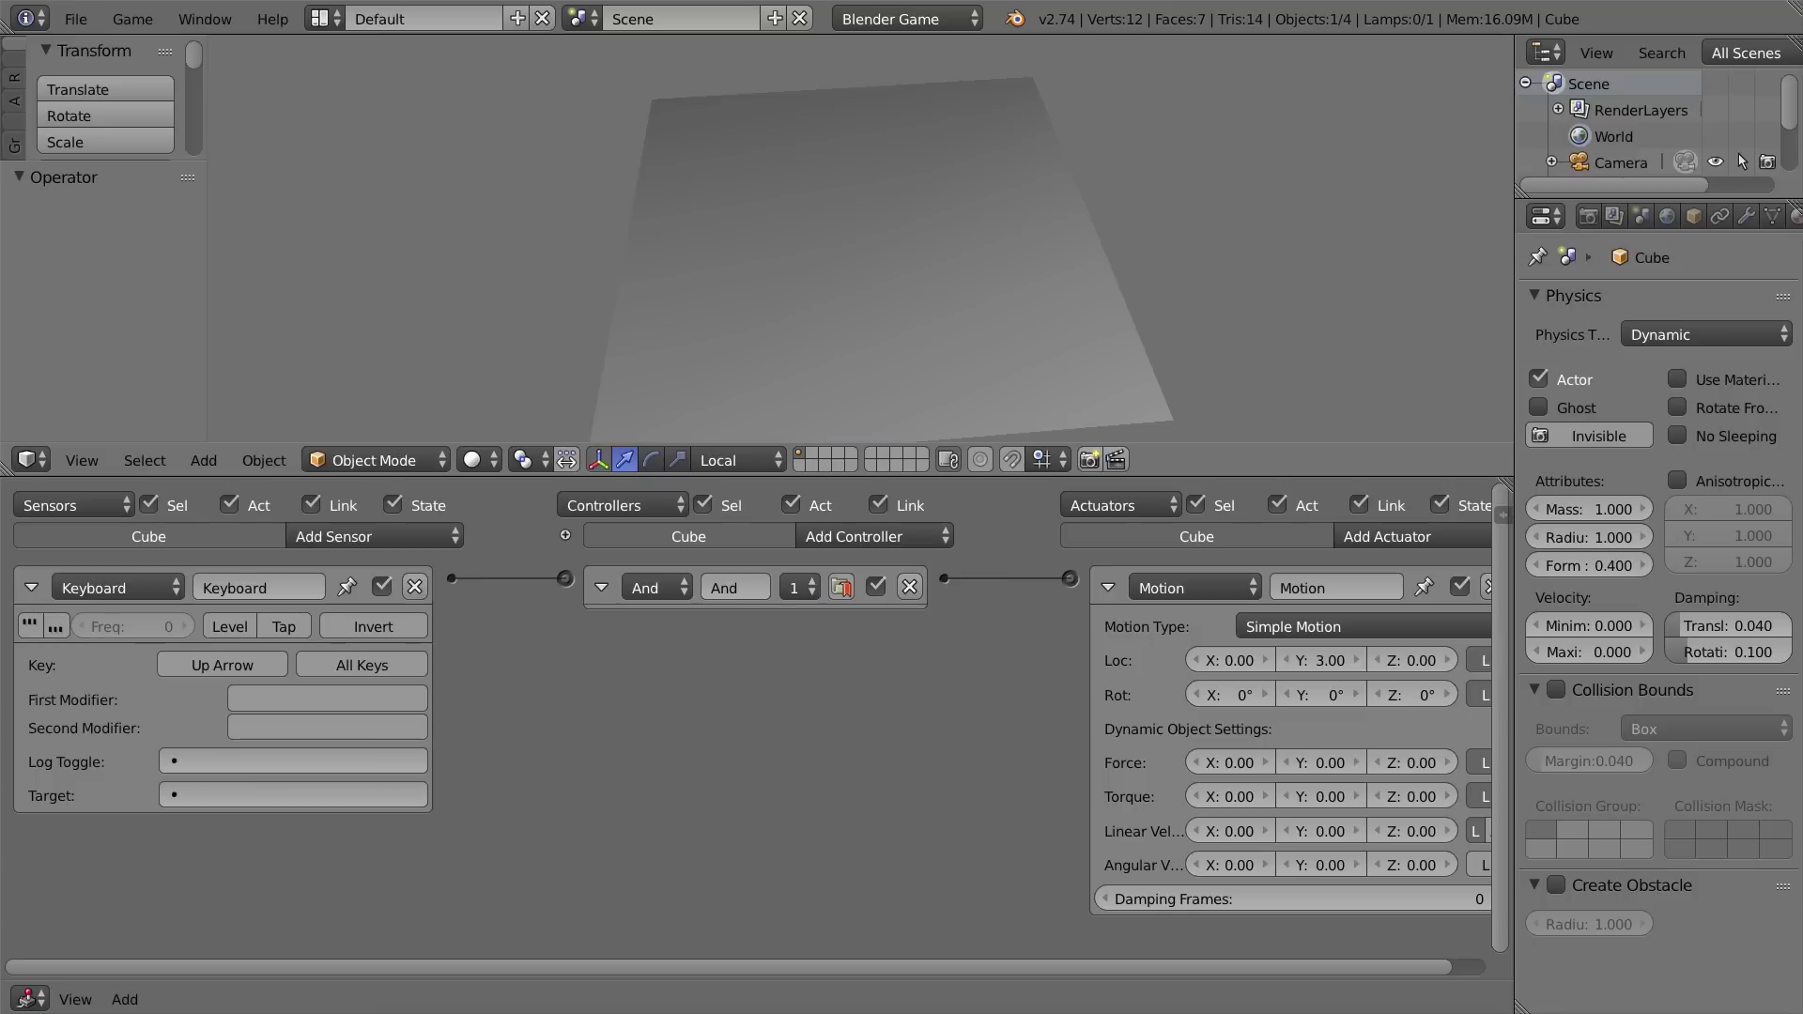
{"action": "key", "text": "Escape"}
- Set the Motion actuator's Y Loc value to 0.1 and test the cube's movement in the running game
{"action": "left_click", "coordinate": [1322, 662]}
{"action": "type", "text": "0.1"}
{"action": "key", "text": "Return"}
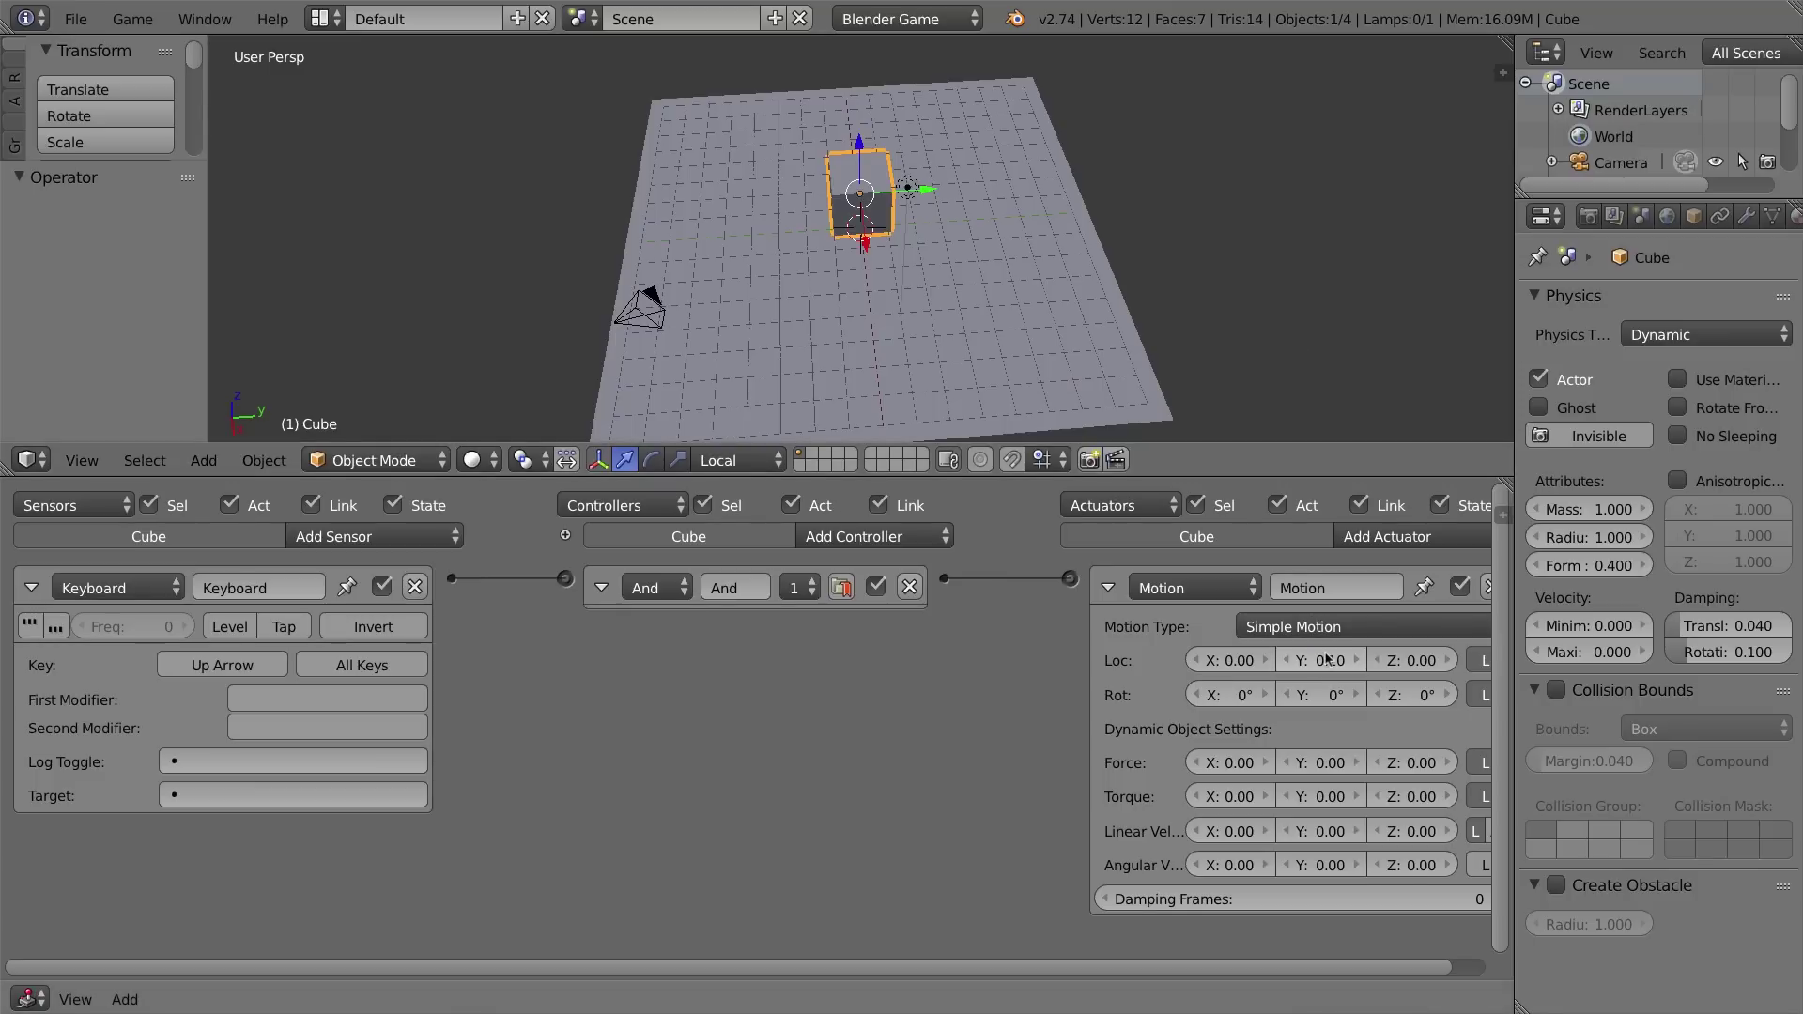
{"action": "key", "text": "p"}
{"action": "key", "text": "Up"}
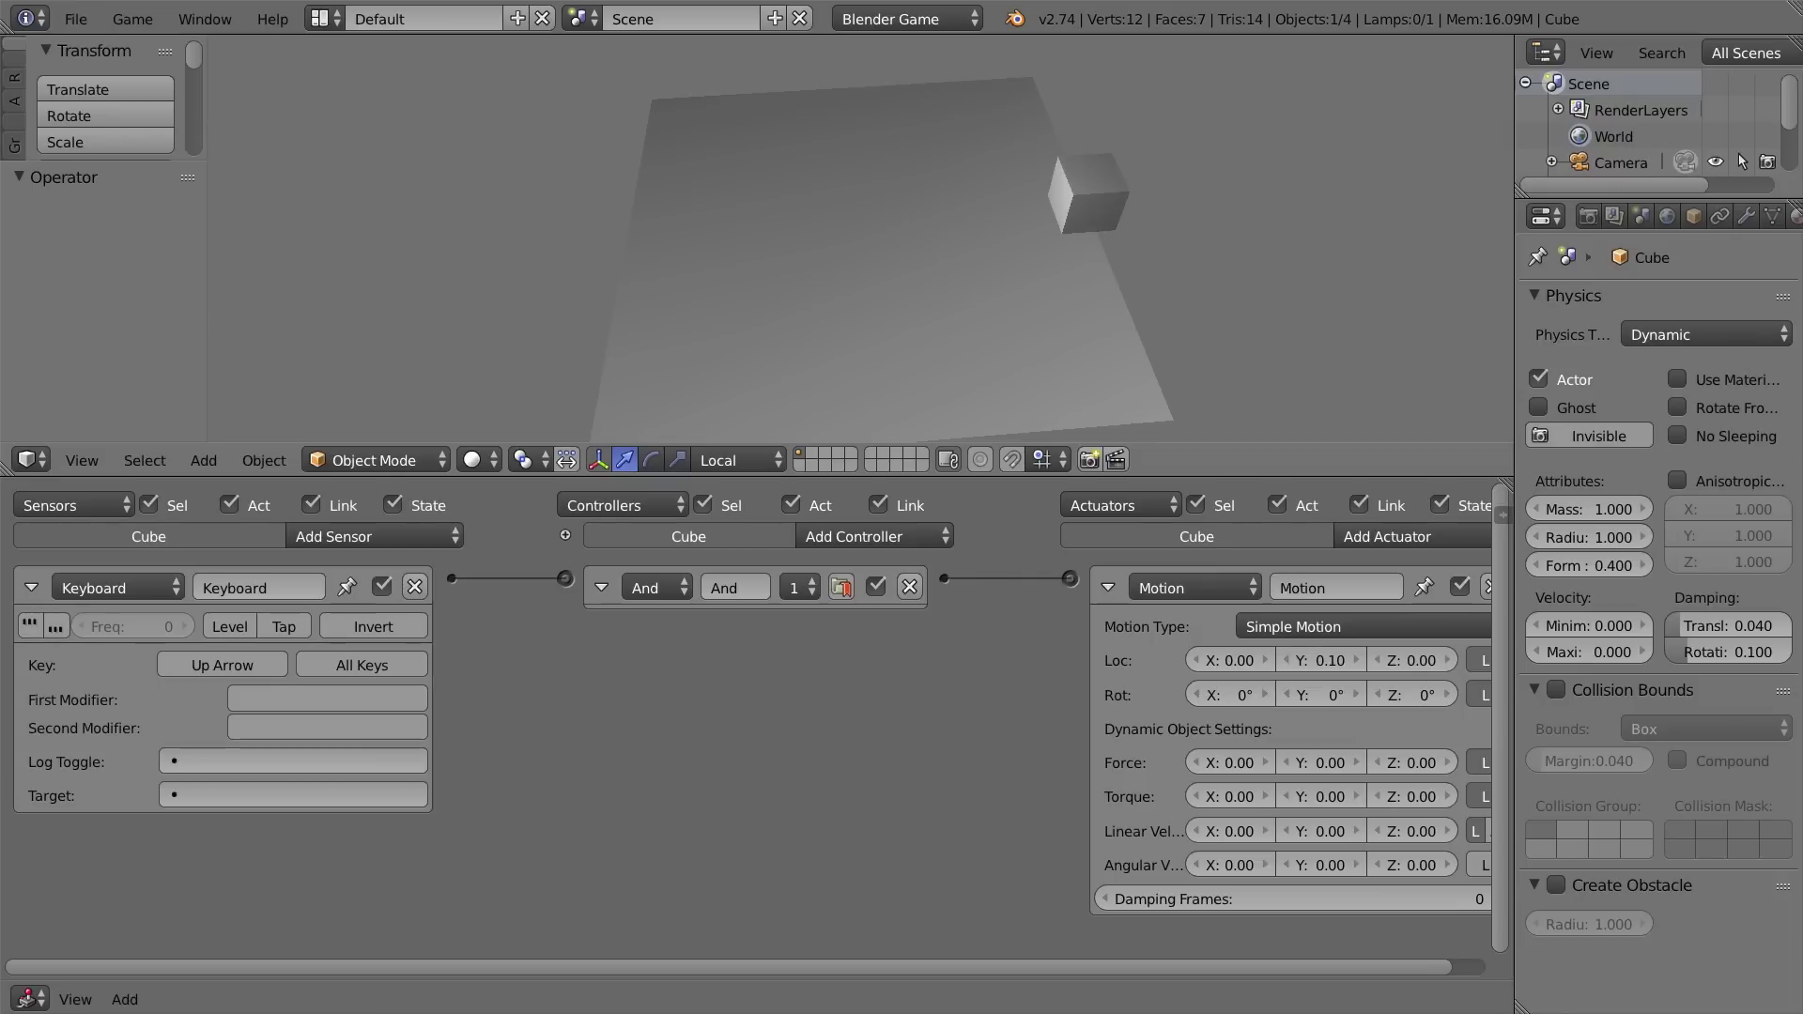
{"action": "key", "text": "Escape"}
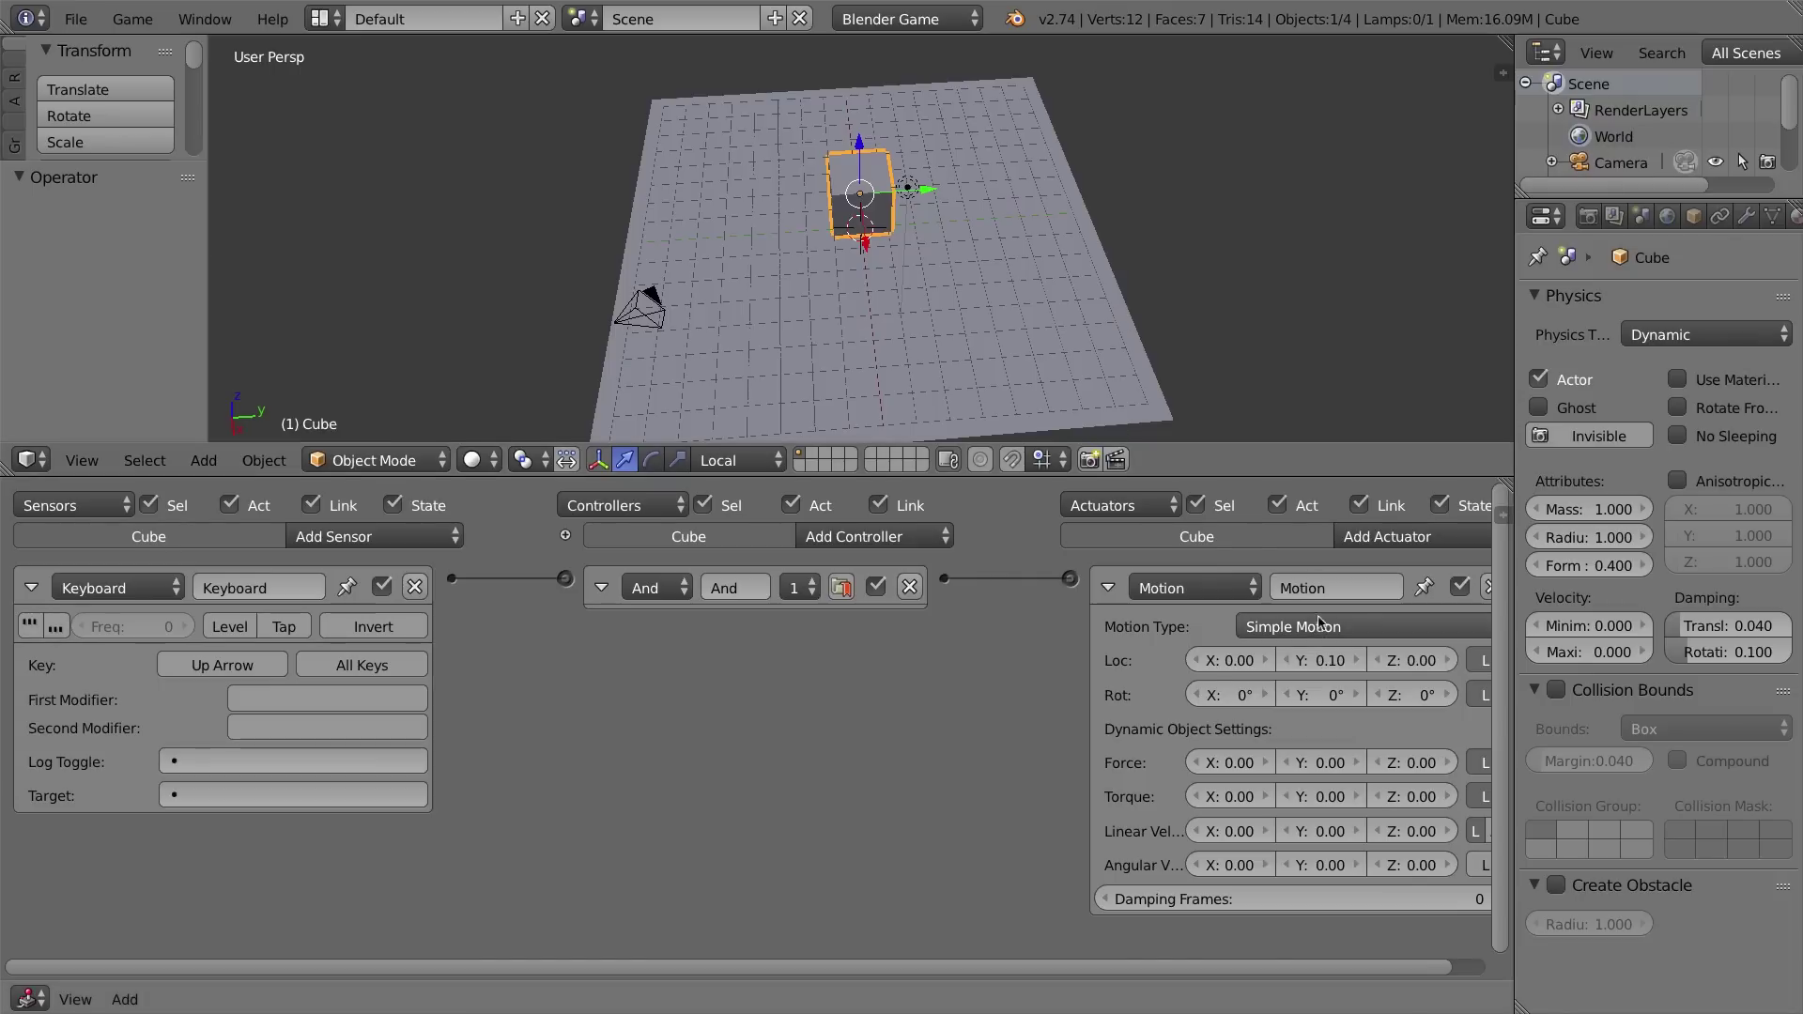
- Reset the Motion actuator's Y Loc value to 0 and set its Y linear velocity to 3
{"action": "left_click", "coordinate": [1322, 660]}
{"action": "type", "text": "0"}
{"action": "key", "text": "Return"}
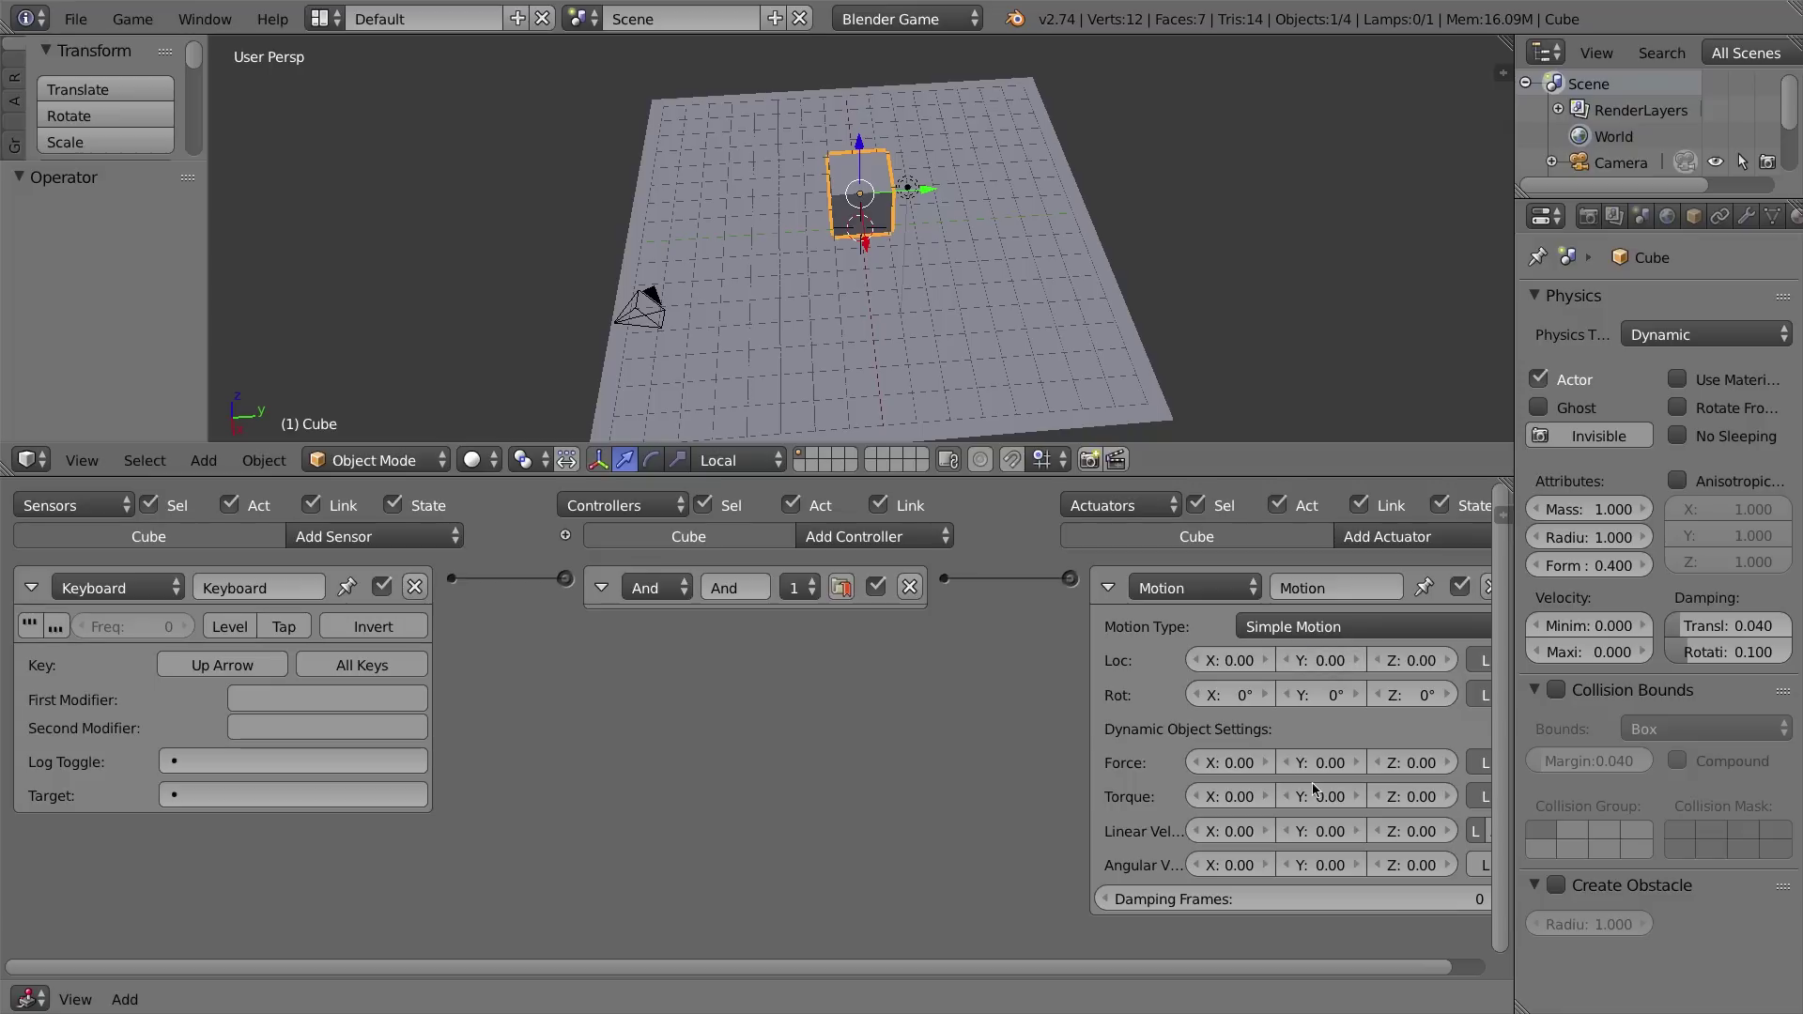
{"action": "left_click", "coordinate": [1330, 834]}
{"action": "type", "text": "3"}
{"action": "key", "text": "Return"}
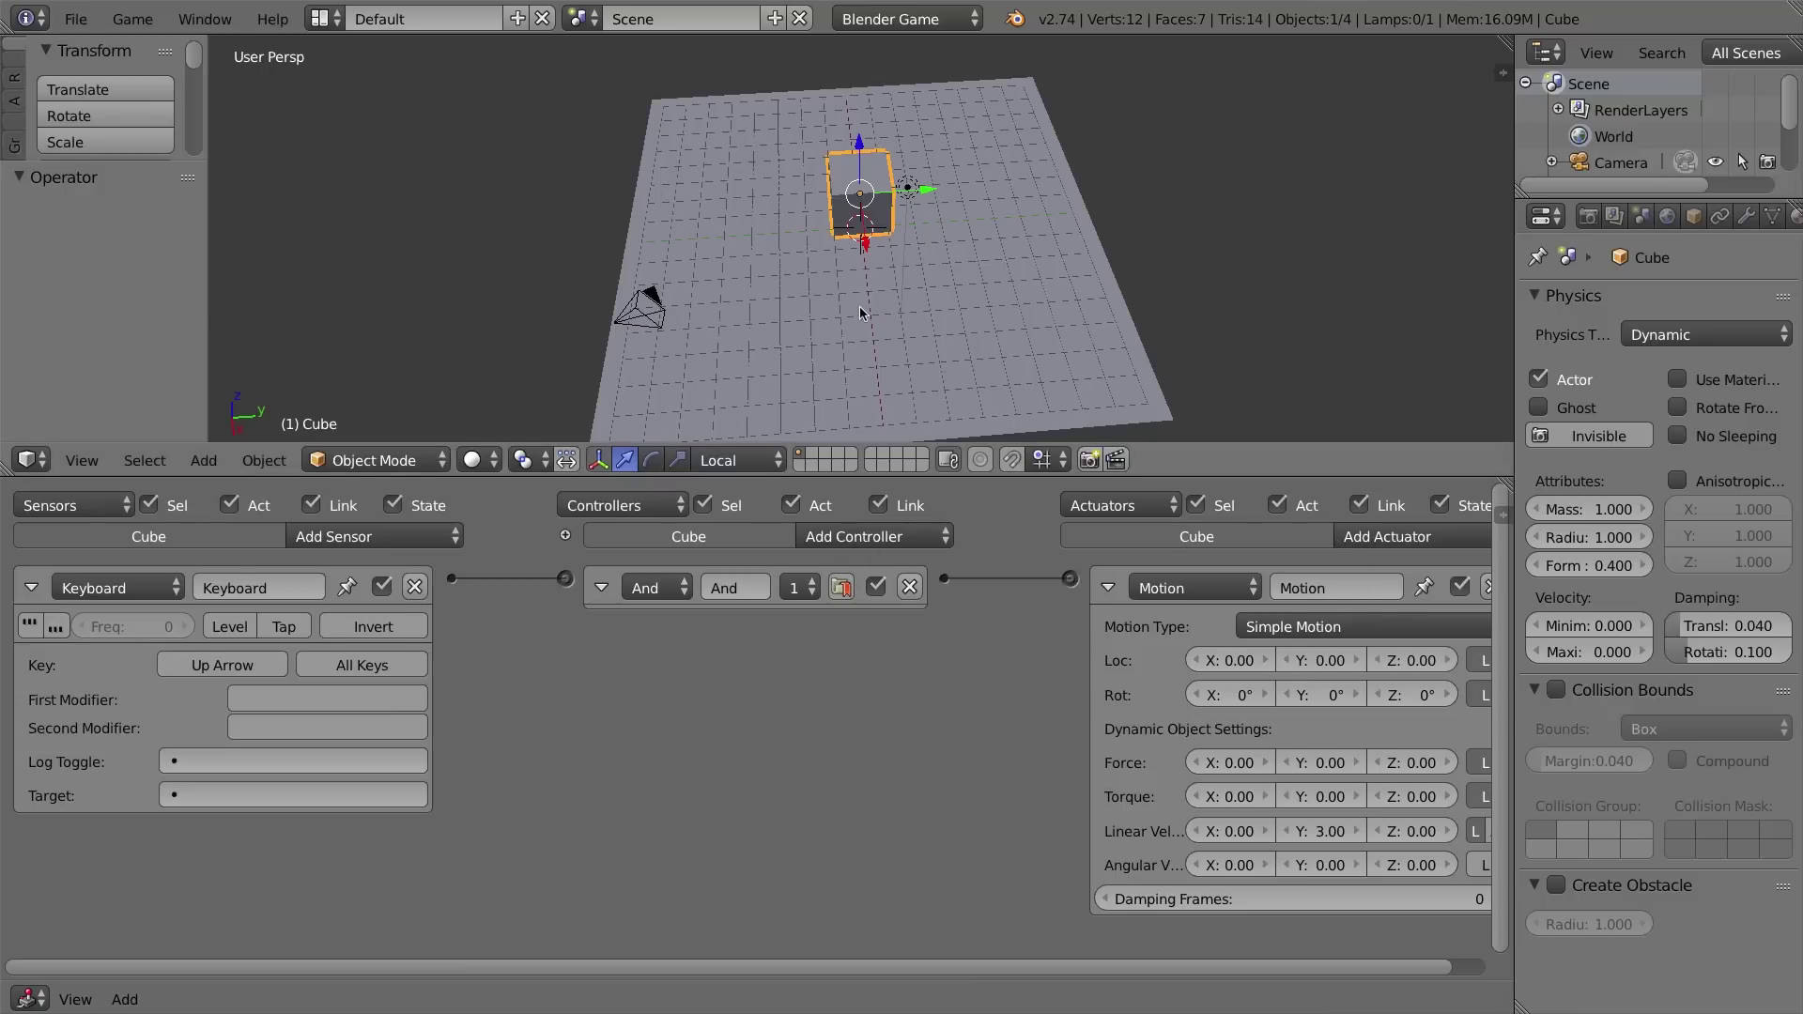
{"action": "middle_click_drag", "start_coordinate": [804, 273], "coordinate": [997, 273]}
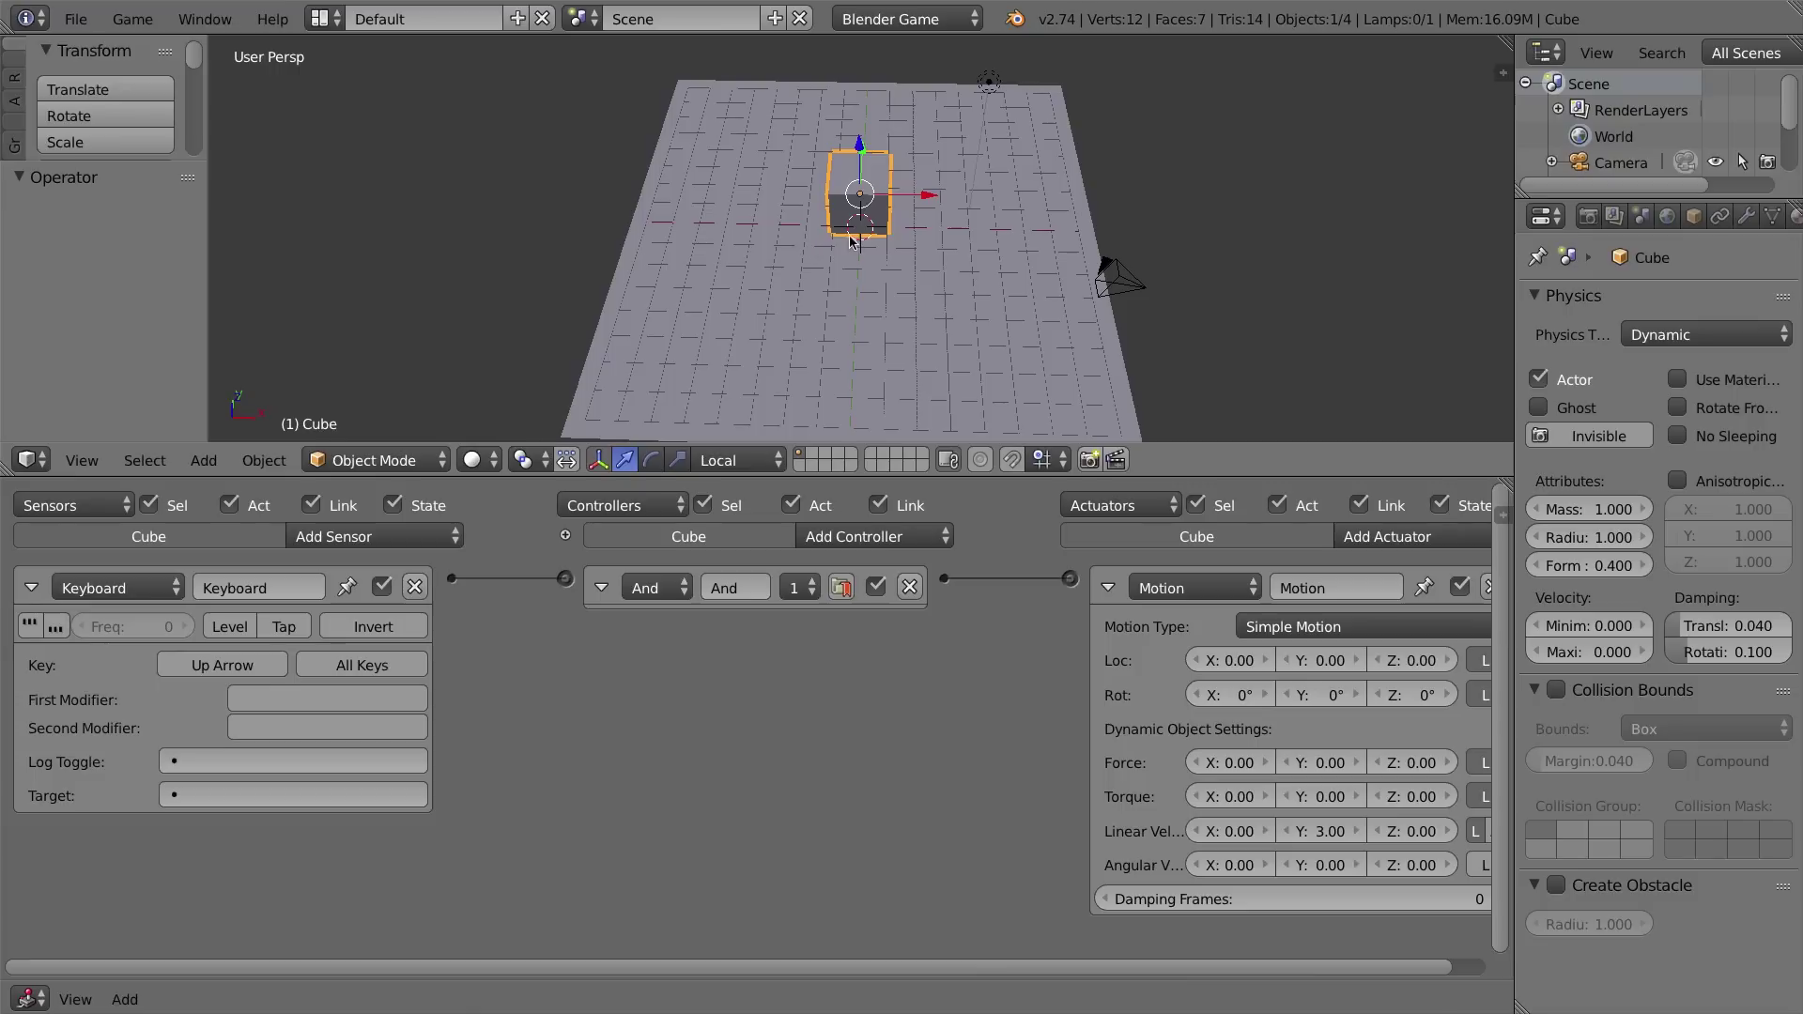
{"action": "middle_click_drag", "start_coordinate": [925, 228], "coordinate": [886, 263]}
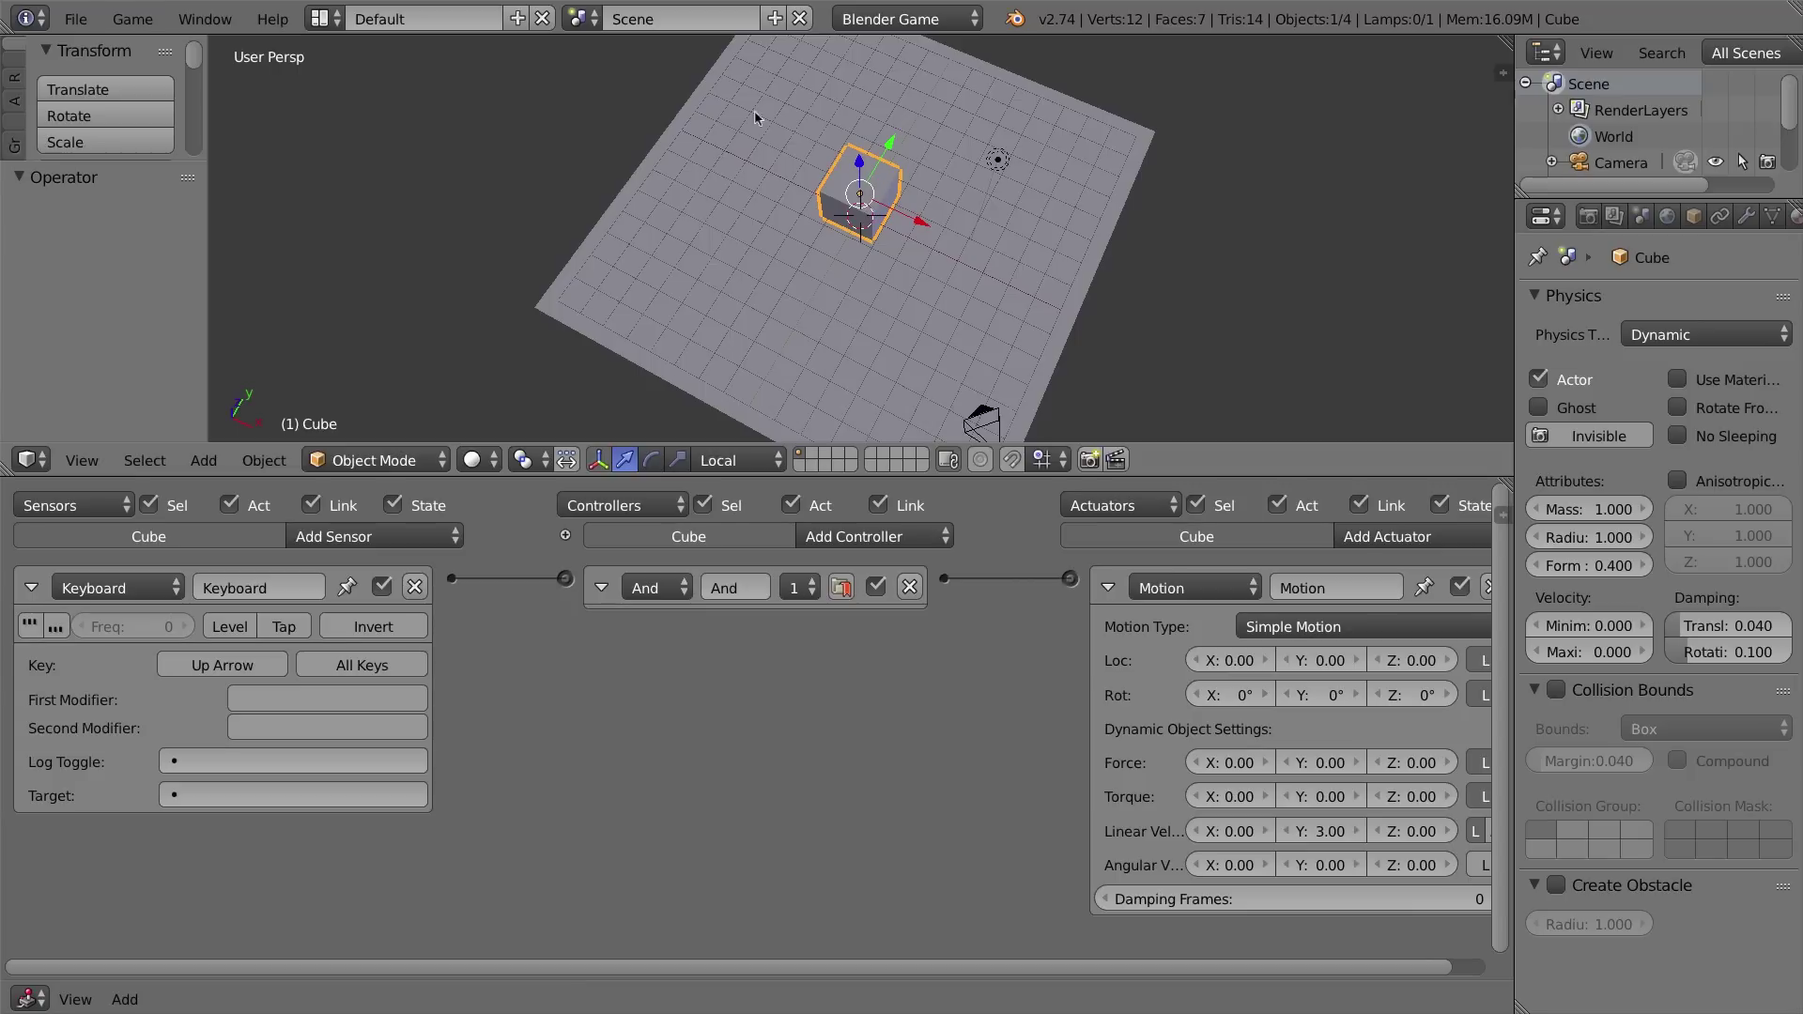
{"action": "middle_click_drag", "start_coordinate": [879, 177], "coordinate": [856, 92]}
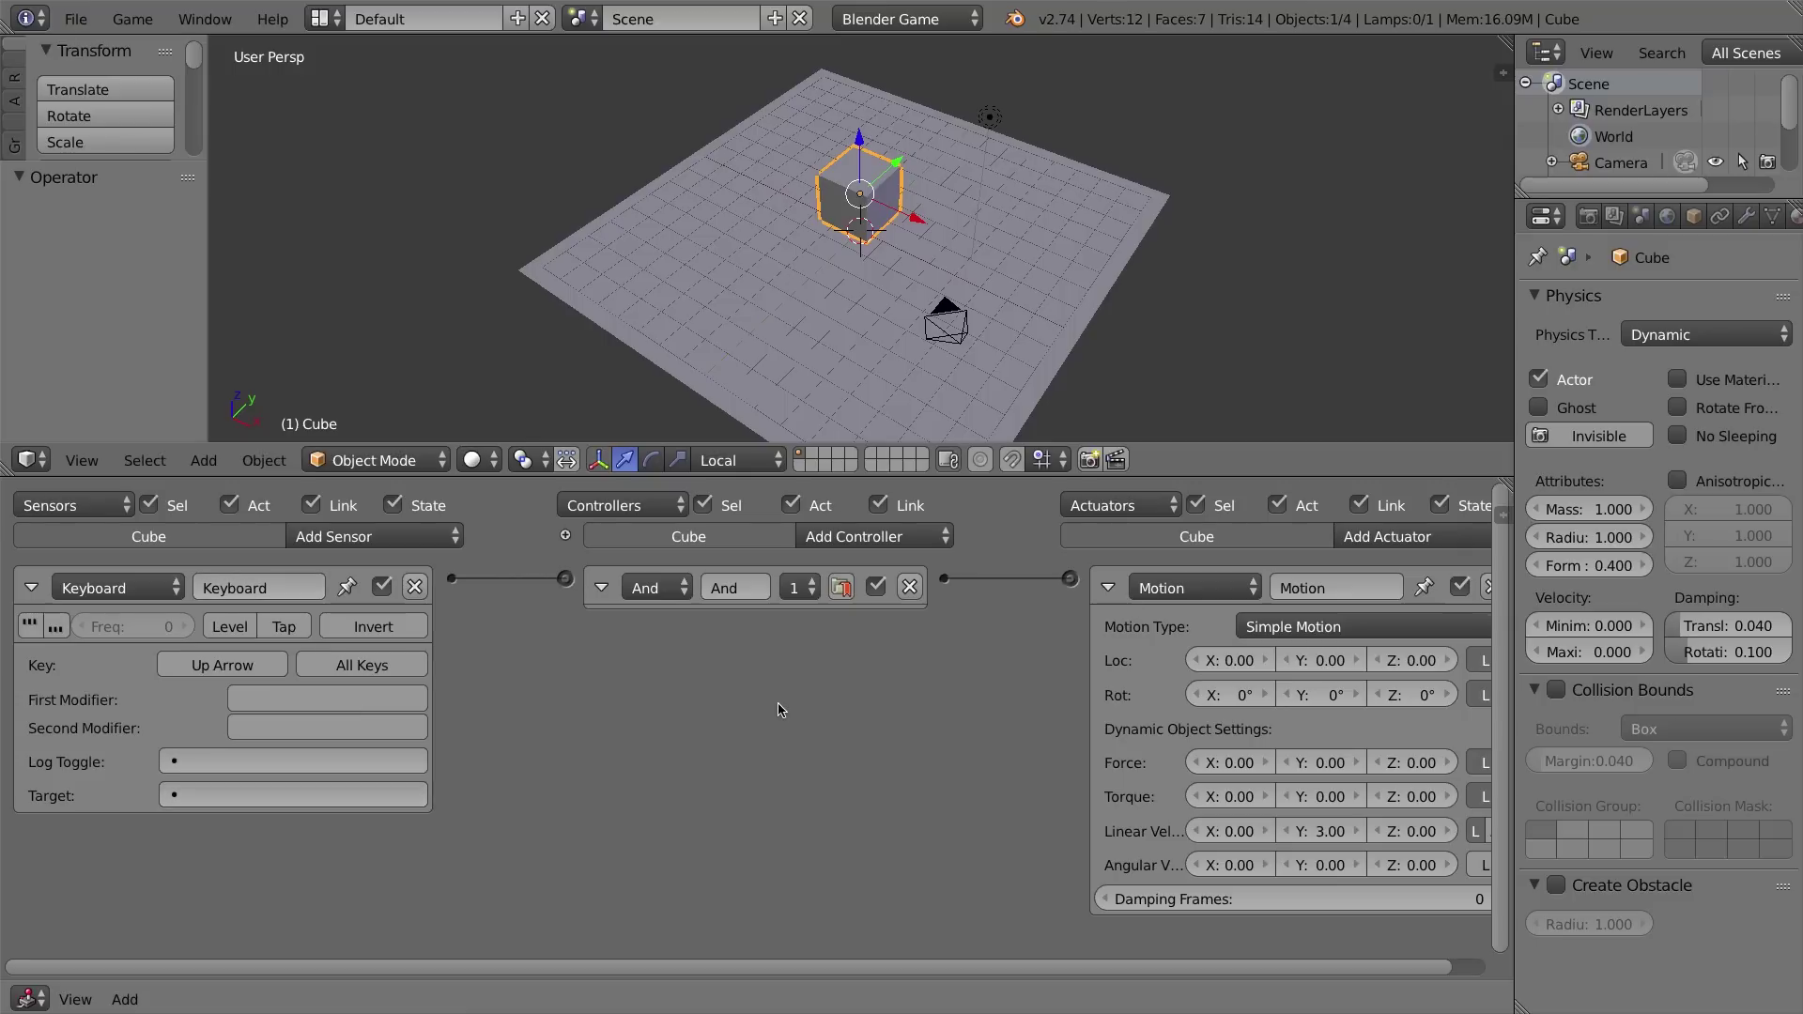
- Rename the cube's Keyboard sensor to Up Arrow and collapse its settings
{"action": "left_click", "coordinate": [31, 588]}
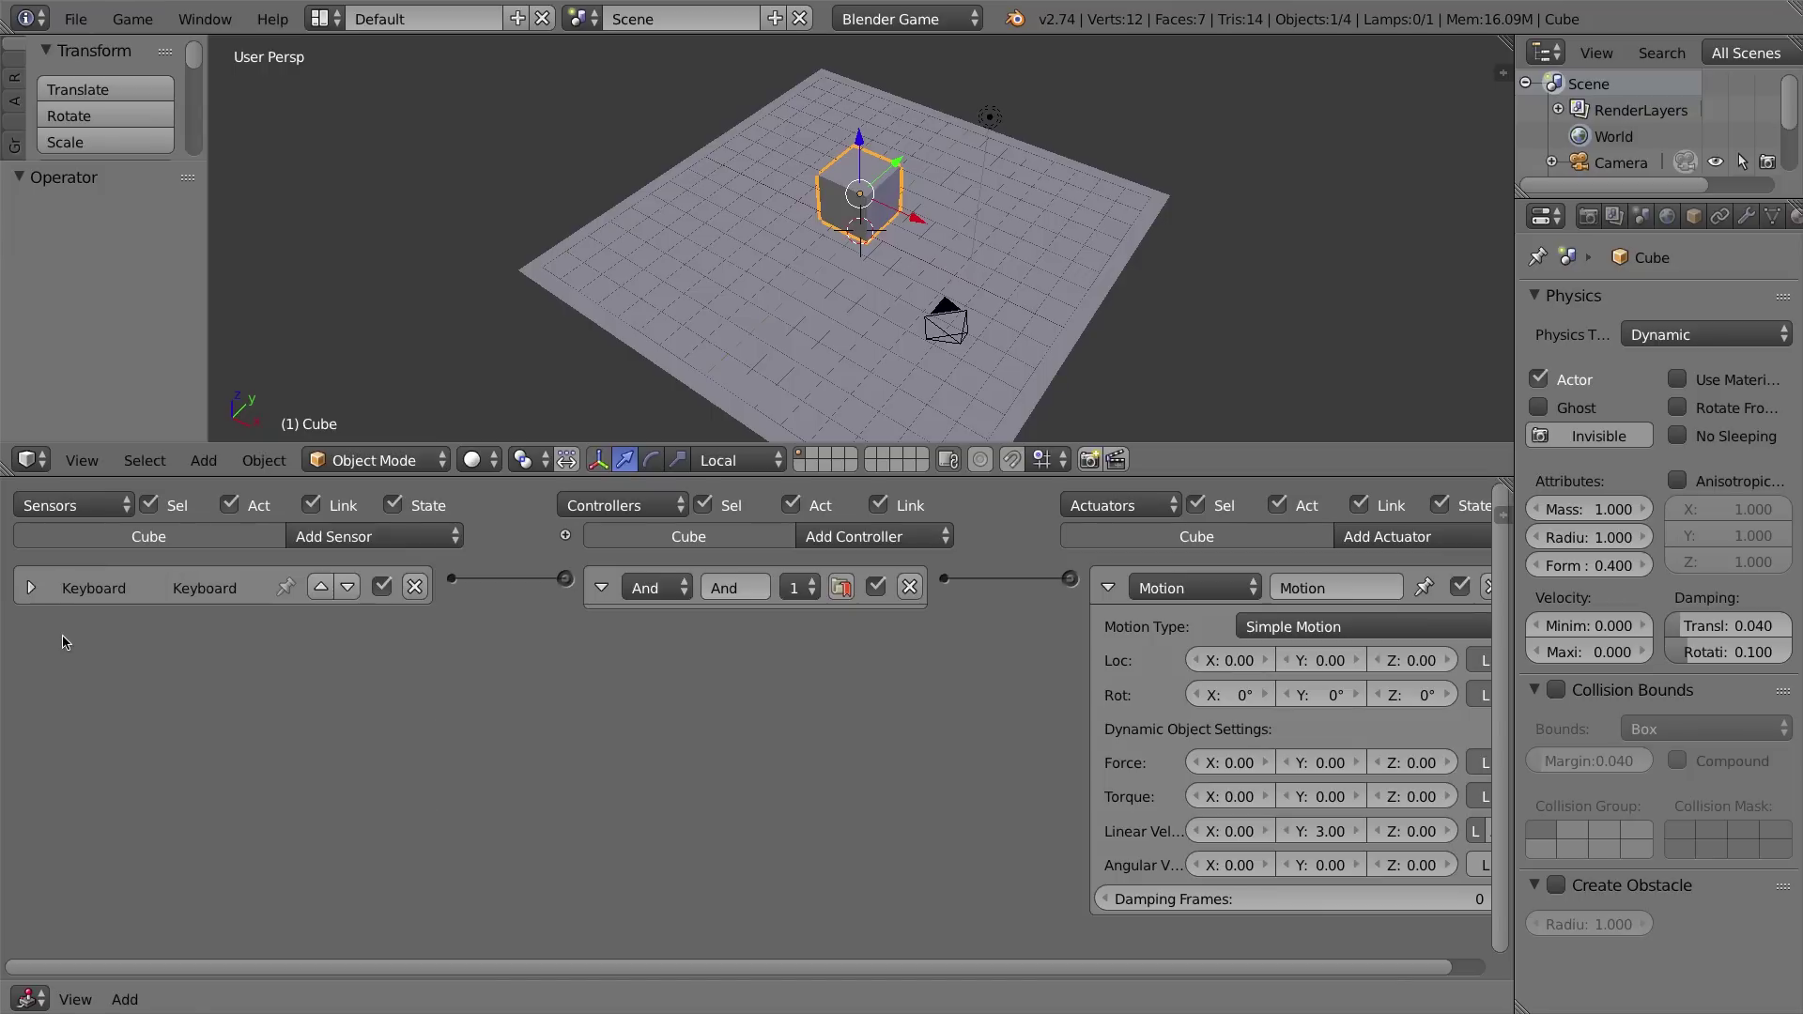
{"action": "left_click", "coordinate": [31, 588]}
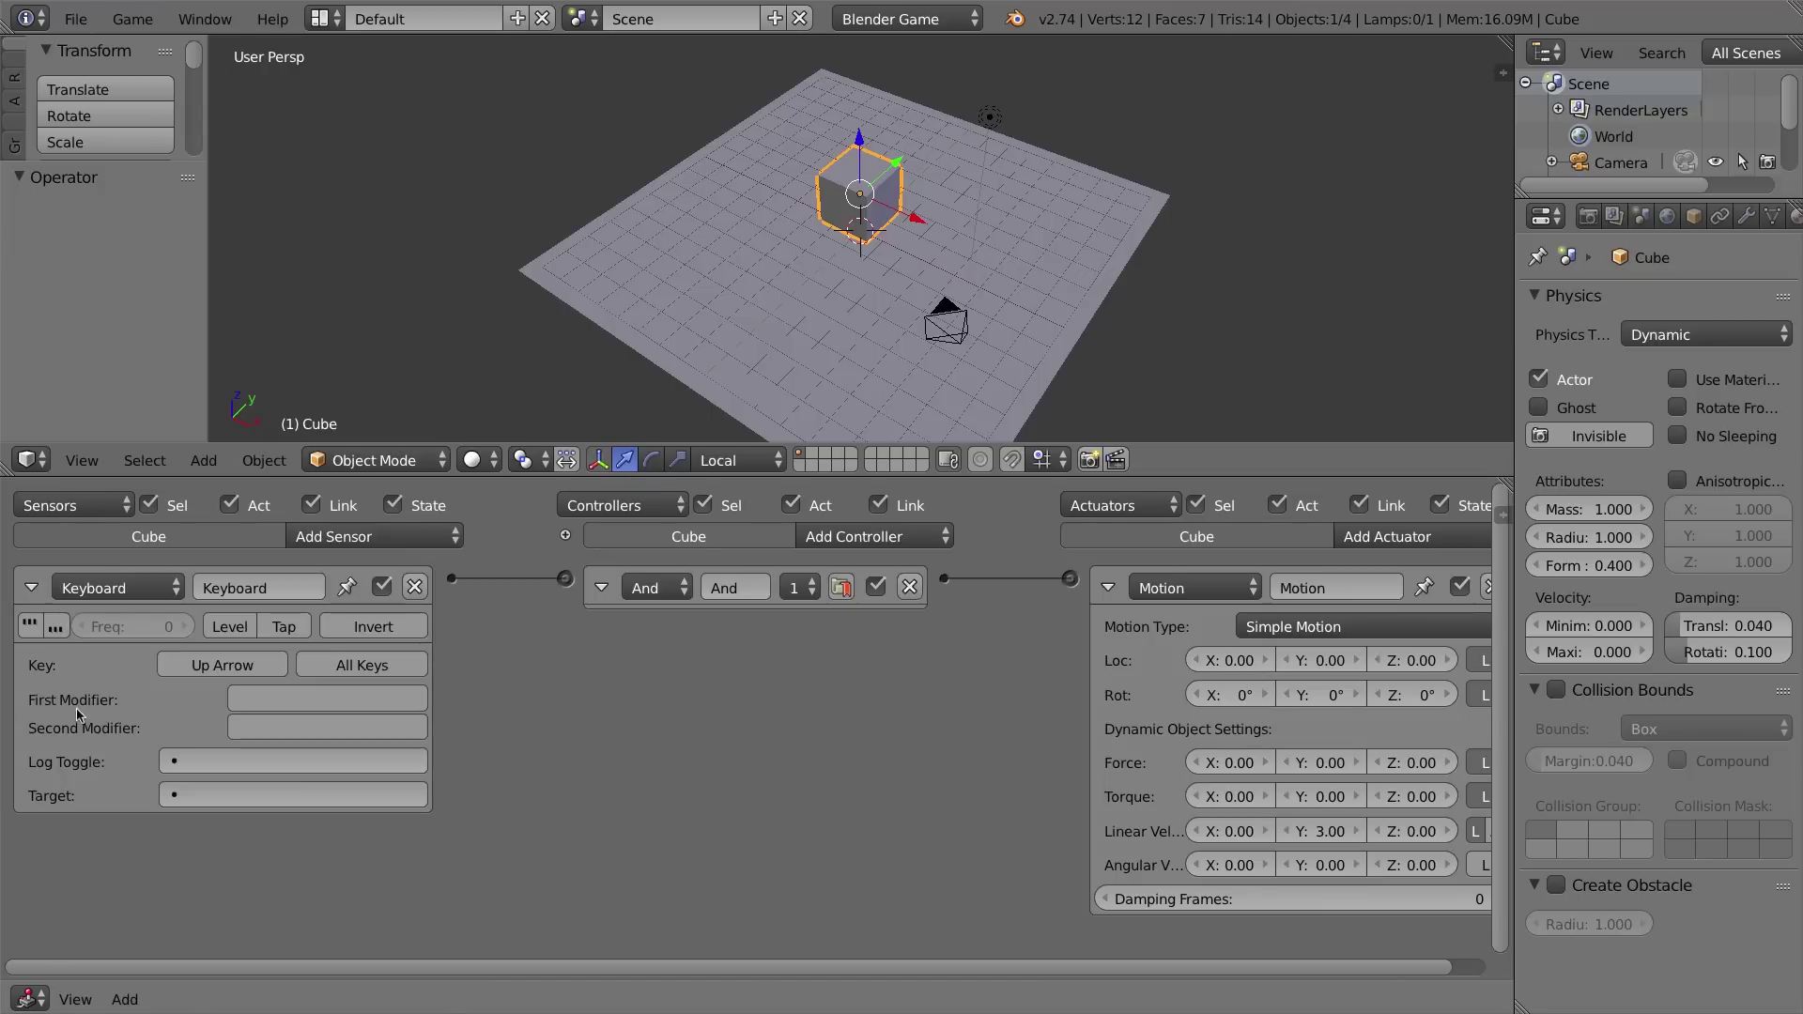
{"action": "left_click", "coordinate": [277, 588]}
{"action": "type", "text": "Up Arrow"}
{"action": "key", "text": "Return"}
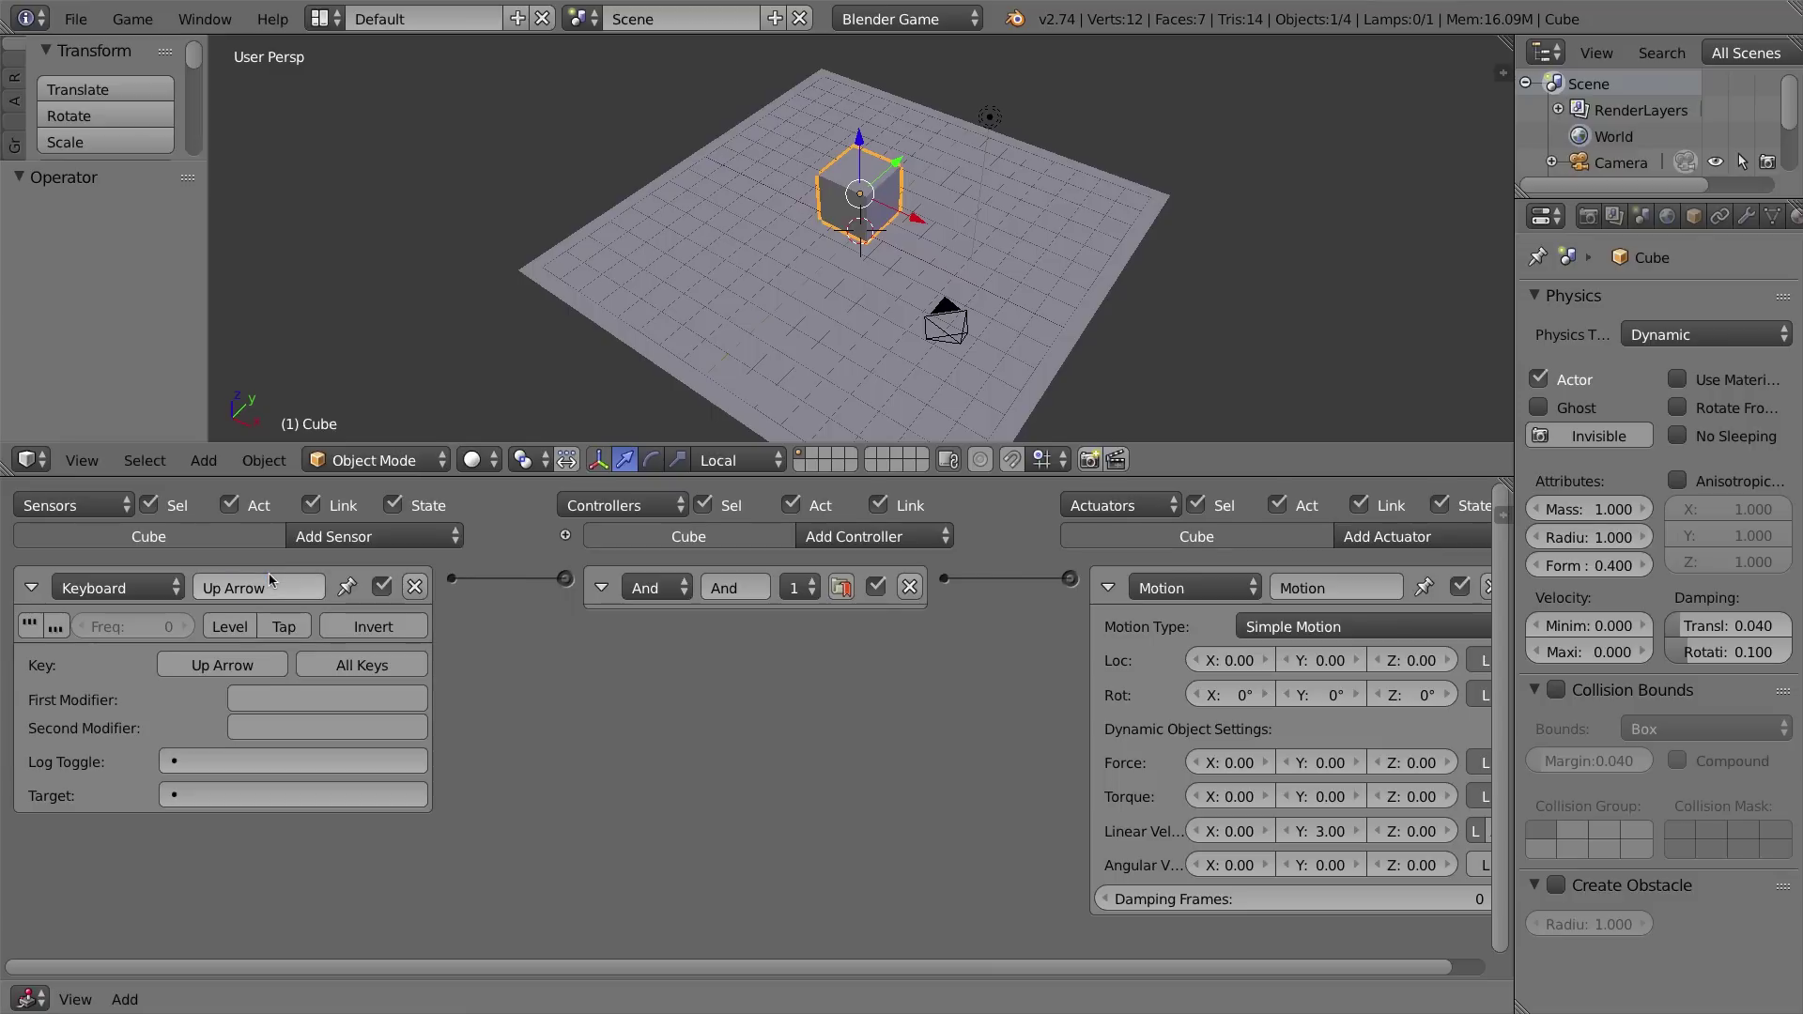
{"action": "left_click", "coordinate": [31, 588]}
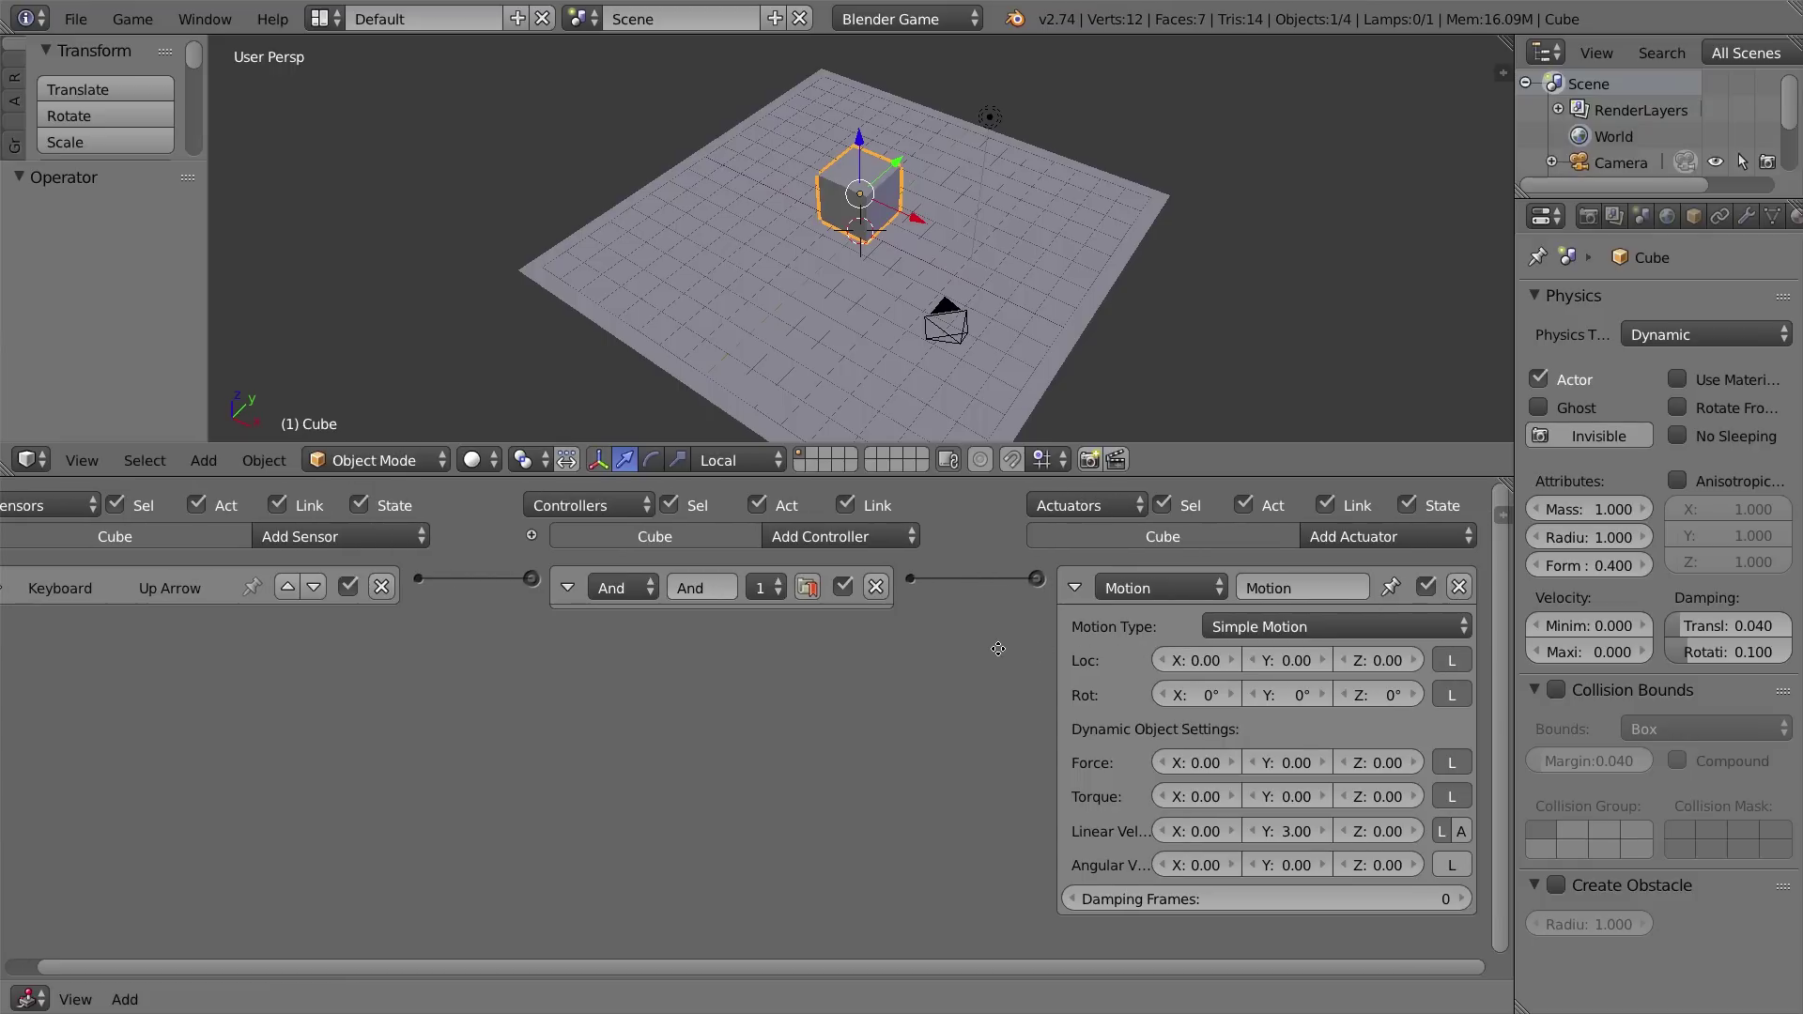
{"action": "middle_click_drag", "start_coordinate": [937, 681], "coordinate": [1052, 707]}
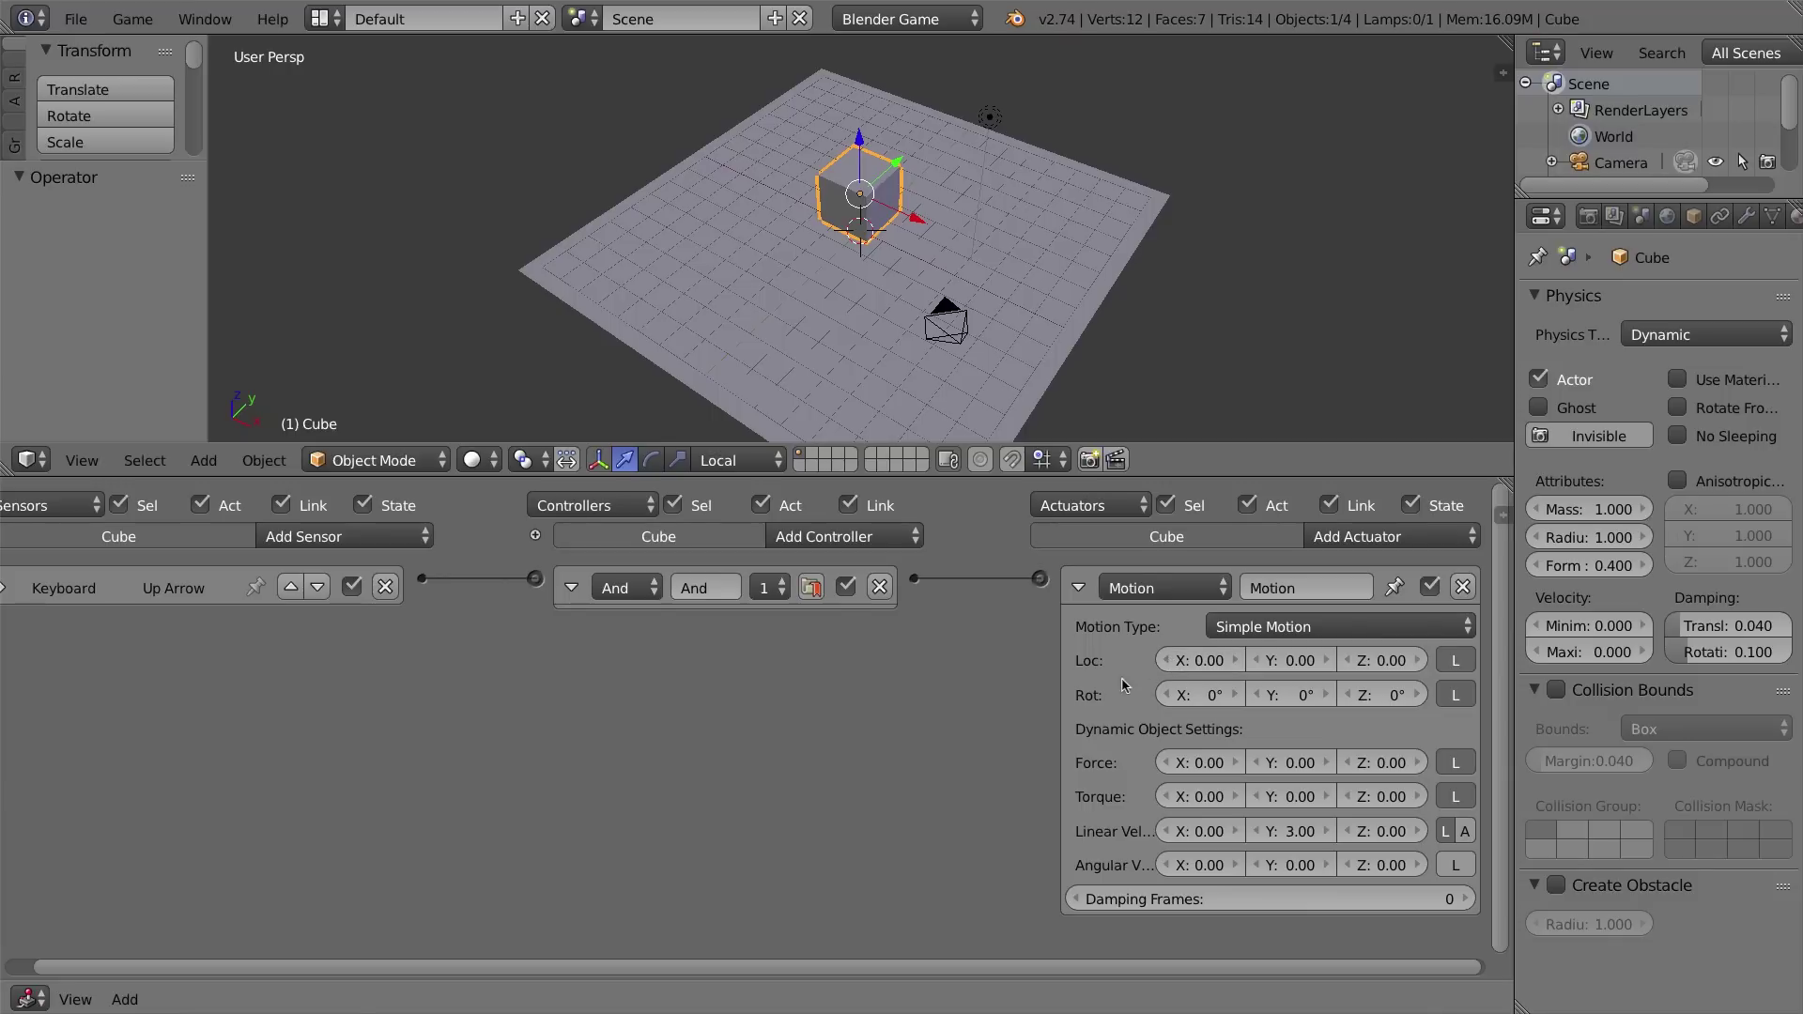
- Rename the cube's Motion actuator to Move Forward and collapse its settings
{"action": "mouse_move", "coordinate": [992, 222]}
{"action": "middle_mouse_down"}
{"action": "mouse_move", "coordinate": [930, 226]}
{"action": "mouse_move", "coordinate": [995, 235]}
{"action": "middle_mouse_up"}
{"action": "middle_click_drag", "start_coordinate": [1079, 939], "coordinate": [1155, 958]}
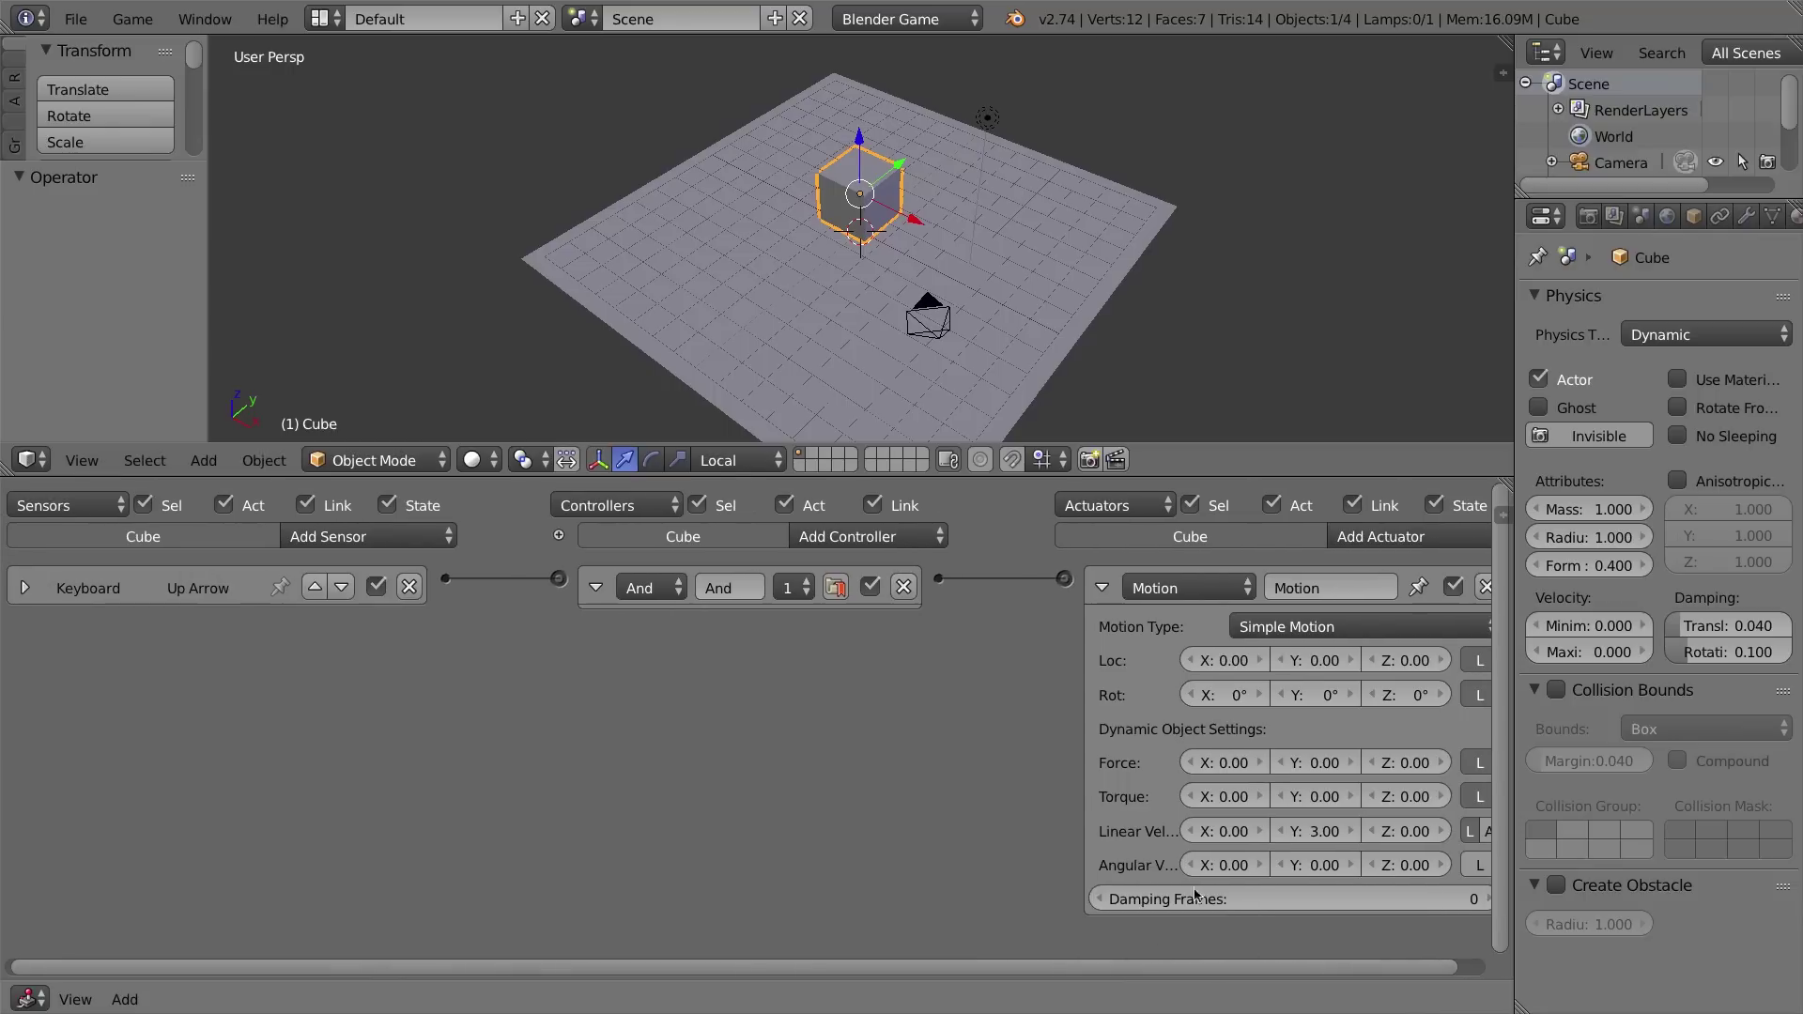
{"action": "left_click_drag", "start_coordinate": [1170, 955], "coordinate": [1258, 955]}
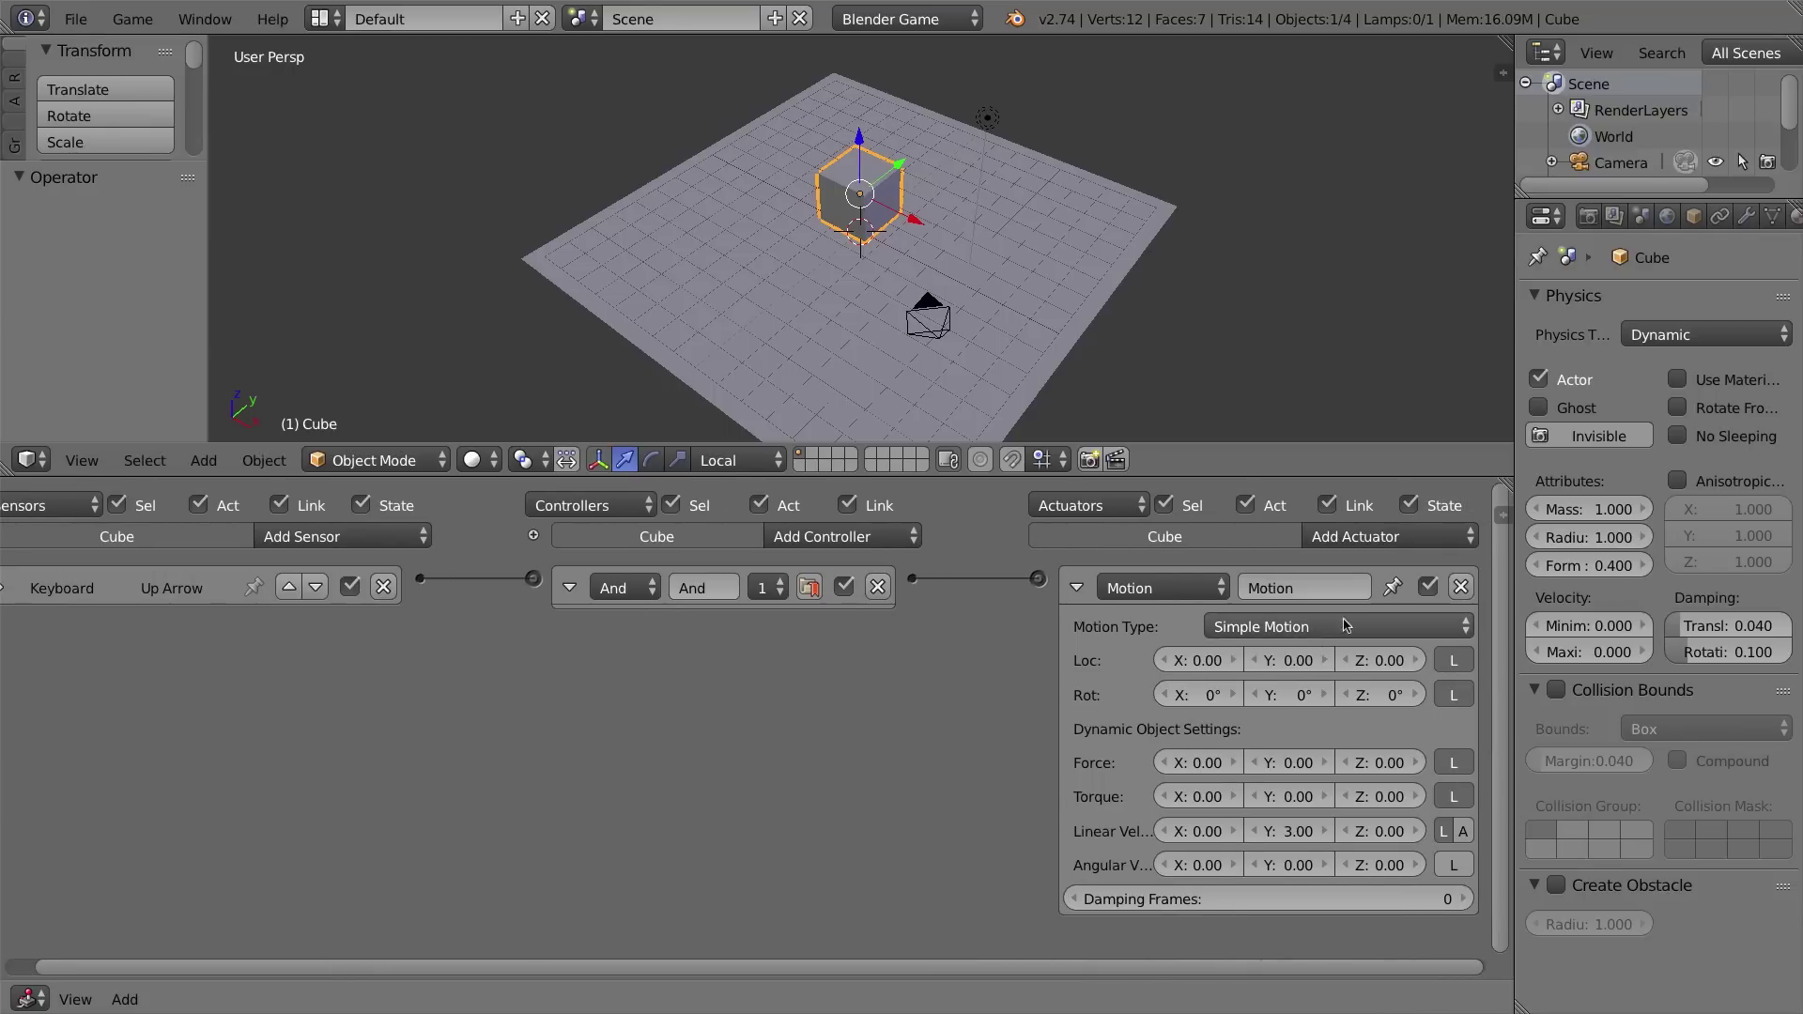
{"action": "left_click", "coordinate": [1316, 584]}
{"action": "type", "text": "Mo"}
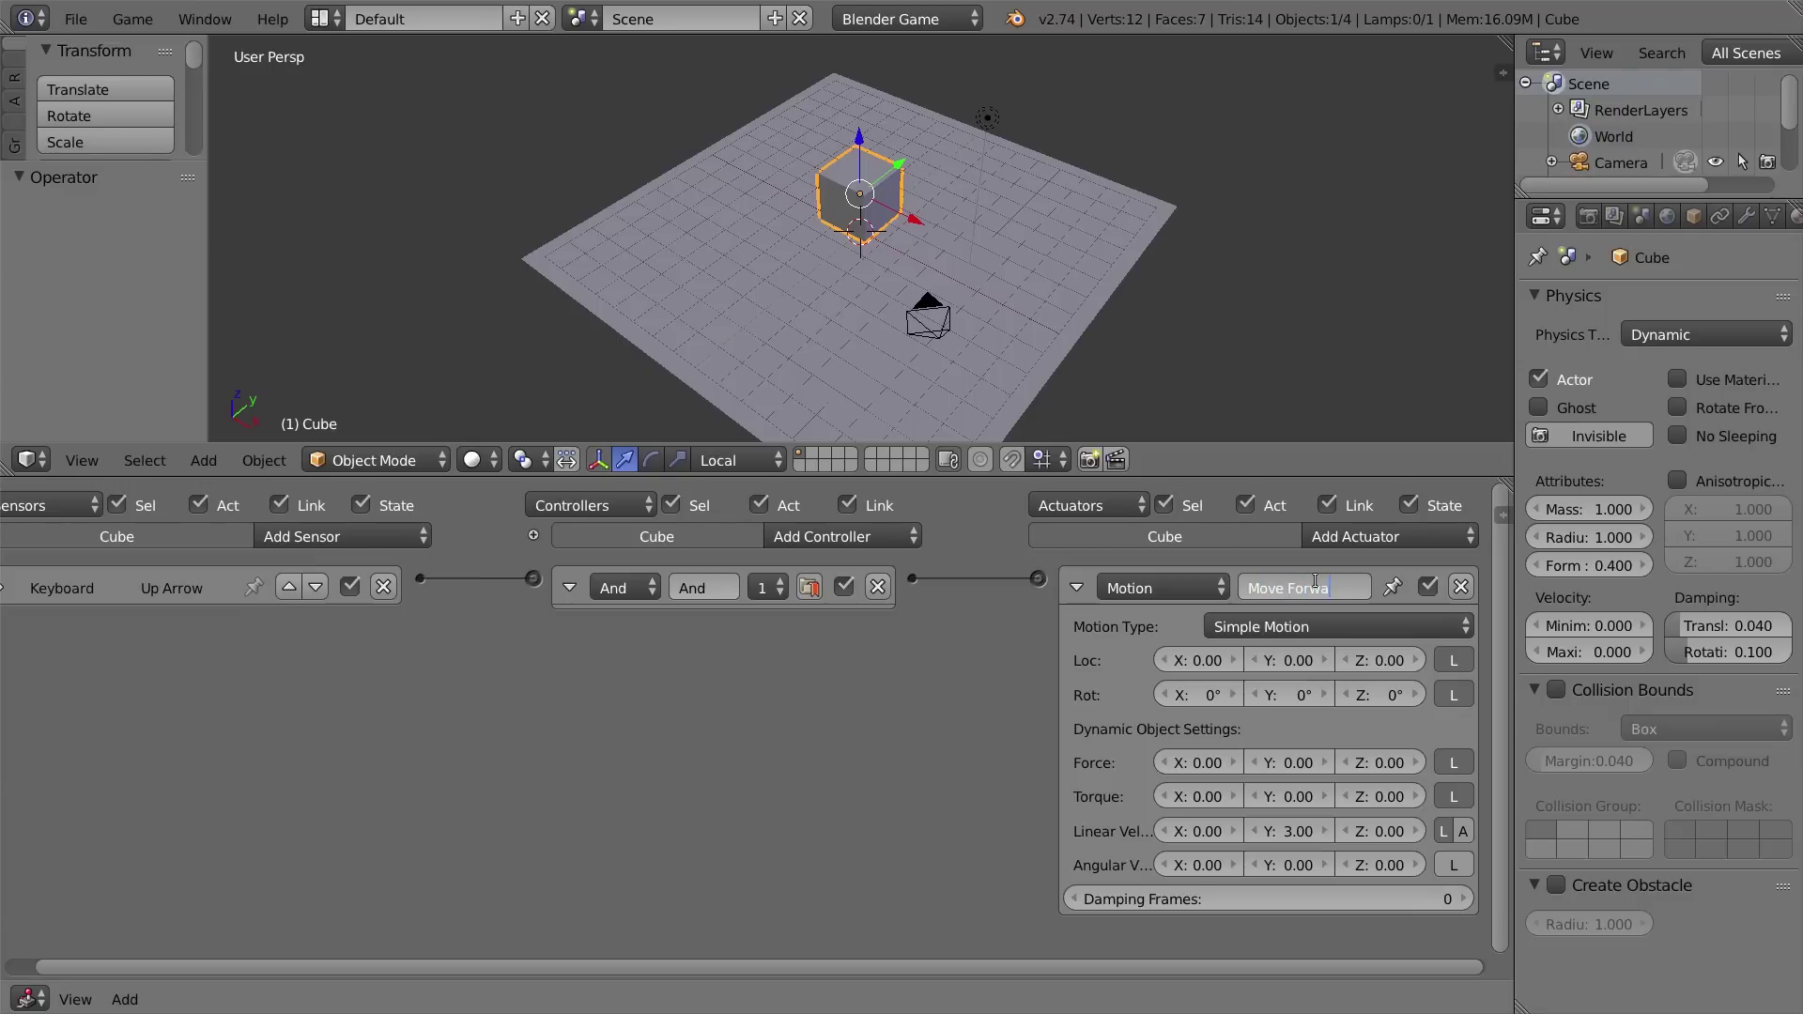
{"action": "key", "text": "Return"}
{"action": "left_click", "coordinate": [1076, 587]}
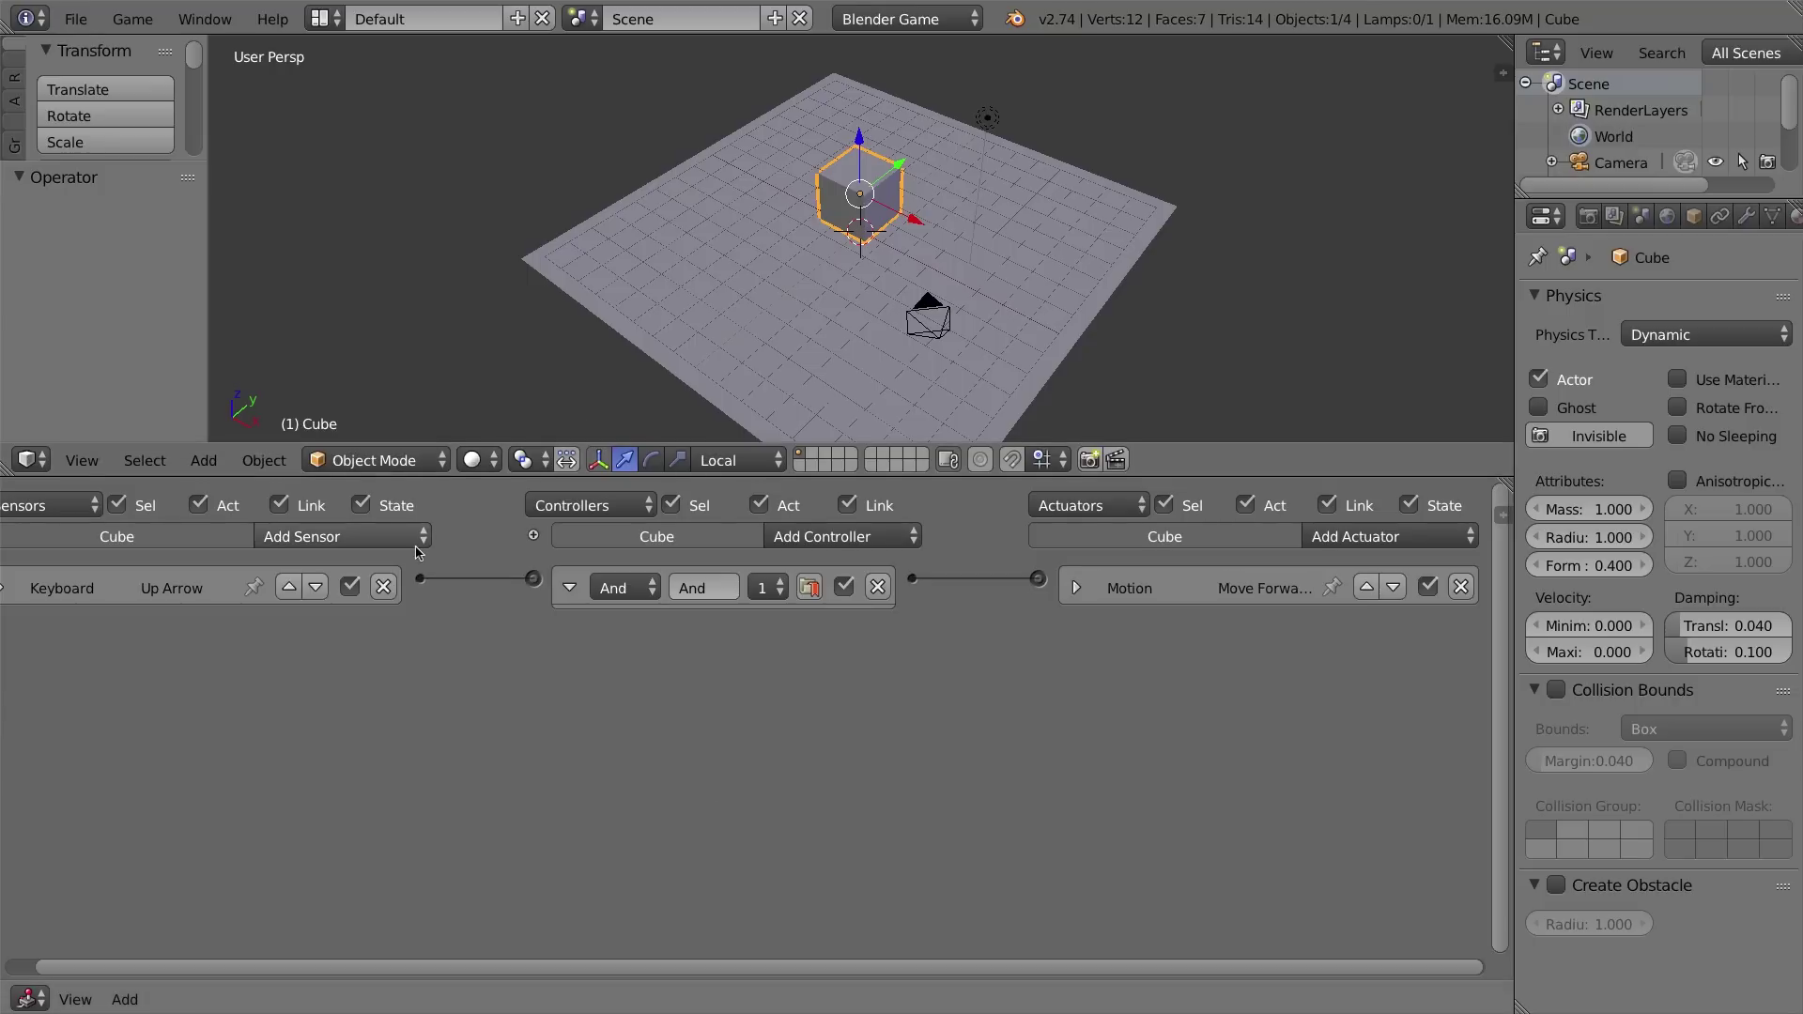
- Add a second Keyboard sensor to the cube and assign the Left Arrow key to it
{"action": "left_click", "coordinate": [330, 538]}
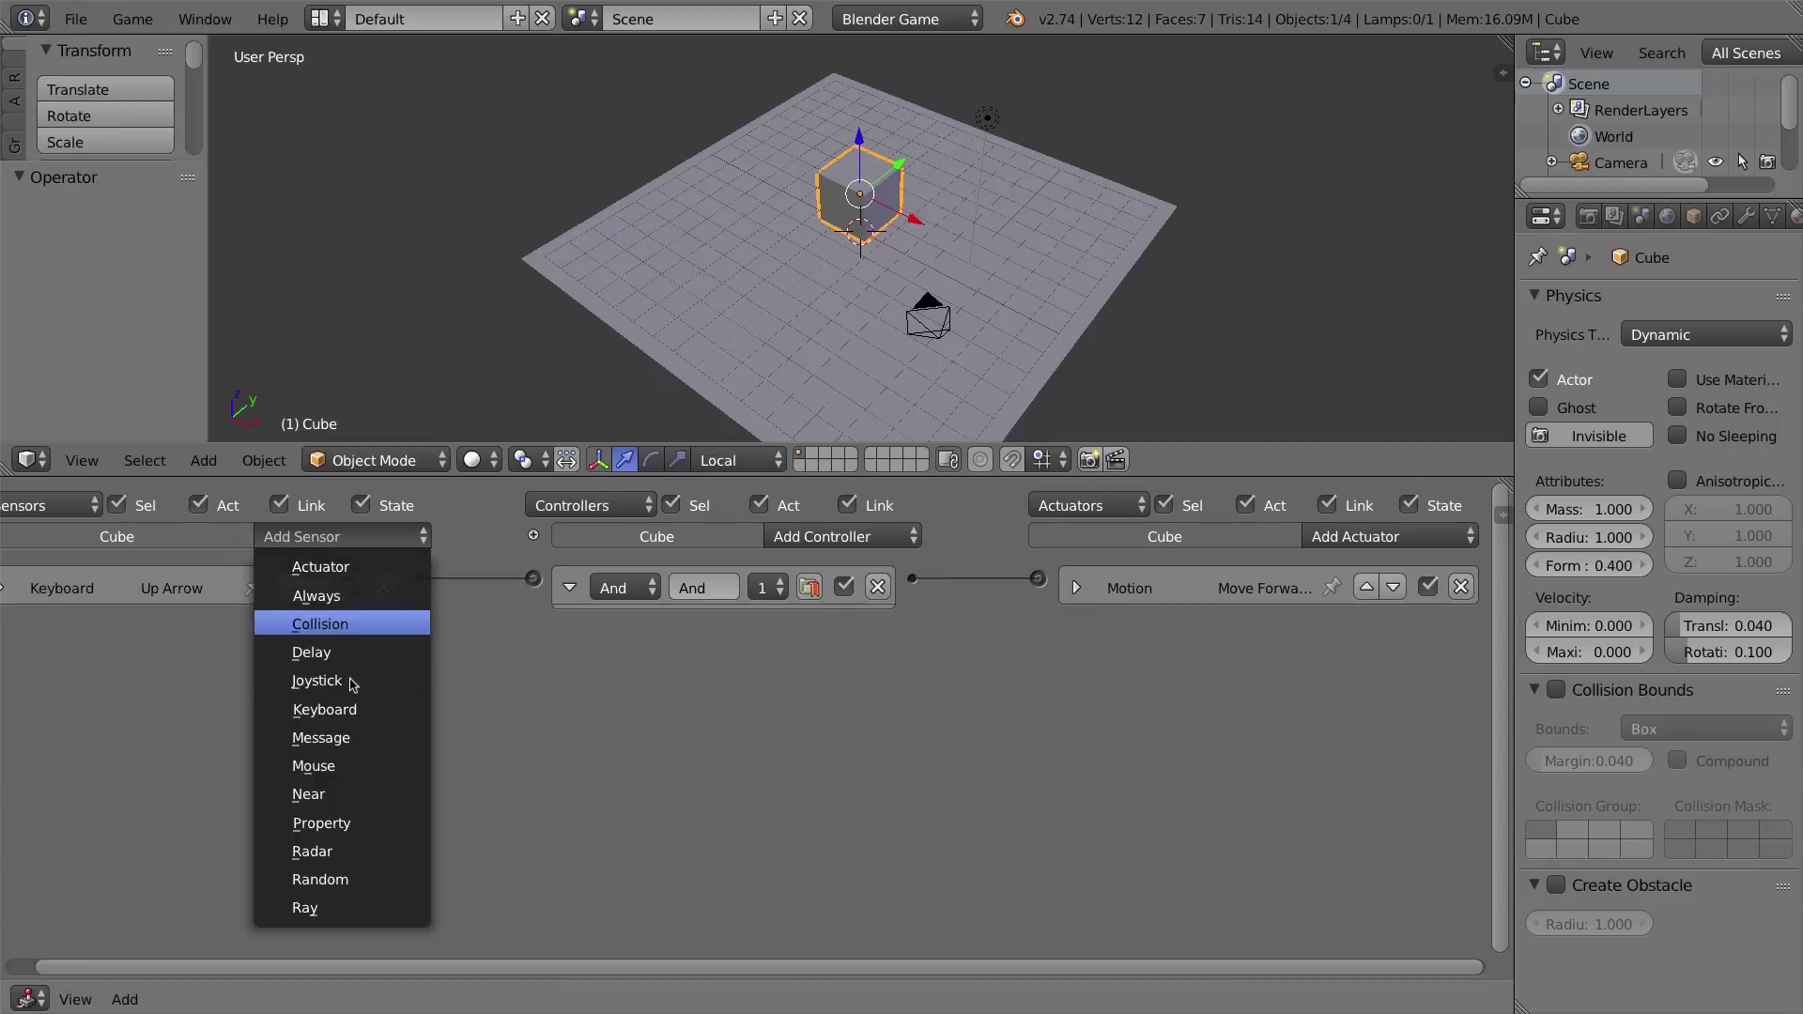
{"action": "left_click", "coordinate": [353, 718]}
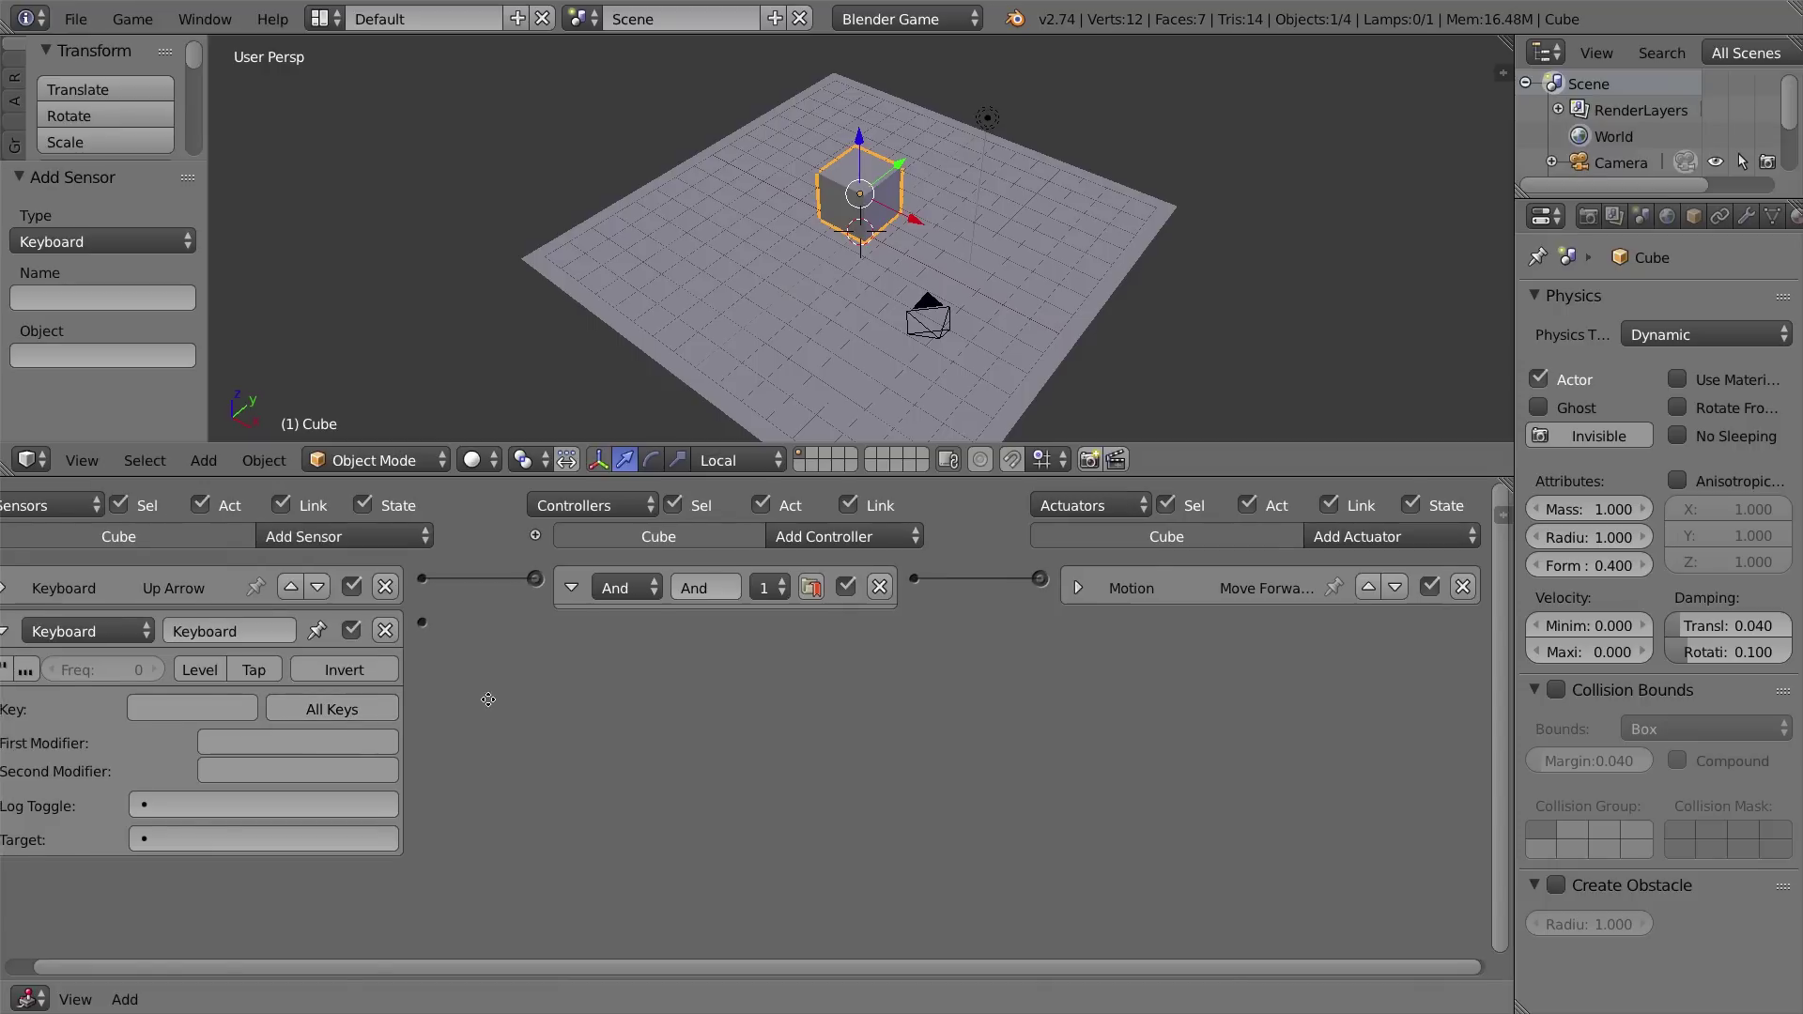
{"action": "left_click", "coordinate": [225, 711]}
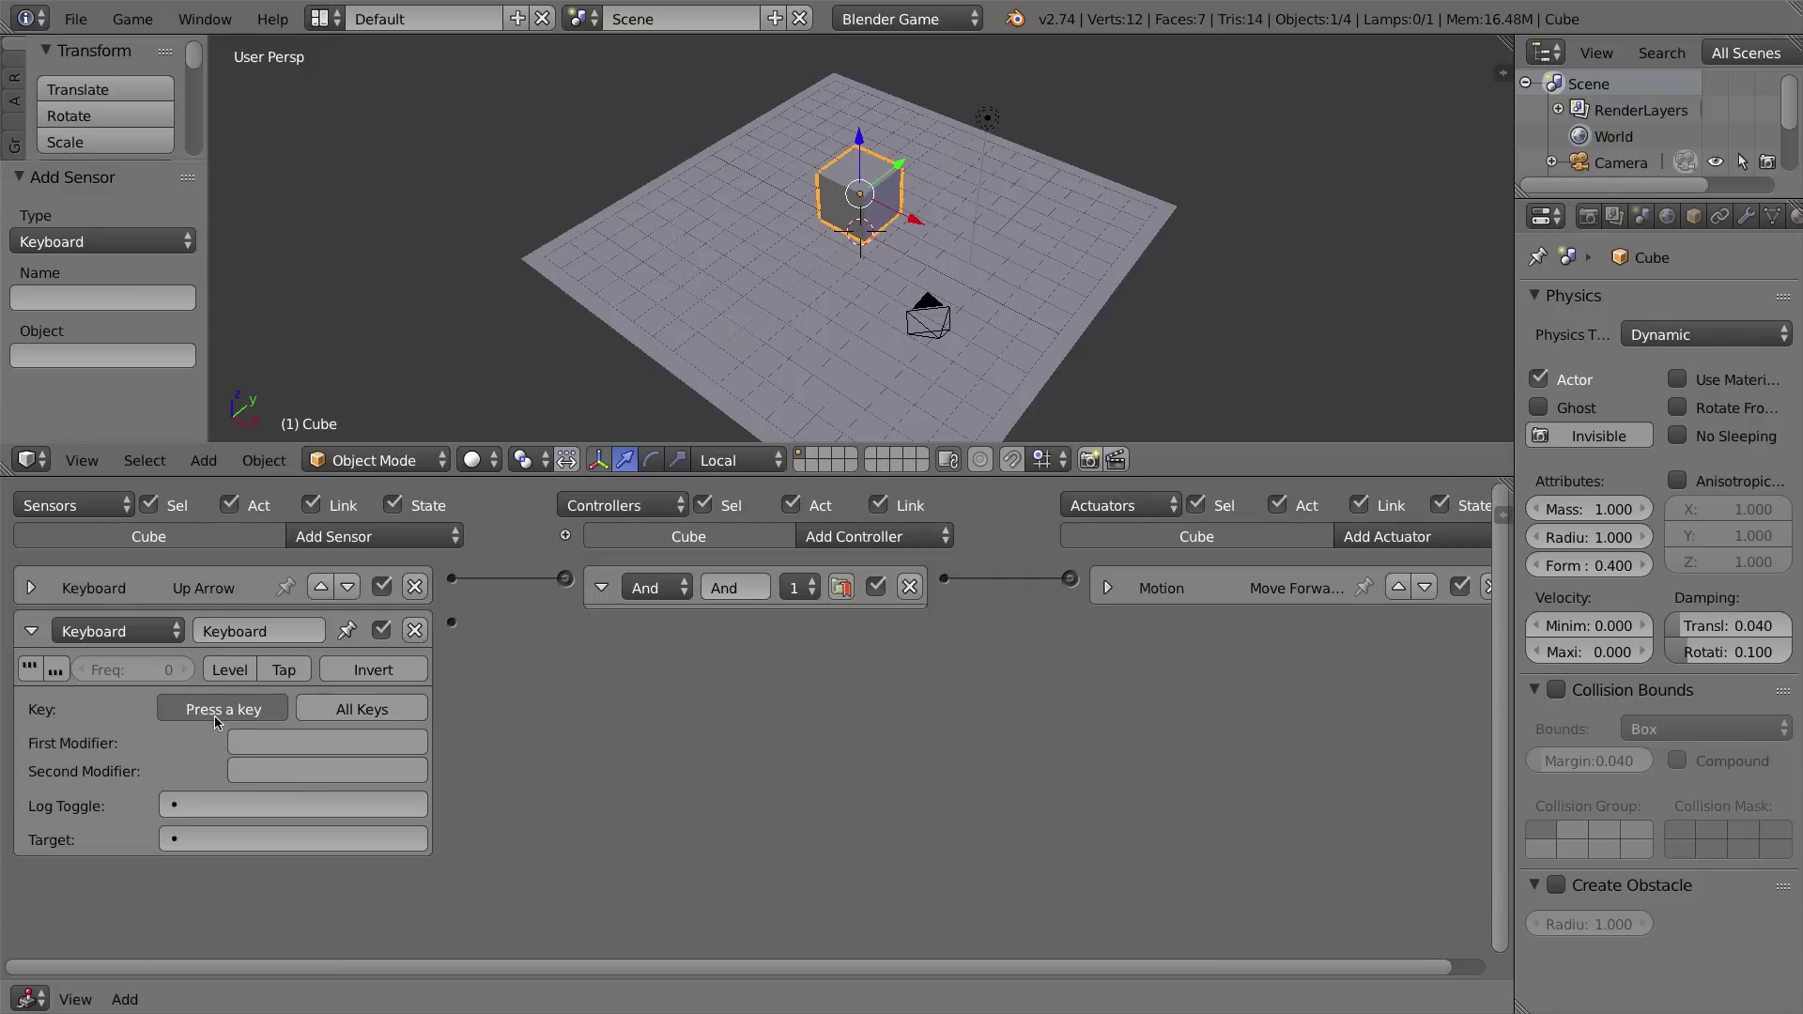
{"action": "key", "text": "Left"}
{"action": "middle_click_drag", "start_coordinate": [1349, 666], "coordinate": [1315, 666]}
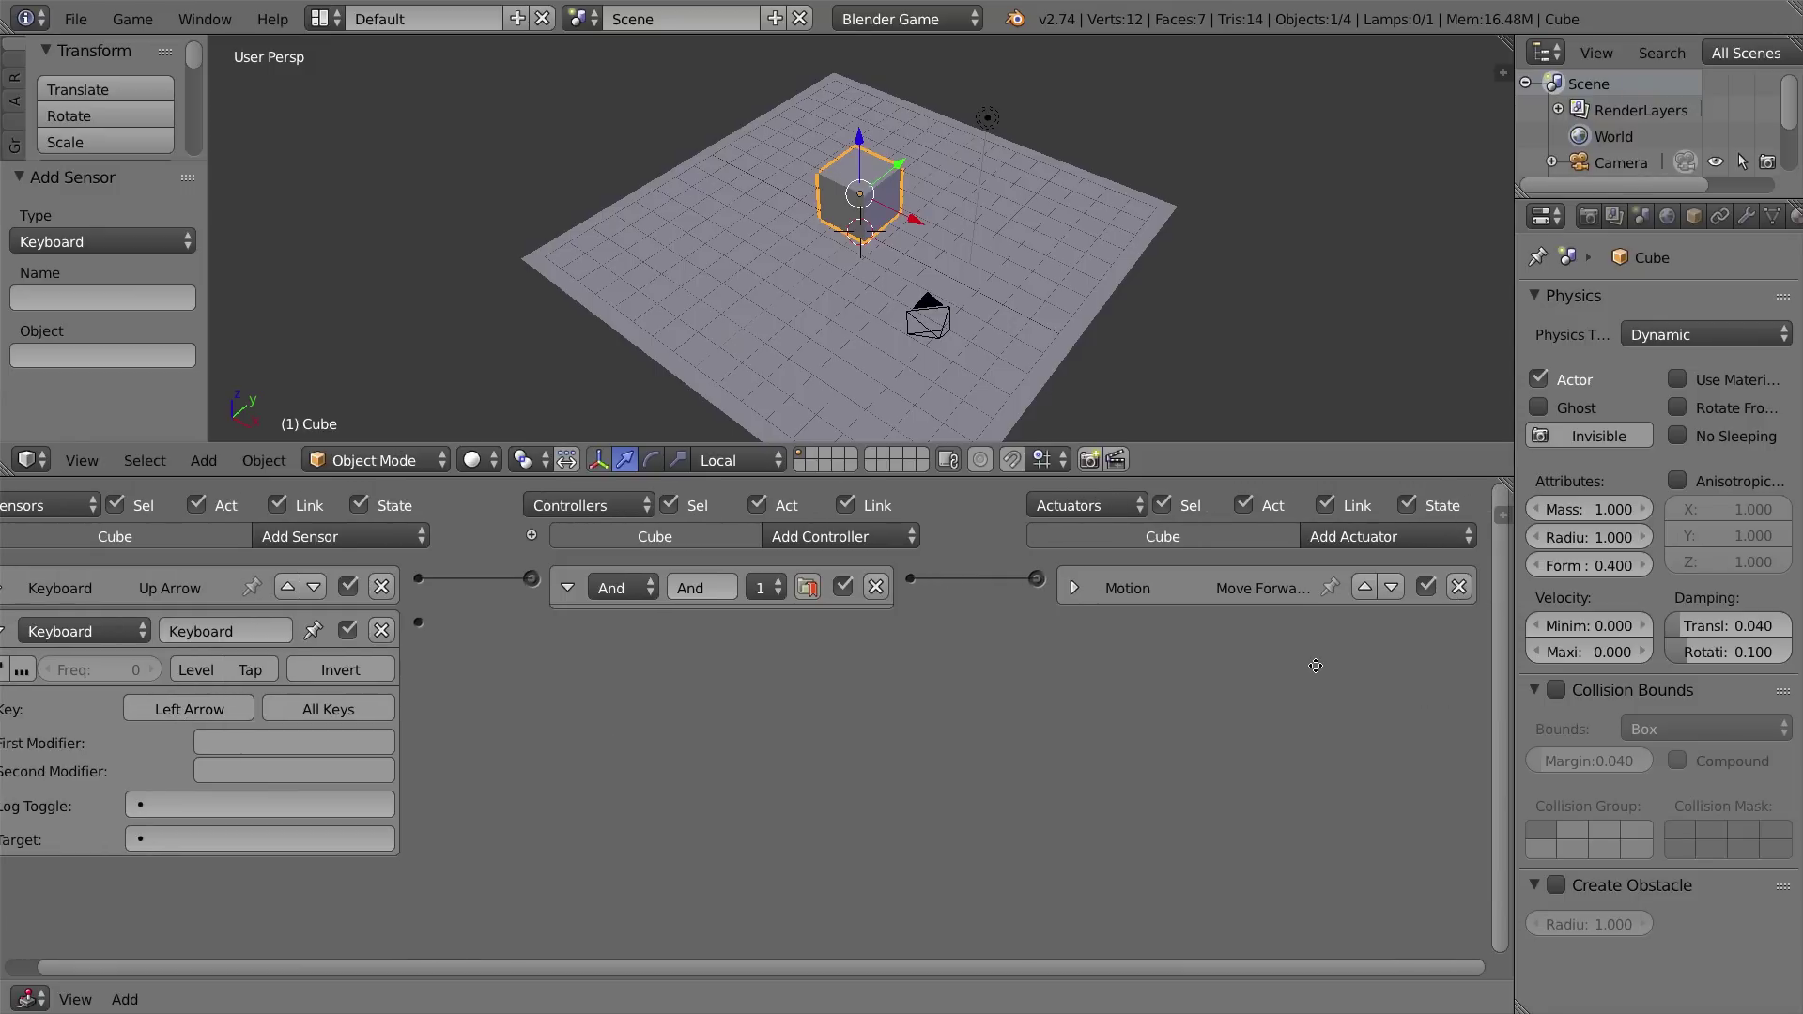
- Add a second Motion actuator and link the Left Arrow-key sensor to it through a new And controller
{"action": "left_click", "coordinate": [1384, 537]}
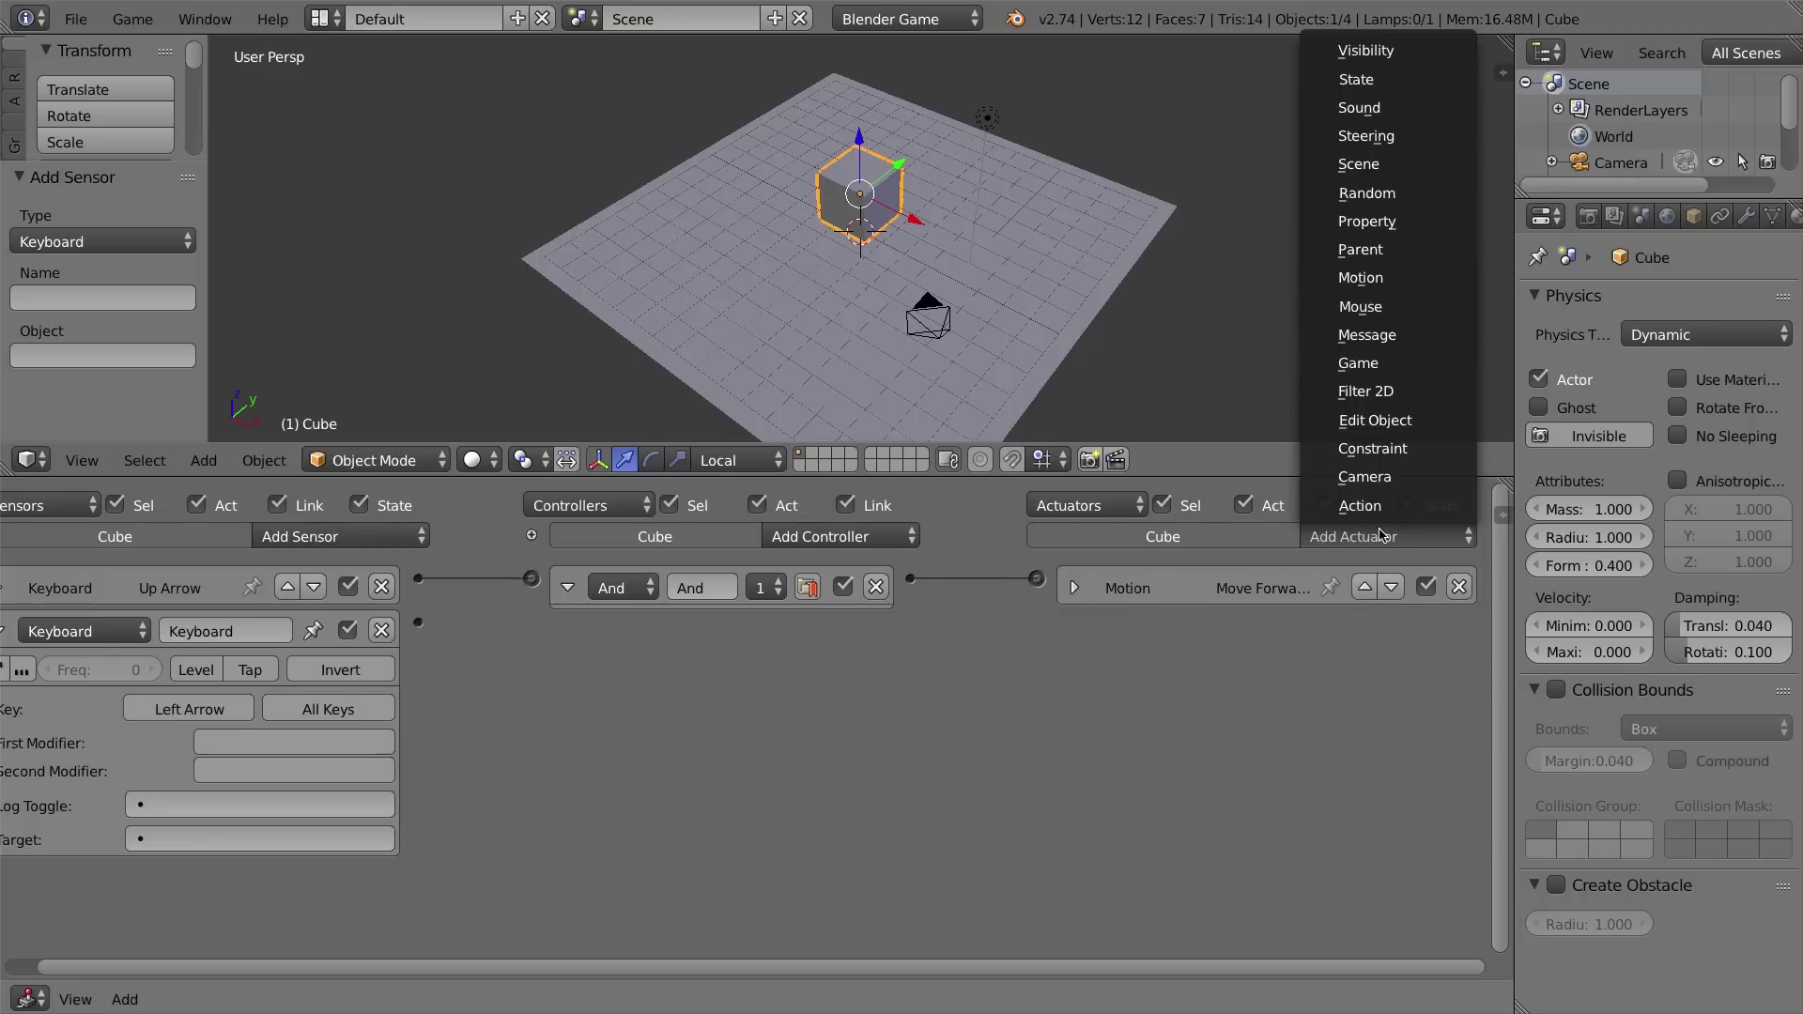
{"action": "left_click", "coordinate": [1383, 281]}
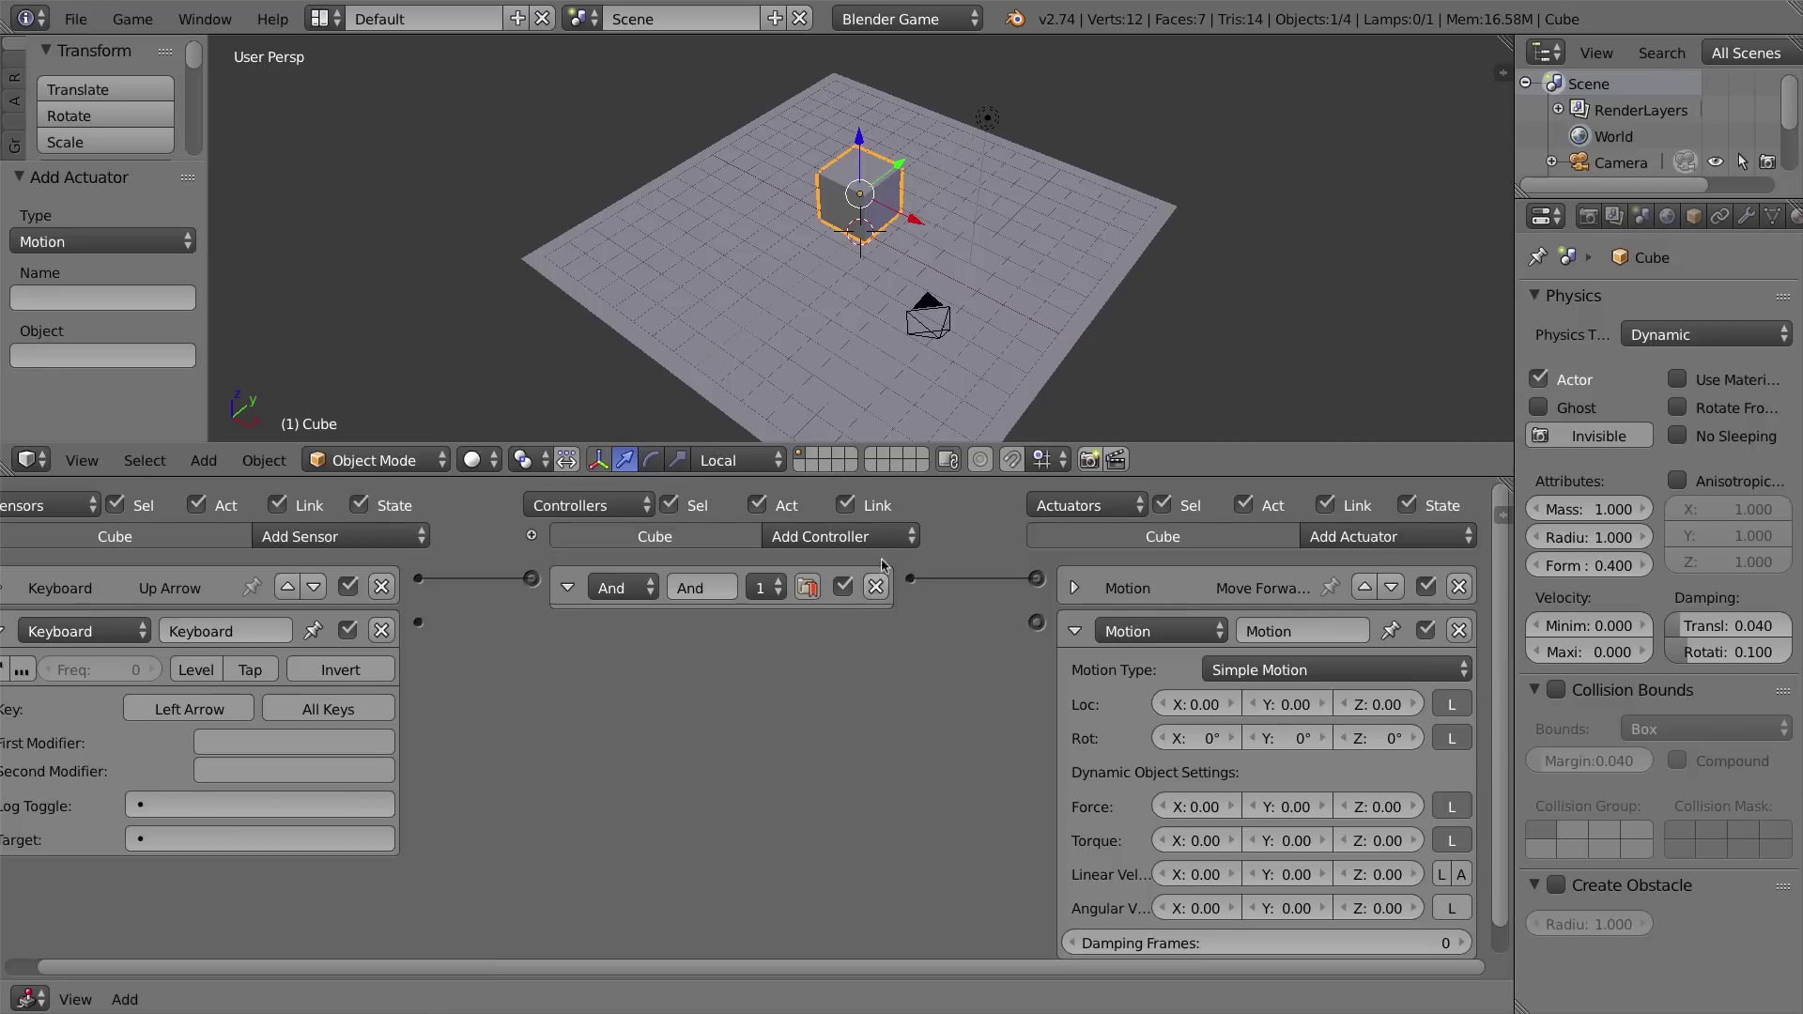
{"action": "left_click_drag", "start_coordinate": [419, 623], "coordinate": [1036, 623]}
{"action": "left_click_drag", "start_coordinate": [420, 623], "coordinate": [1050, 649]}
{"action": "left_click_drag", "start_coordinate": [425, 627], "coordinate": [1038, 630]}
{"action": "middle_click_drag", "start_coordinate": [1034, 726], "coordinate": [1033, 673]}
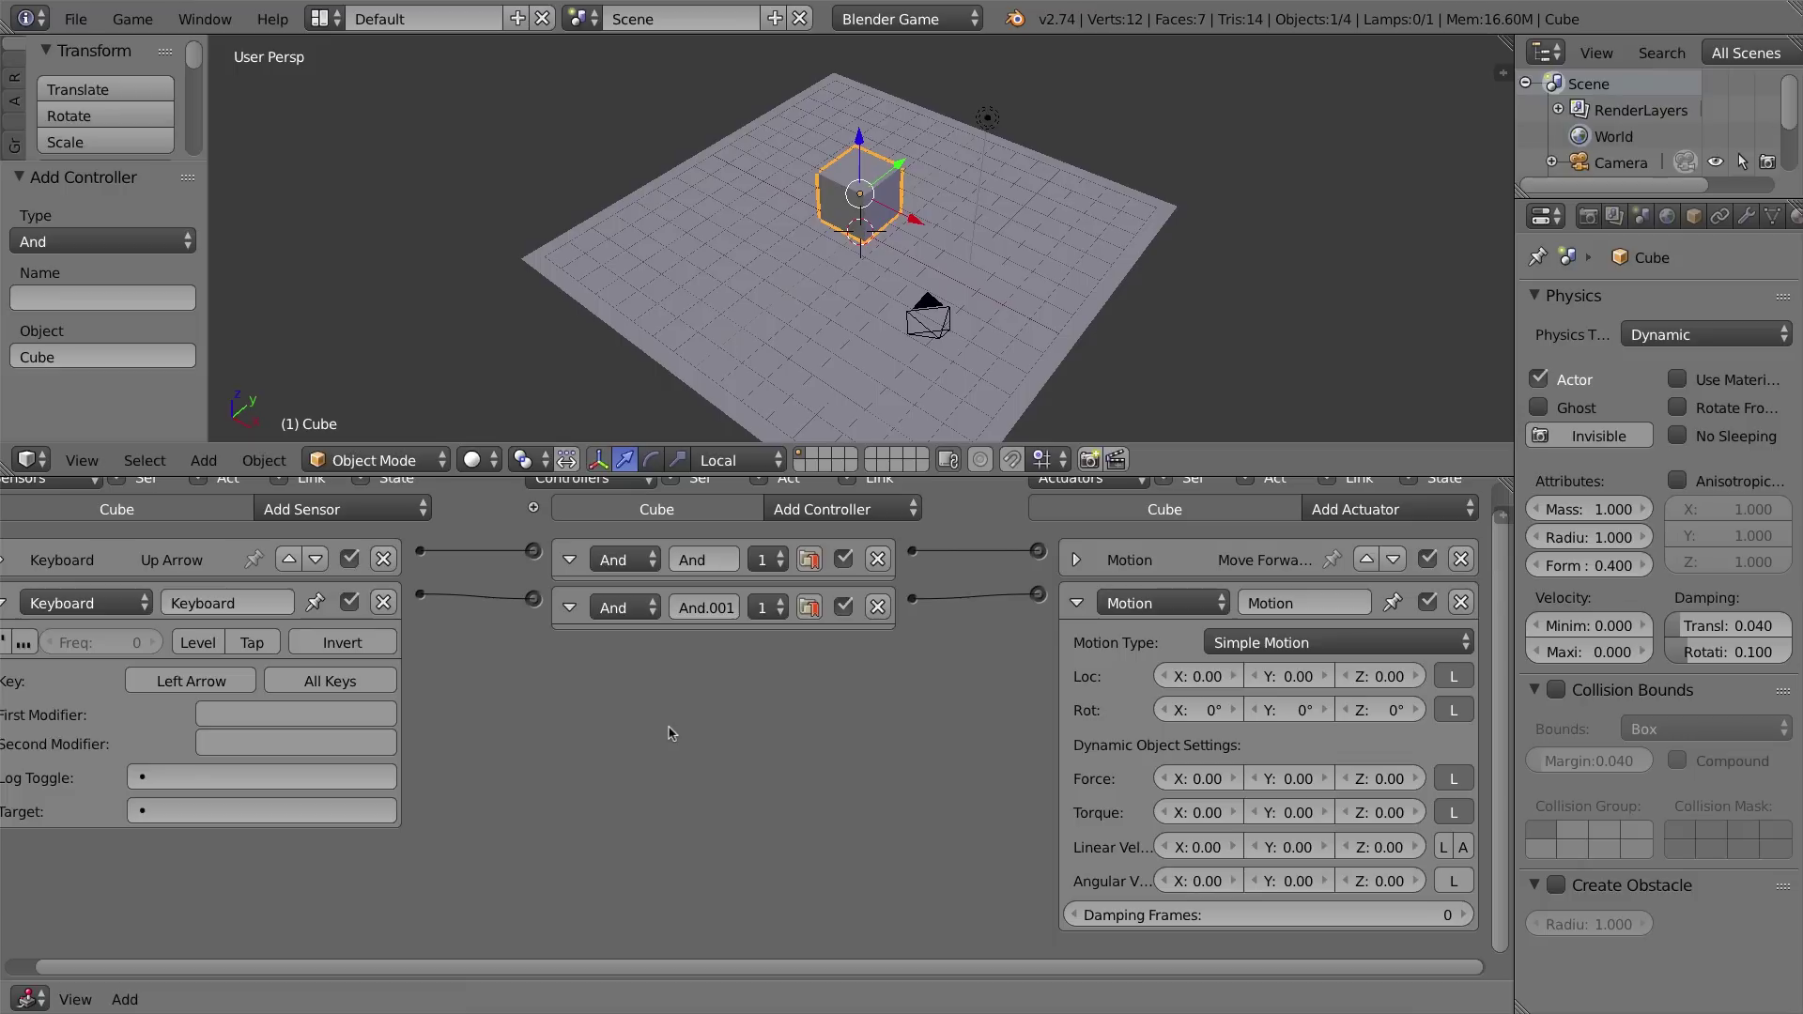
- Set the second Motion actuator's Z Rot value to 5°
{"action": "left_click", "coordinate": [1395, 714]}
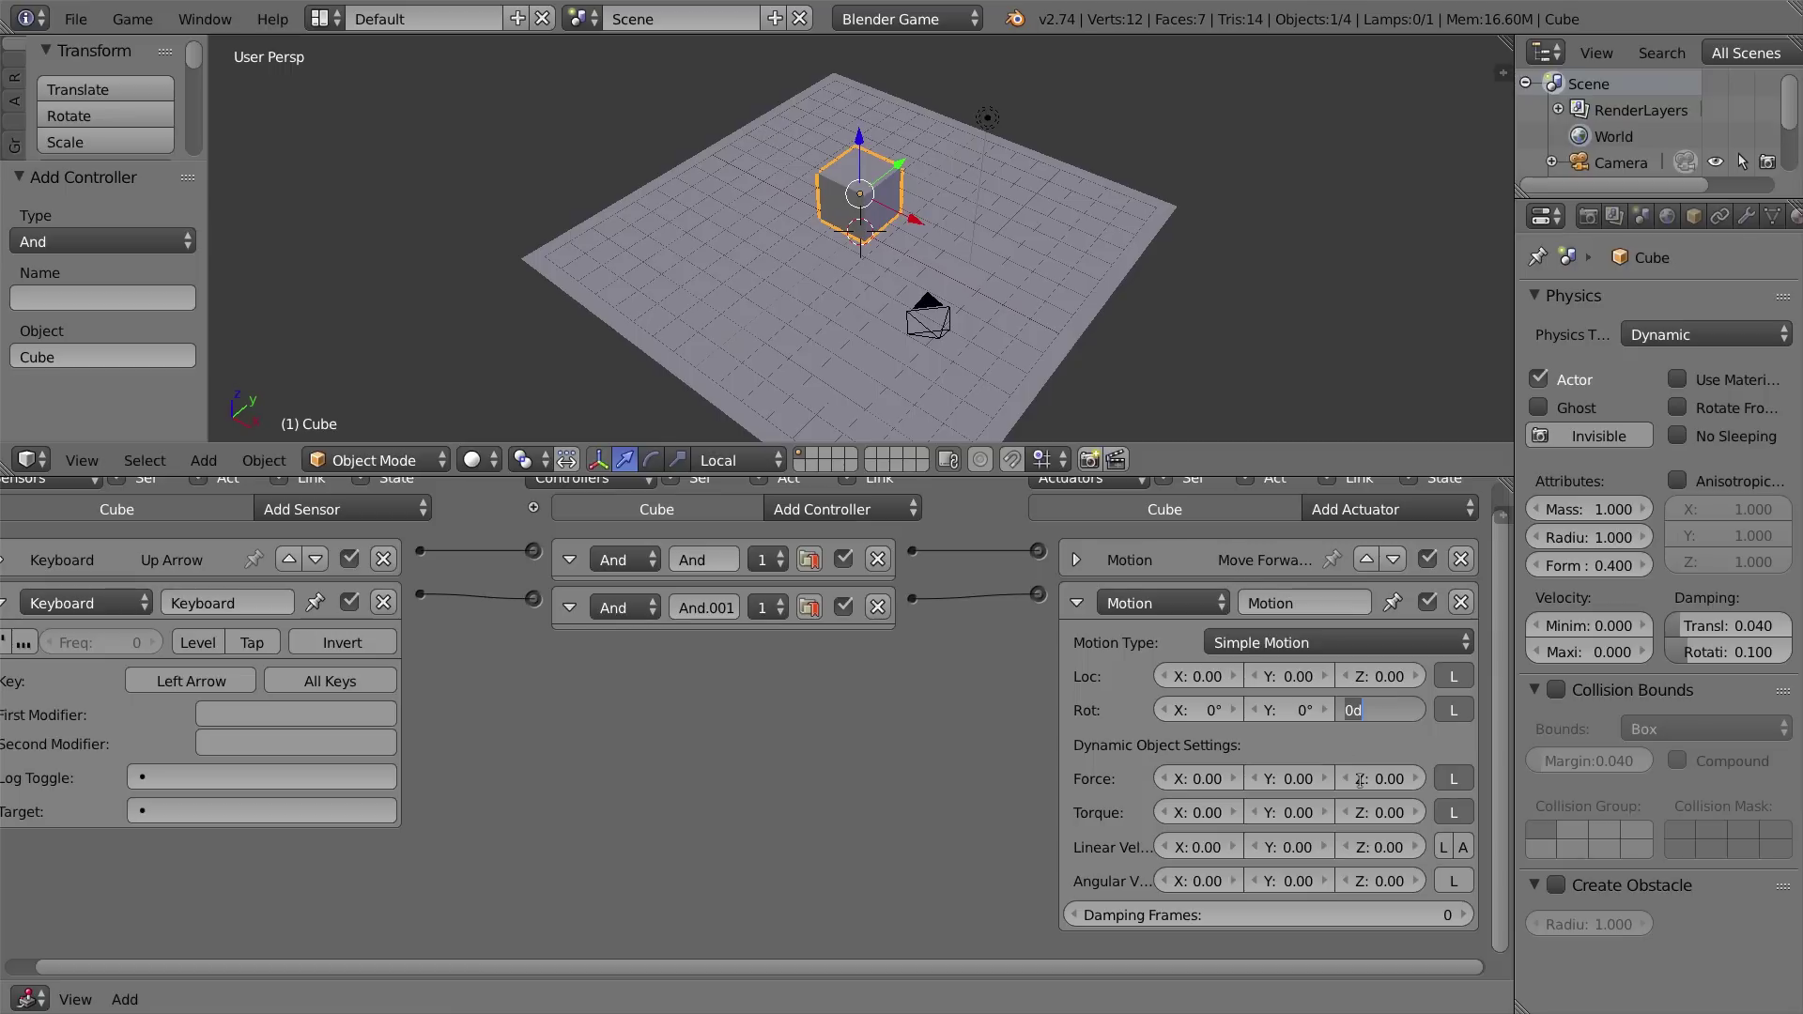
{"action": "type", "text": "5"}
{"action": "key", "text": "Return"}
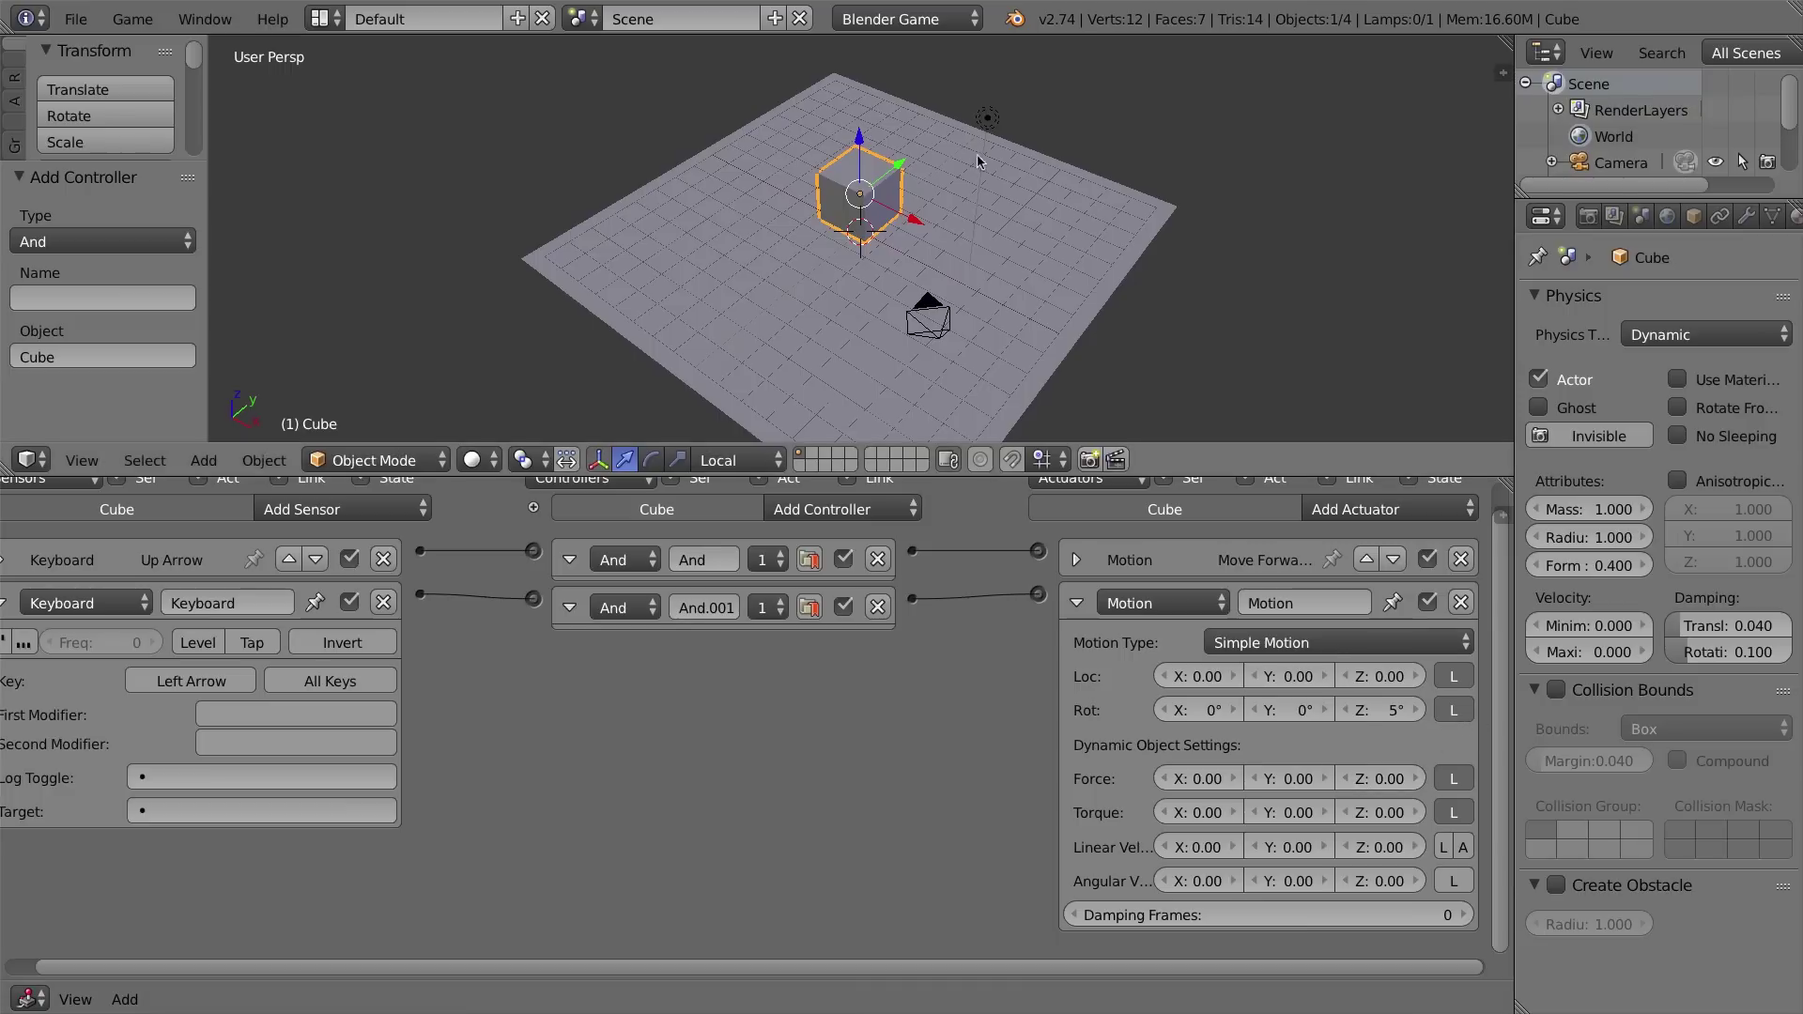
- Run the game to test rotating the cube with the Left Arrow control, and stop the game
{"action": "key", "text": "p"}
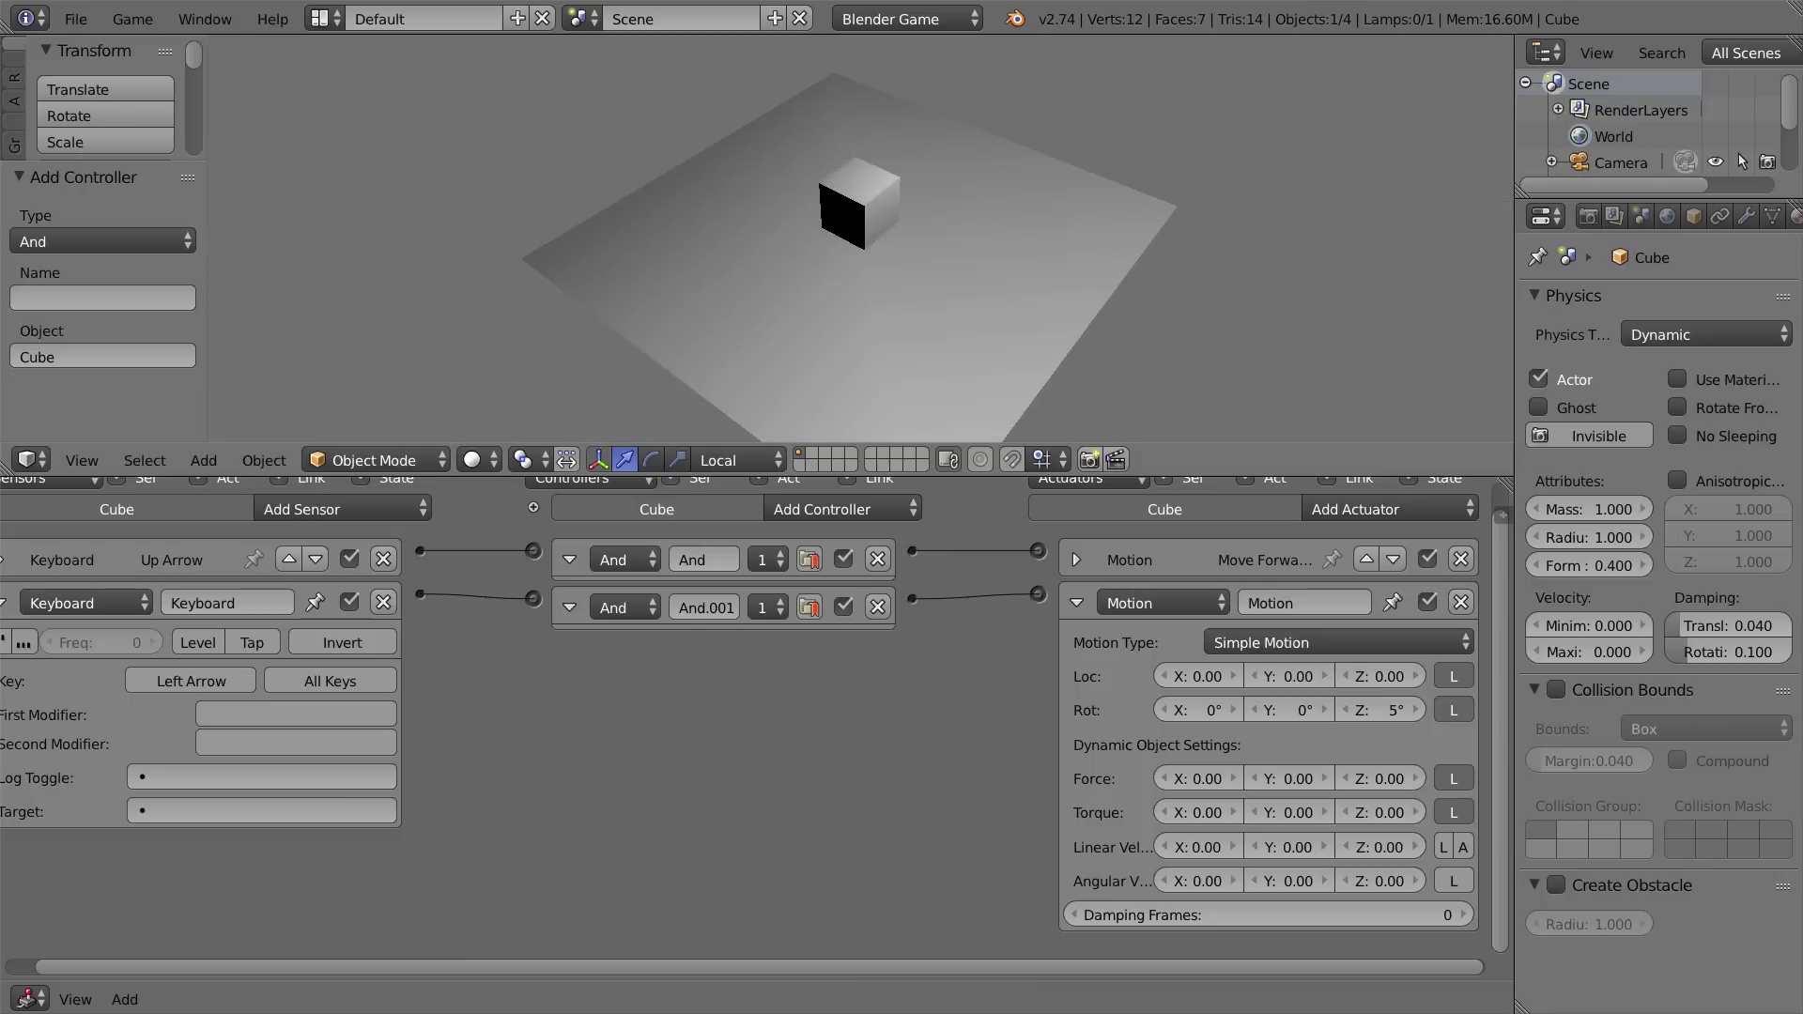
{"action": "key", "text": "Left"}
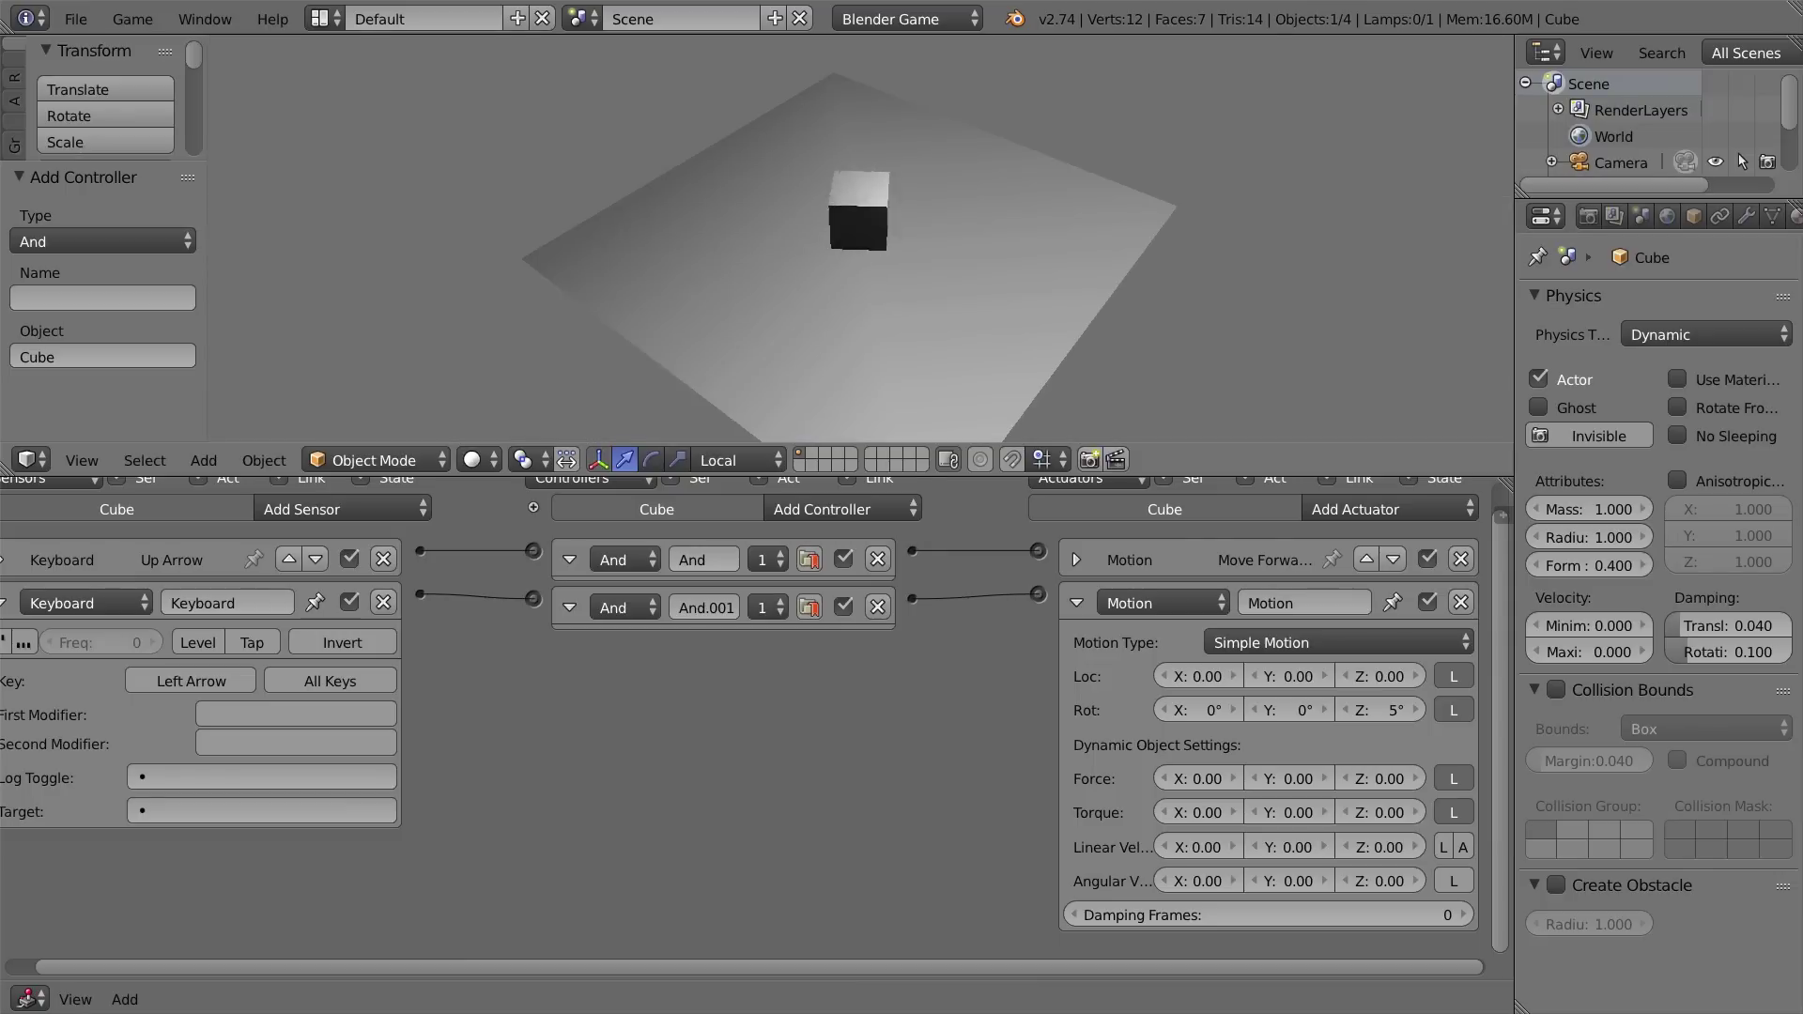
{"action": "key", "text": "Left"}
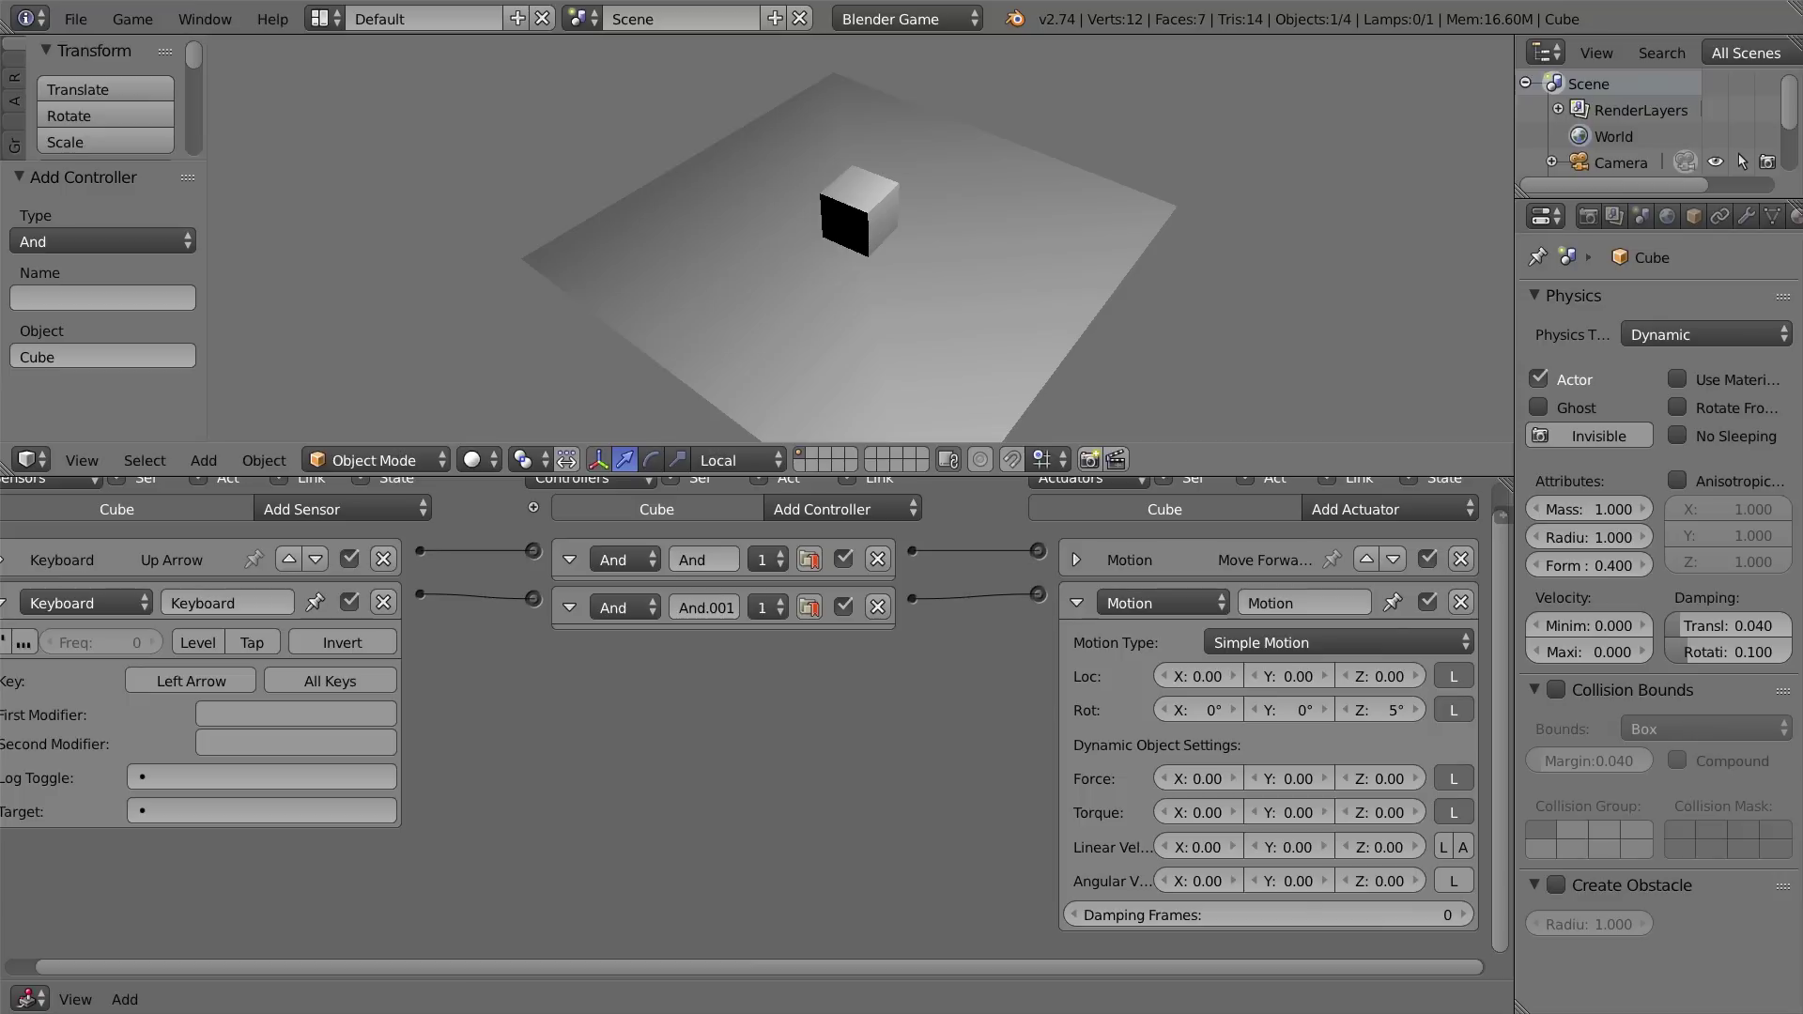
{"action": "key", "text": "Escape"}
{"action": "scroll", "coordinate": [422, 667], "scroll_direction": "left", "scroll_amount": 1}
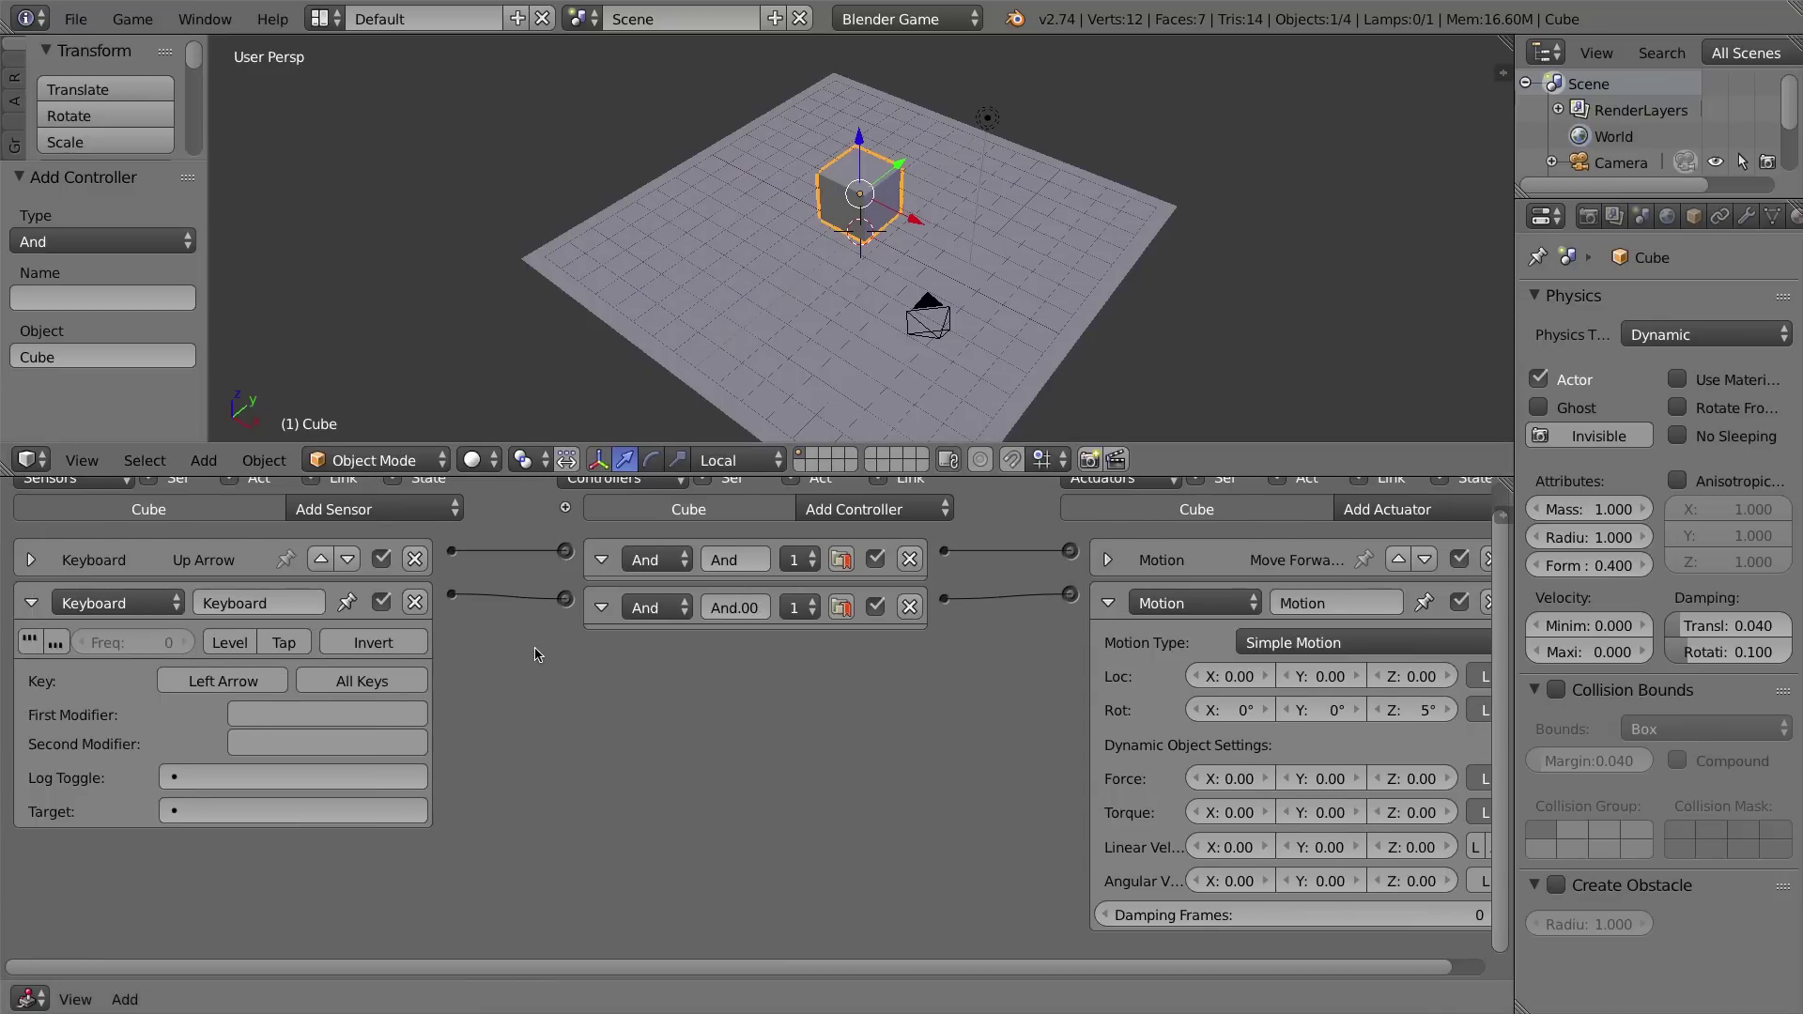
- Rename the second Keyboard sensor to Right Arrow and collapse its settings
{"action": "left_click", "coordinate": [249, 604]}
{"action": "type", "text": "Rigth"}
{"action": "key", "text": "BackSpace"}
{"action": "key", "text": "BackSpace"}
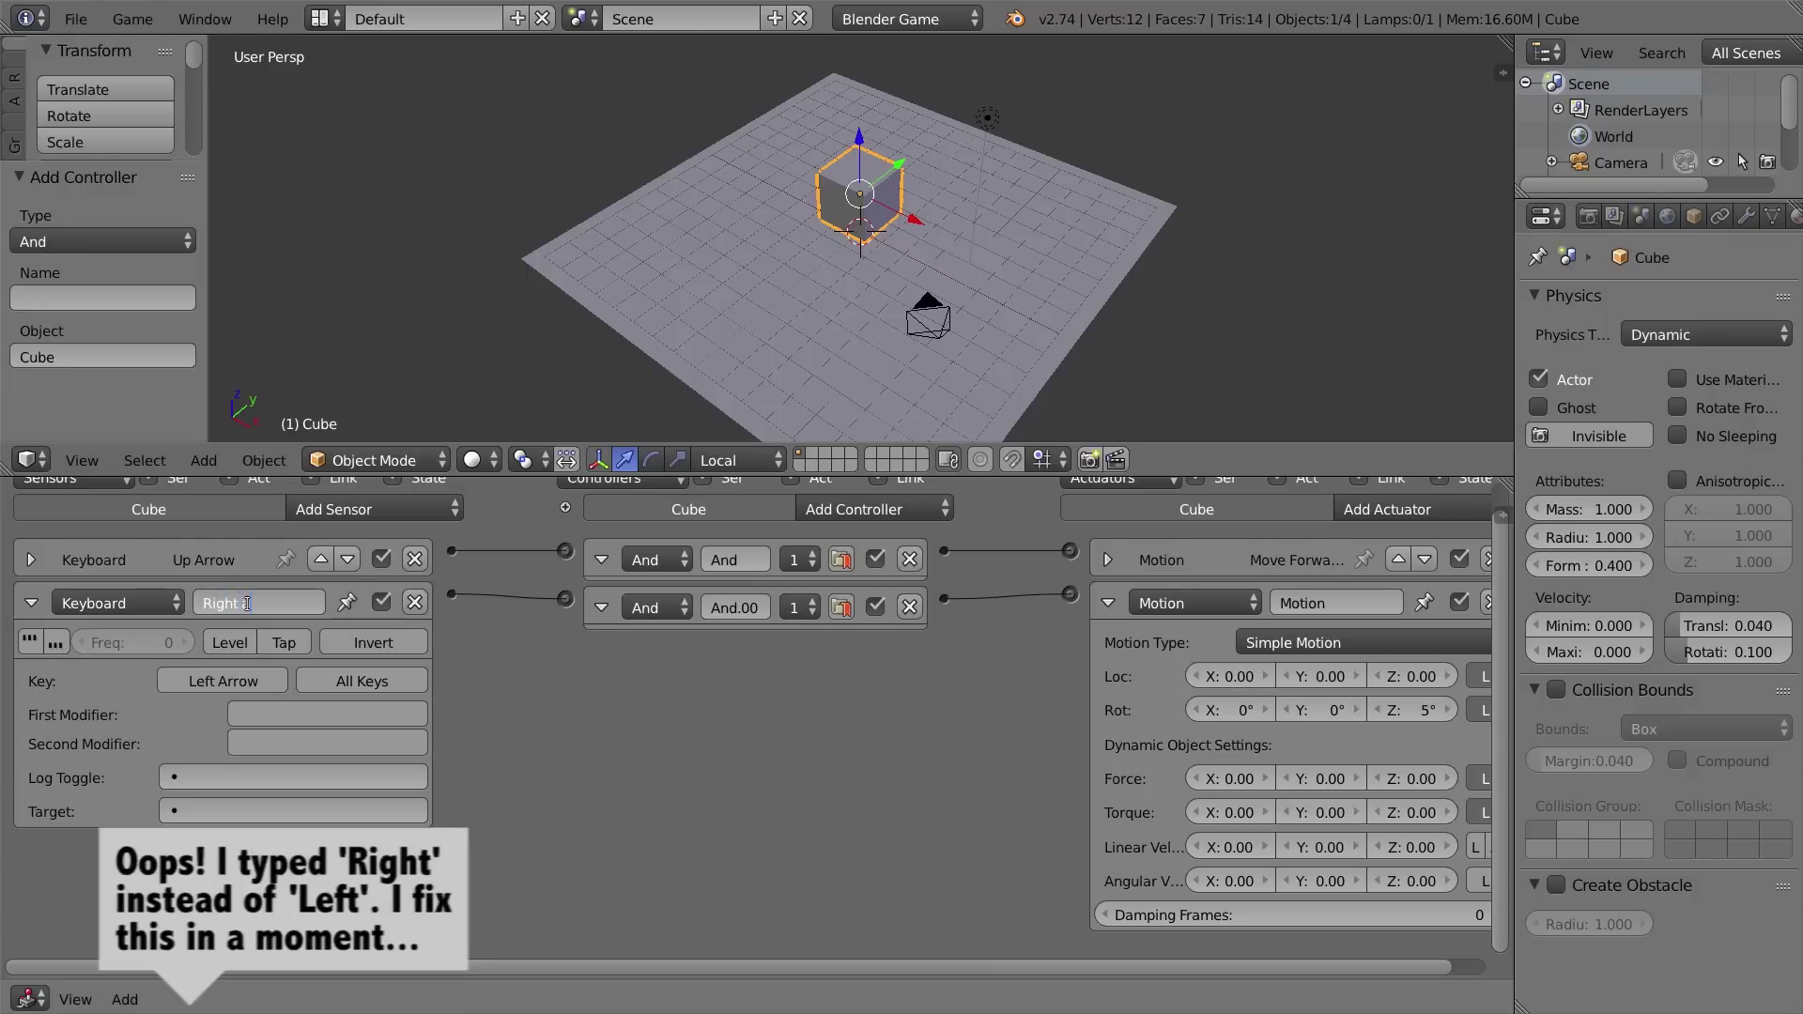
{"action": "type", "text": "ht Arrow"}
{"action": "key", "text": "Return"}
{"action": "left_click", "coordinate": [31, 603]}
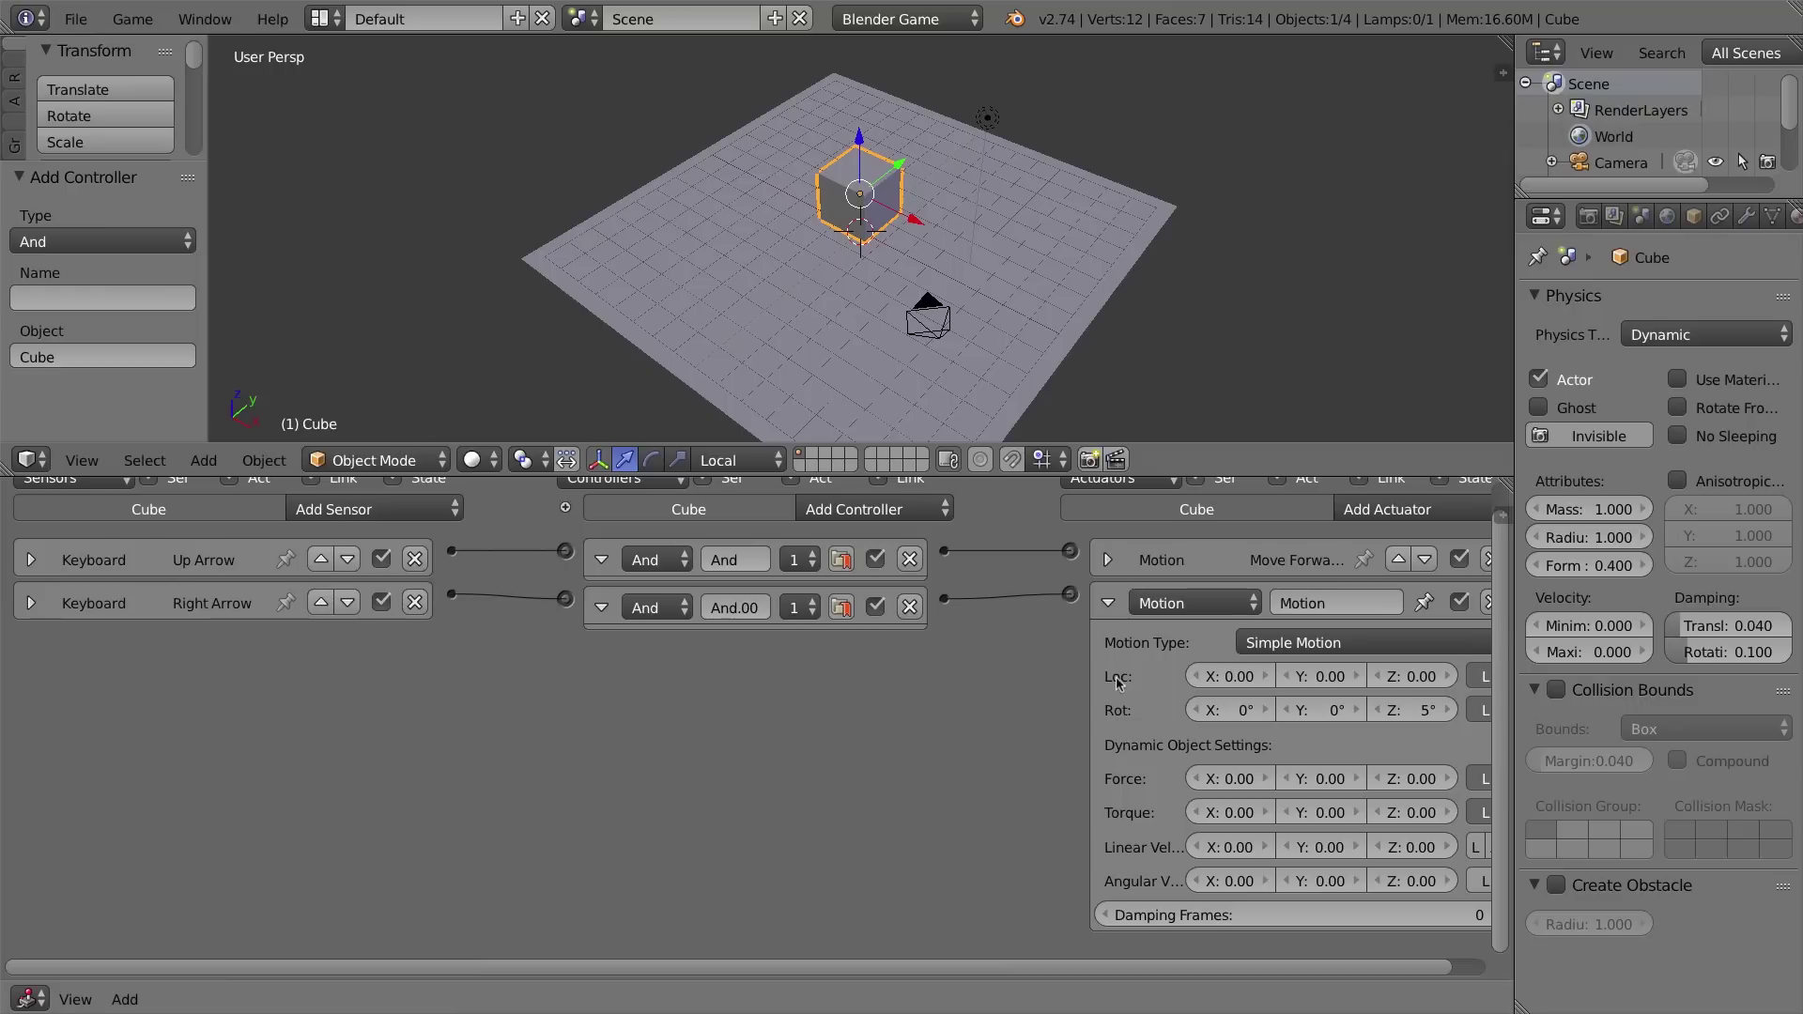
- Rename the second Motion actuator to Turn Right and collapse its settings
{"action": "left_click", "coordinate": [1343, 606]}
{"action": "type", "text": "Turn Right"}
{"action": "key", "text": "Return"}
{"action": "left_click", "coordinate": [1108, 602]}
{"action": "scroll", "coordinate": [436, 552], "scroll_direction": "up", "scroll_amount": 1}
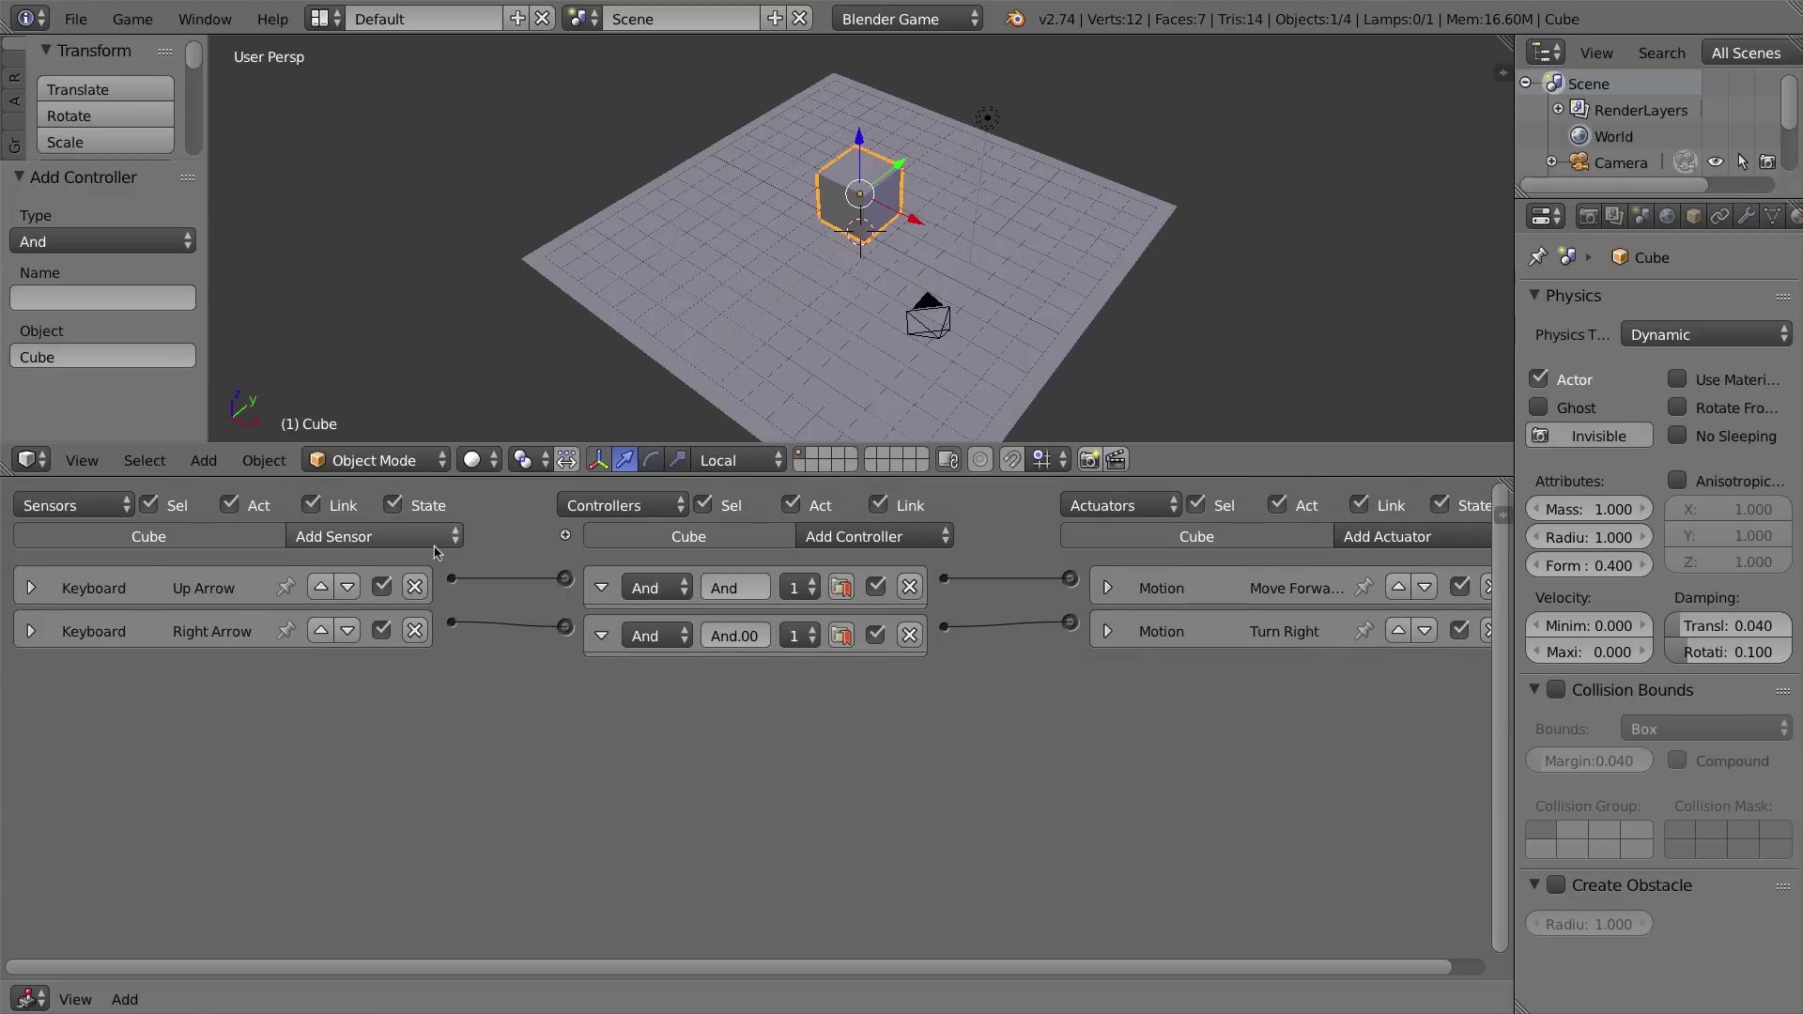
- Add a third Keyboard sensor and a third Motion actuator to the cube and link them through a new And controller
{"action": "left_click", "coordinate": [434, 542]}
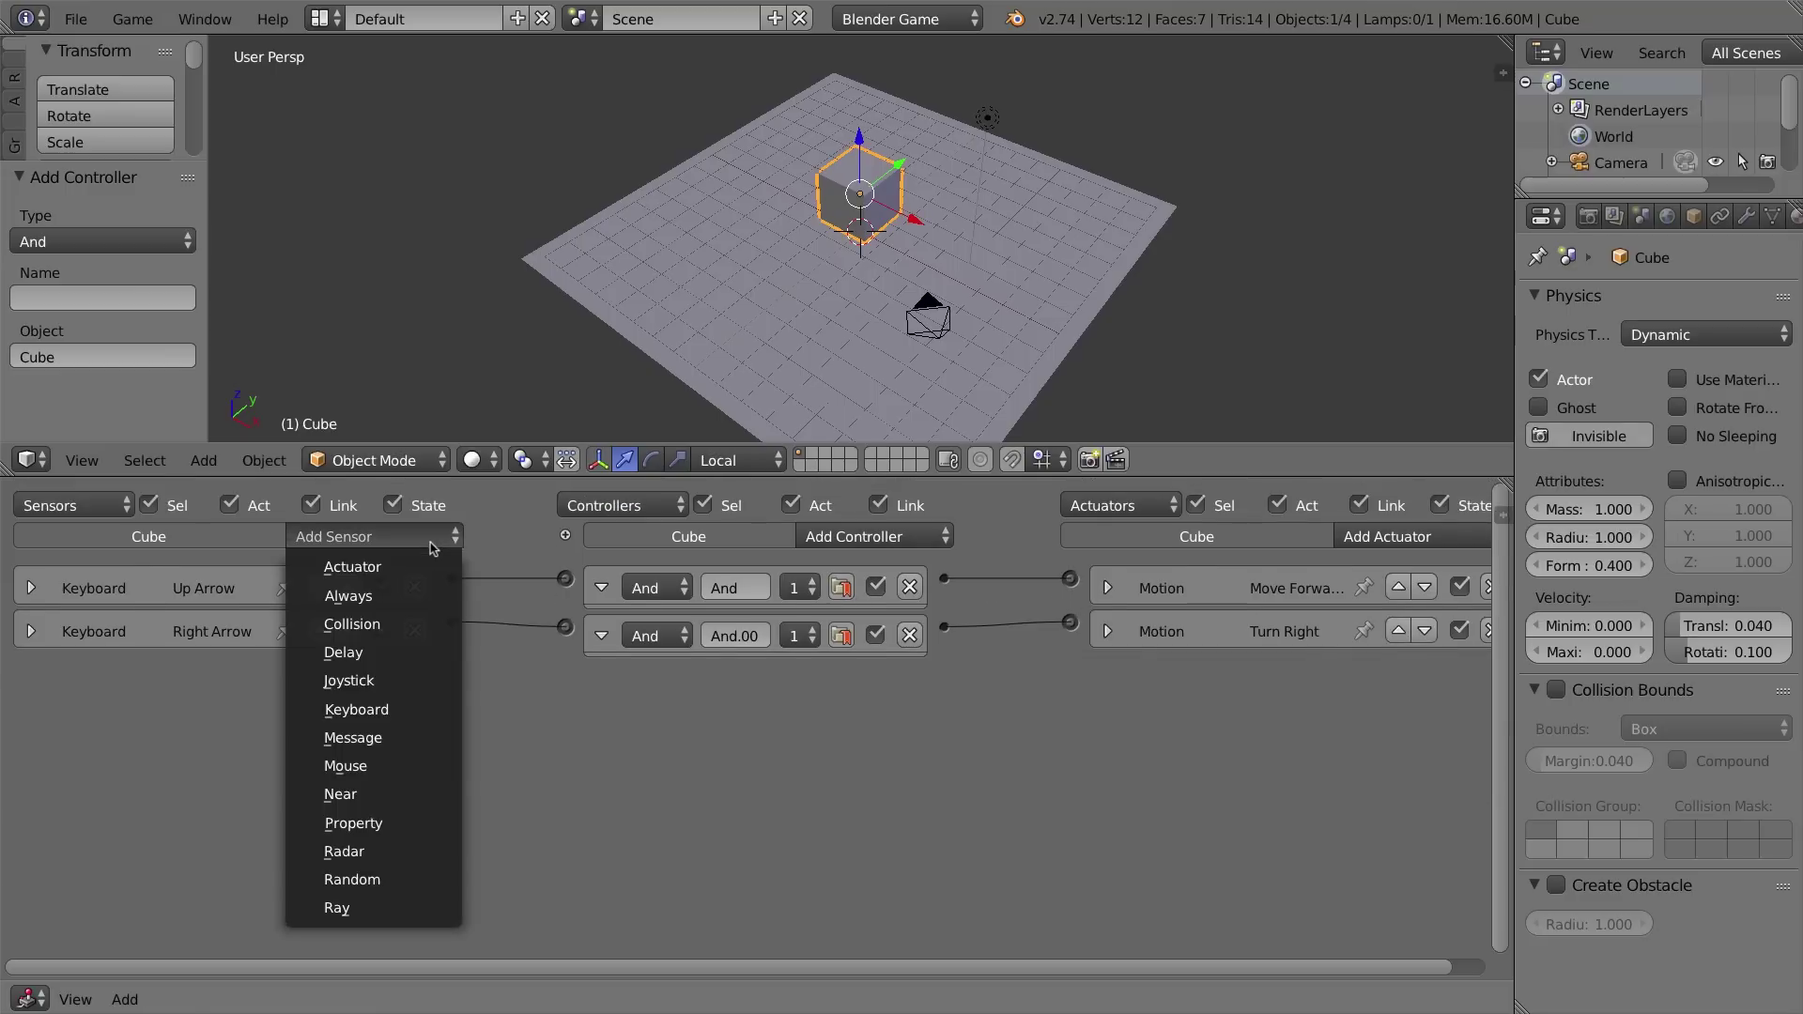
{"action": "left_click", "coordinate": [403, 711]}
{"action": "left_click", "coordinate": [1397, 539]}
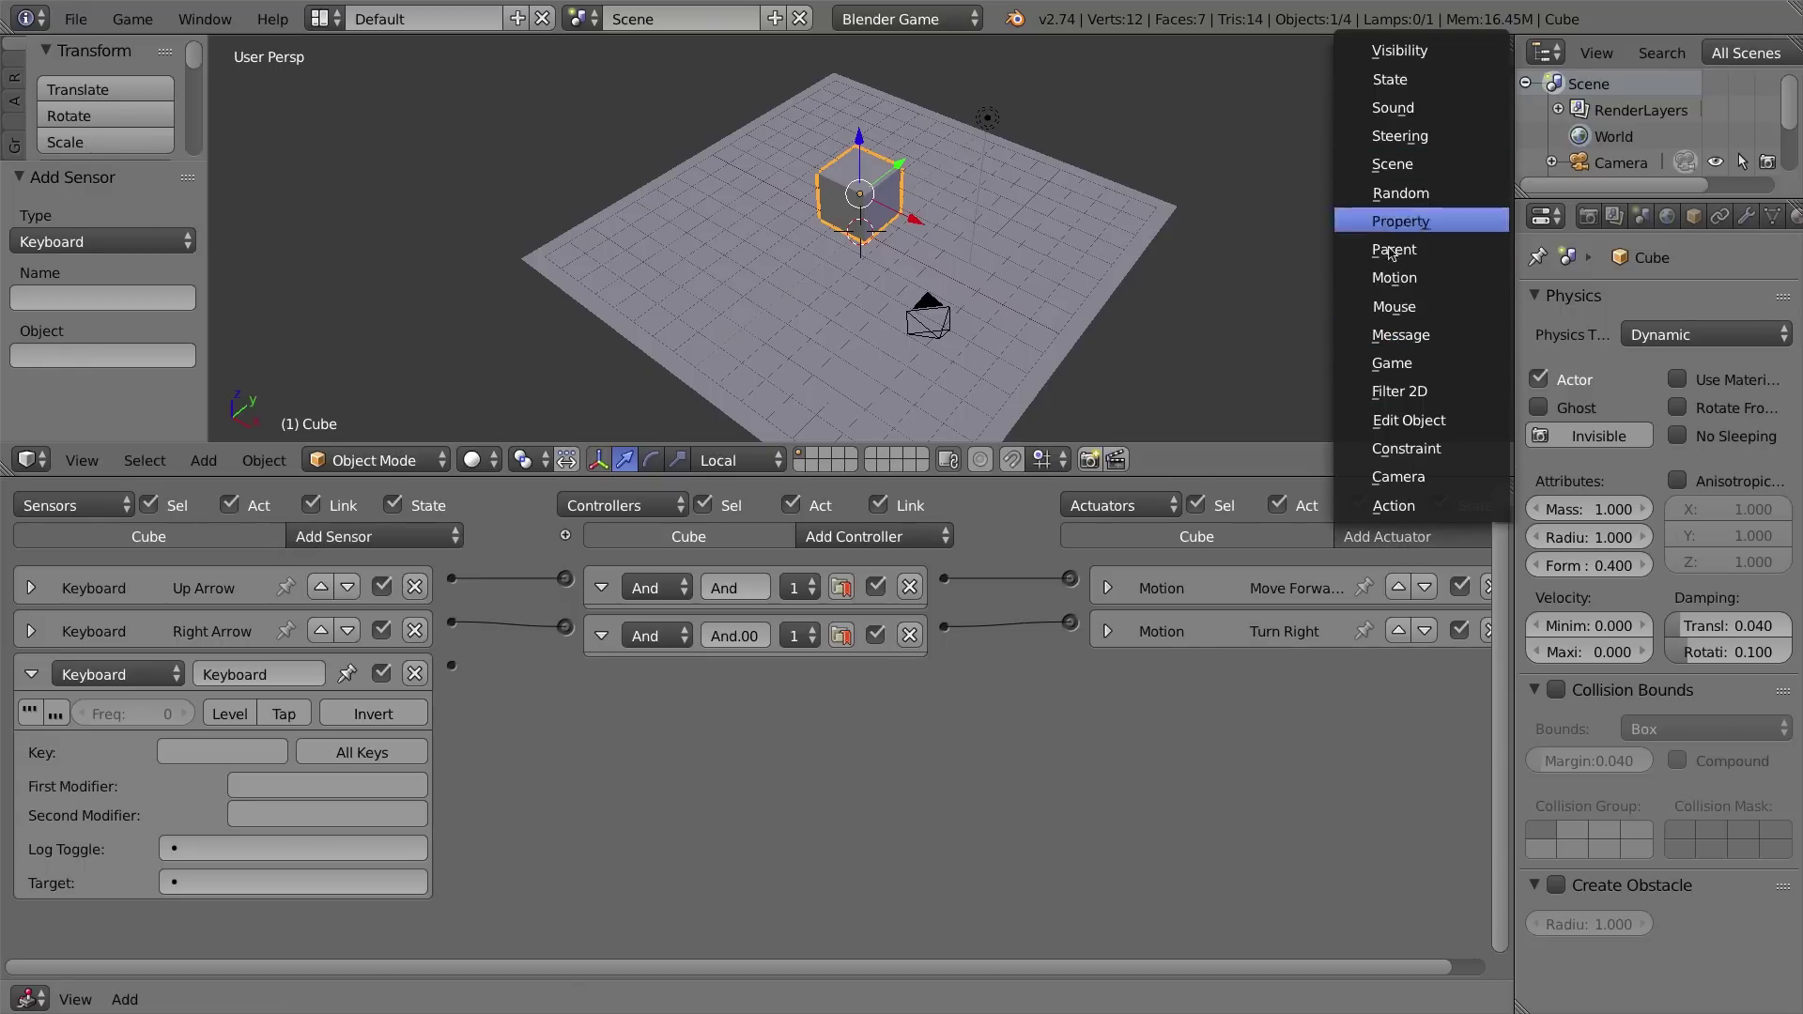
{"action": "left_click", "coordinate": [1394, 278]}
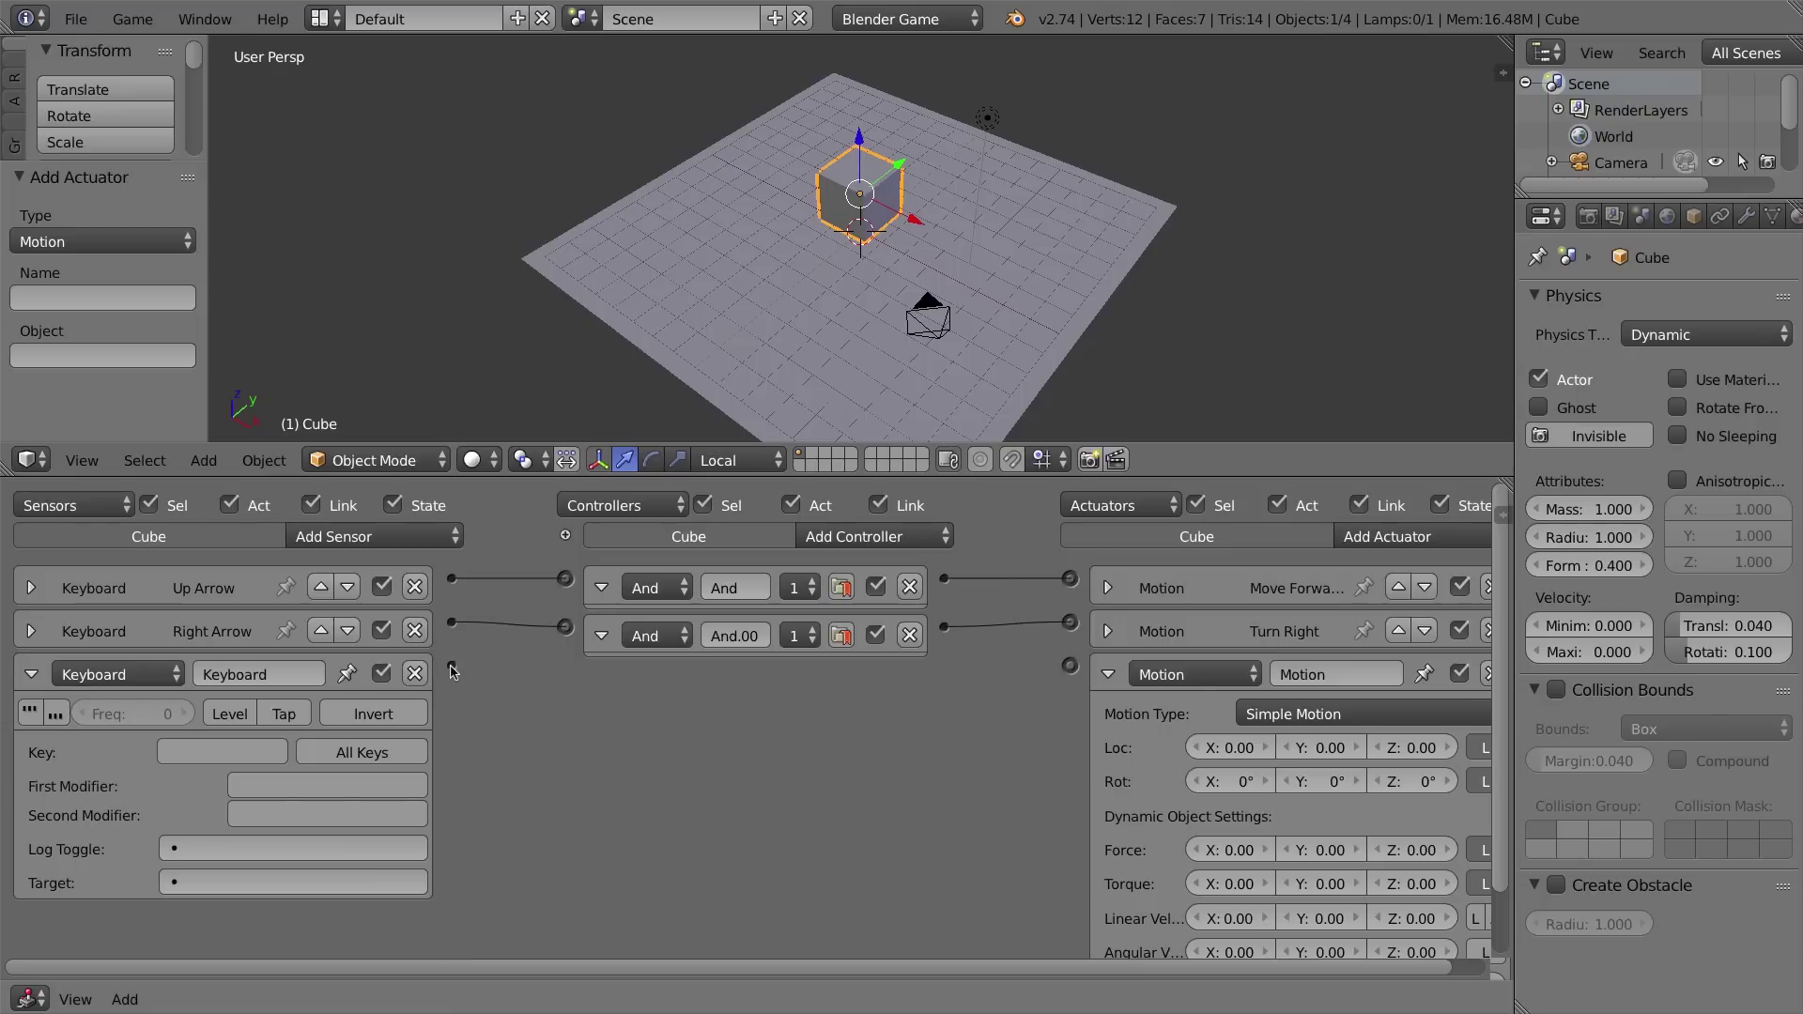
{"action": "left_click_drag", "start_coordinate": [451, 671], "coordinate": [1069, 665]}
{"action": "scroll", "coordinate": [1258, 734], "scroll_direction": "down", "scroll_amount": 2}
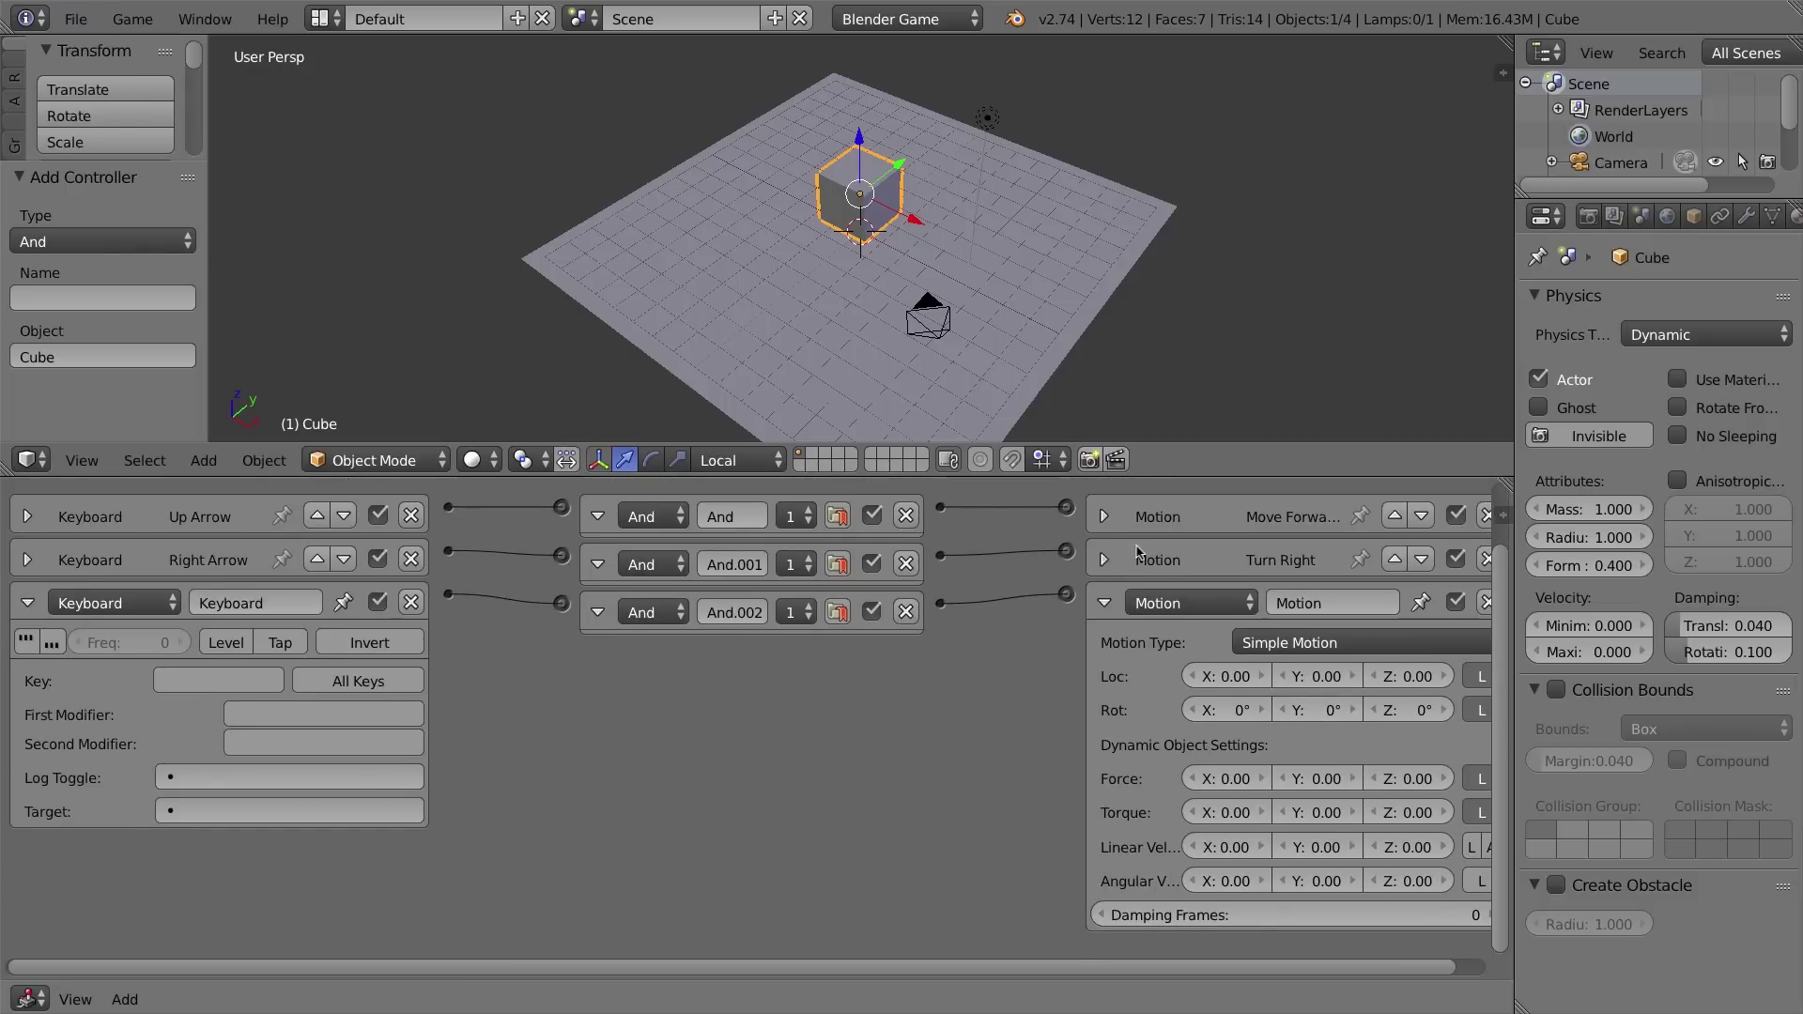
- Set the third Motion actuator's Z Rot value to -5°
{"action": "left_click", "coordinate": [1105, 562]}
{"action": "left_click", "coordinate": [1105, 561]}
{"action": "left_click", "coordinate": [1415, 711]}
{"action": "type", "text": "-5"}
{"action": "key", "text": "Return"}
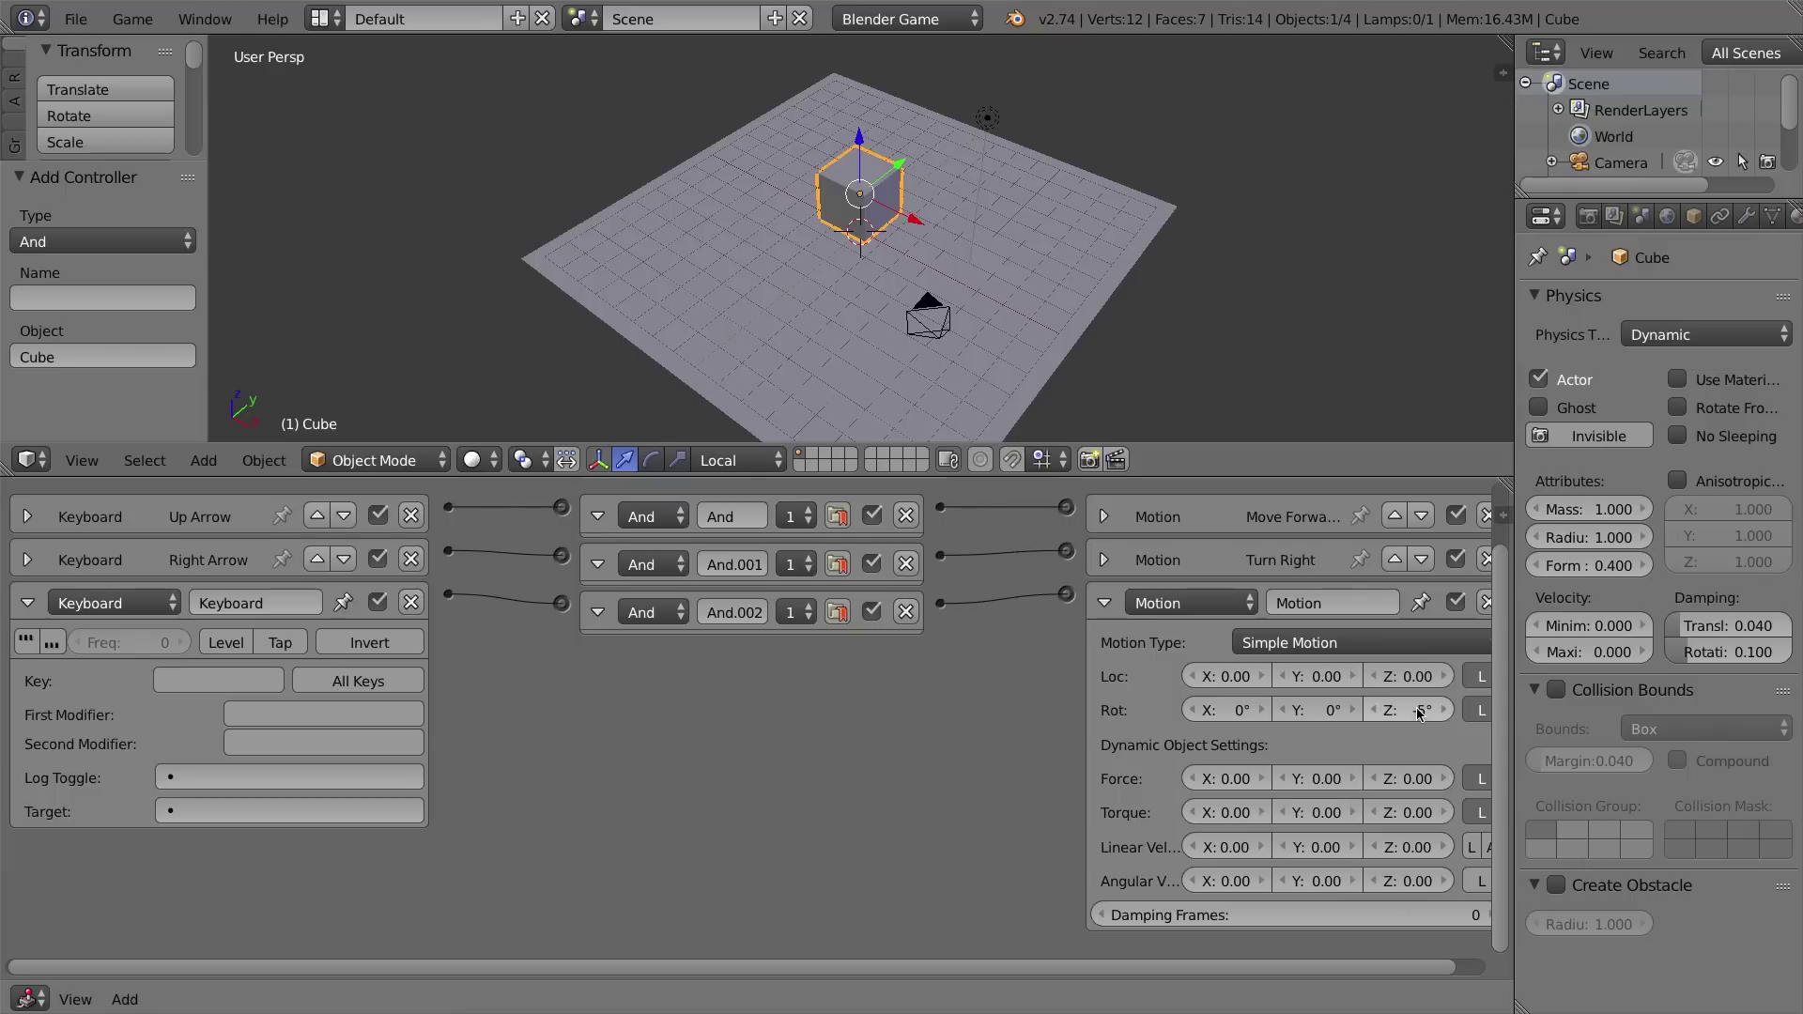
- Assign the Right Arrow key to the third Keyboard sensor and enter Right Arrow as its name
{"action": "left_click", "coordinate": [215, 685]}
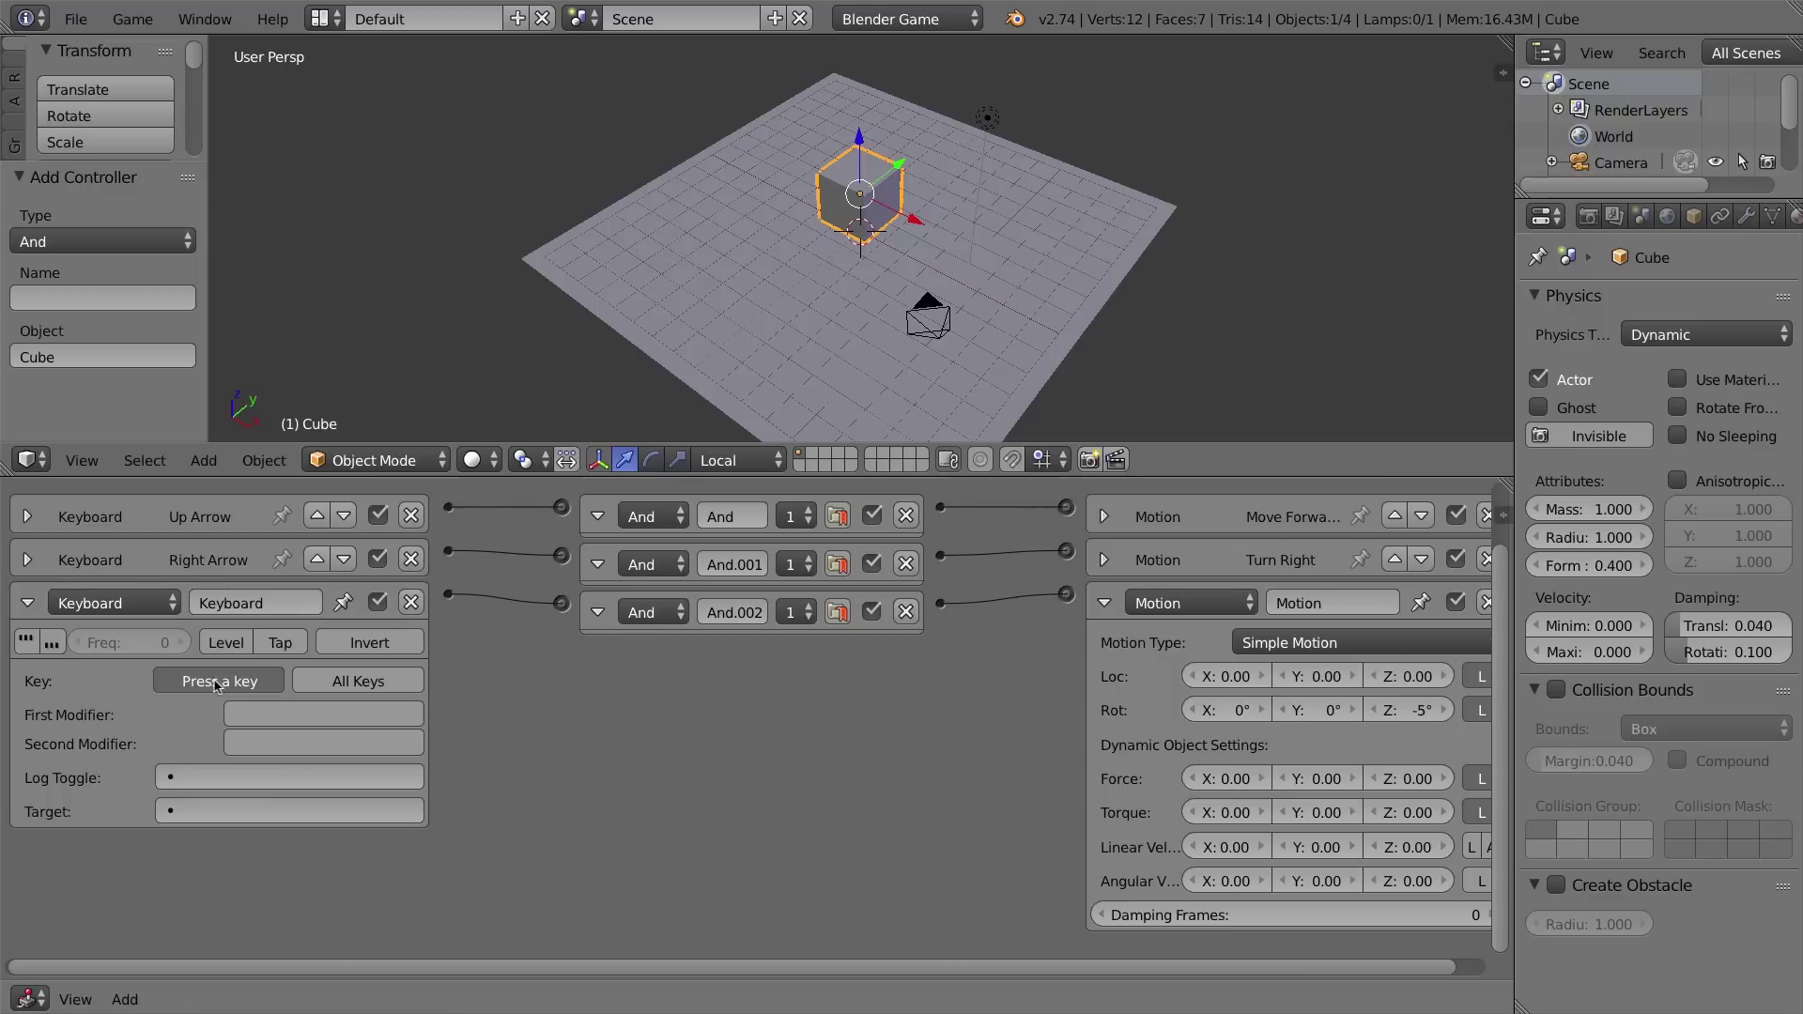
{"action": "key", "text": "Right"}
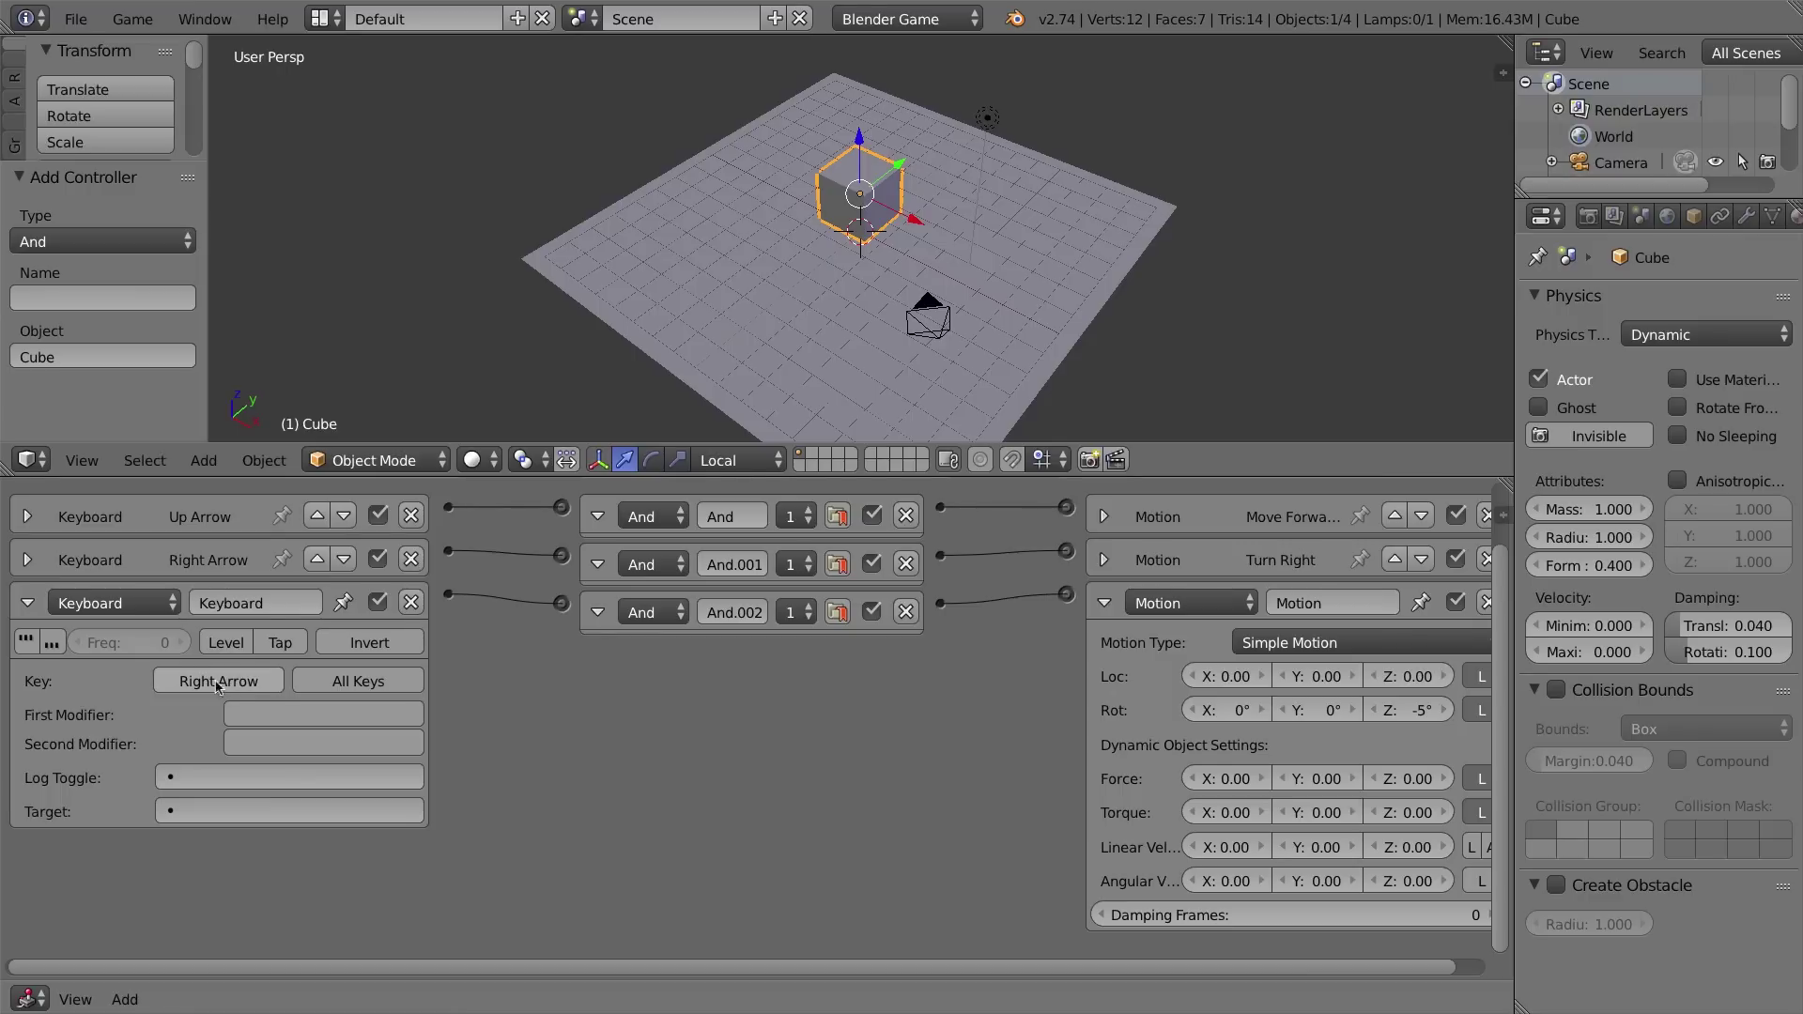
{"action": "left_click", "coordinate": [266, 603]}
{"action": "type", "text": "Right Arrow"}
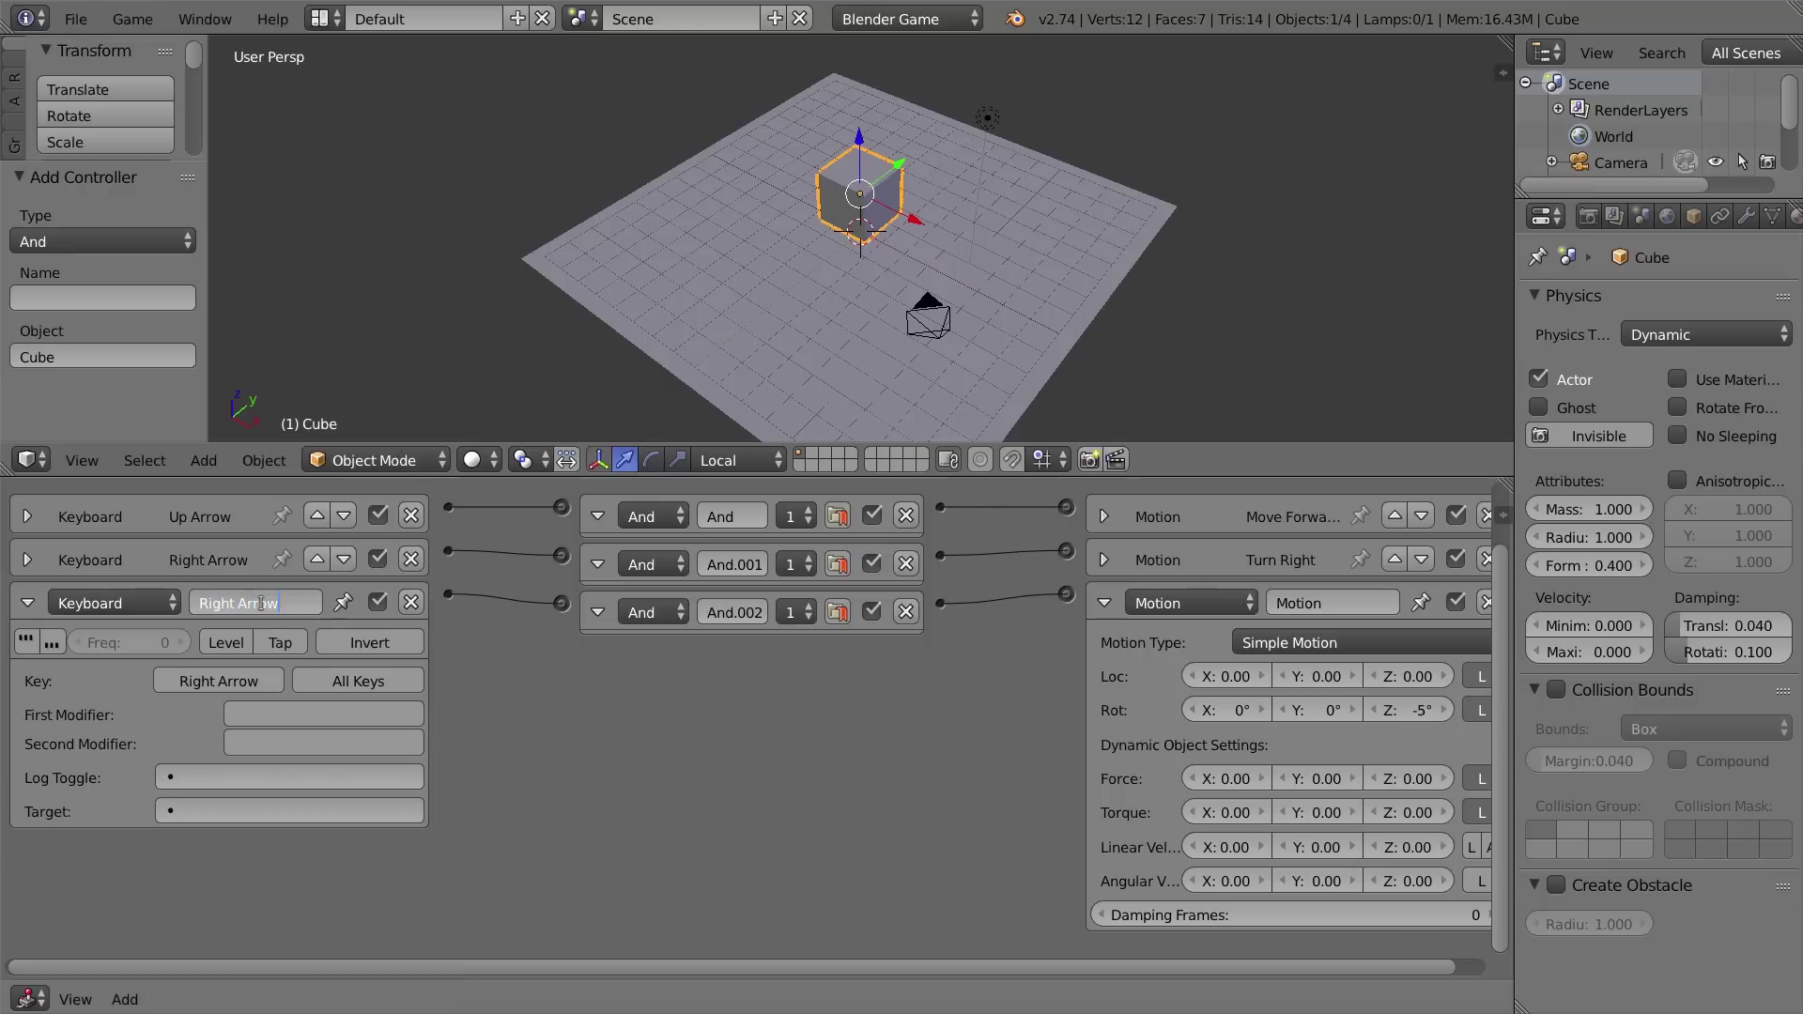
{"action": "key", "text": "Return"}
- Rename the second Keyboard sensor to Left Arrow and collapse its settings
{"action": "left_click", "coordinate": [26, 562]}
{"action": "left_click", "coordinate": [246, 559]}
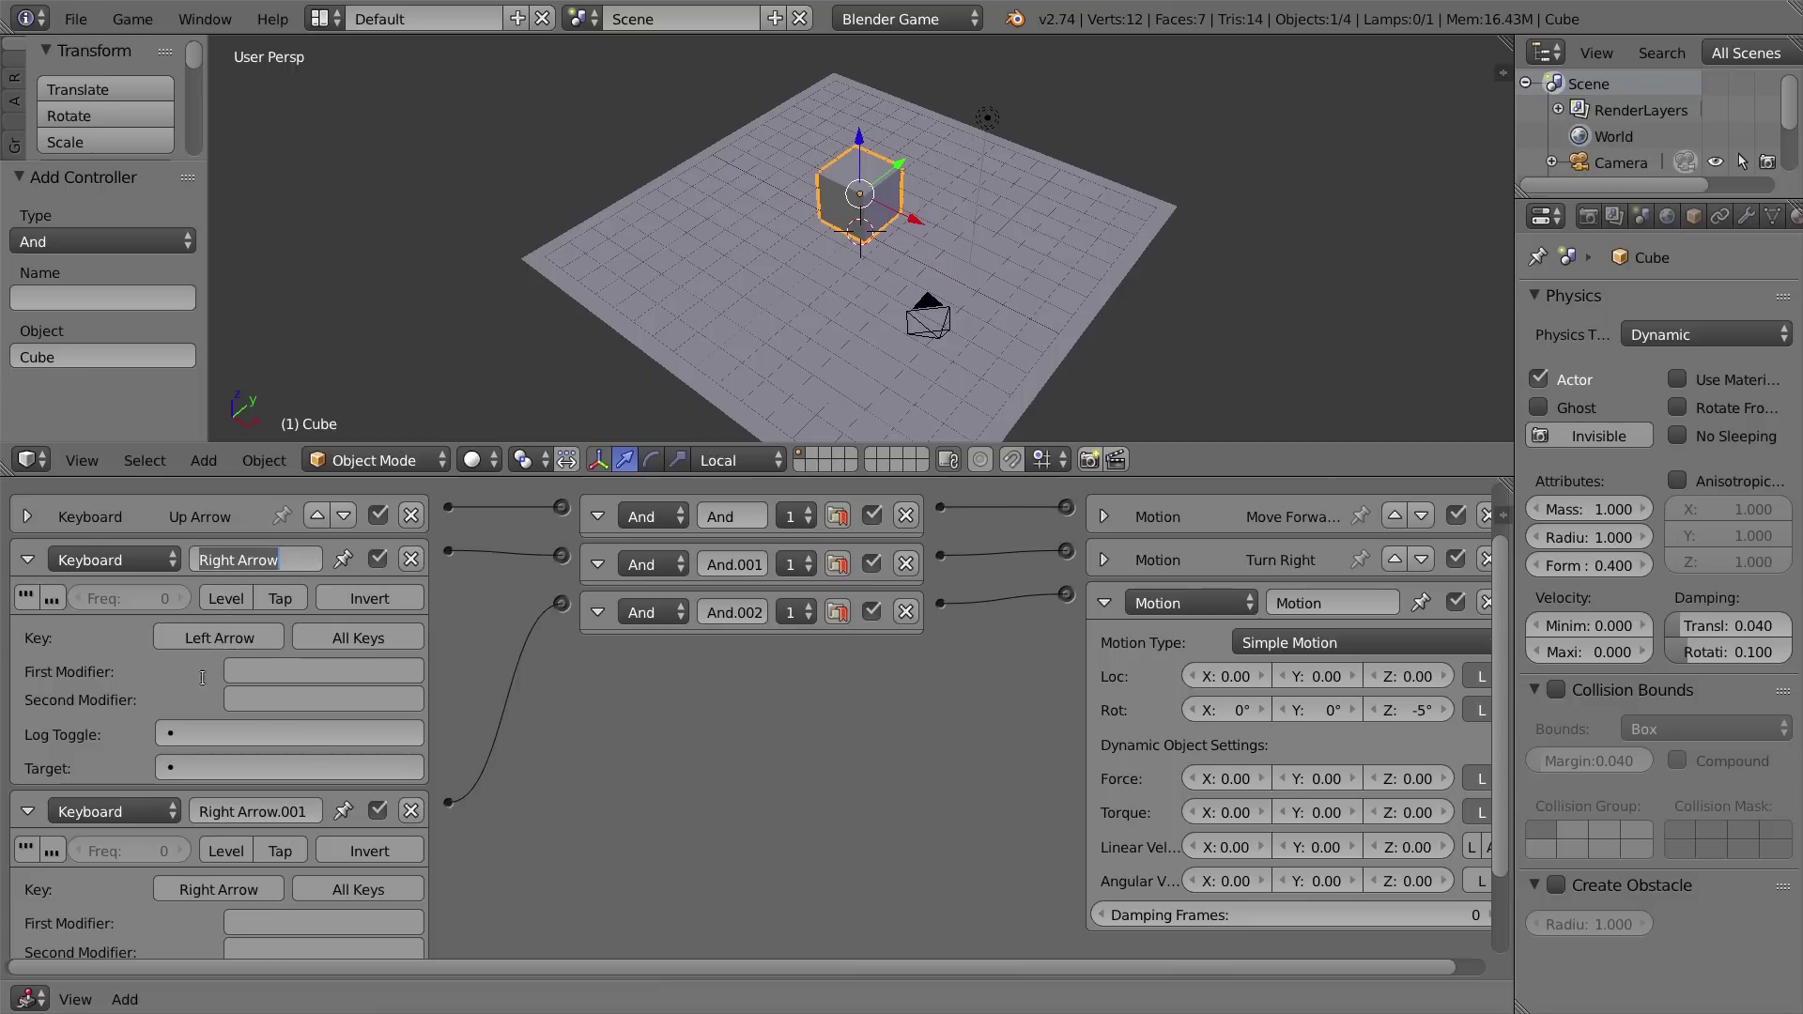
{"action": "type", "text": "Left Arrow"}
{"action": "key", "text": "Return"}
{"action": "left_click", "coordinate": [26, 559]}
- Rename the third Keyboard sensor to Right Arrow, without a number suffix
{"action": "left_click", "coordinate": [239, 603]}
{"action": "type", "text": "Right"}
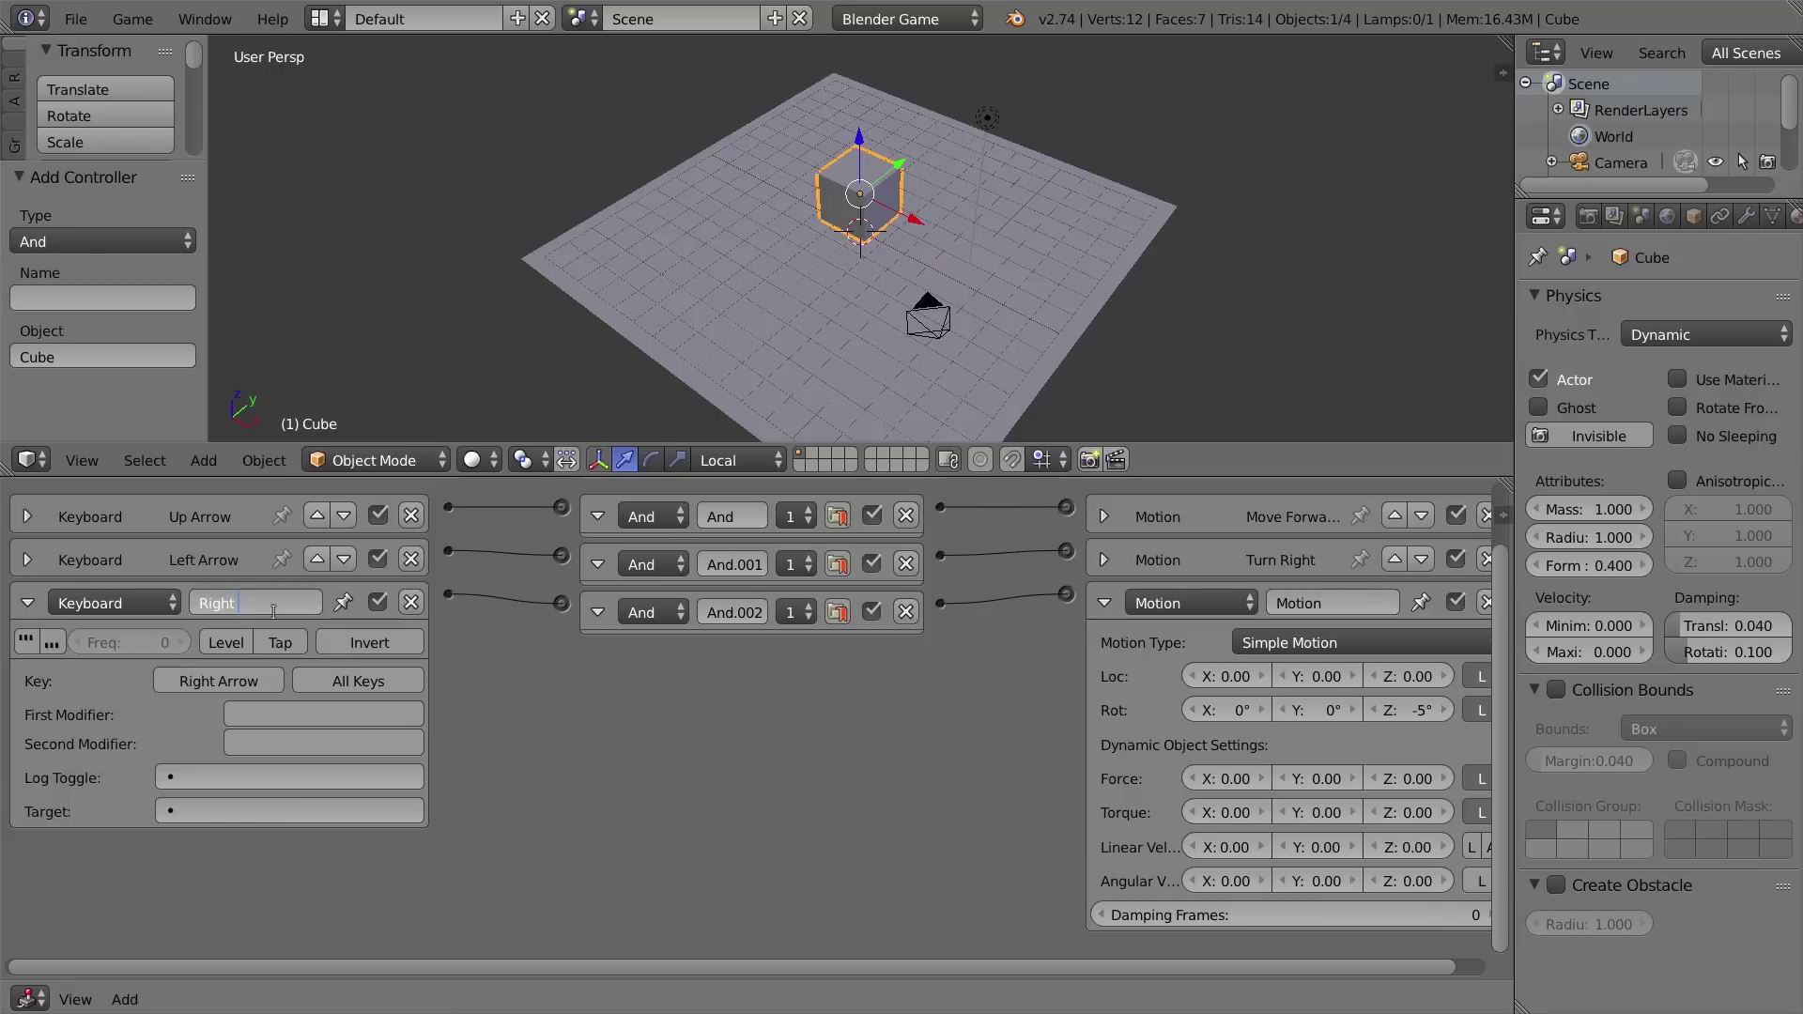
{"action": "left_click", "coordinate": [581, 656]}
- Rename the second Motion actuator, the one with 5° Z rotation, to Turn Left and collapse its settings
{"action": "left_click", "coordinate": [1328, 602]}
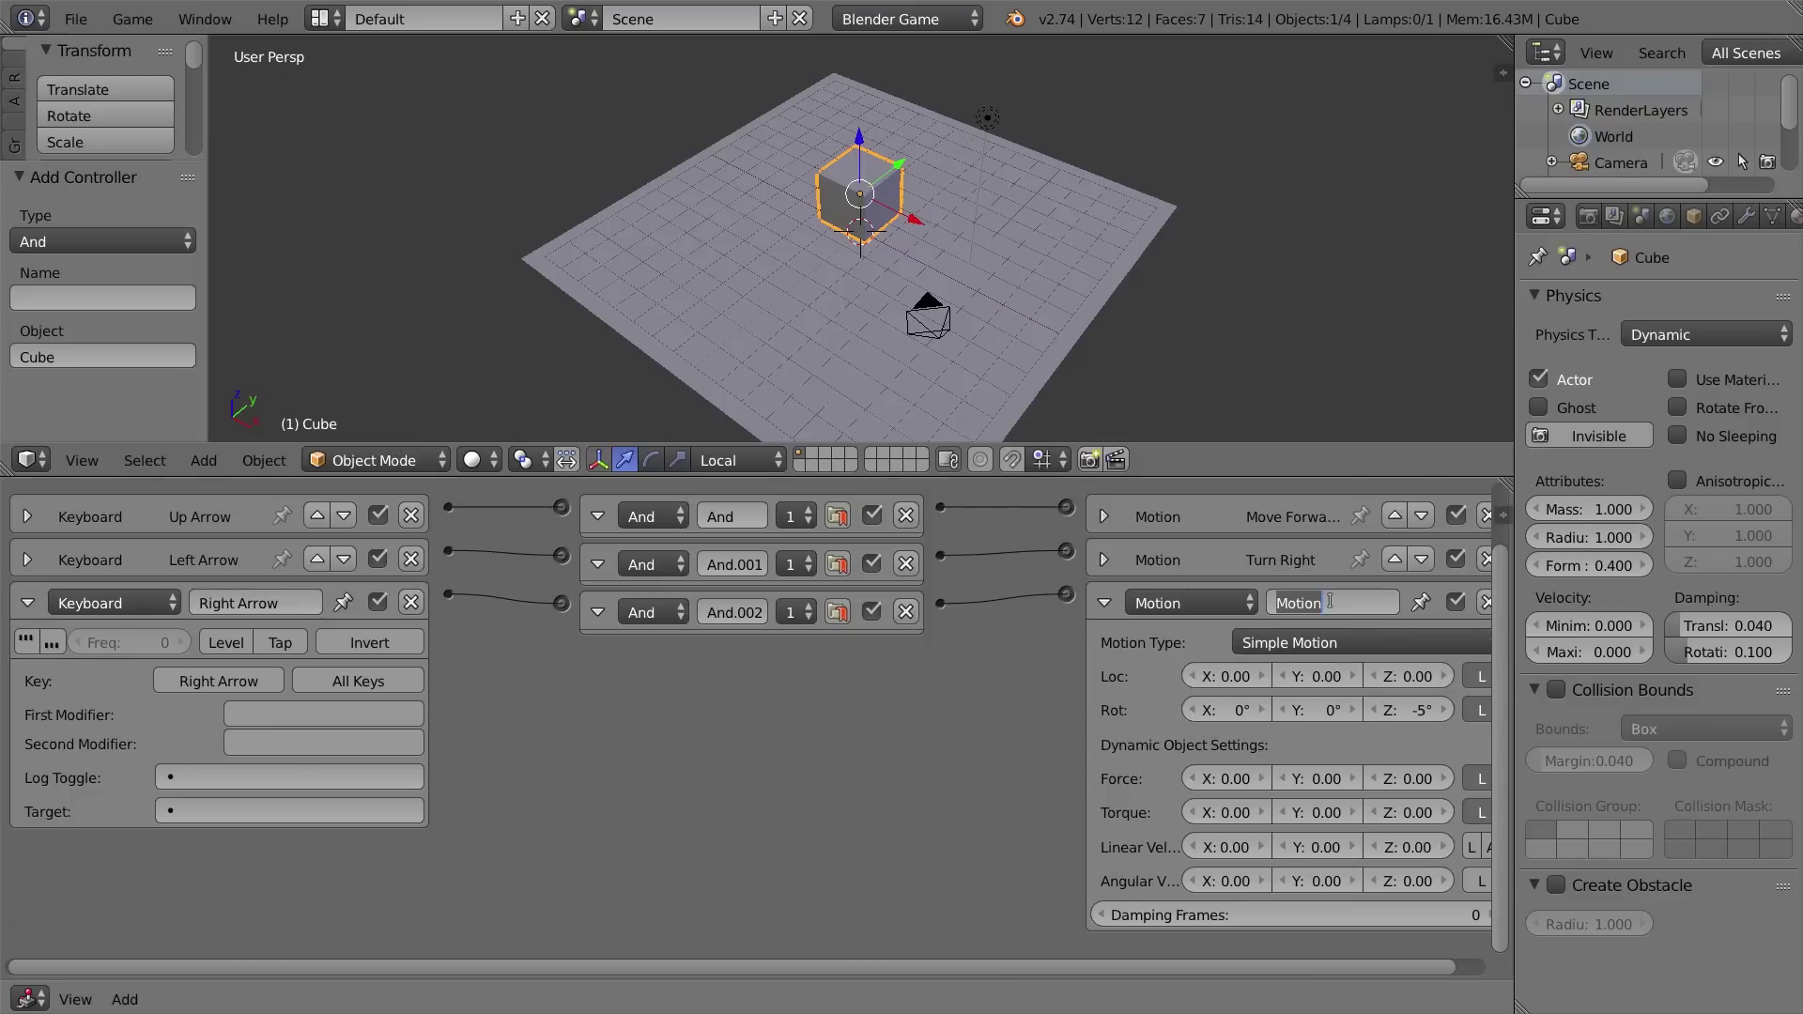
{"action": "left_click", "coordinate": [1102, 562]}
{"action": "left_click", "coordinate": [1103, 561]}
{"action": "left_click", "coordinate": [1346, 561]}
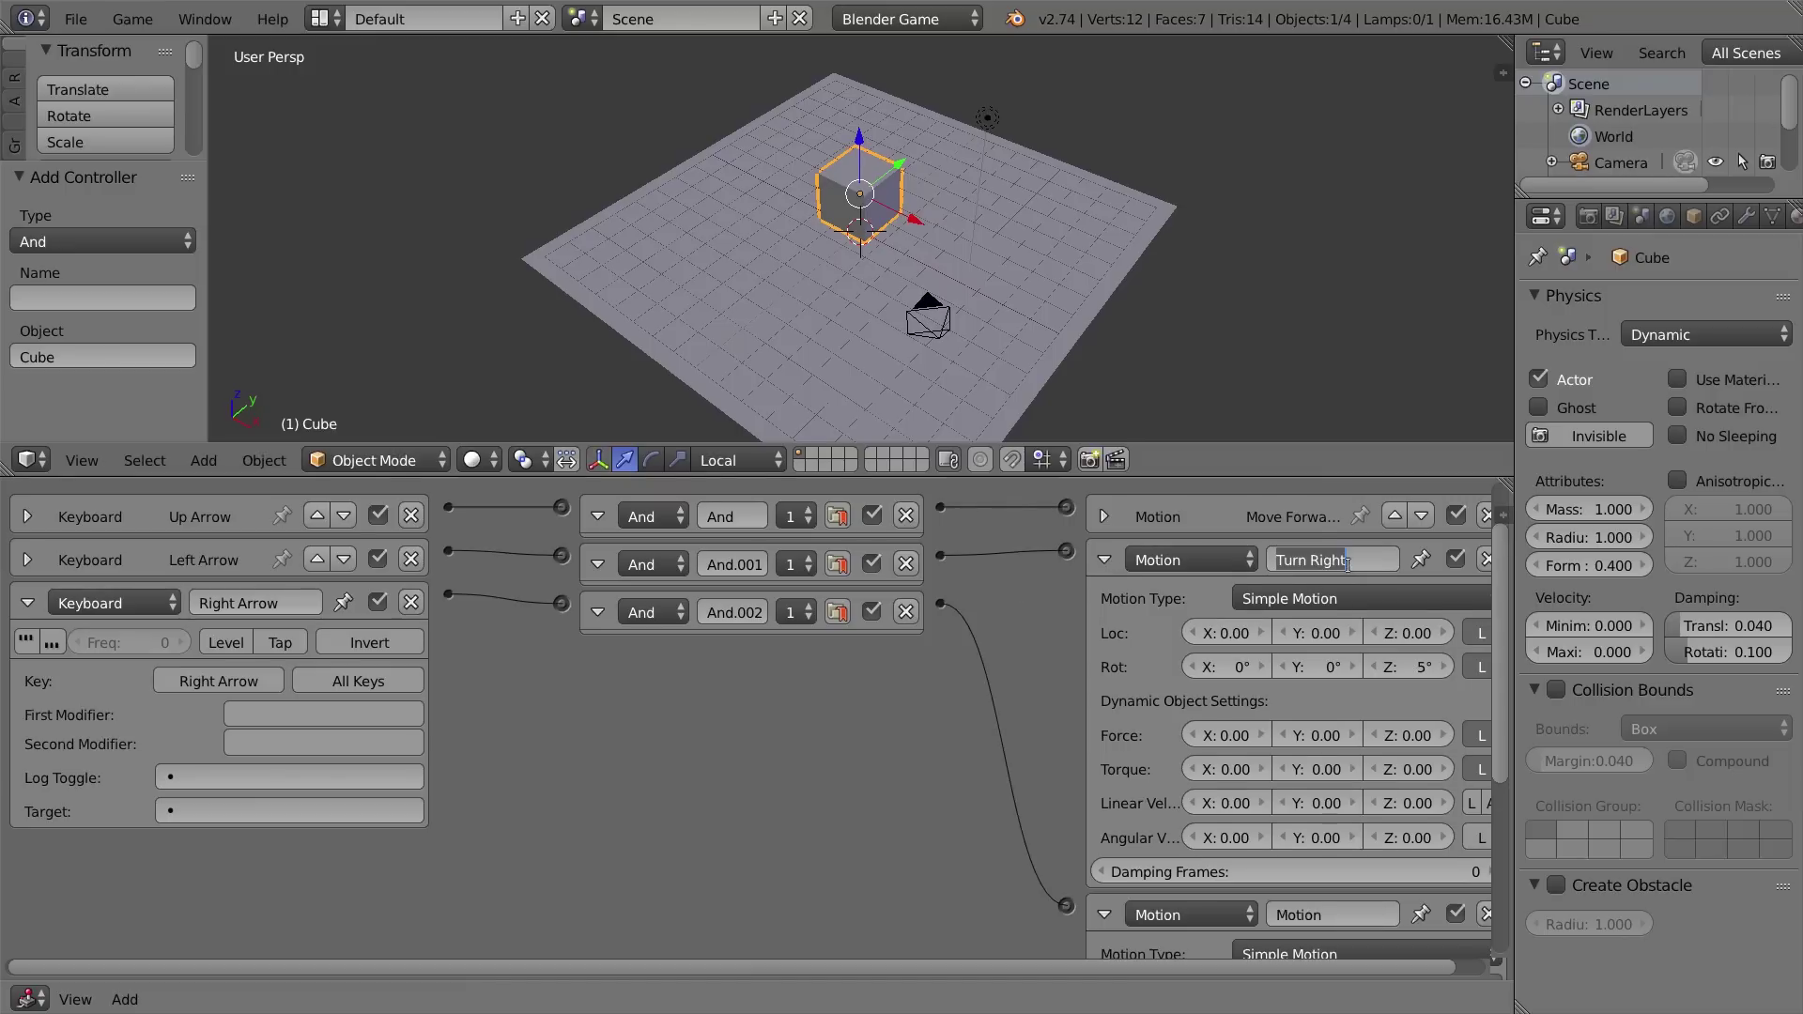
{"action": "type", "text": "Turn Left"}
{"action": "key", "text": "Return"}
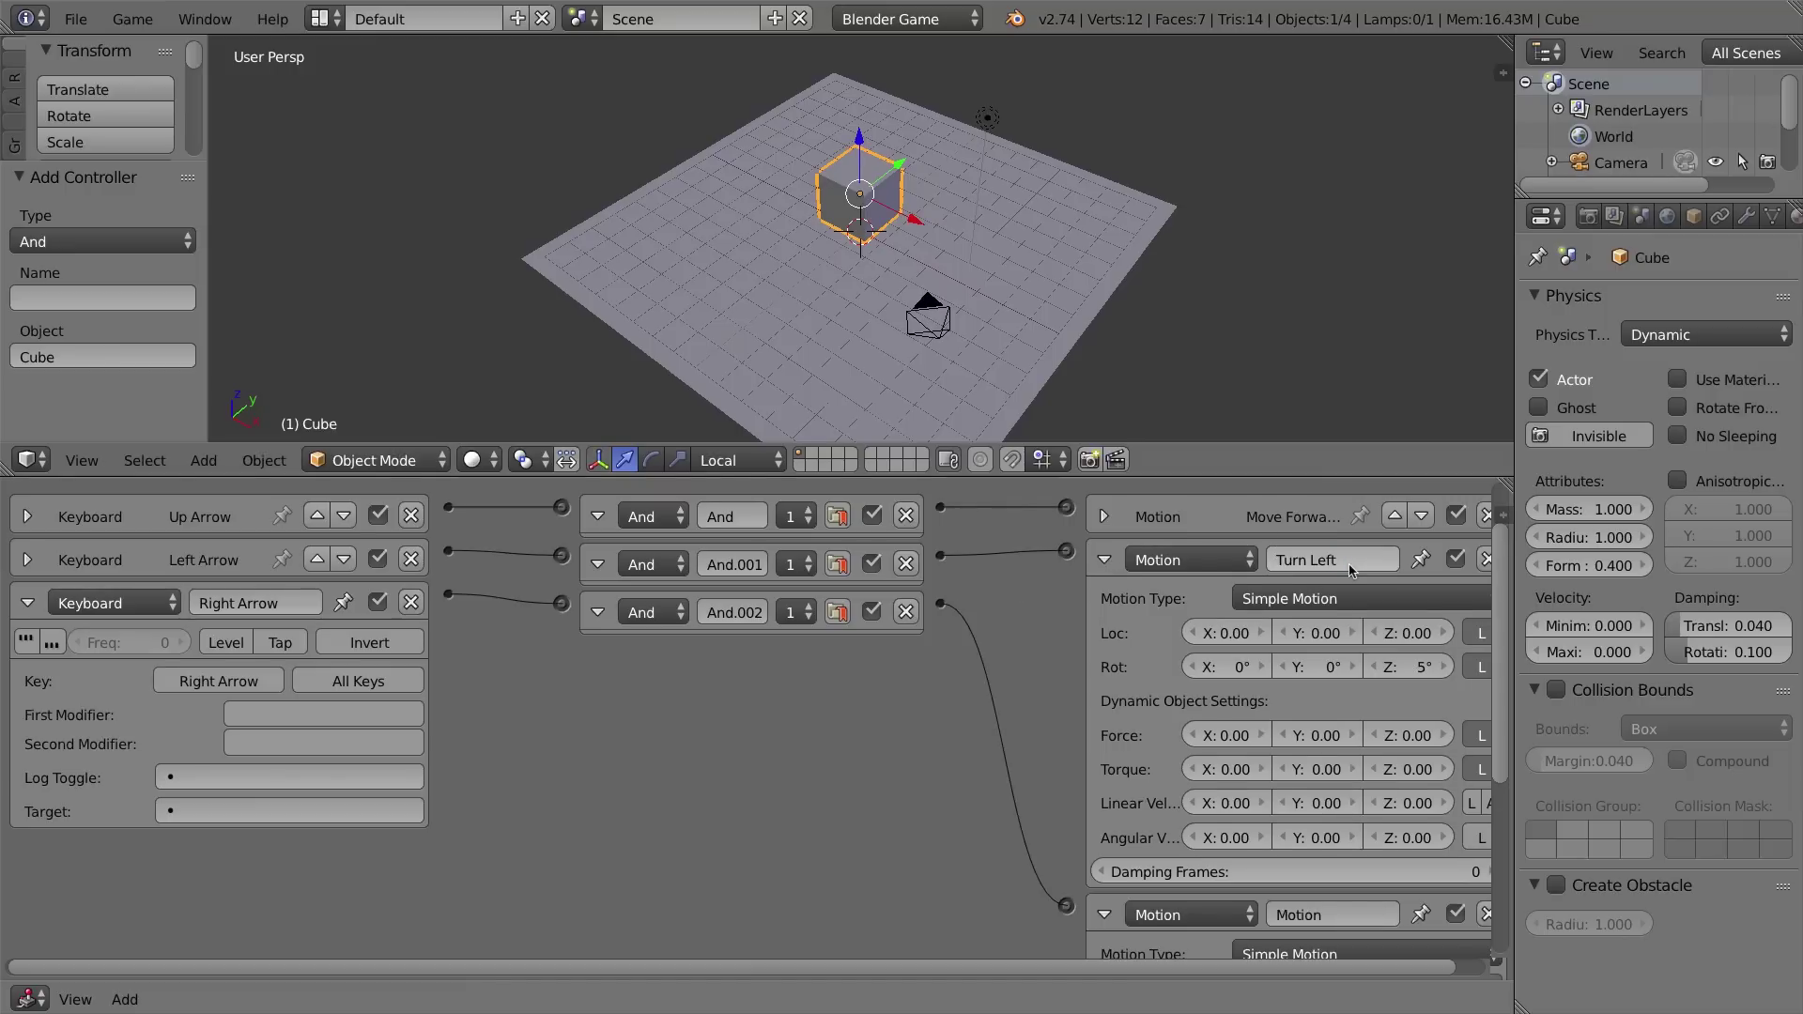
{"action": "left_click", "coordinate": [1104, 560]}
- Rename the third Motion actuator to Turn Right and collapse its settings
{"action": "left_click", "coordinate": [1324, 604]}
{"action": "type", "text": "T"}
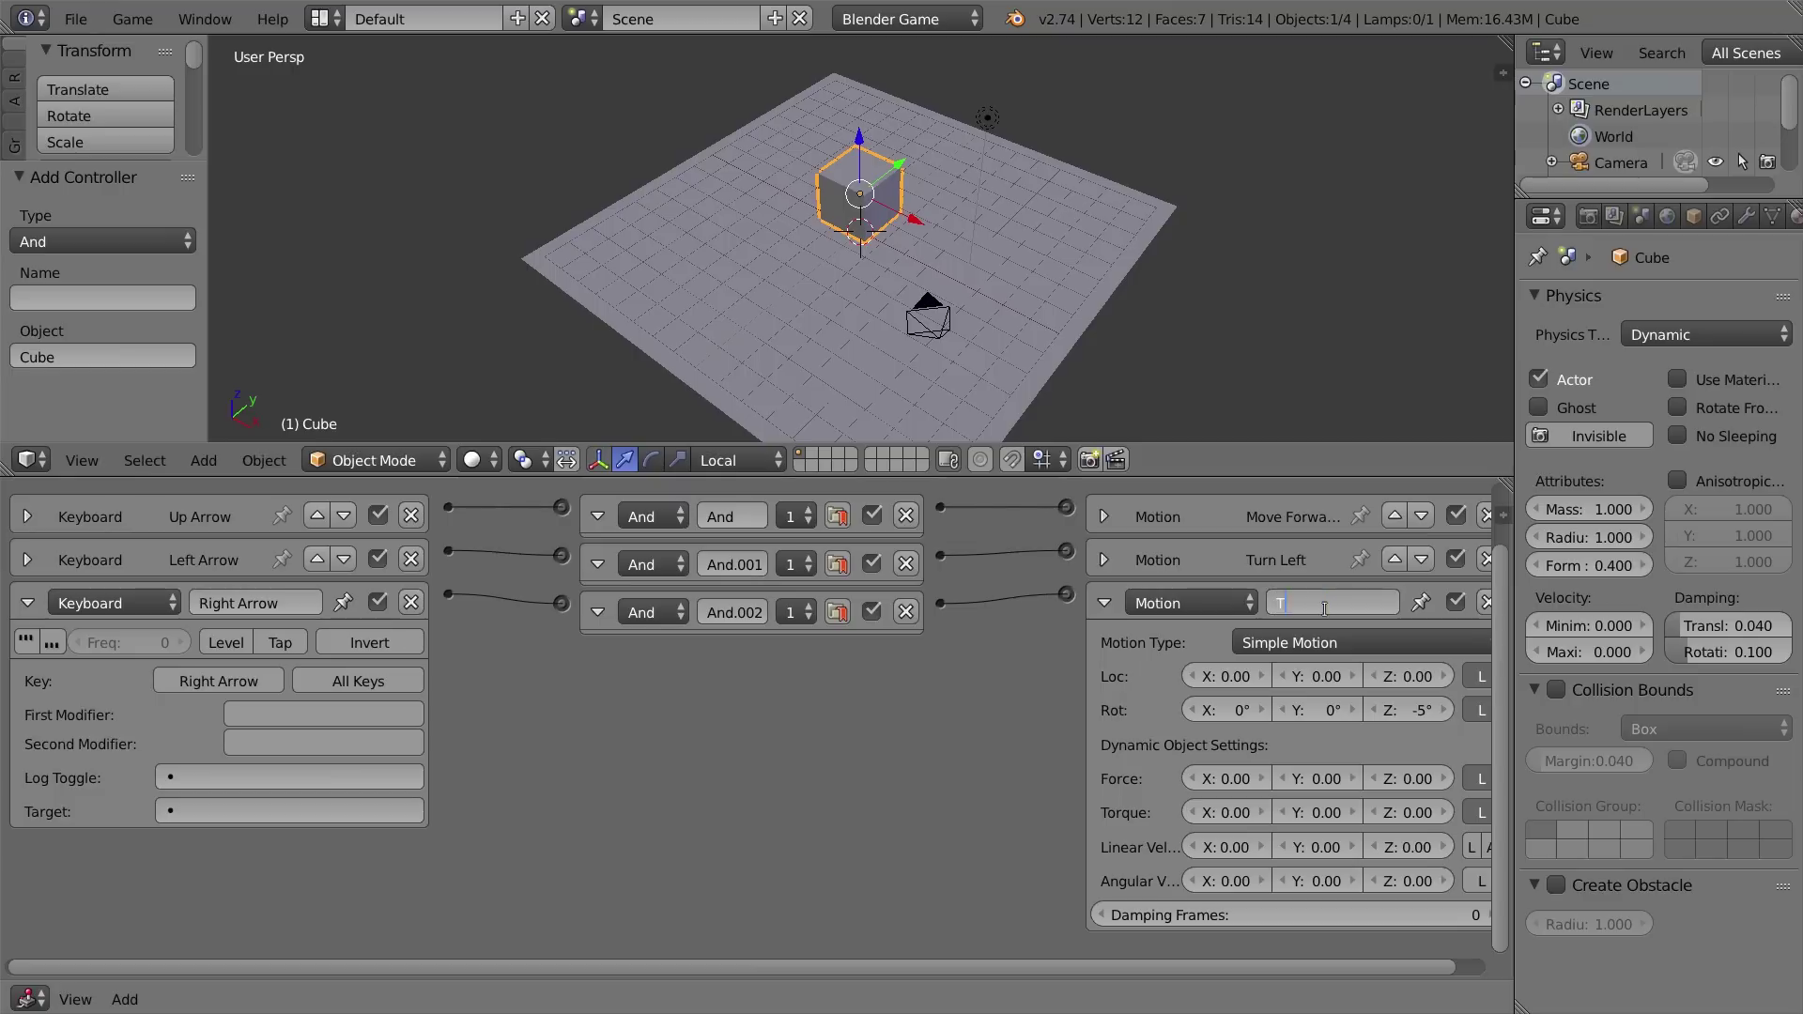
{"action": "type", "text": "urn Right"}
{"action": "key", "text": "Return"}
{"action": "left_click", "coordinate": [1104, 603]}
- Run the game to test moving the cube forward and turning it right, and end the game
{"action": "key", "text": "p"}
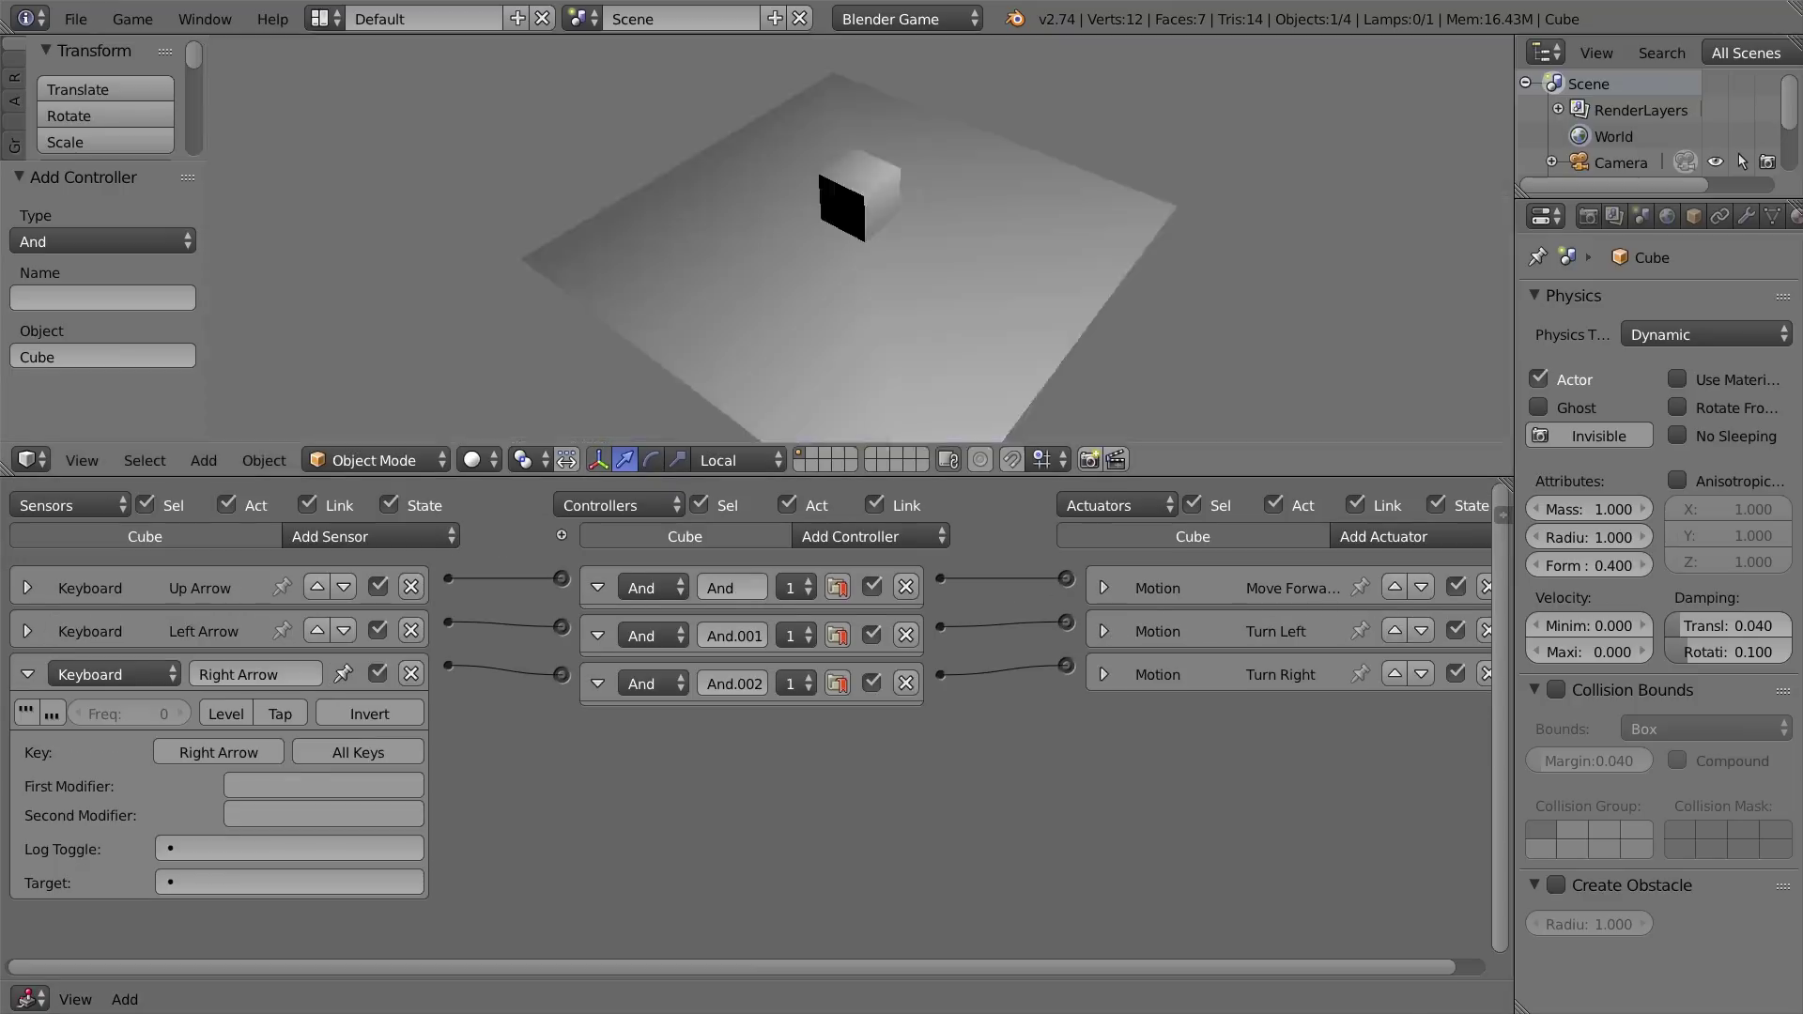
{"action": "key", "text": "Up"}
{"action": "key", "text": "Right"}
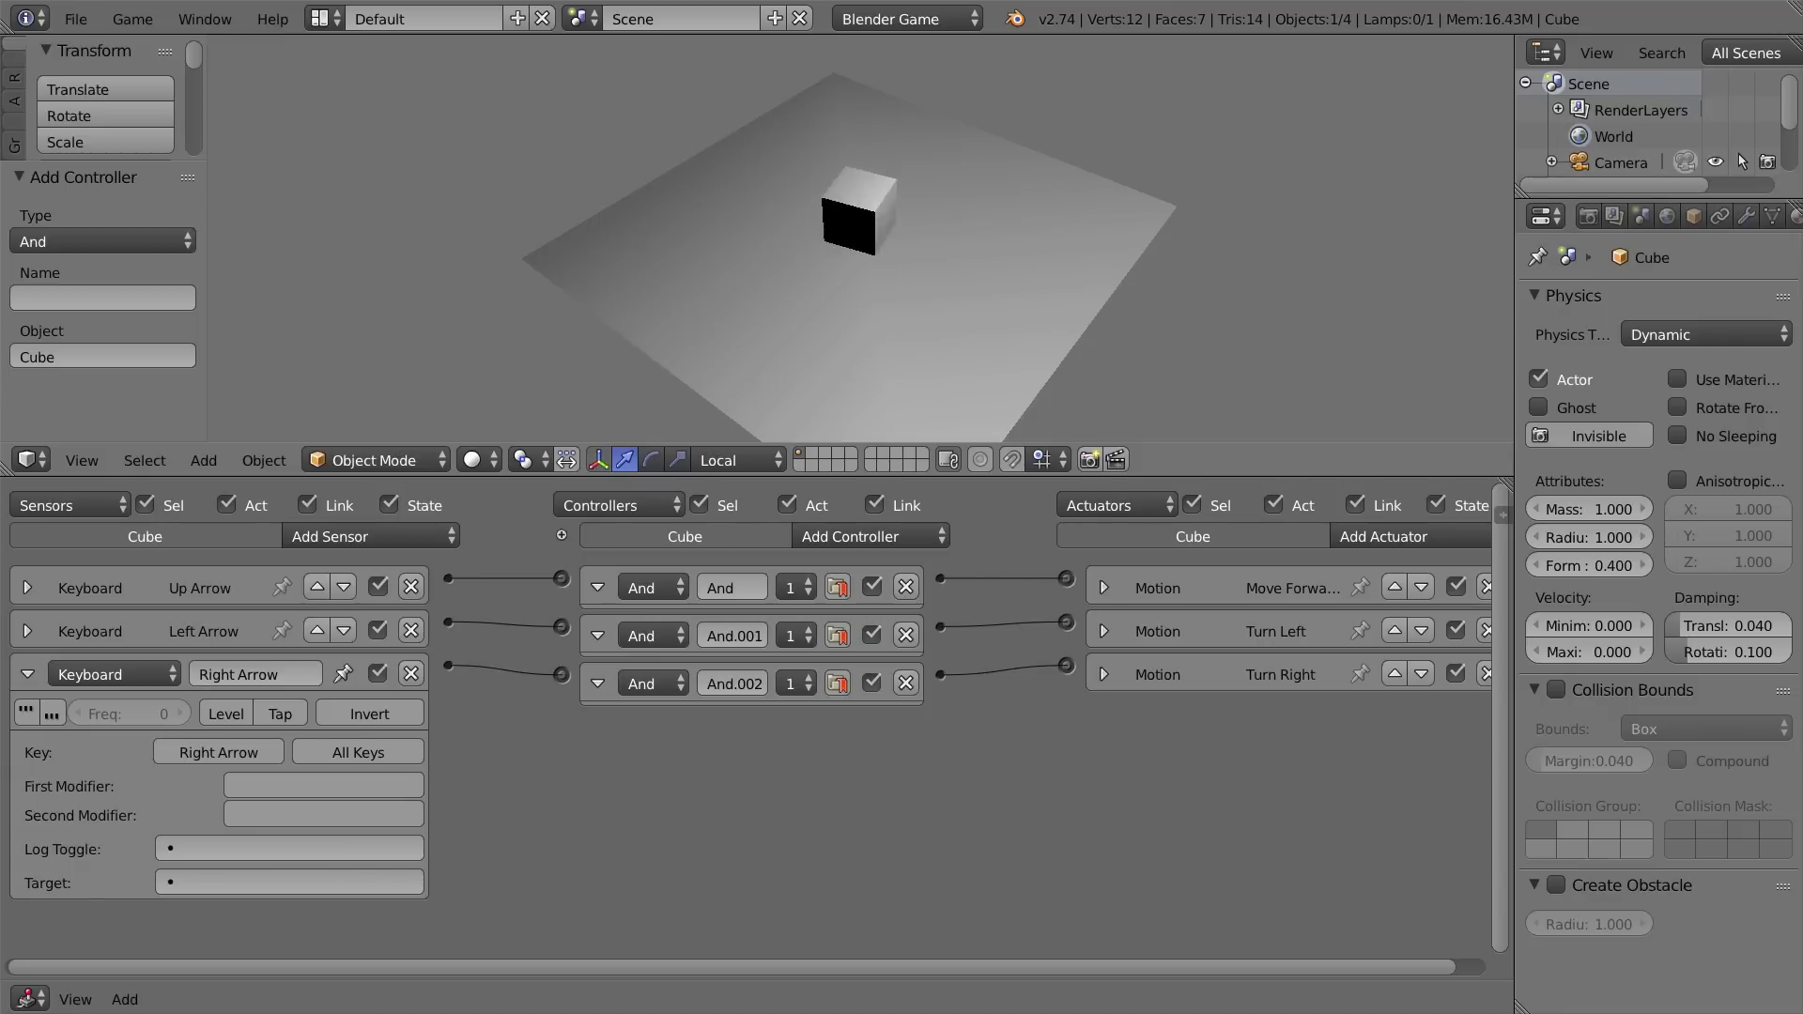
{"action": "key", "text": "Up"}
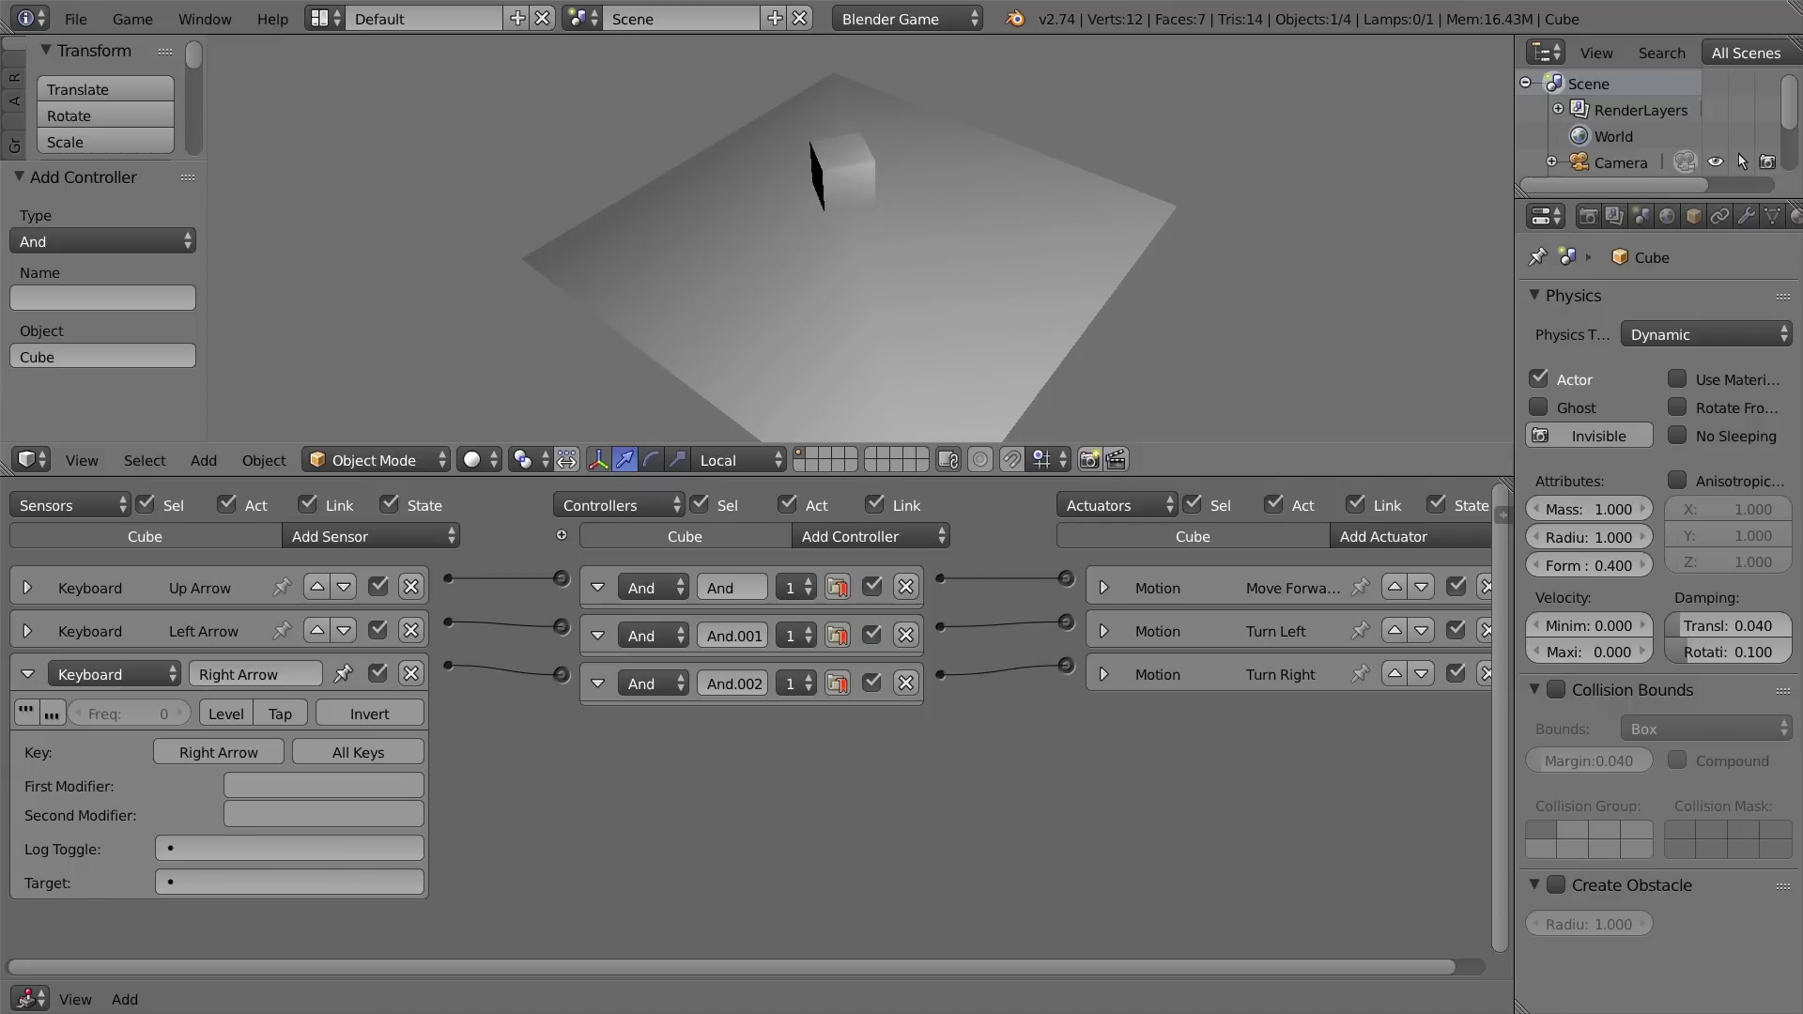
{"action": "key", "text": "Escape"}
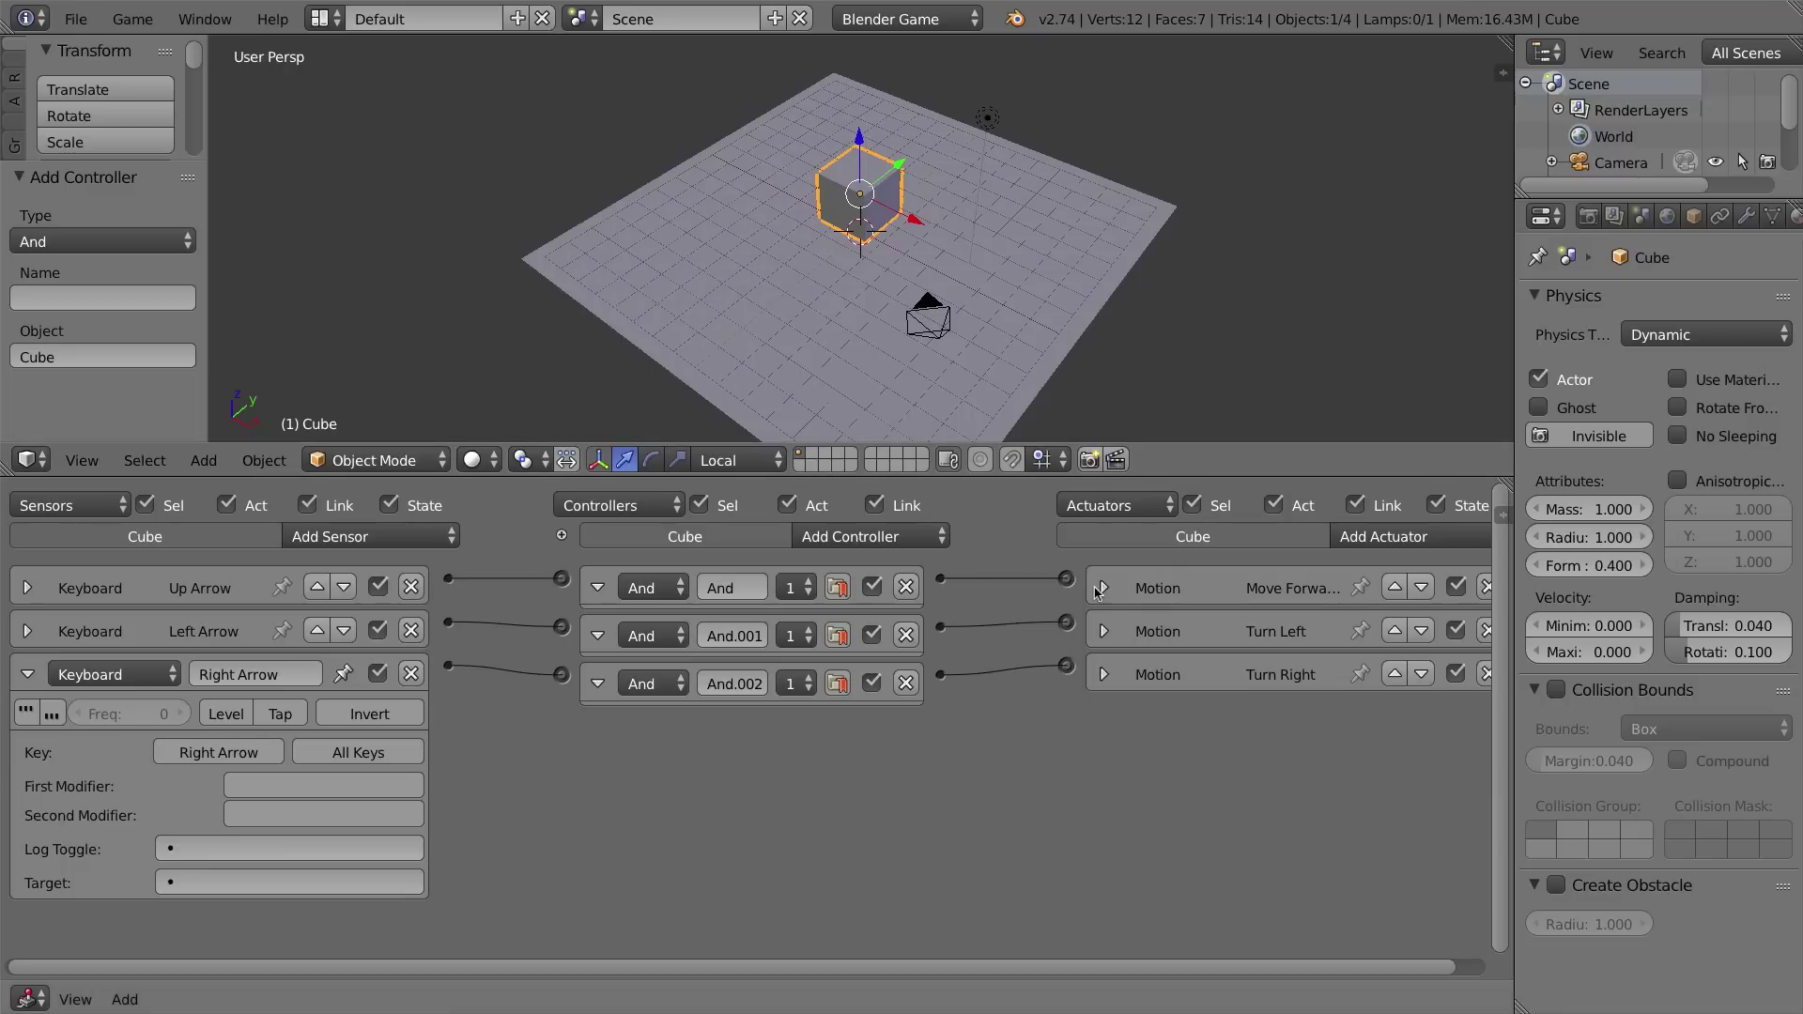
- Expand the settings of the Move Forward actuator and bring them fully into view
{"action": "left_click", "coordinate": [1104, 587]}
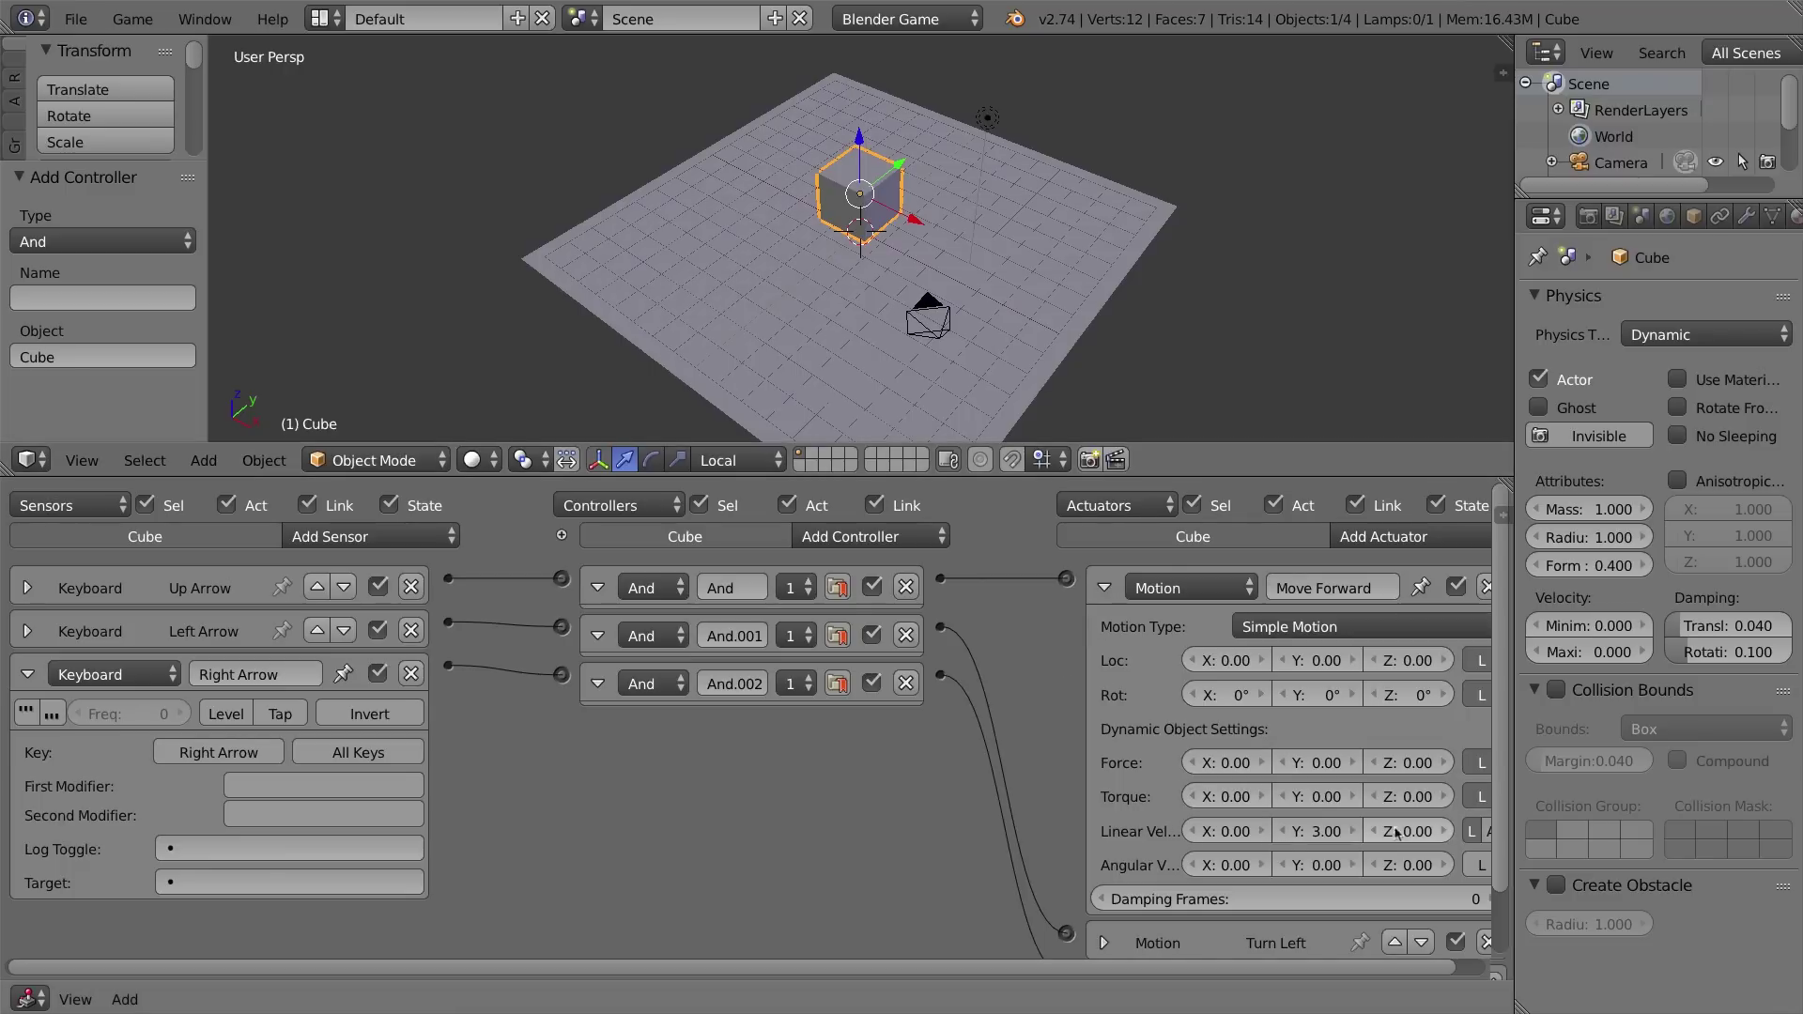
{"action": "scroll", "coordinate": [1389, 902], "scroll_direction": "right", "scroll_amount": 2, "text": "ctrl"}
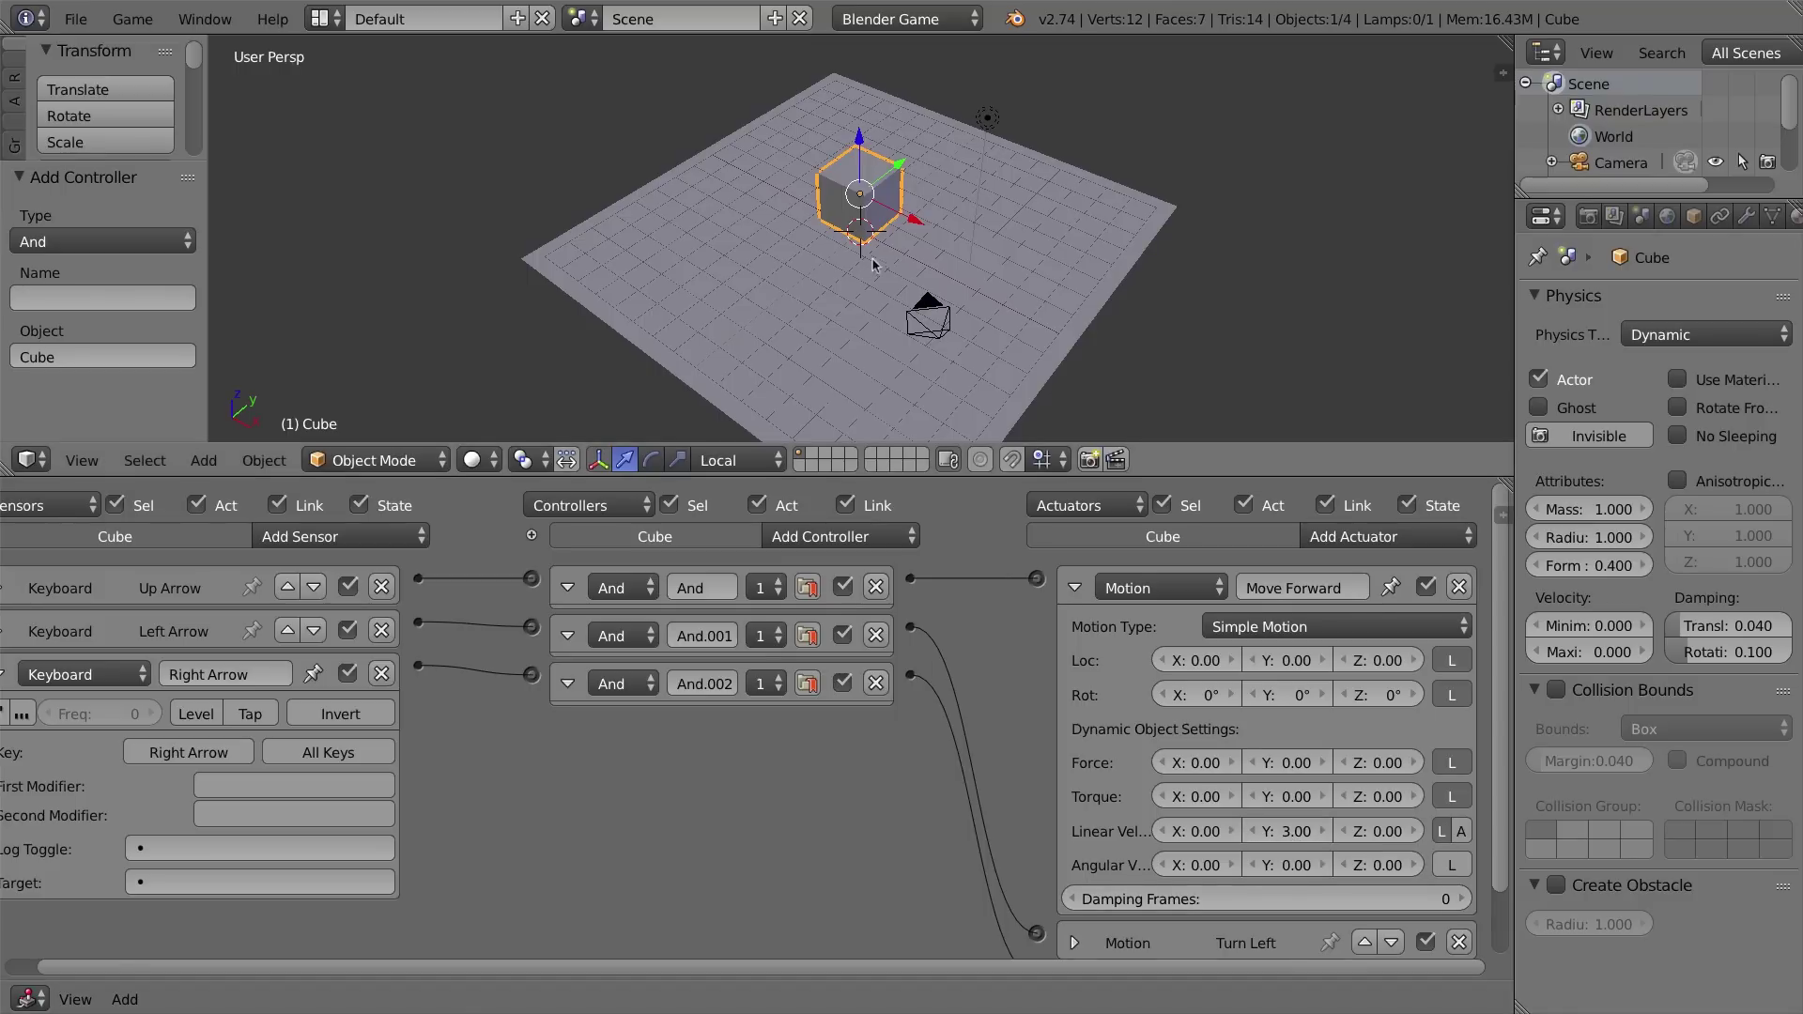
- Play the game again, driving the cube forward around the plane with a right turn and repeated left turns, and stop it
{"action": "key", "text": "p"}
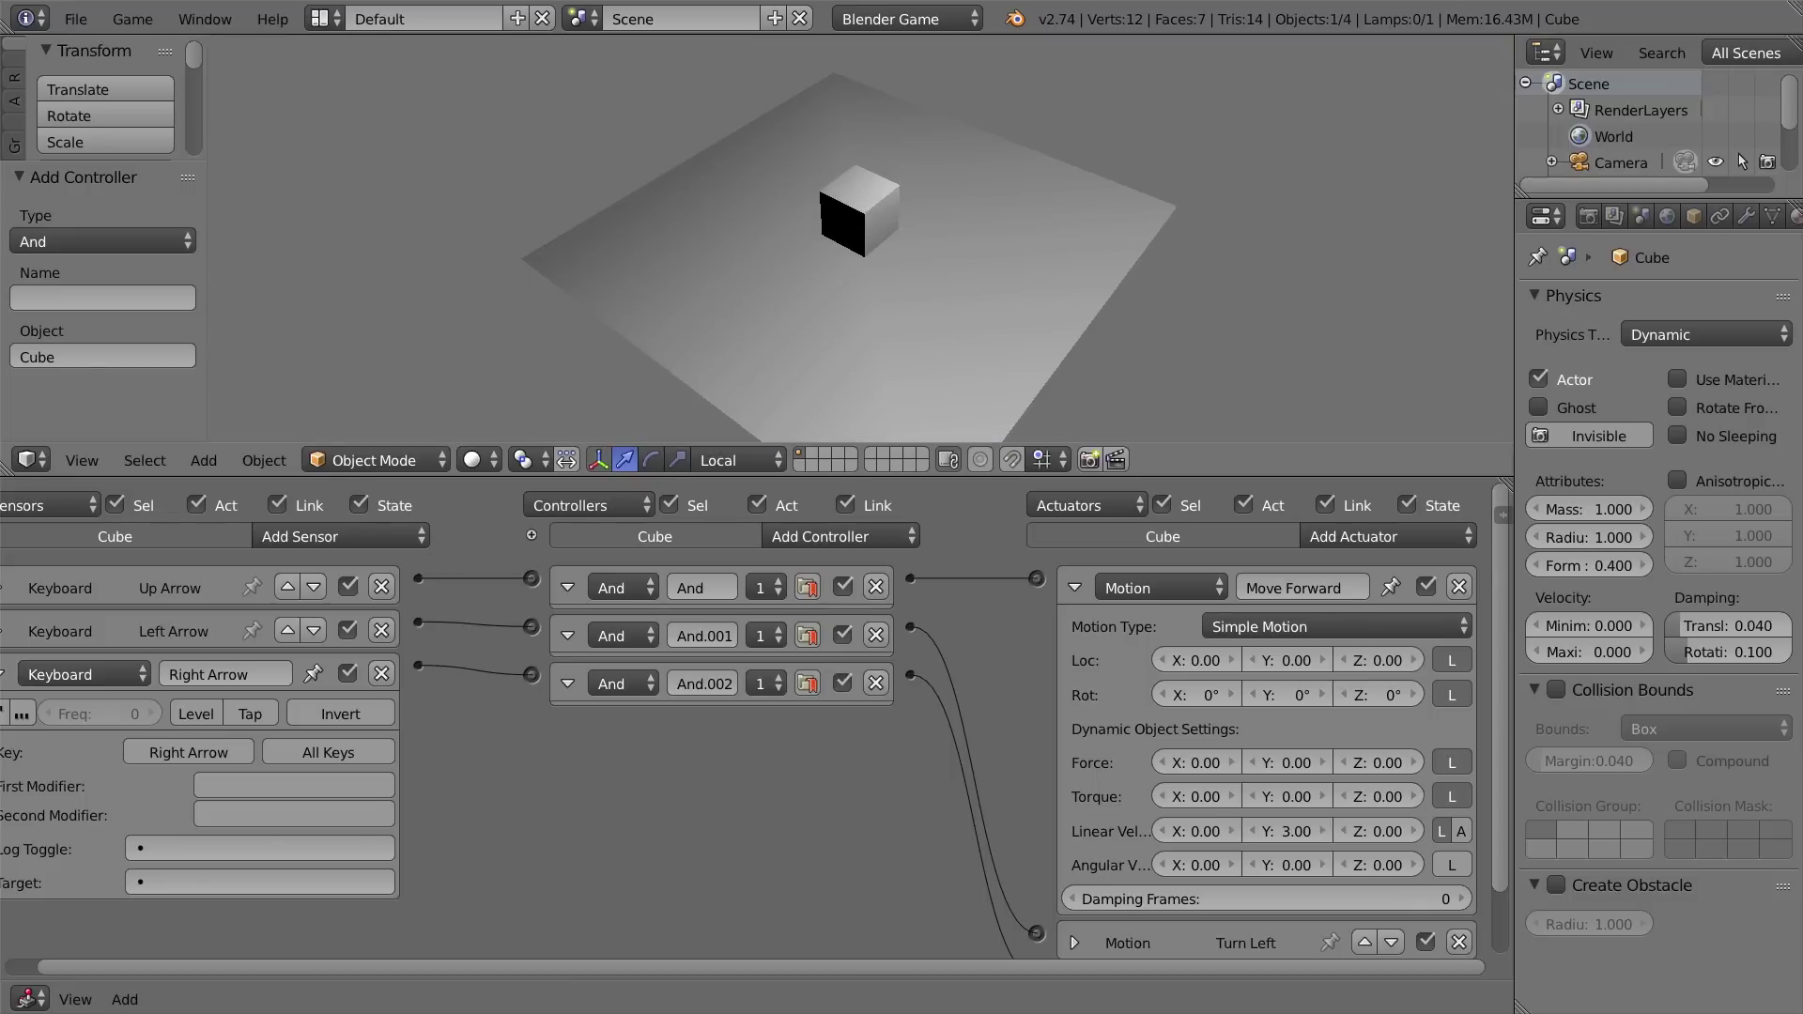
{"action": "key", "text": "Up"}
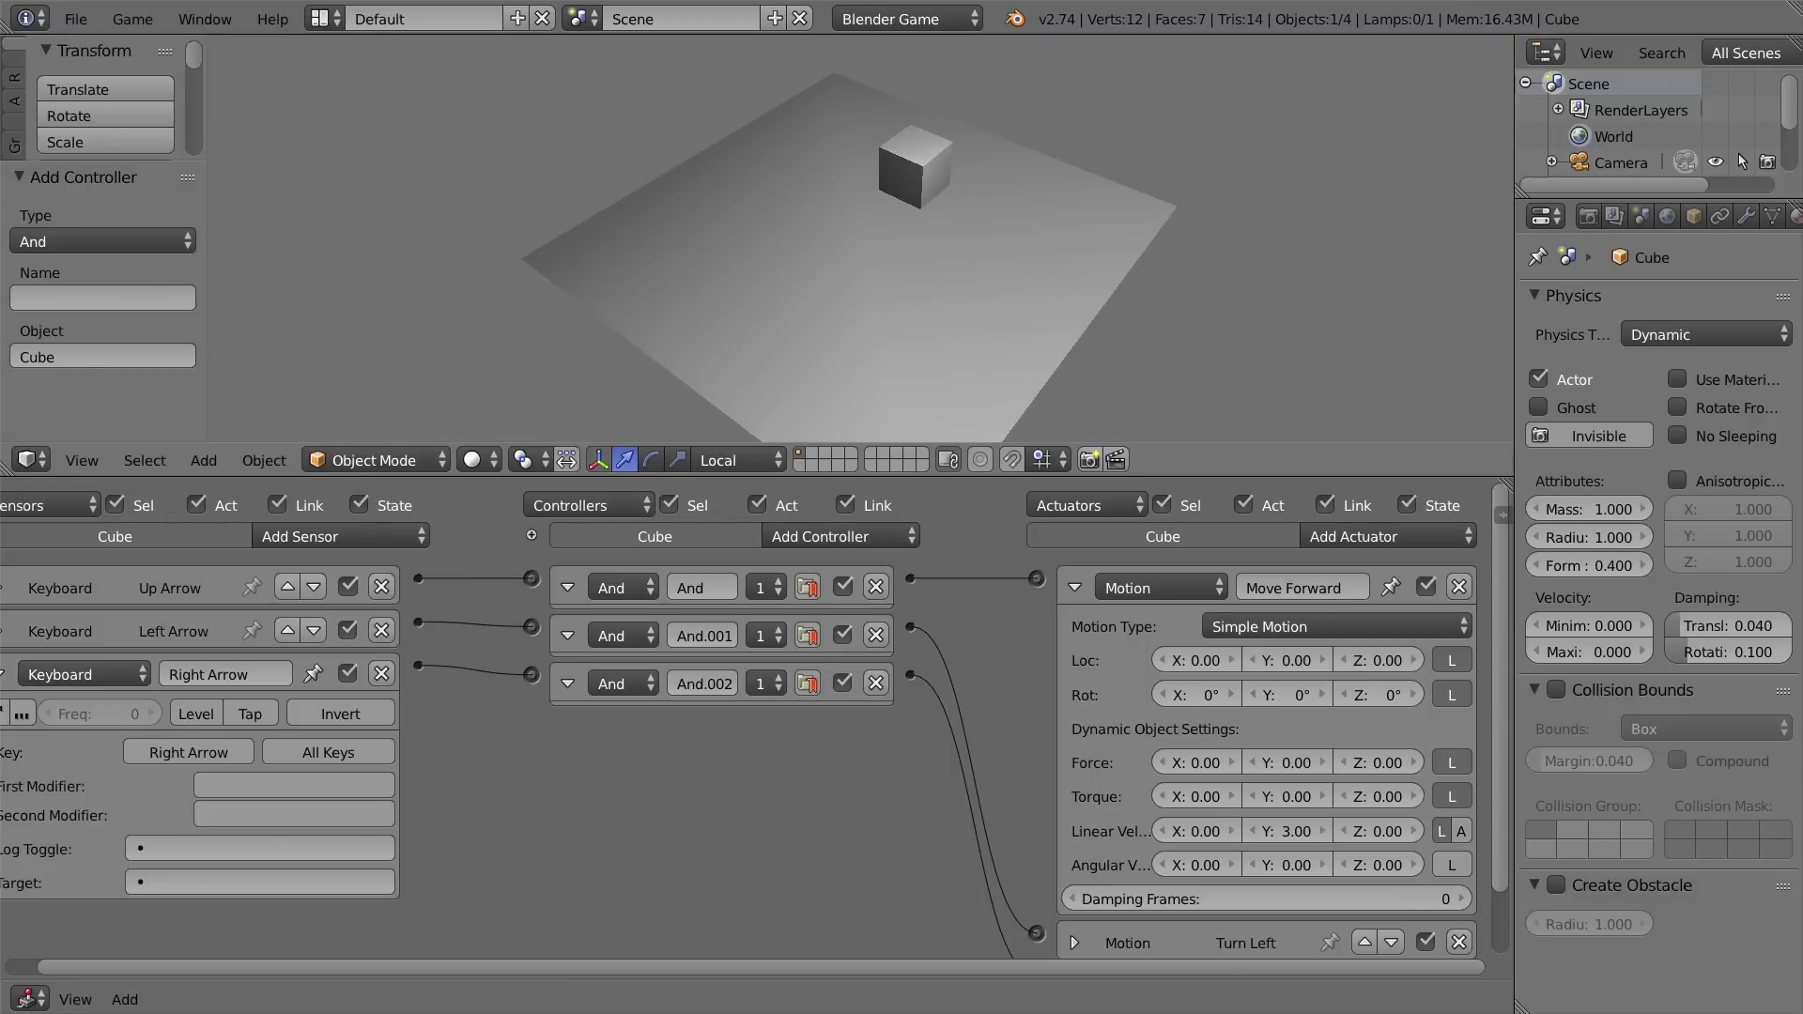
{"action": "key", "text": "Right"}
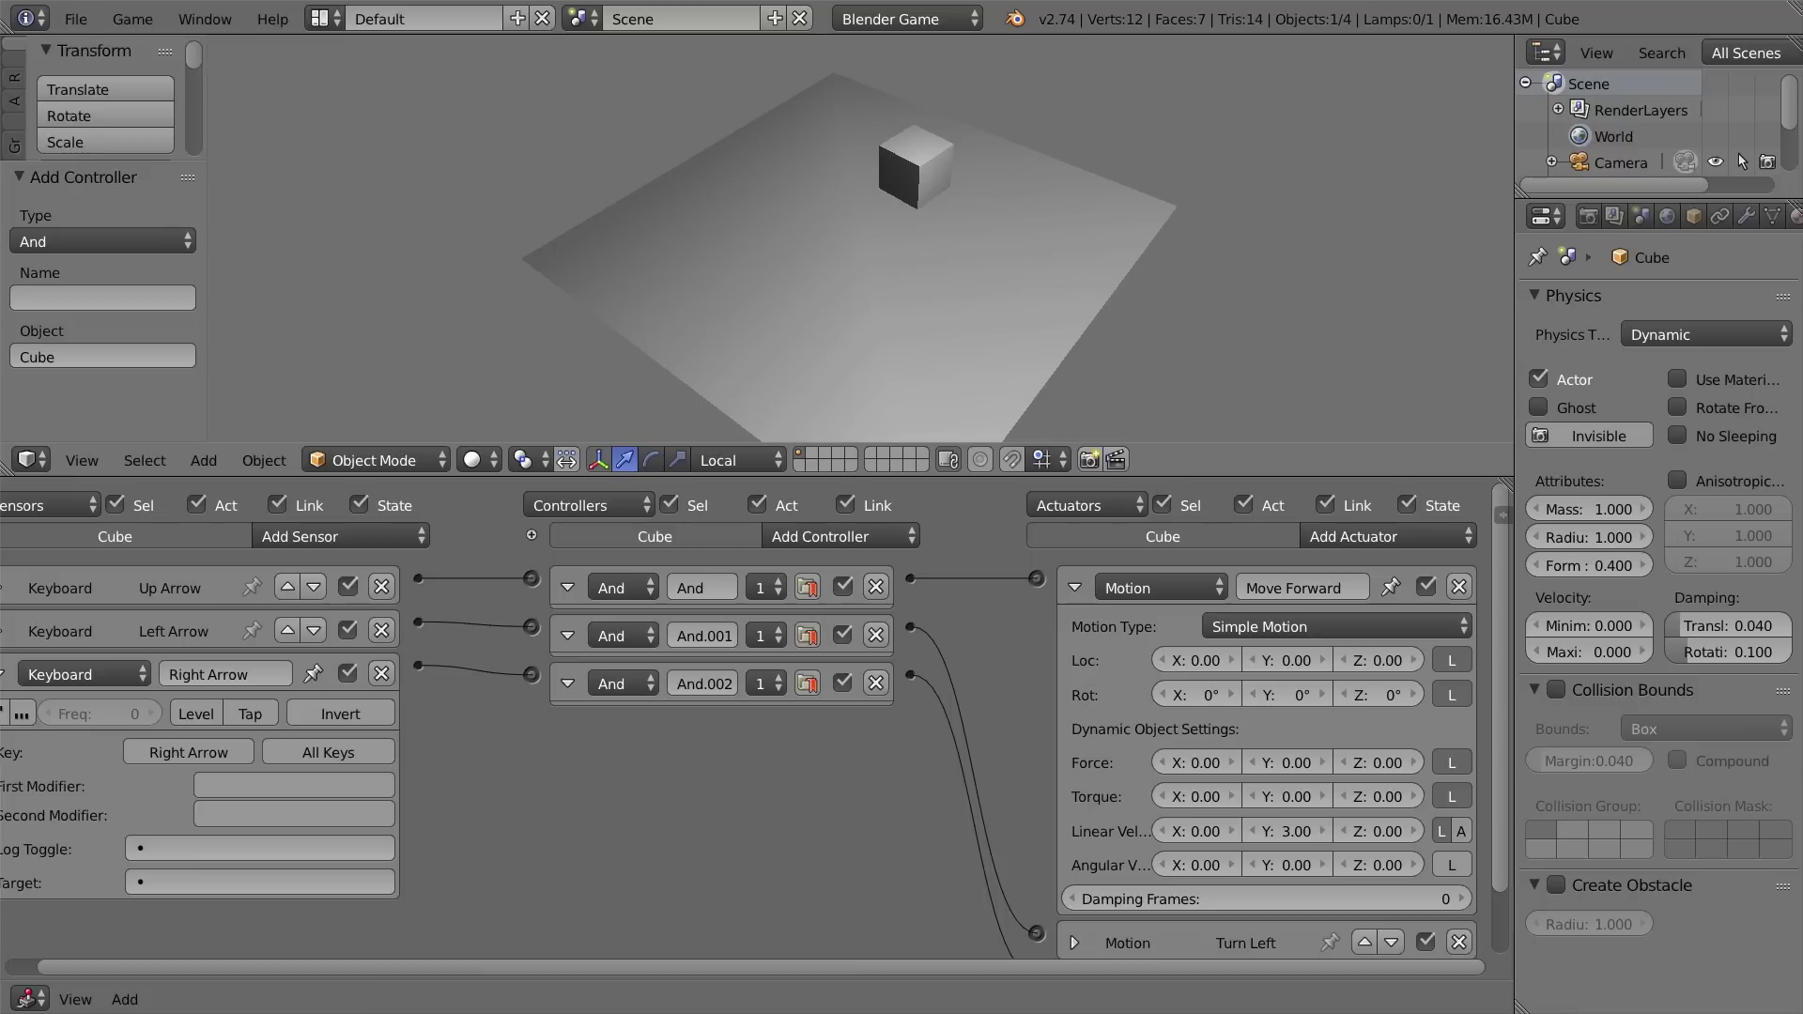
{"action": "key", "text": "Up"}
{"action": "key", "text": "Left"}
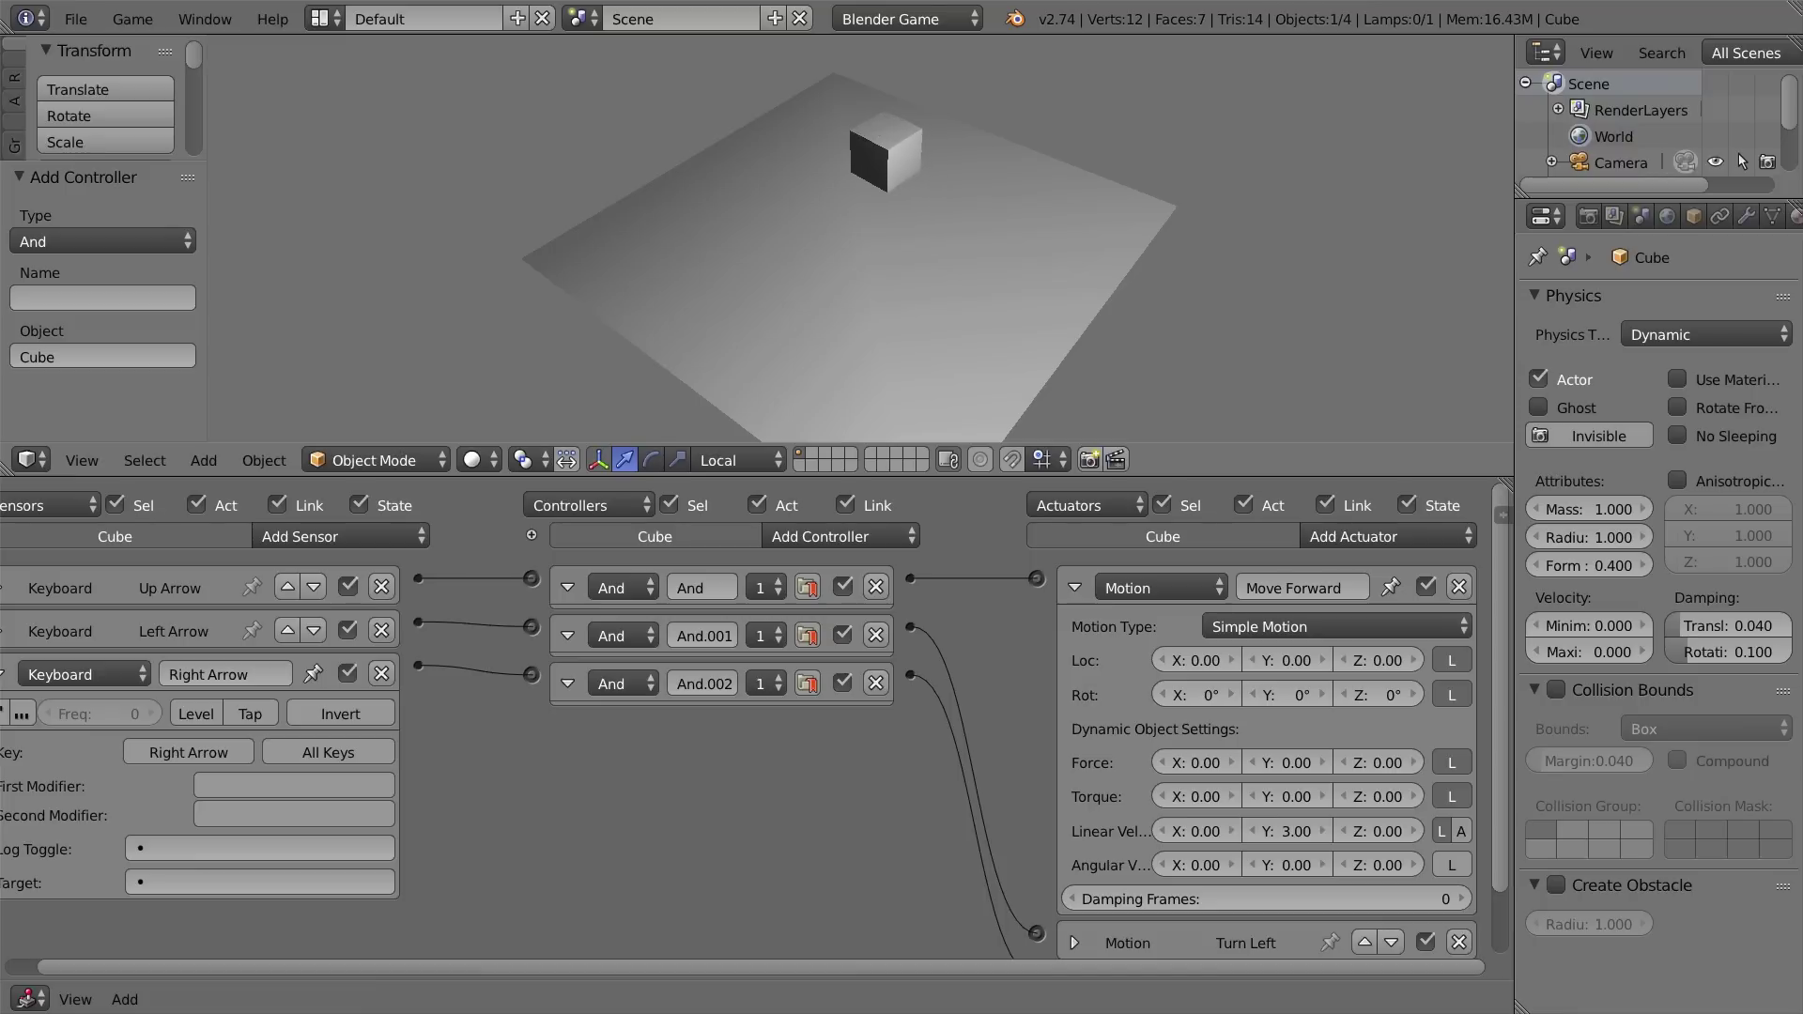
{"action": "key", "text": "Up"}
{"action": "key", "text": "Left"}
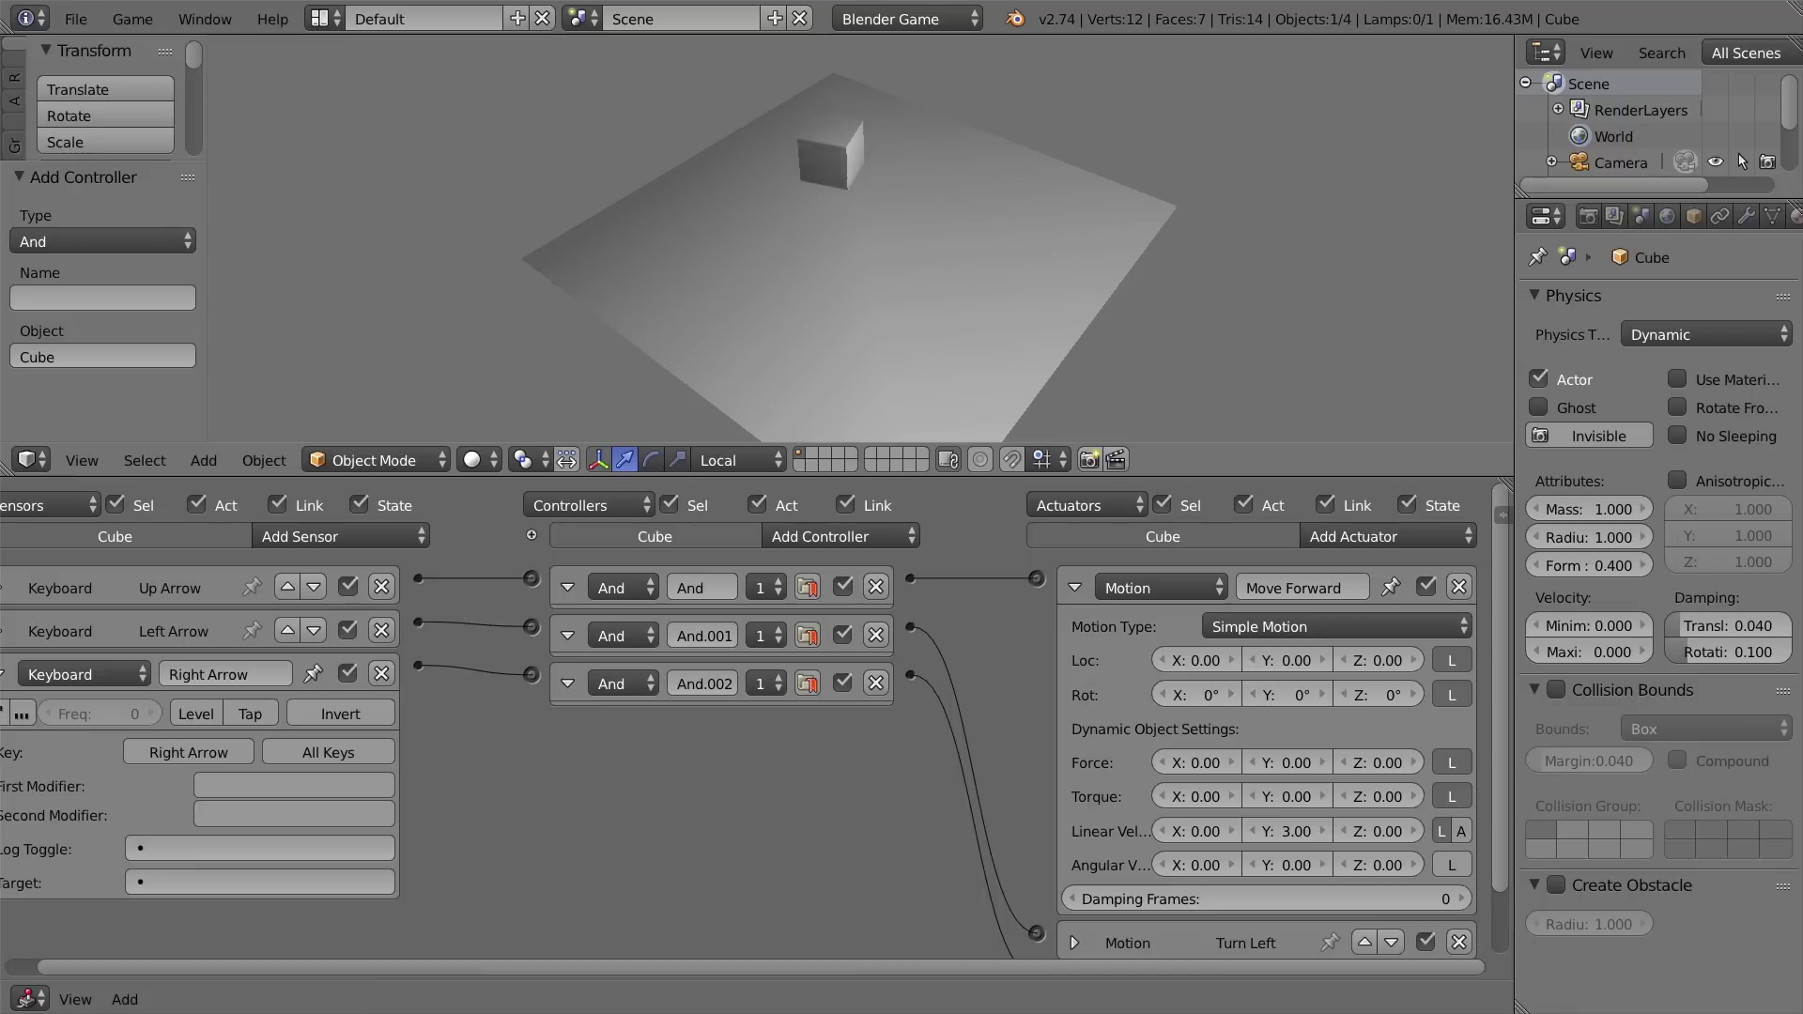
{"action": "key", "text": "Up"}
{"action": "key", "text": "Left"}
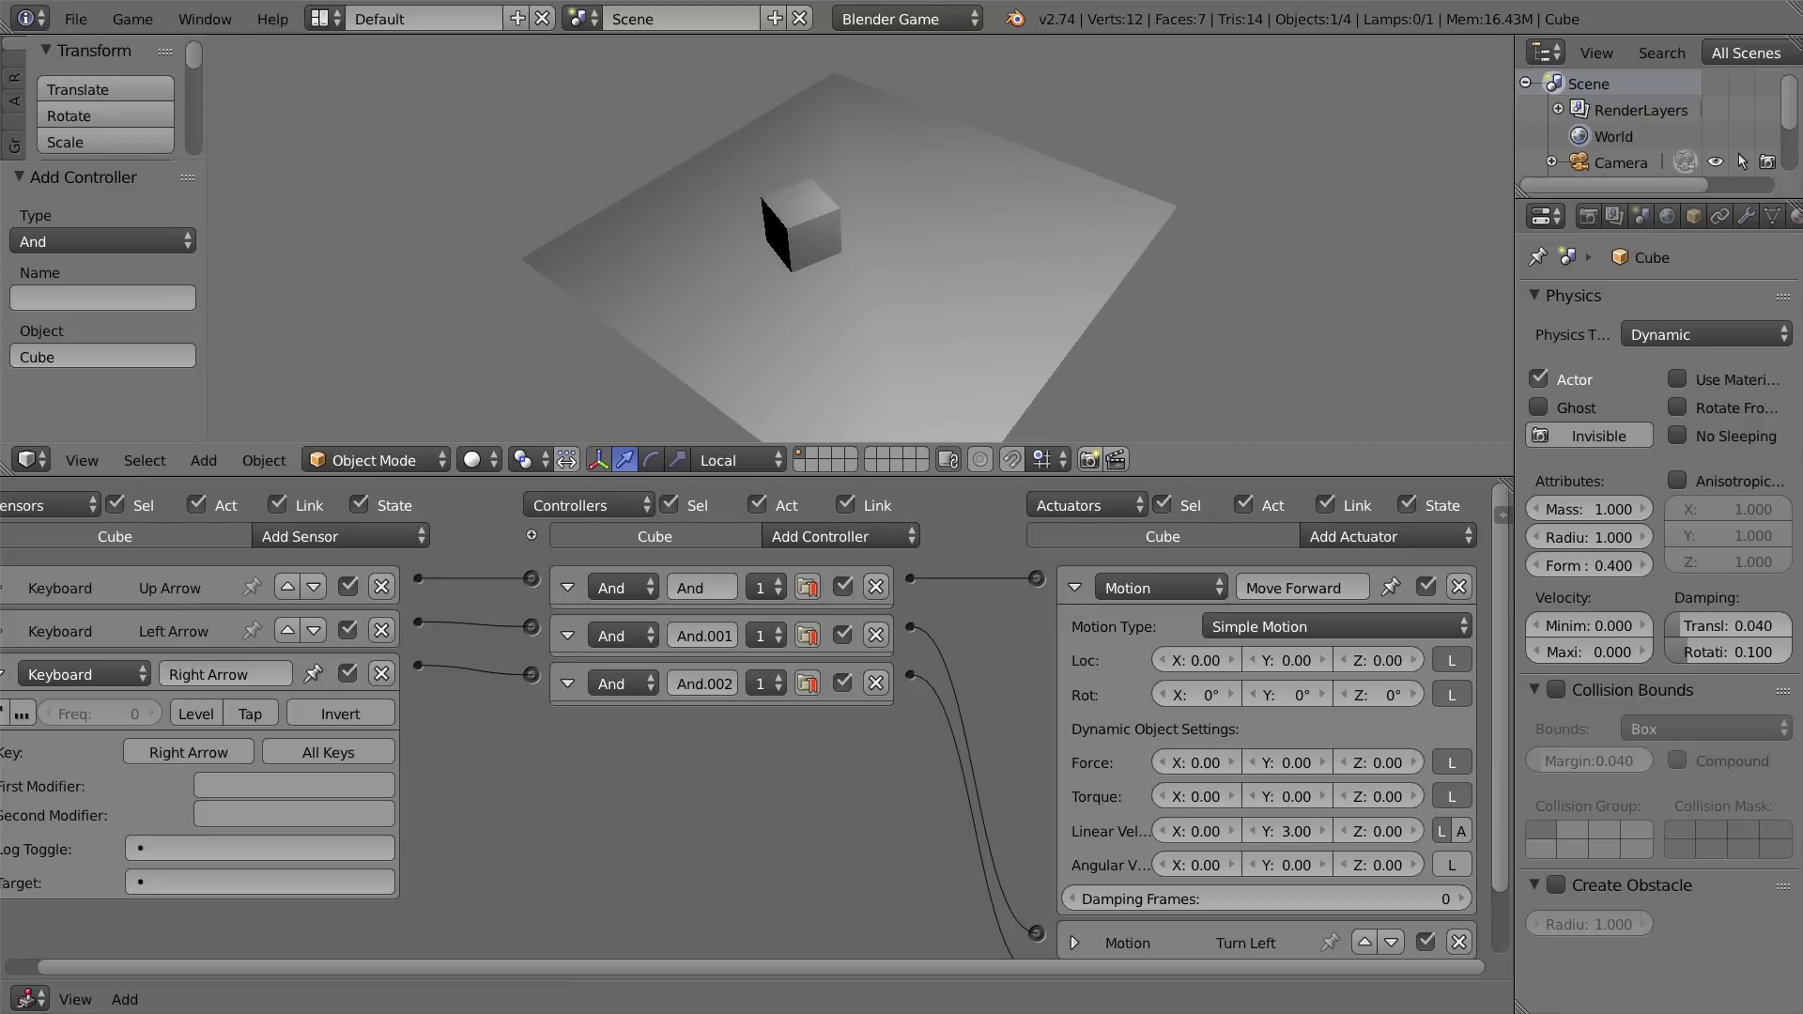
{"action": "key", "text": "Up"}
{"action": "key", "text": "Left"}
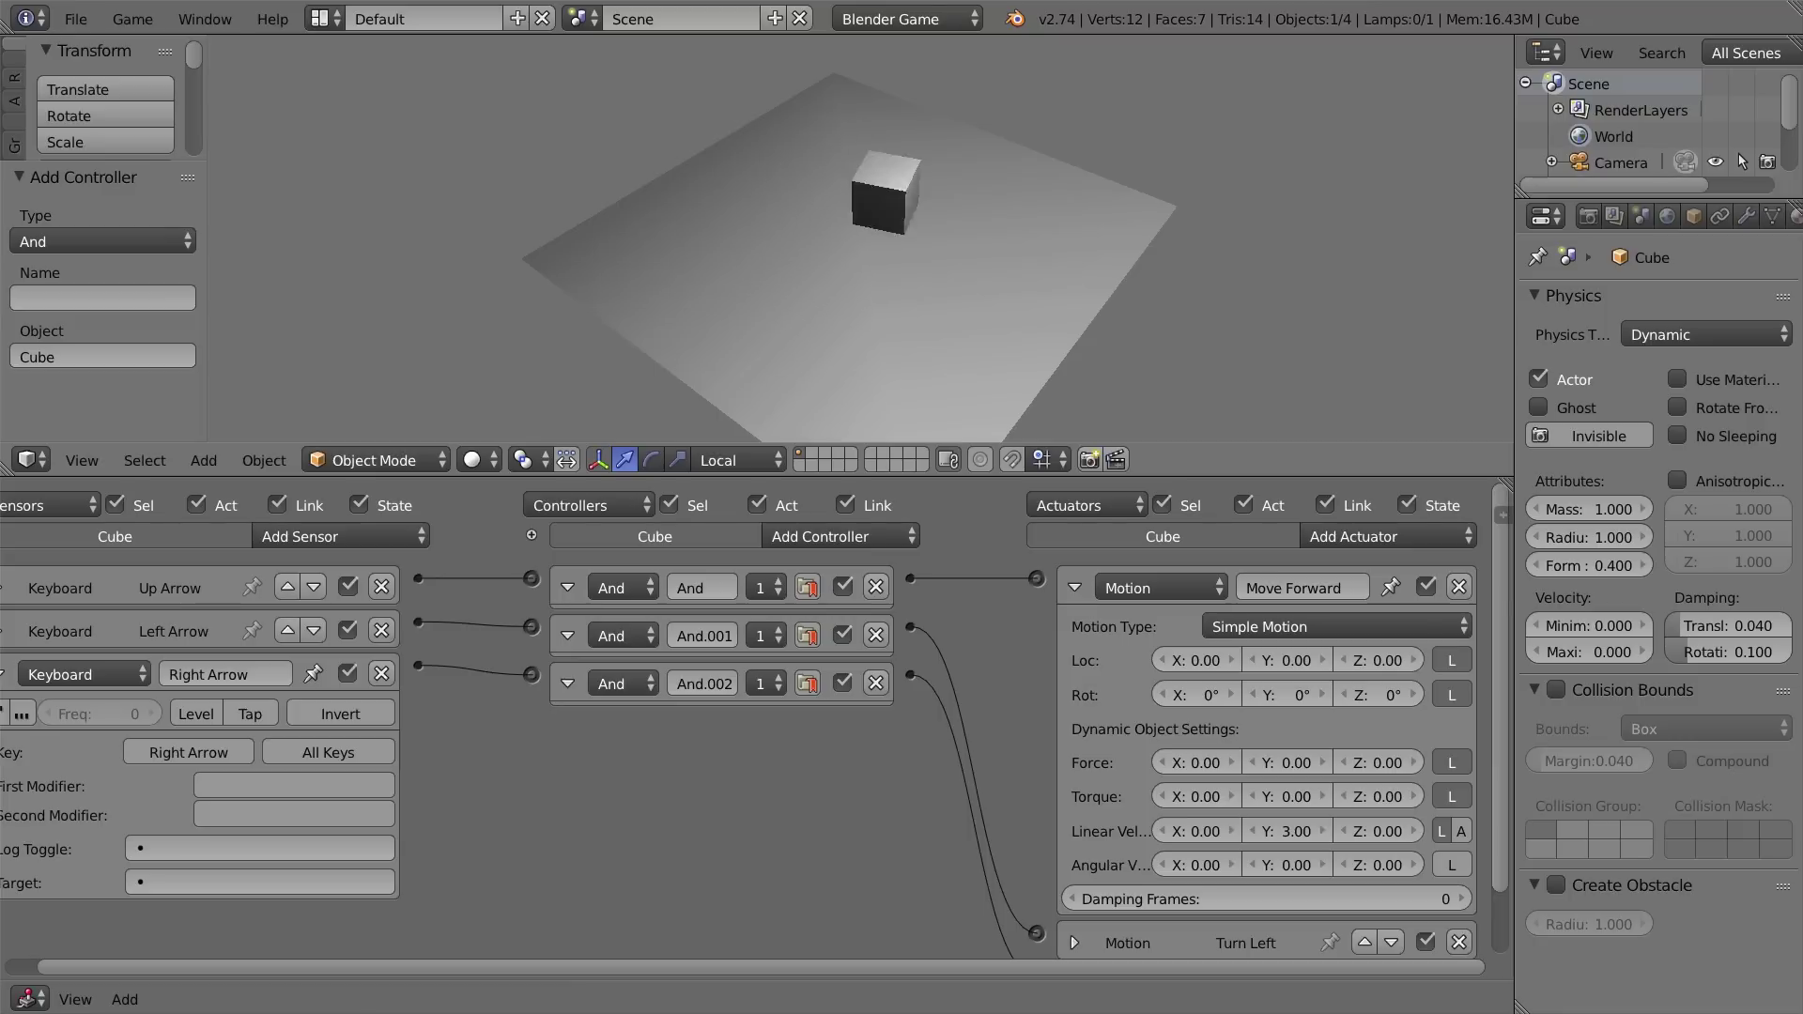
{"action": "key", "text": "Up"}
{"action": "key", "text": "Left"}
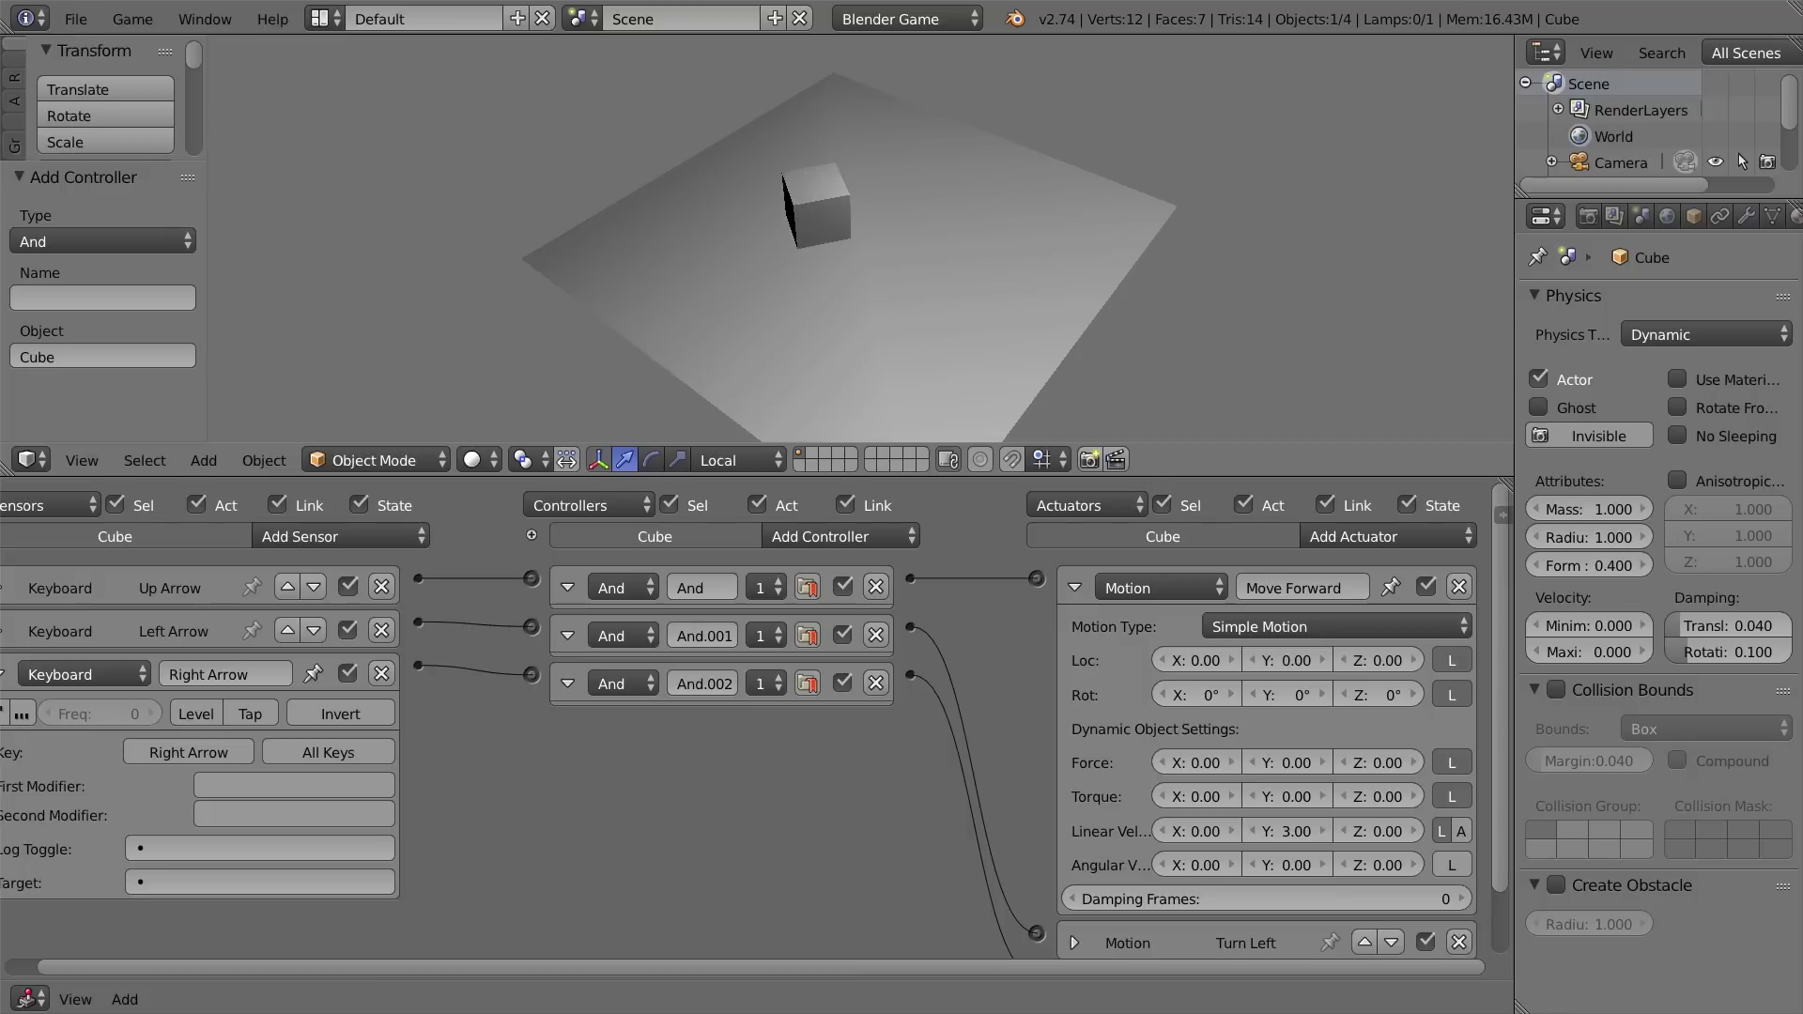
{"action": "key", "text": "Up"}
{"action": "key", "text": "Left"}
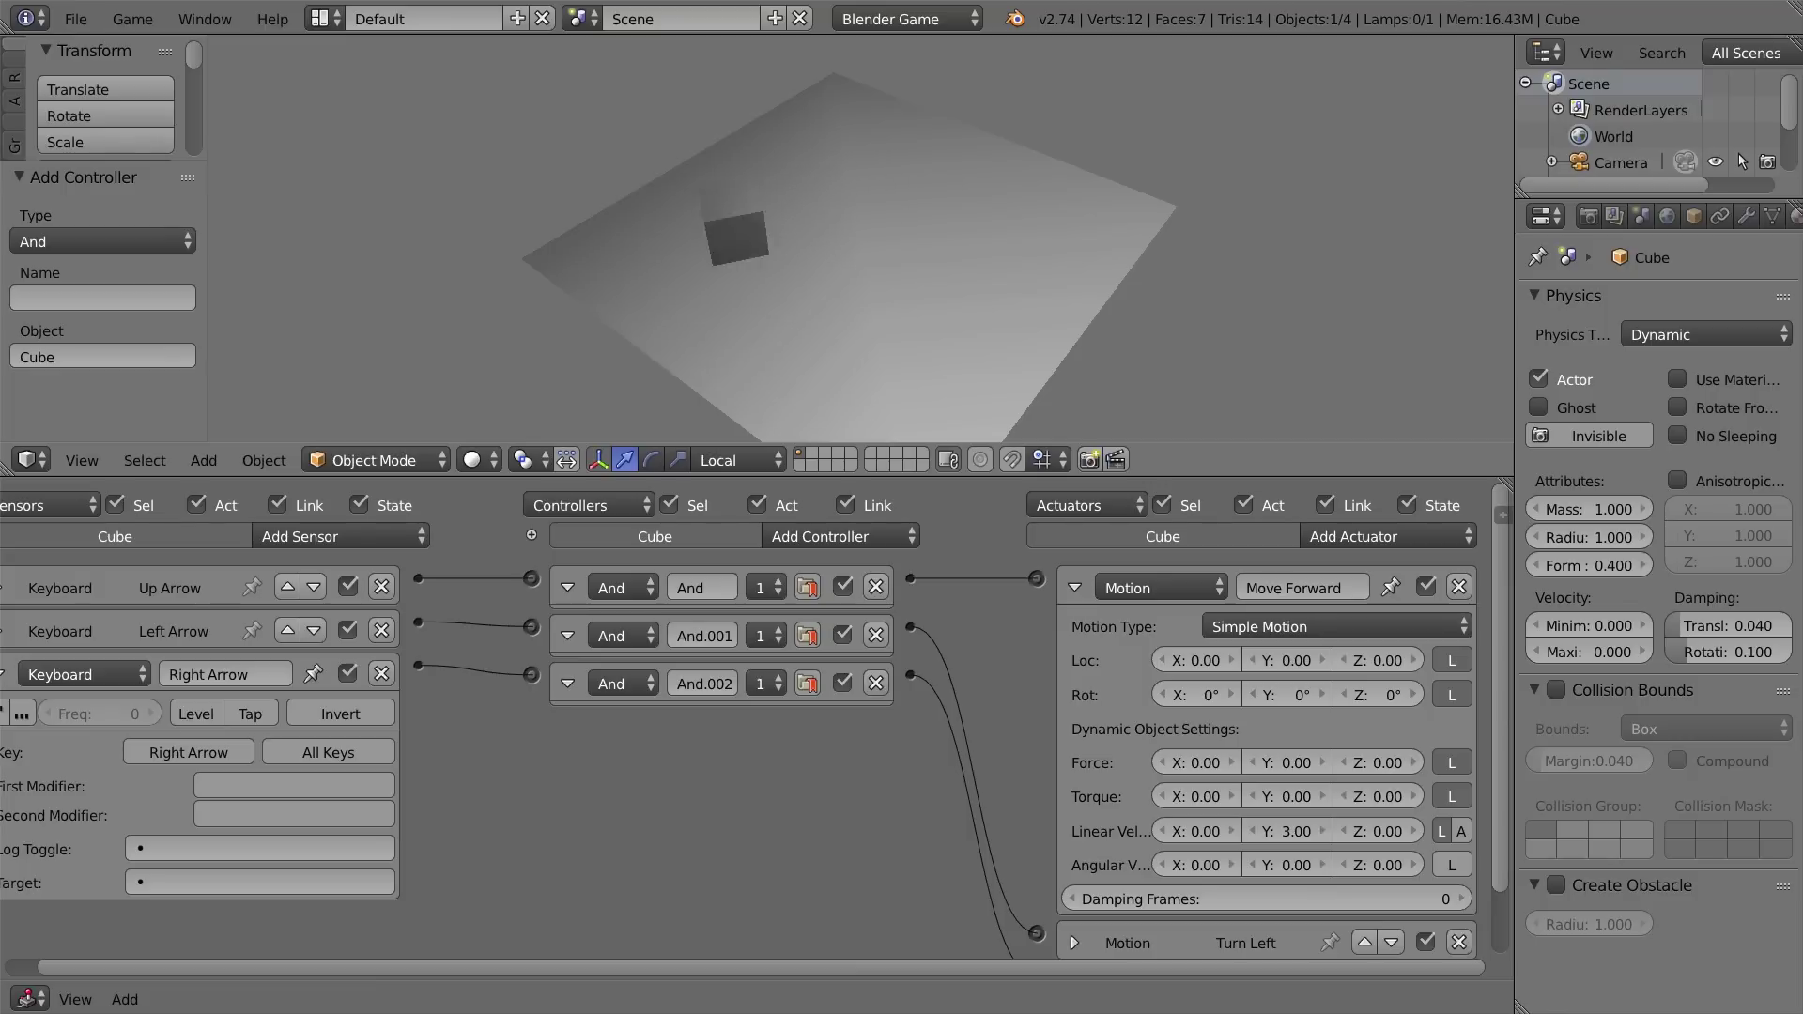
{"action": "key", "text": "Escape"}
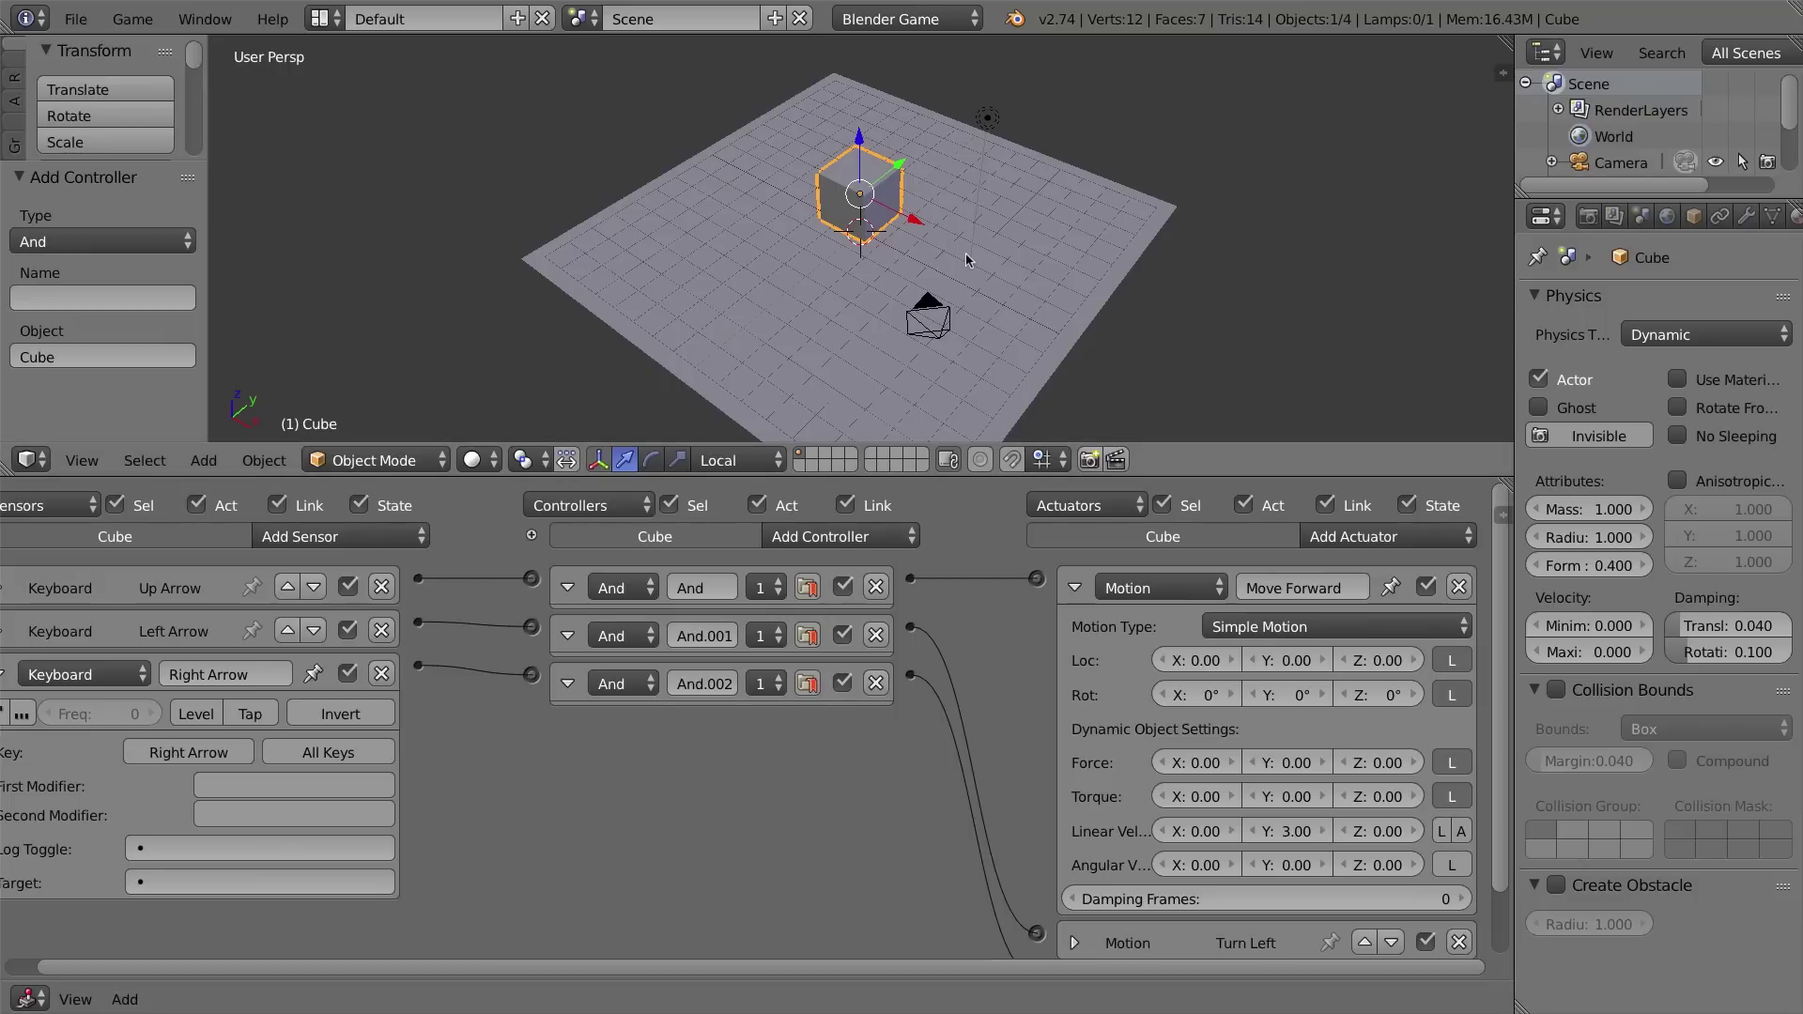
- Run one more game test combining forward movement with a left turn of the cube, and exit the game
{"action": "key", "text": "p"}
{"action": "key", "text": "Up"}
{"action": "key", "text": "Left"}
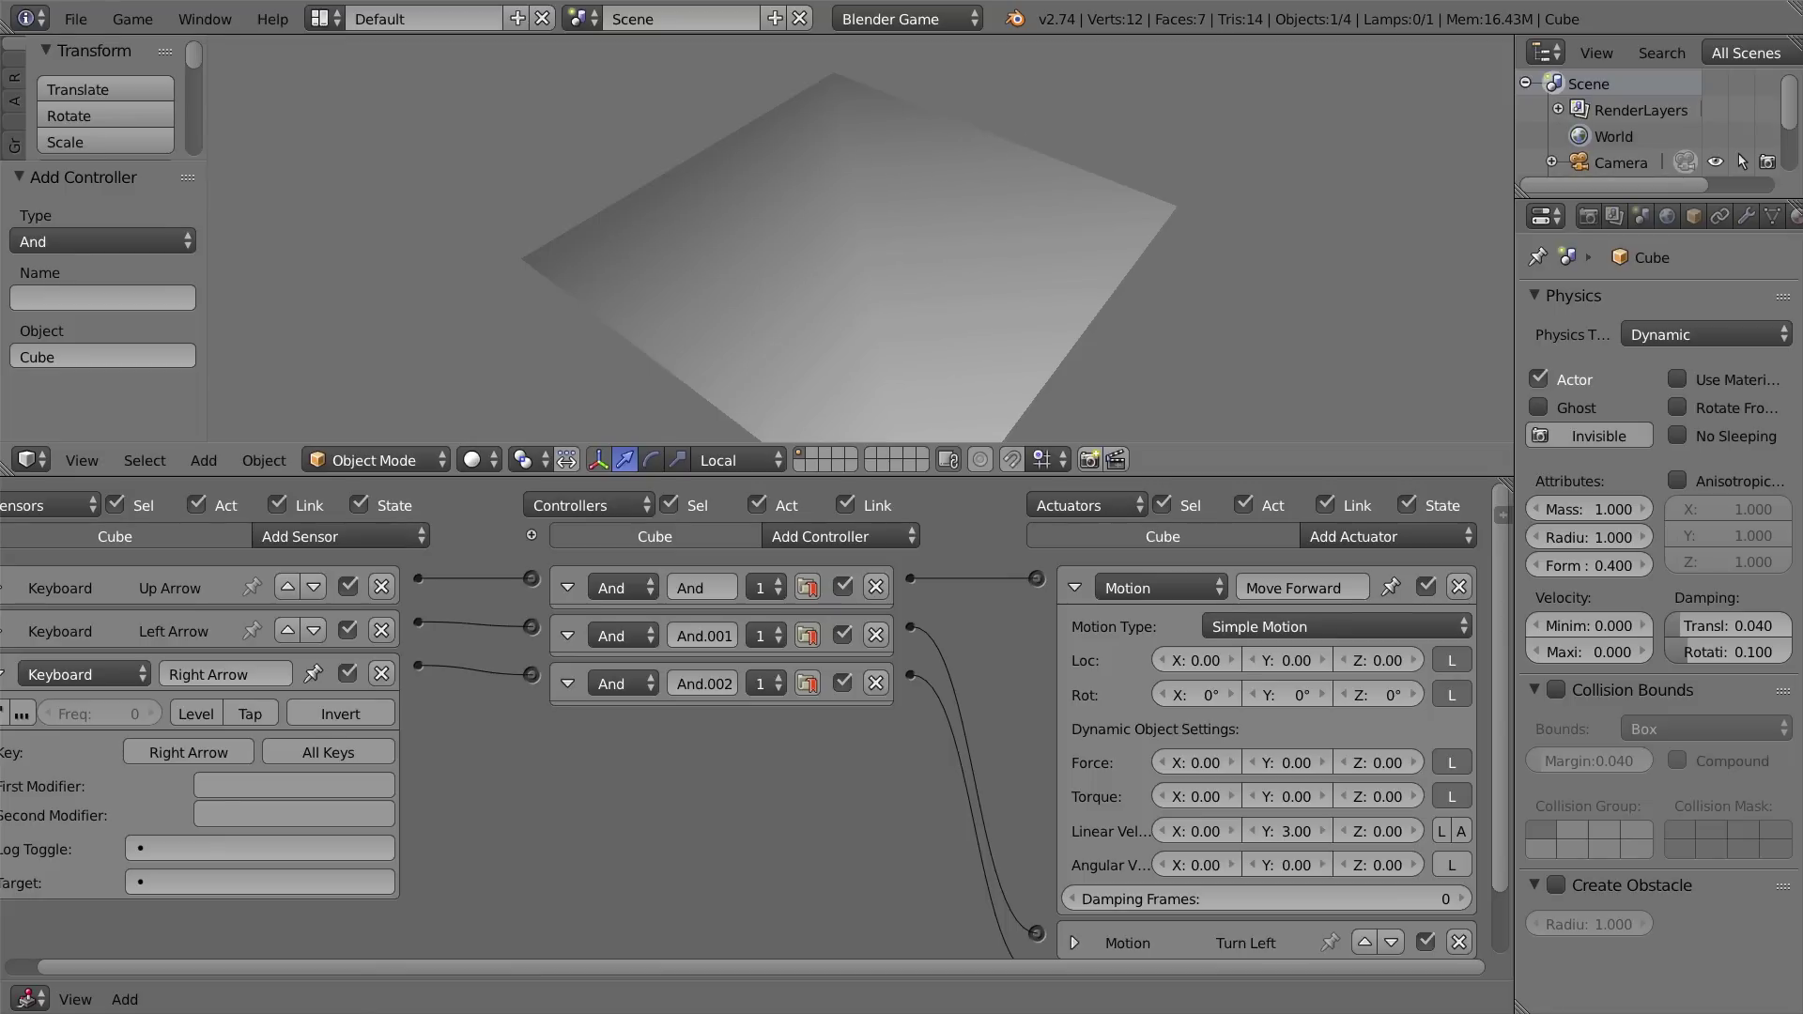
{"action": "key", "text": "Escape"}
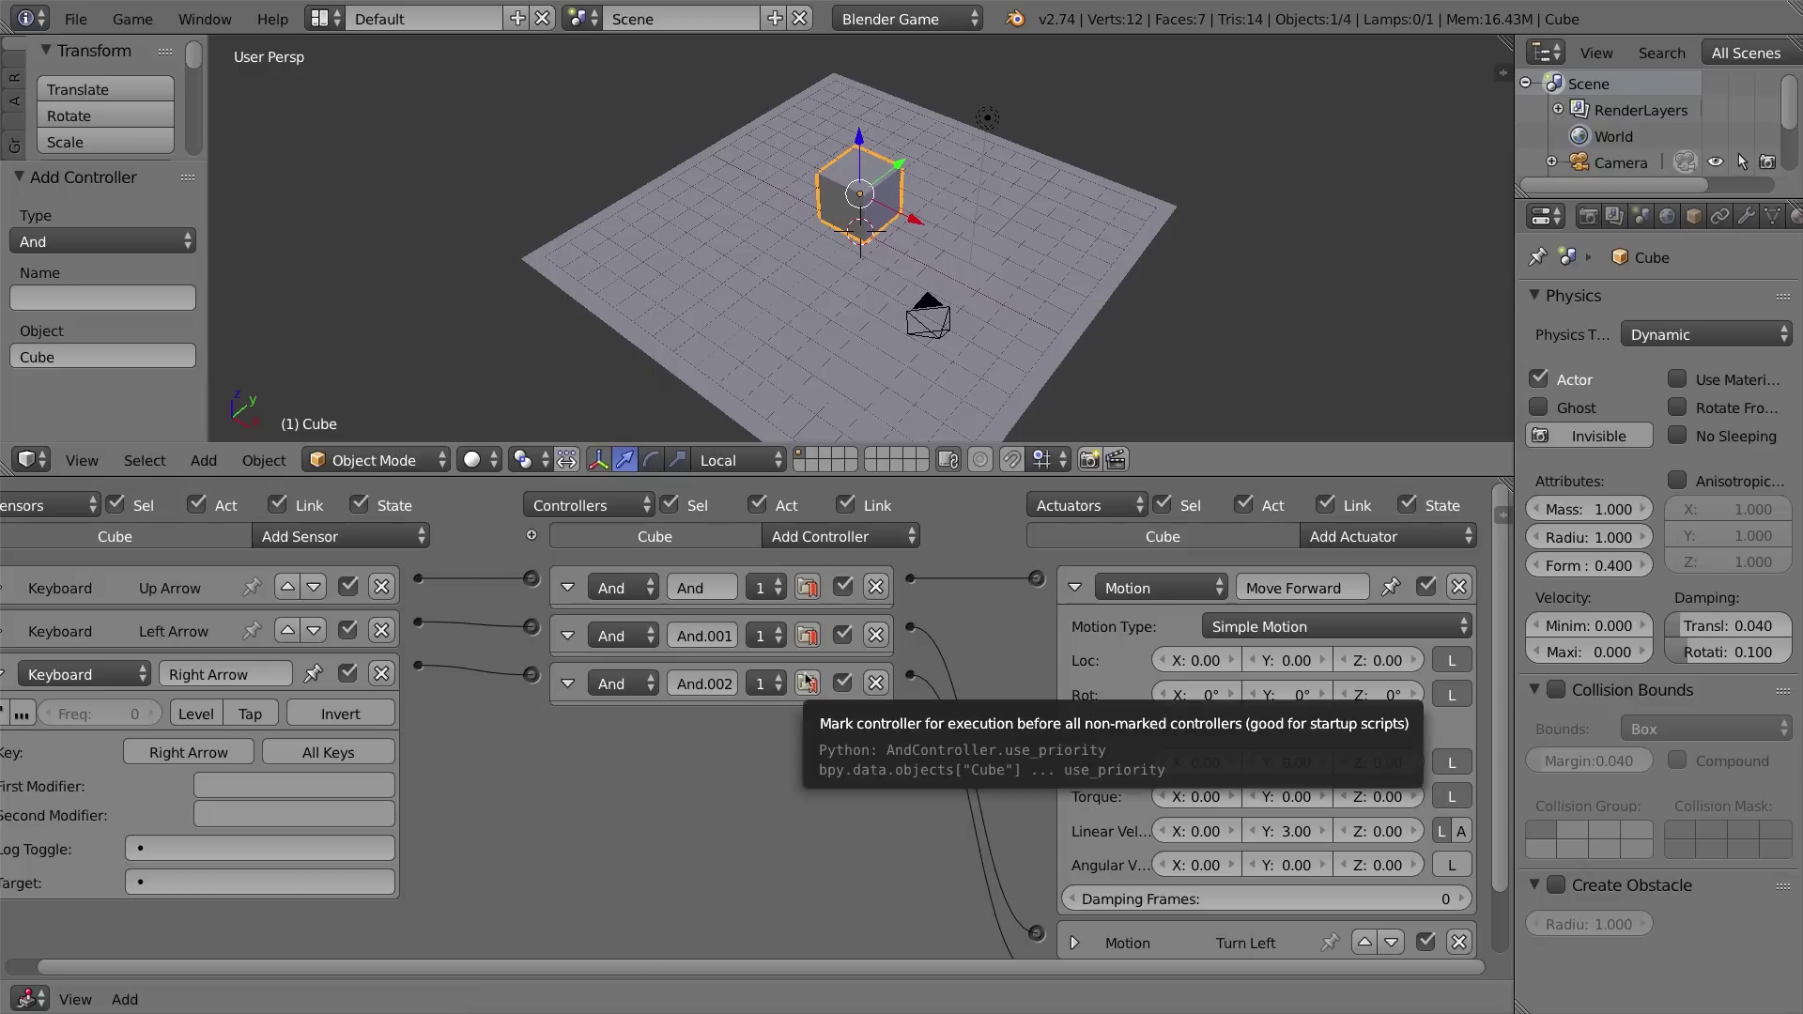
- Maximize the Logic Editor and expand every Keyboard sensor and Motion actuator so the cube's whole logic setup fits in view
{"action": "key", "text": "ctrl+Up"}
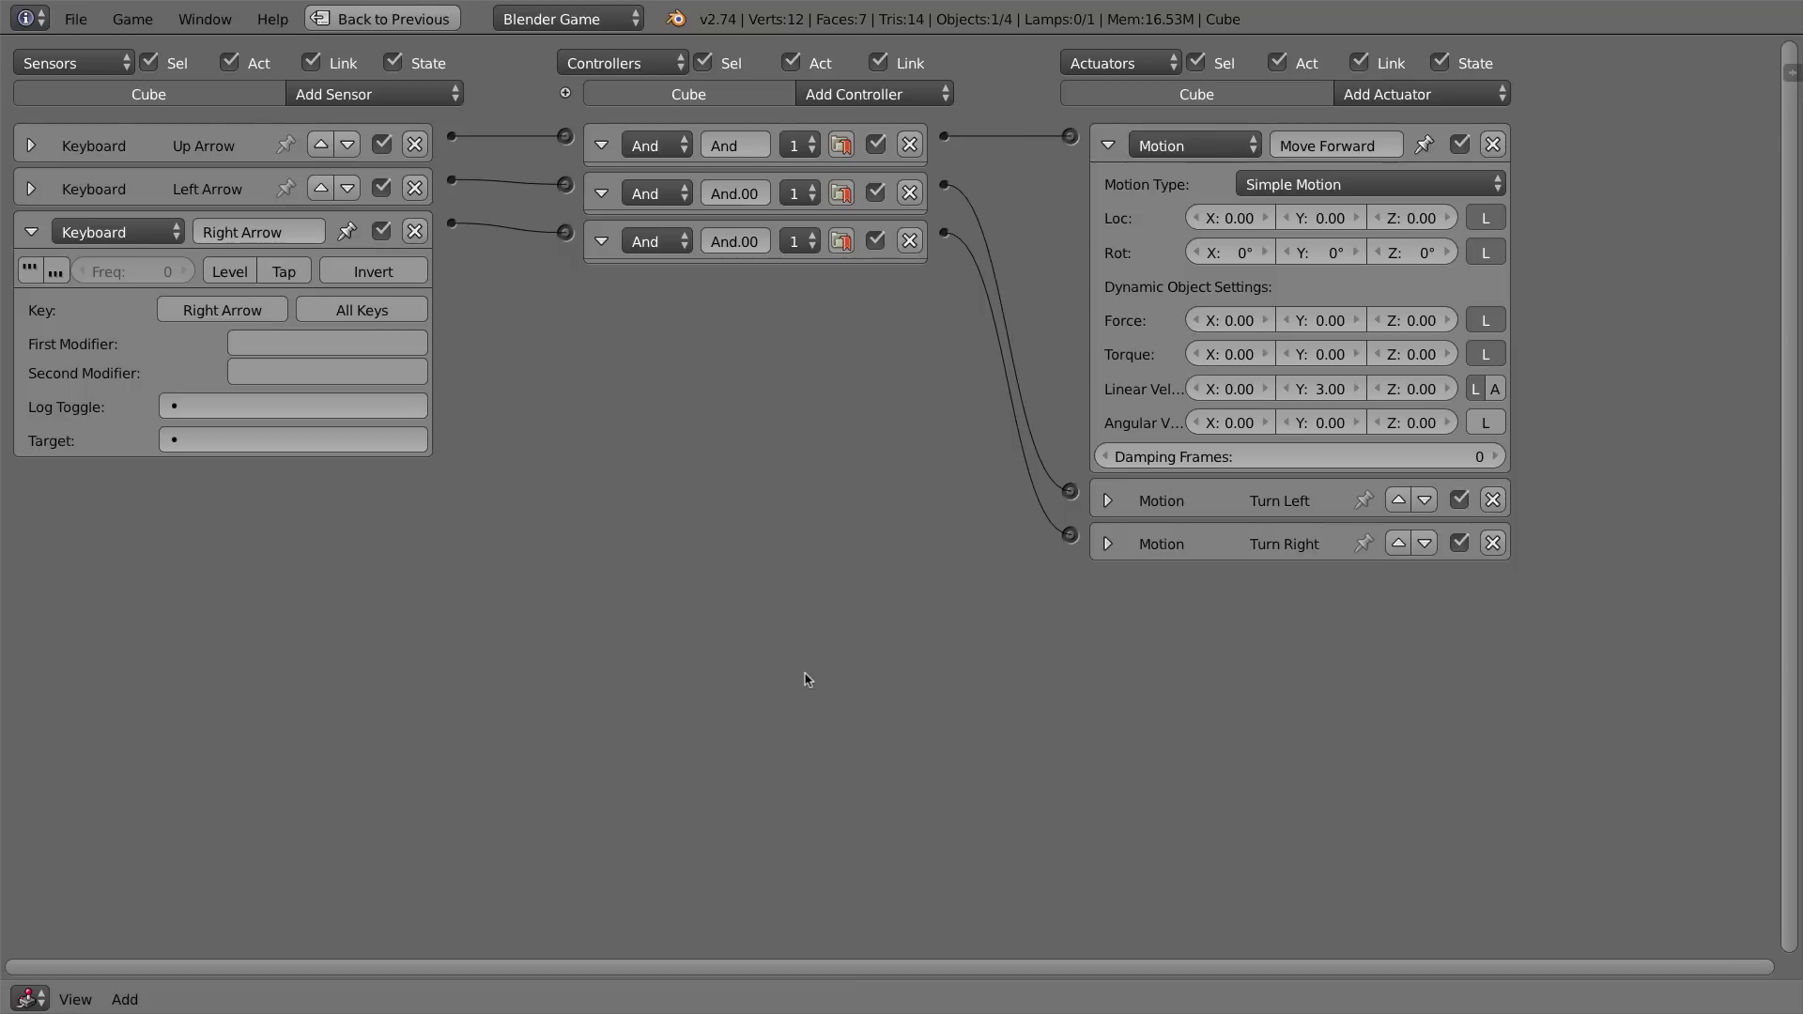
{"action": "left_click", "coordinate": [31, 190]}
{"action": "left_click", "coordinate": [29, 150]}
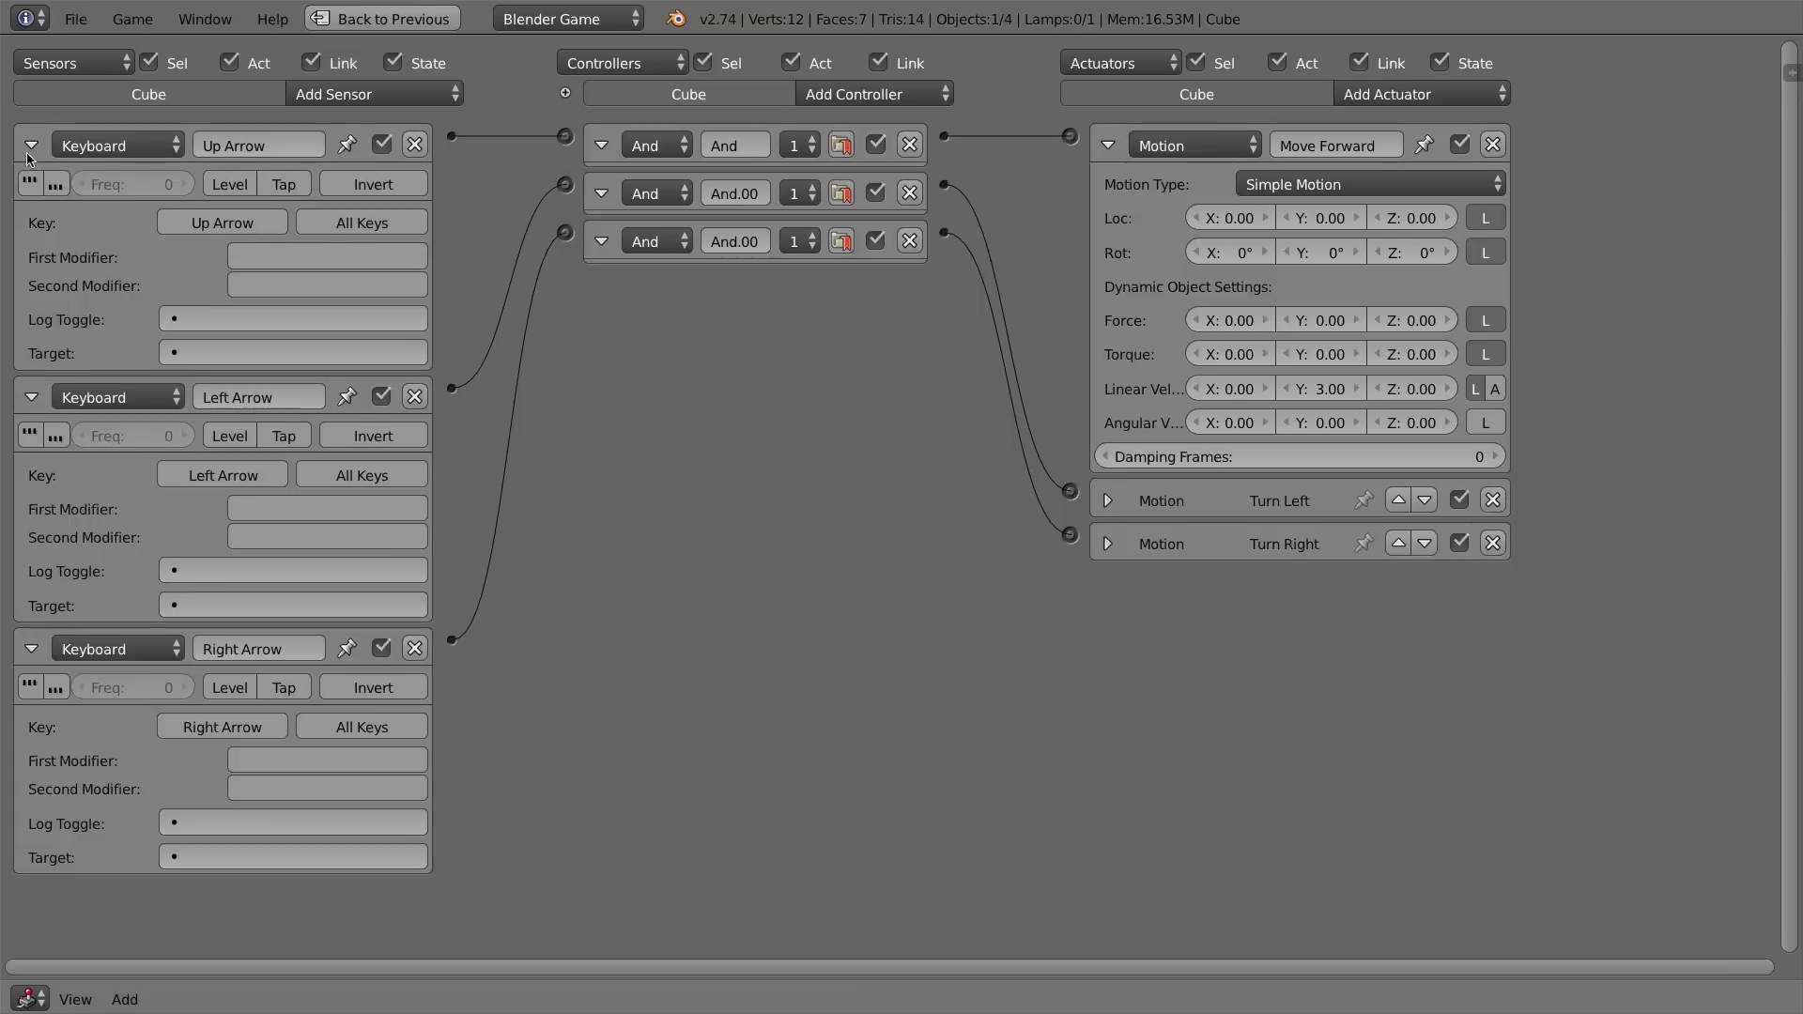
{"action": "left_click", "coordinate": [1108, 500]}
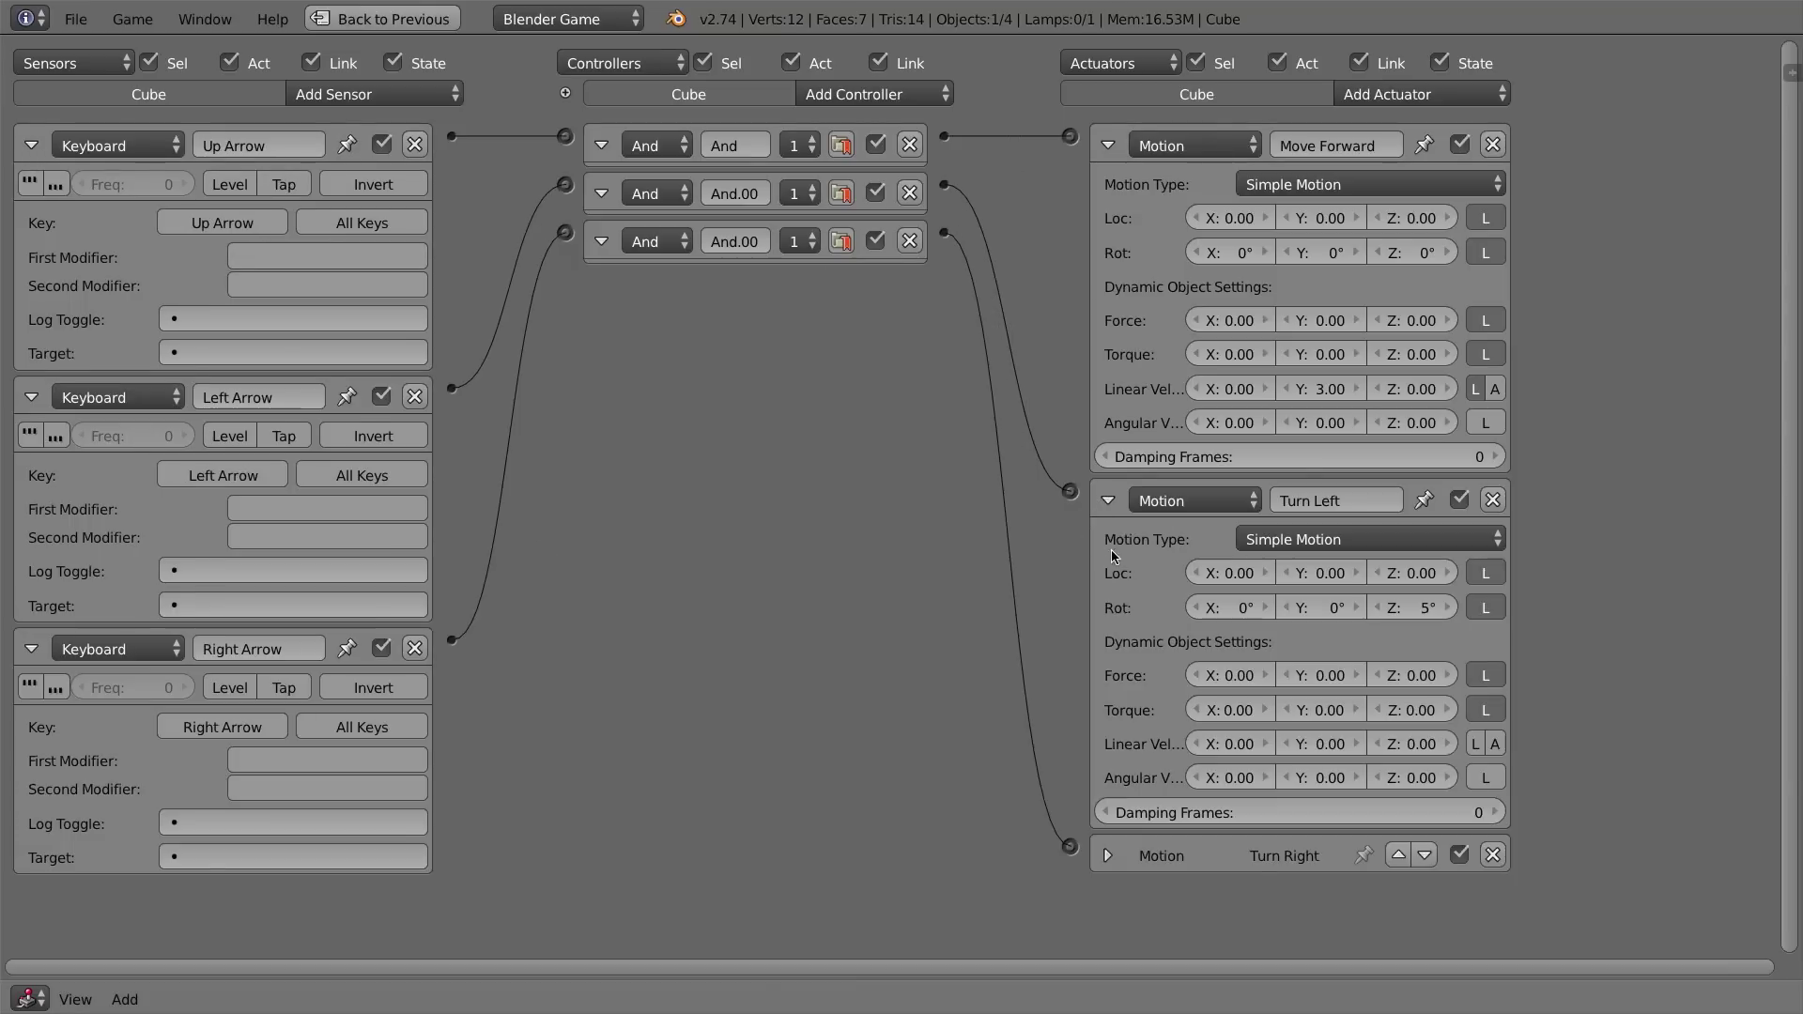
{"action": "left_click", "coordinate": [1108, 855]}
{"action": "scroll", "coordinate": [758, 376], "scroll_direction": "down", "scroll_amount": 2}
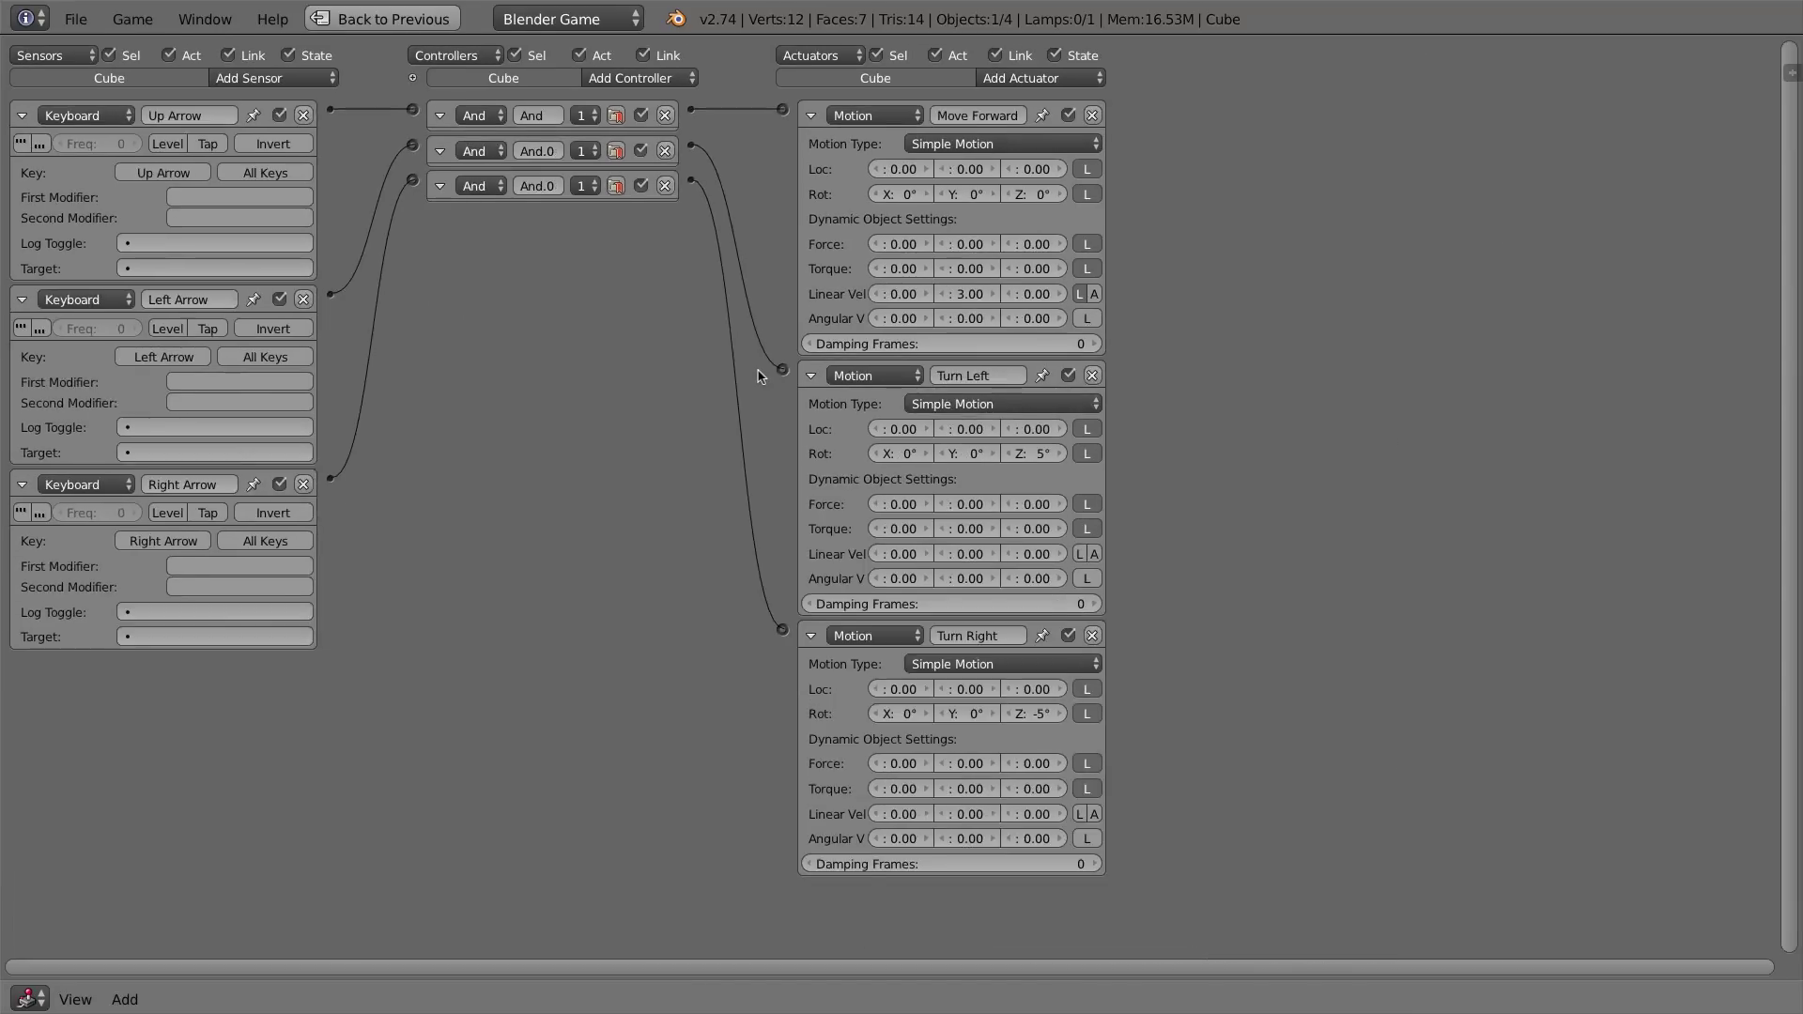
{"action": "scroll", "coordinate": [758, 377], "scroll_direction": "up", "scroll_amount": 1}
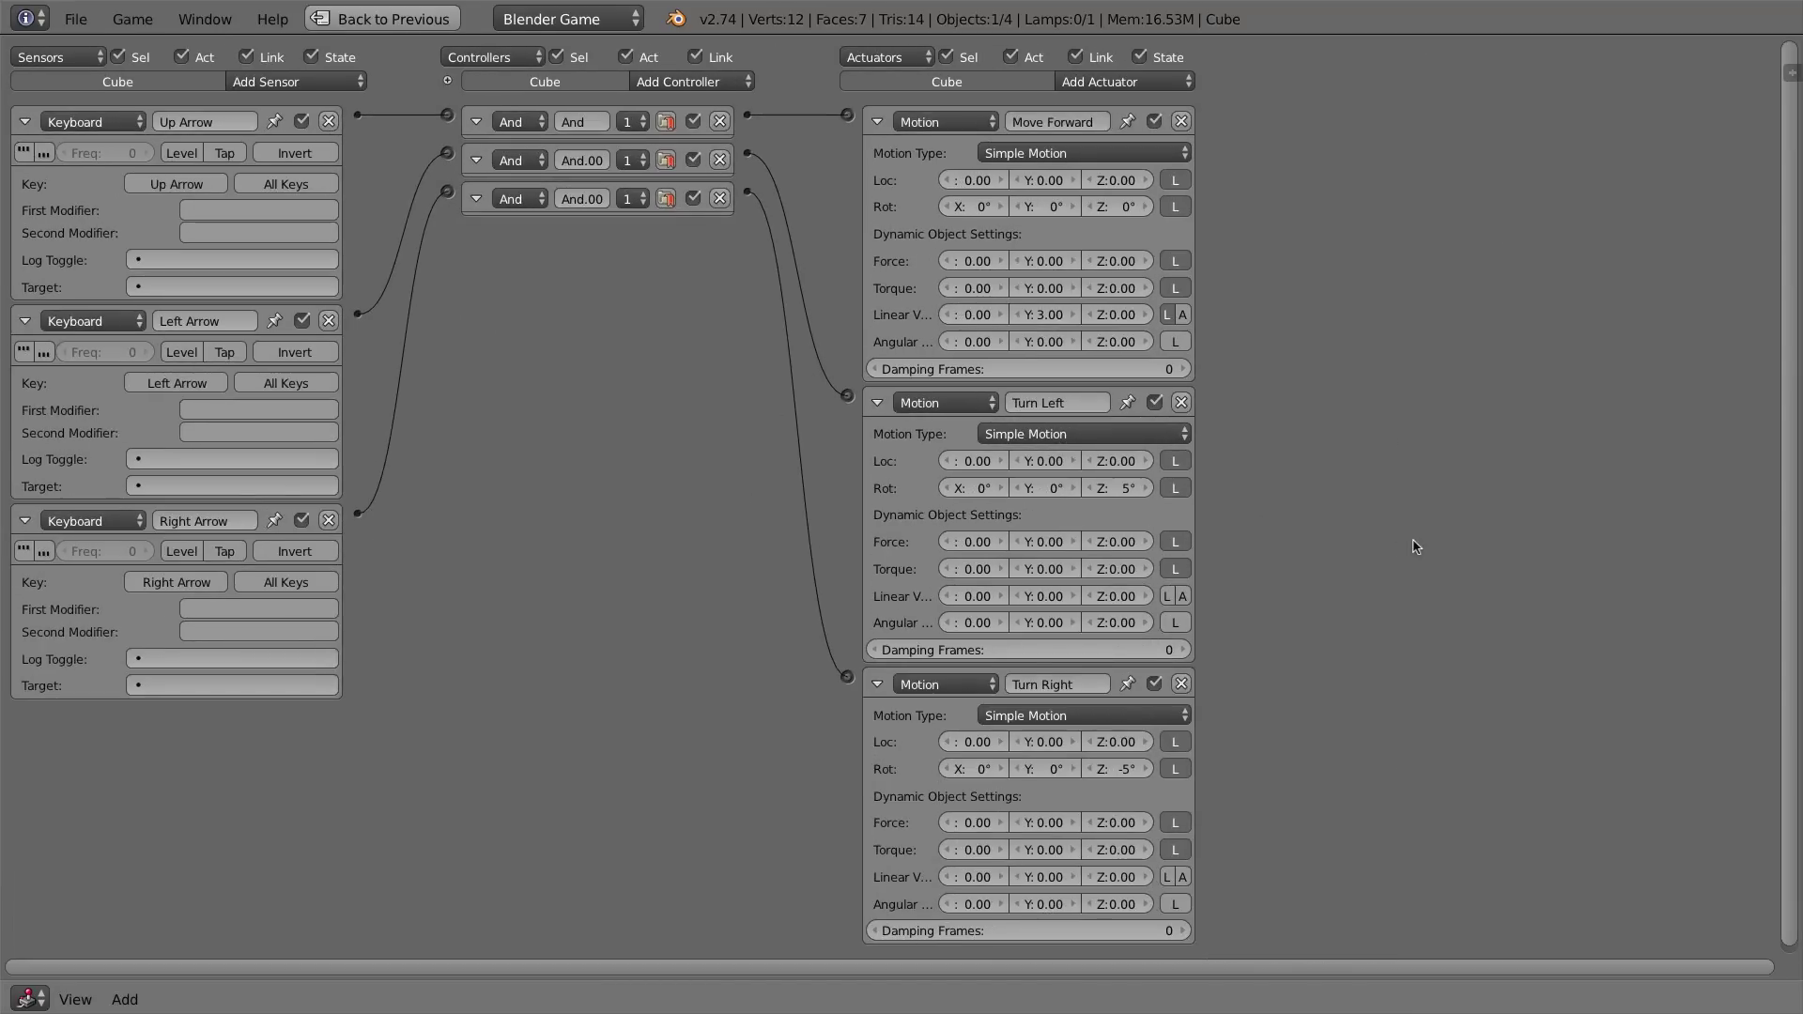